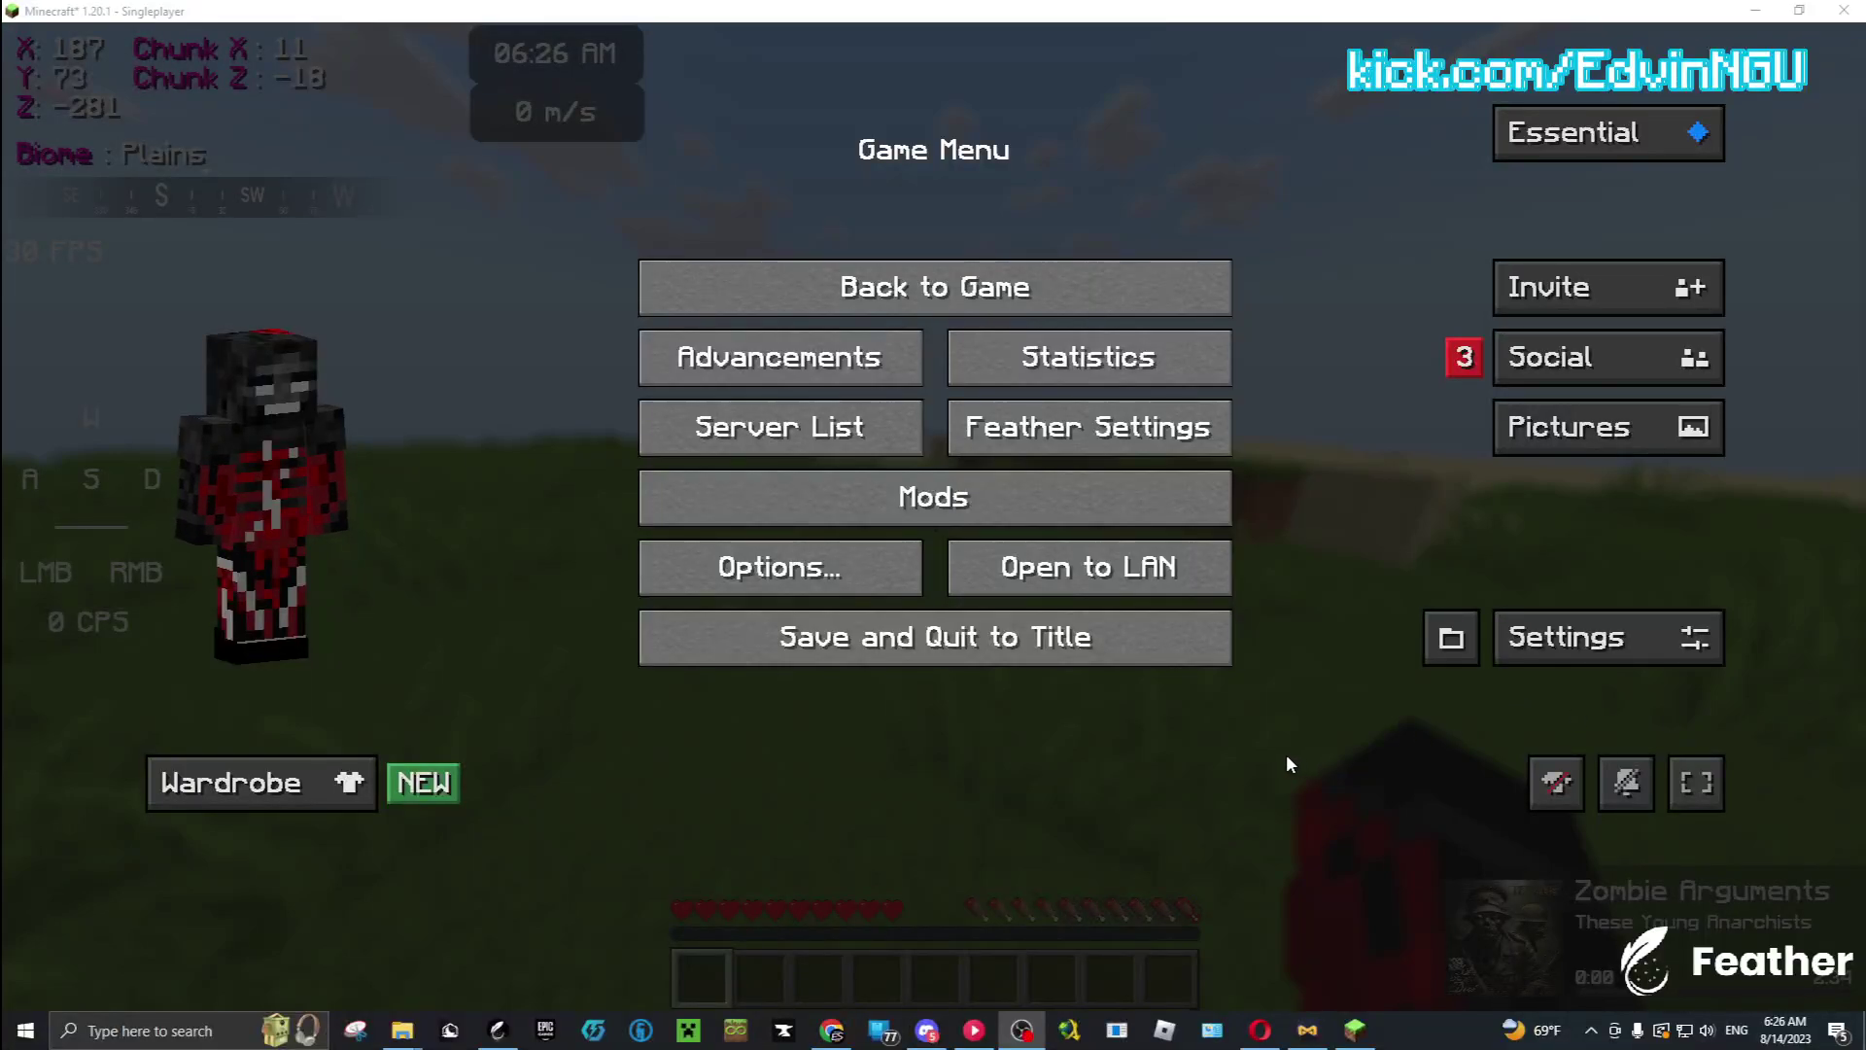
Resume the game and open the chat to view the music player overlay with its playback controls
key("Escape")
key("w")
key("ctrl")
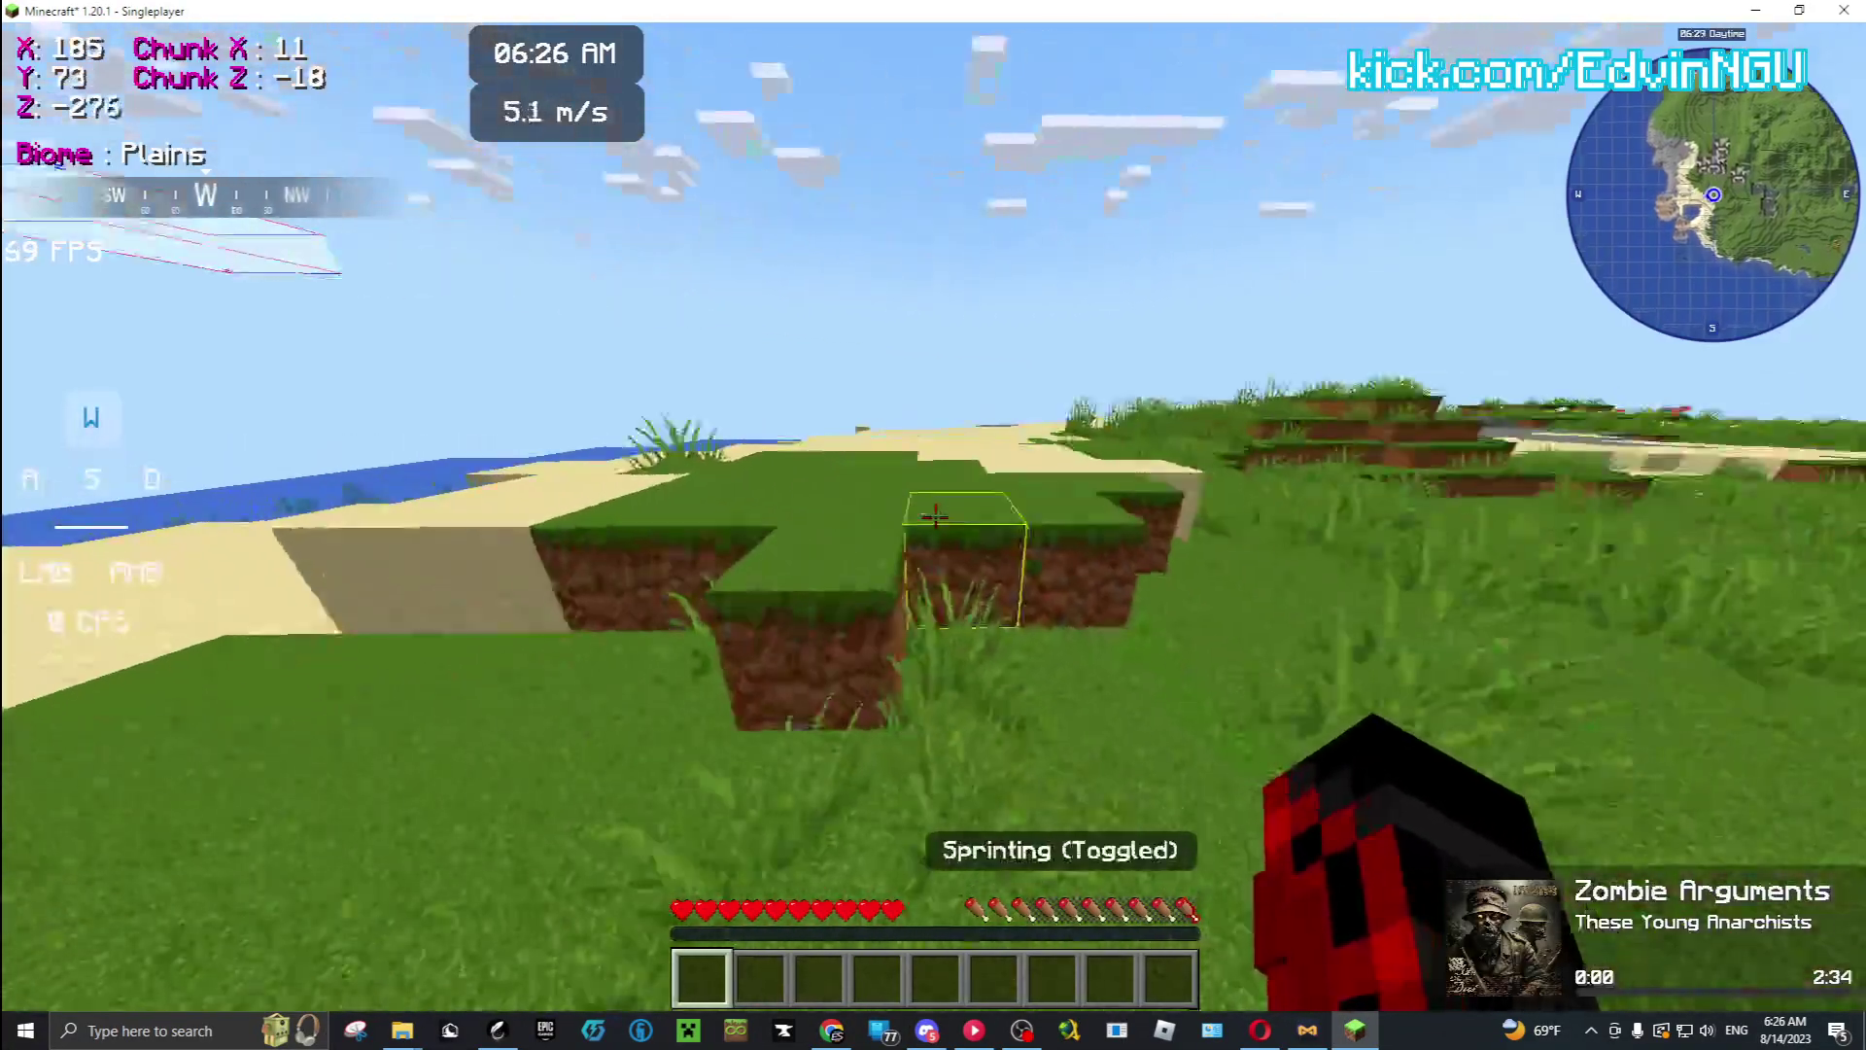
key("t")
mouse_move(1487, 805)
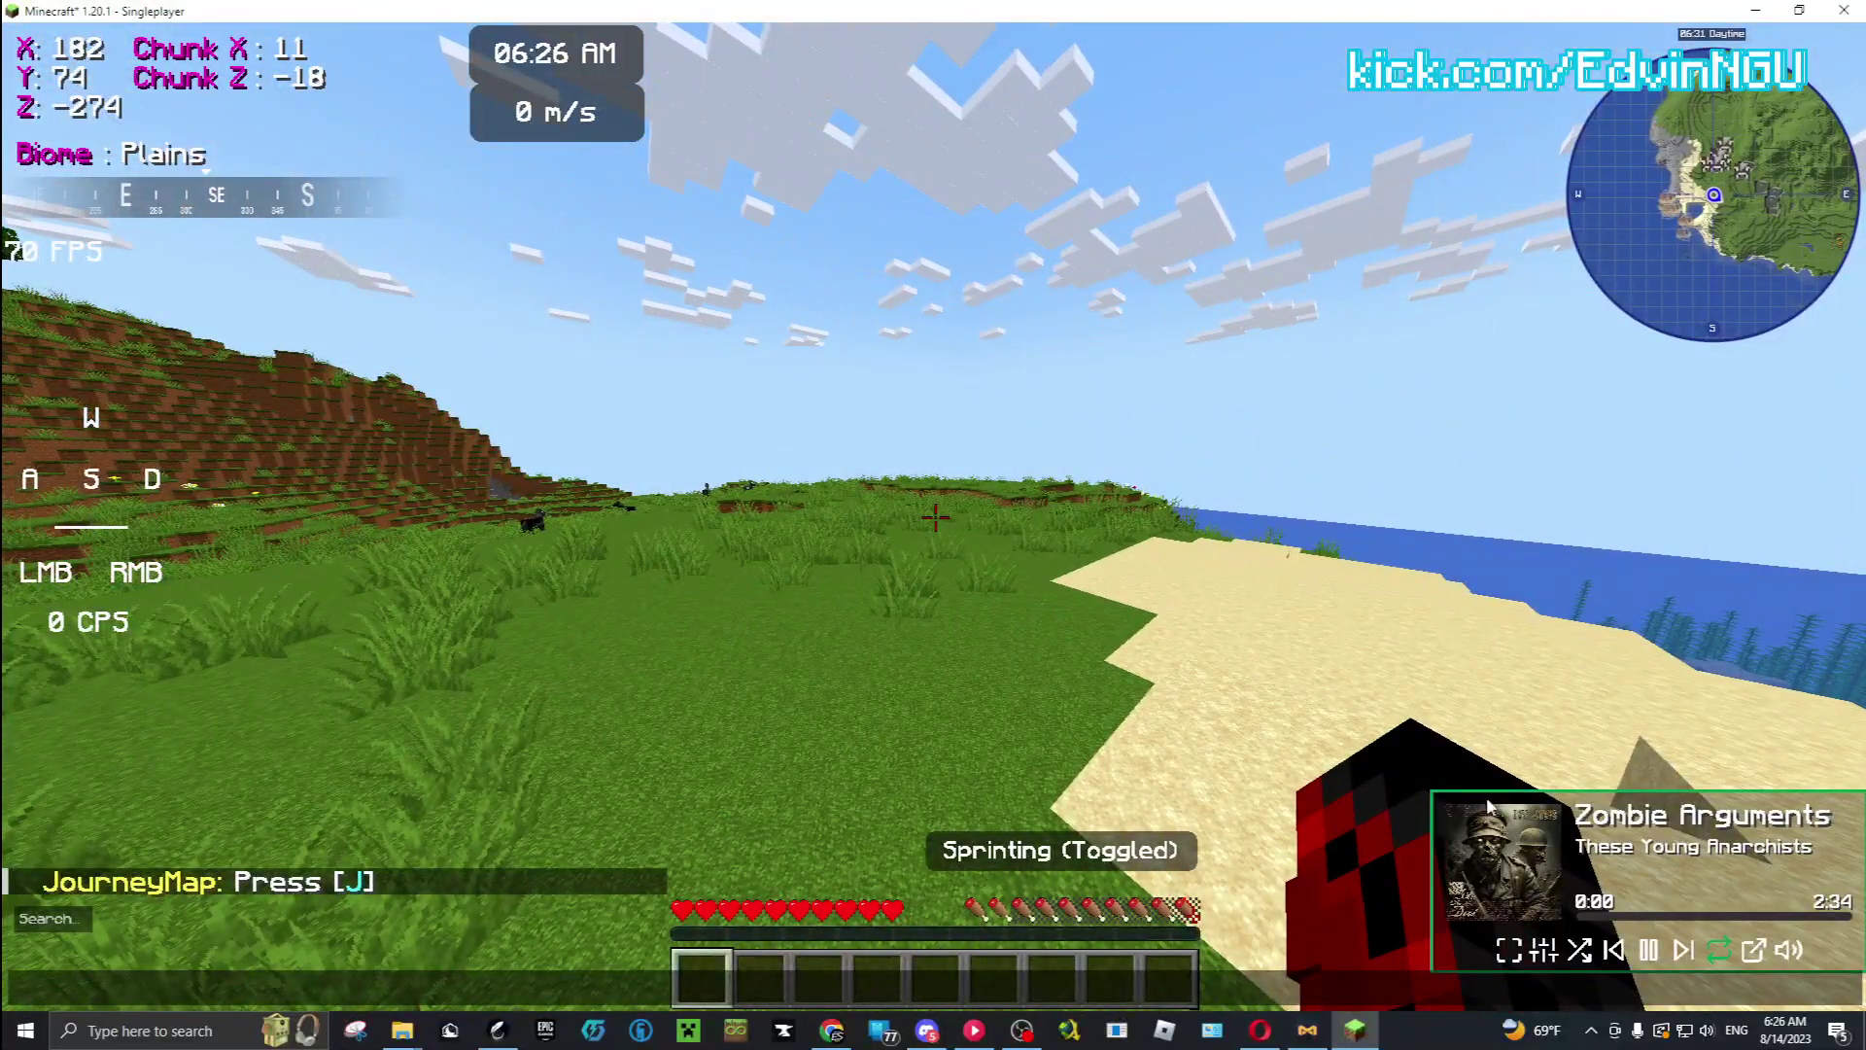
key("Escape")
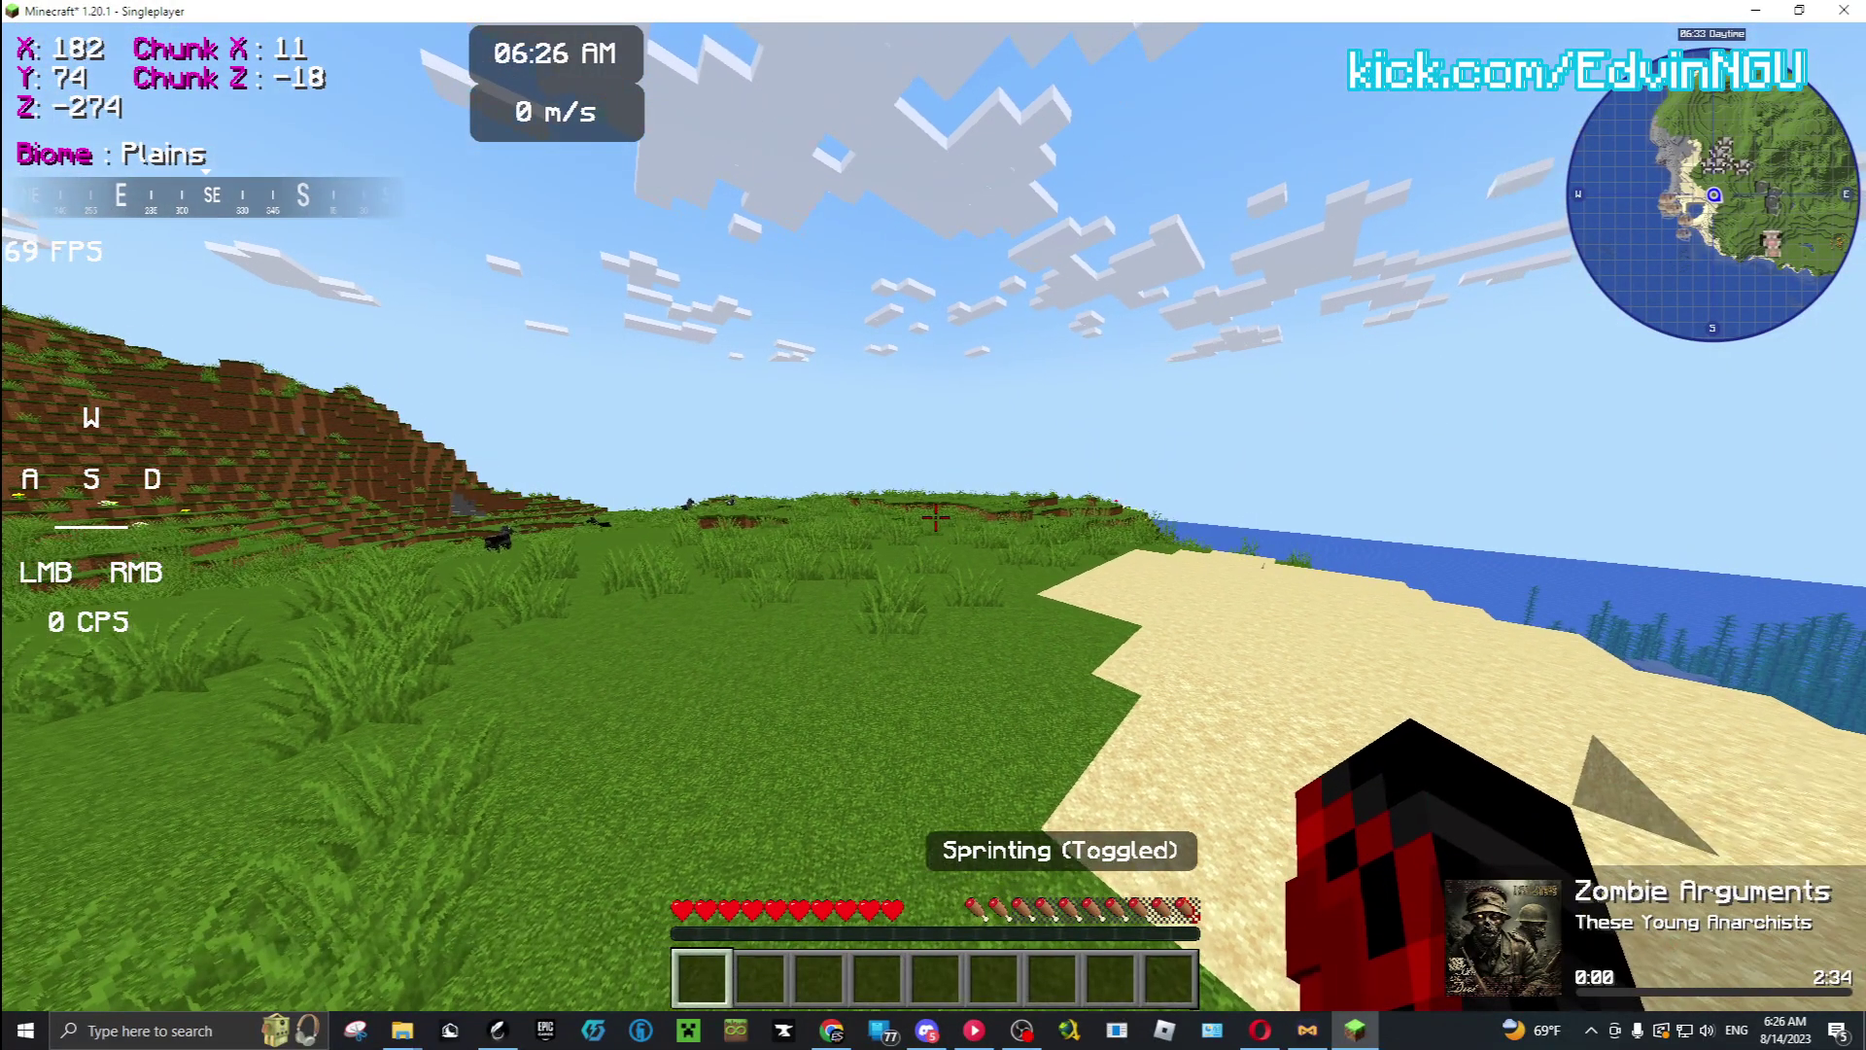
key("Escape")
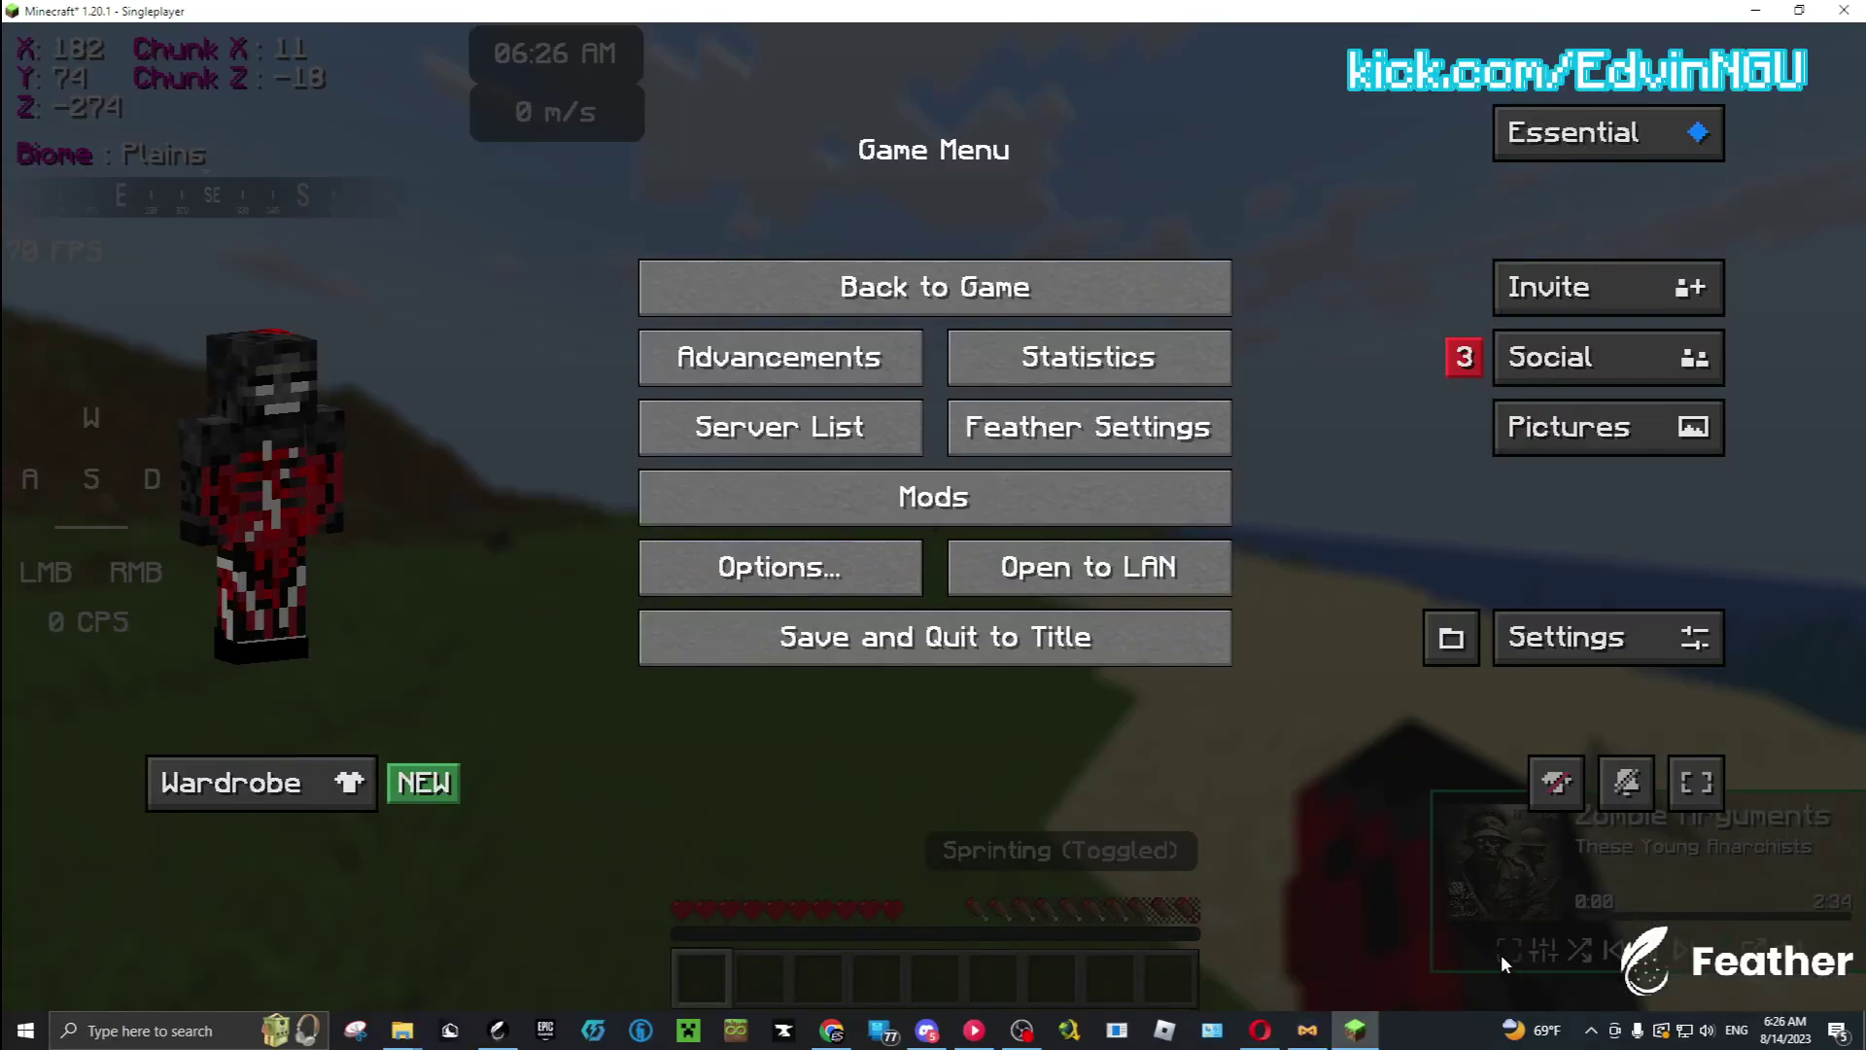
left_click_drag(1509, 962, 1549, 930)
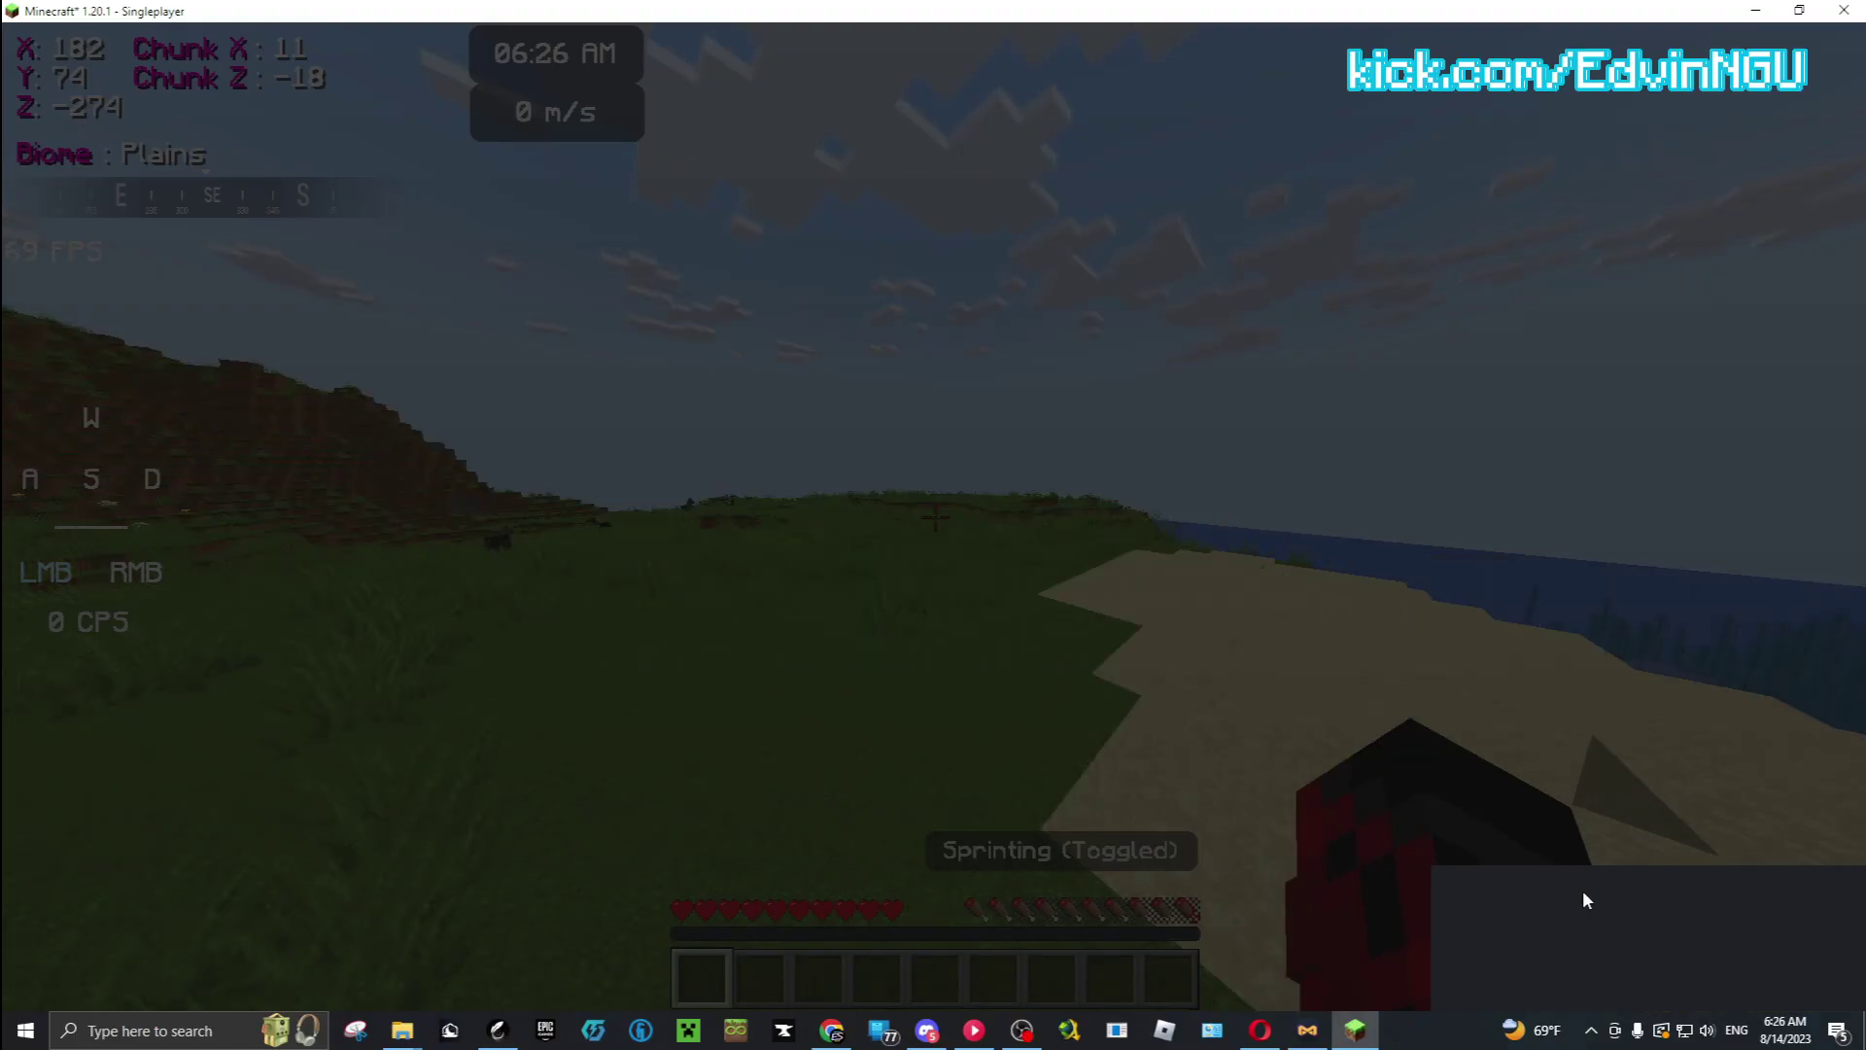
Return to the game world and sprint north across the plains beside the beach
key("Escape")
key("w")
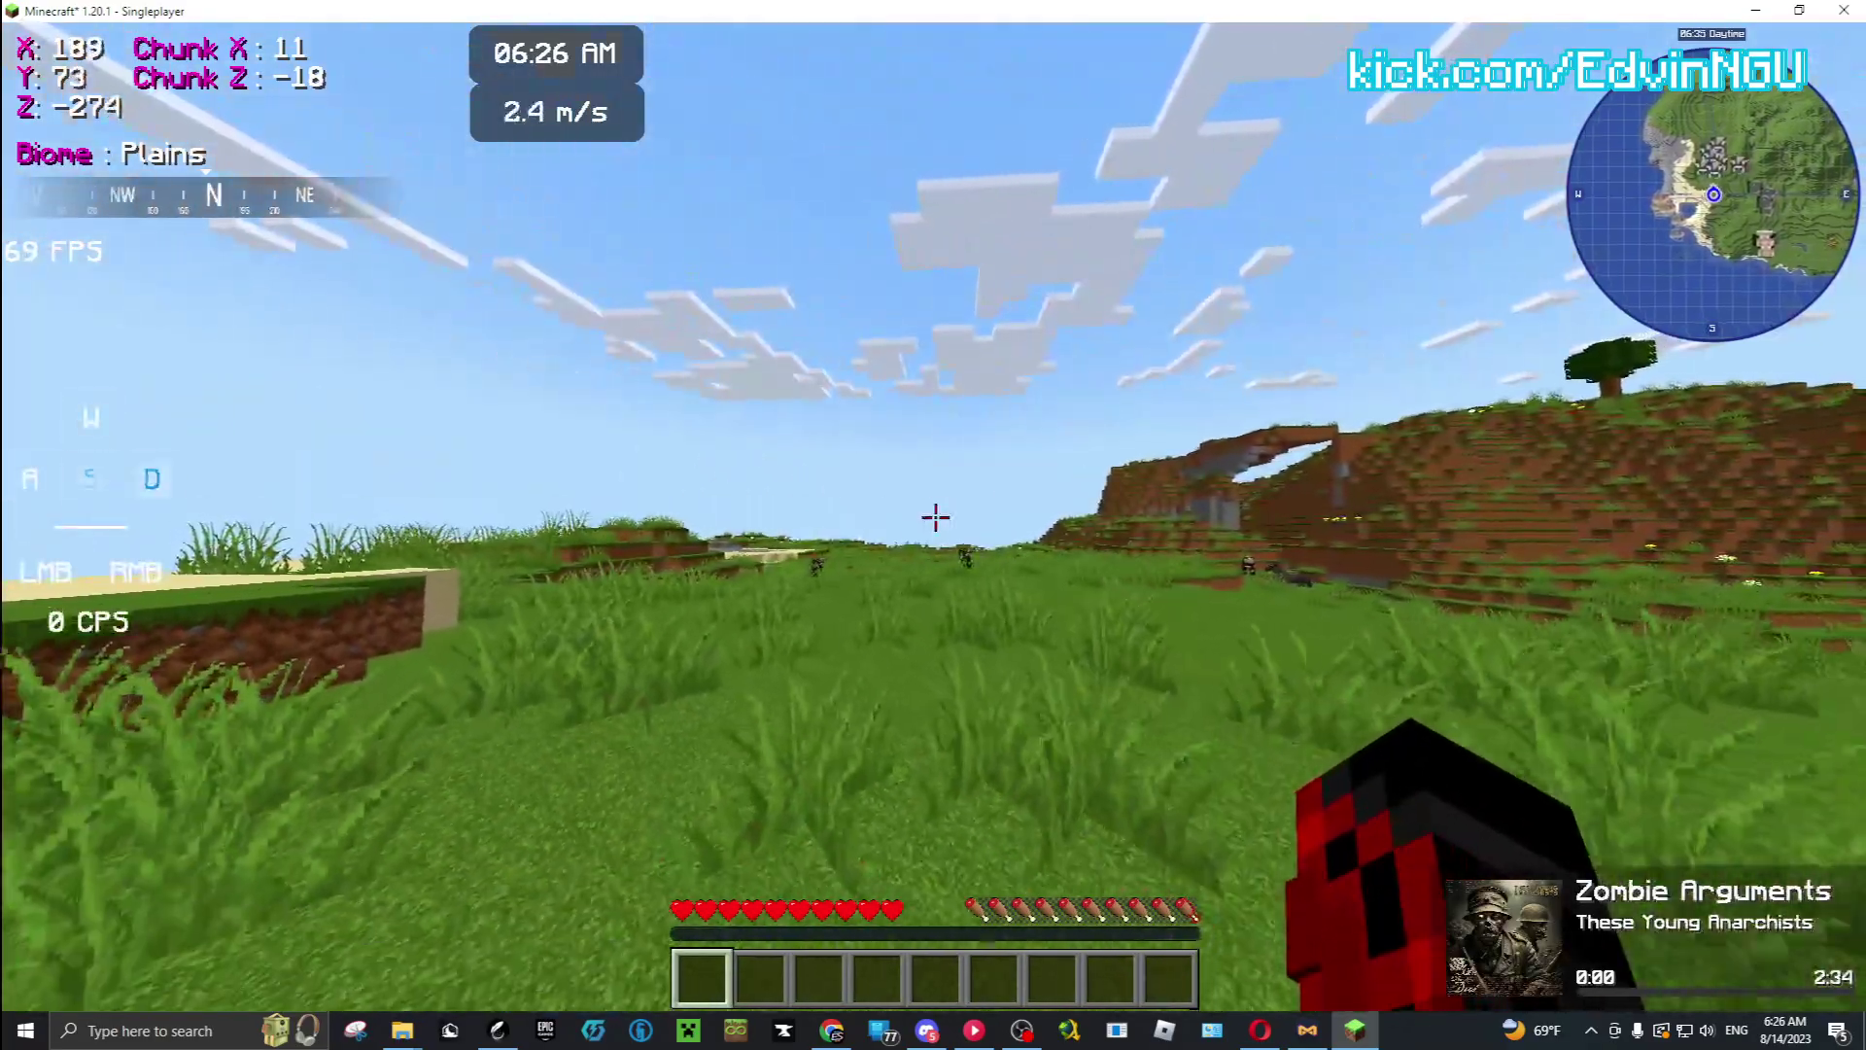
key("ctrl")
key("a")
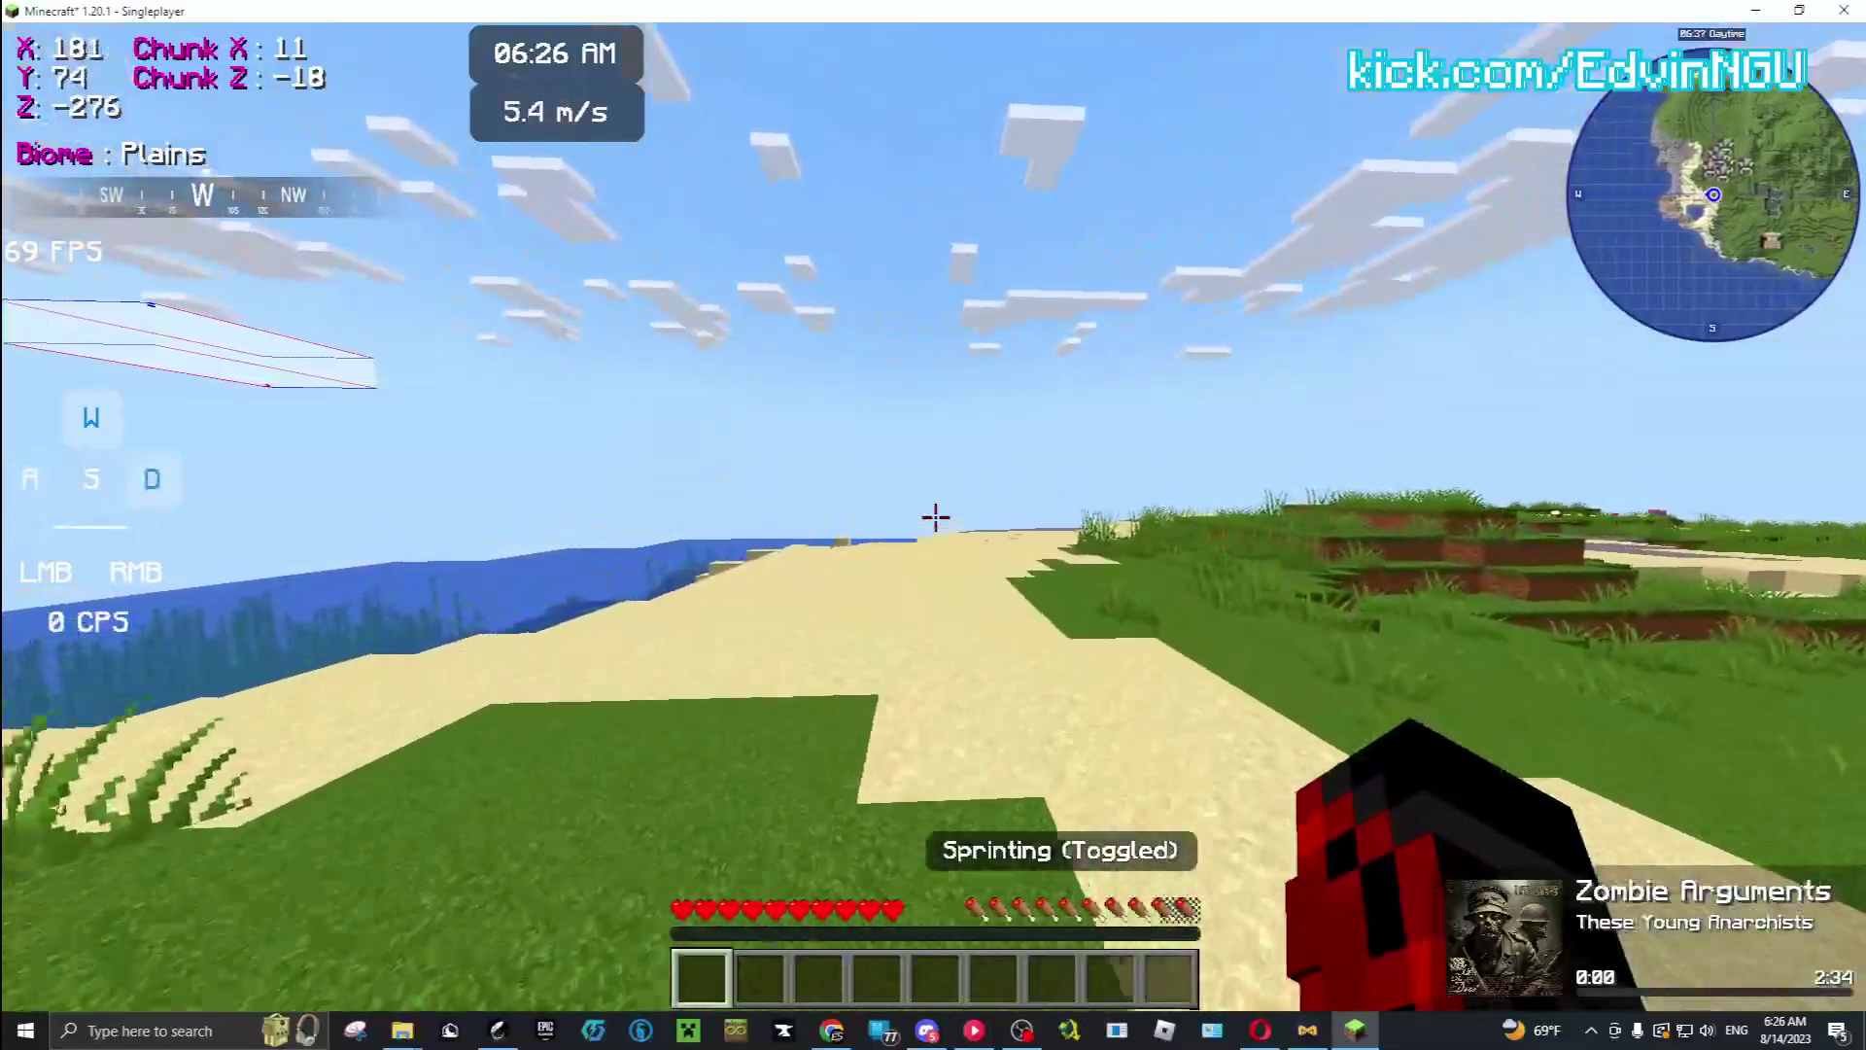
key("d")
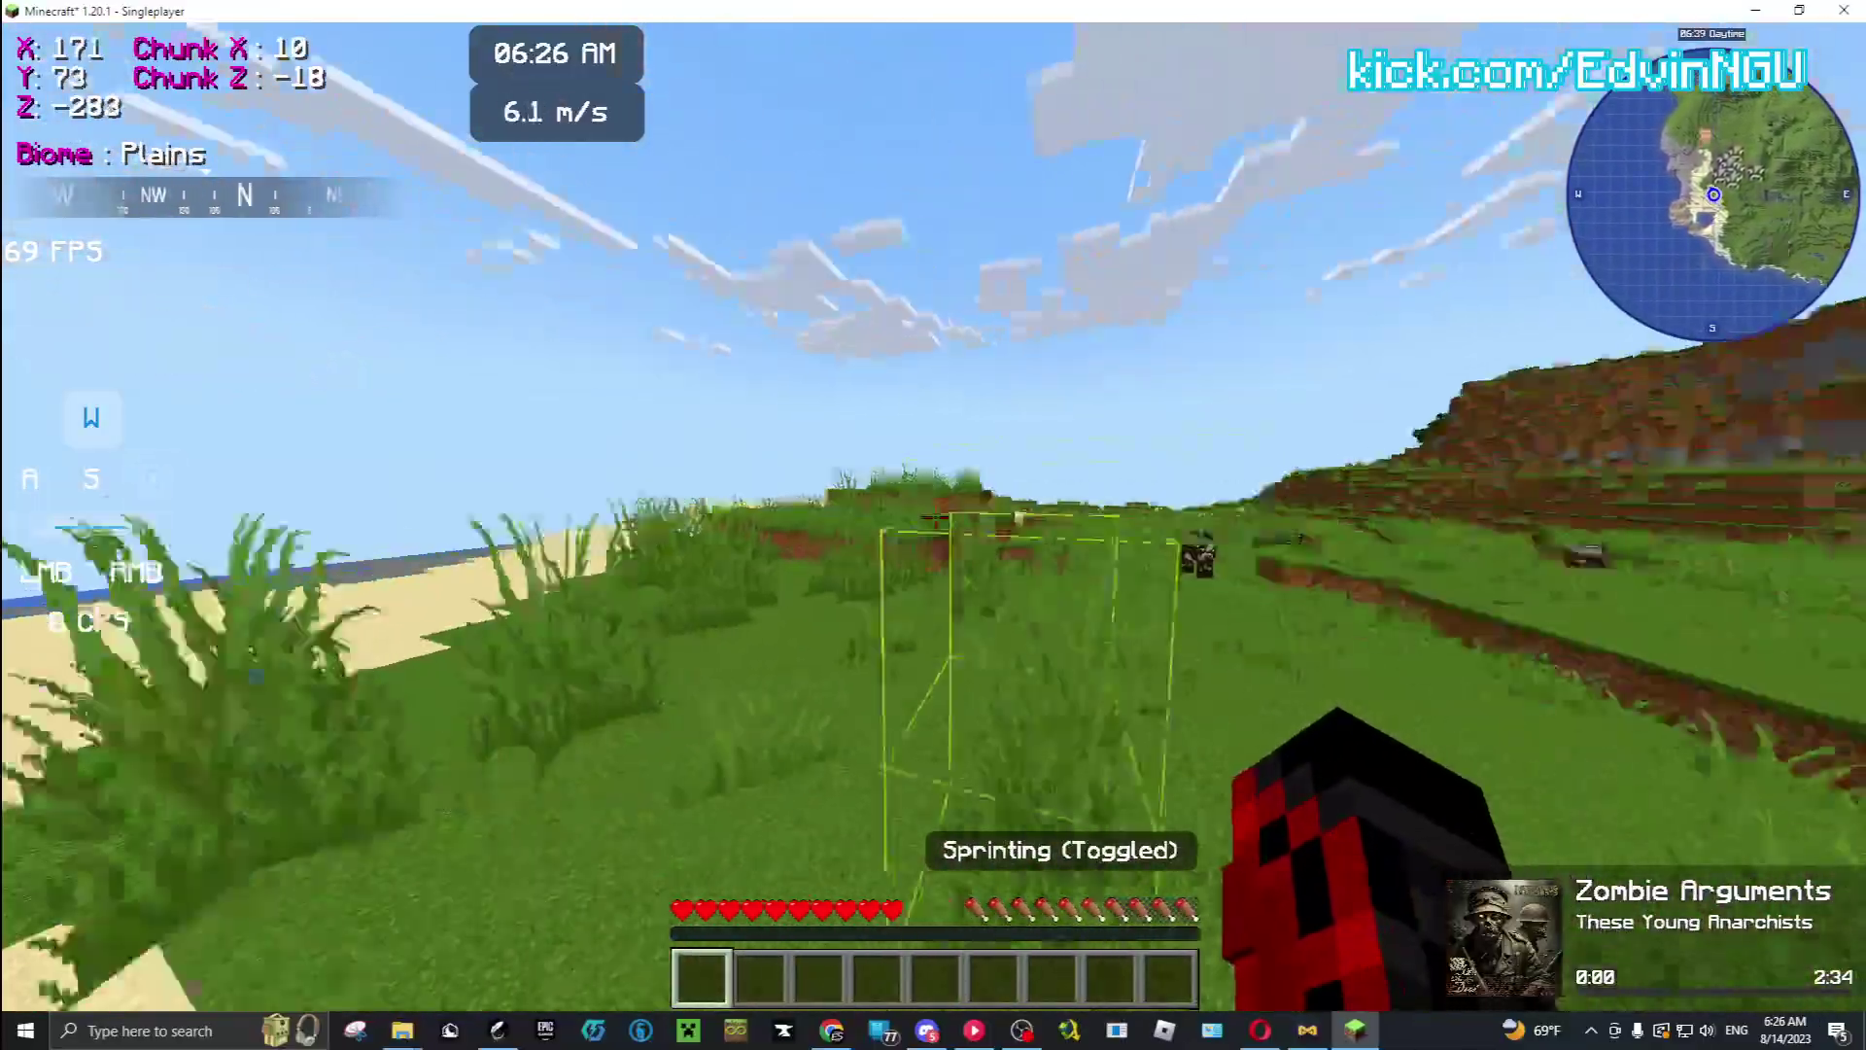
key("ctrl")
key("ctrl")
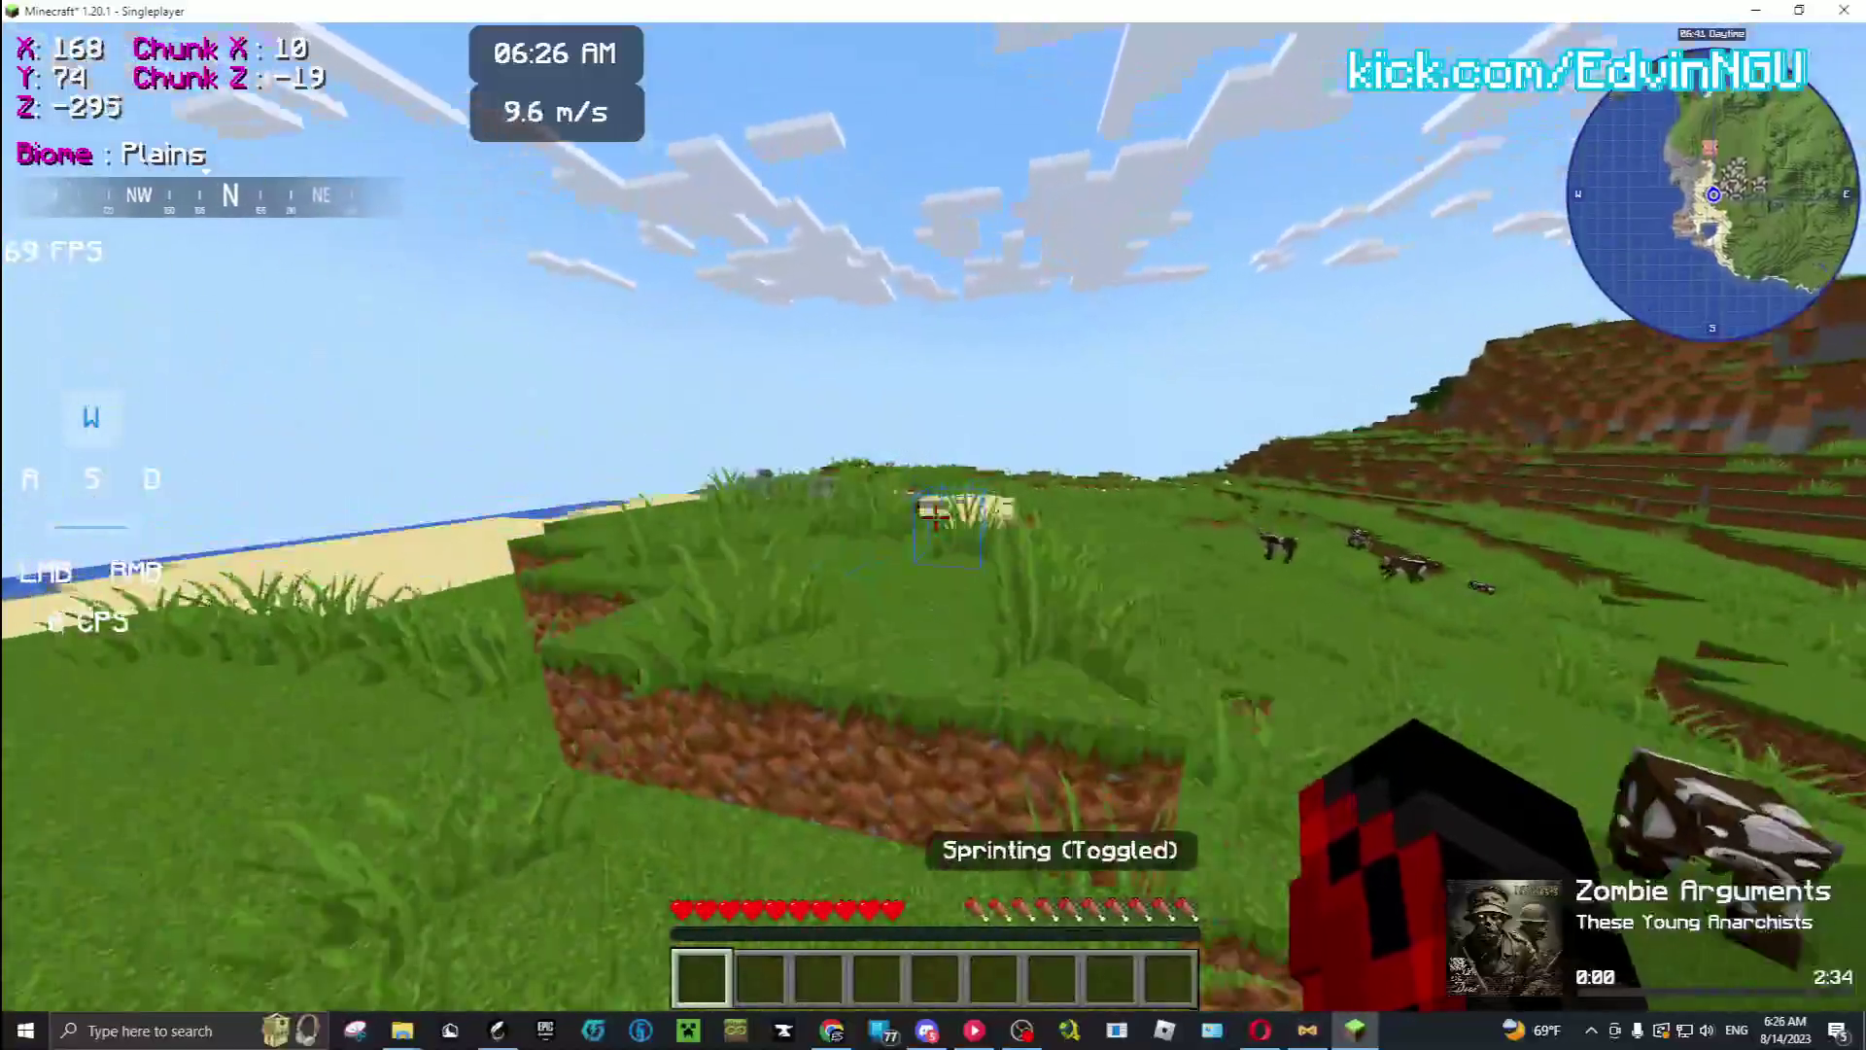
Pause the game, switch to Chrome and review Craftify's Modrinth page, including its featured versions, features and services
key("Escape")
left_click(829, 1022)
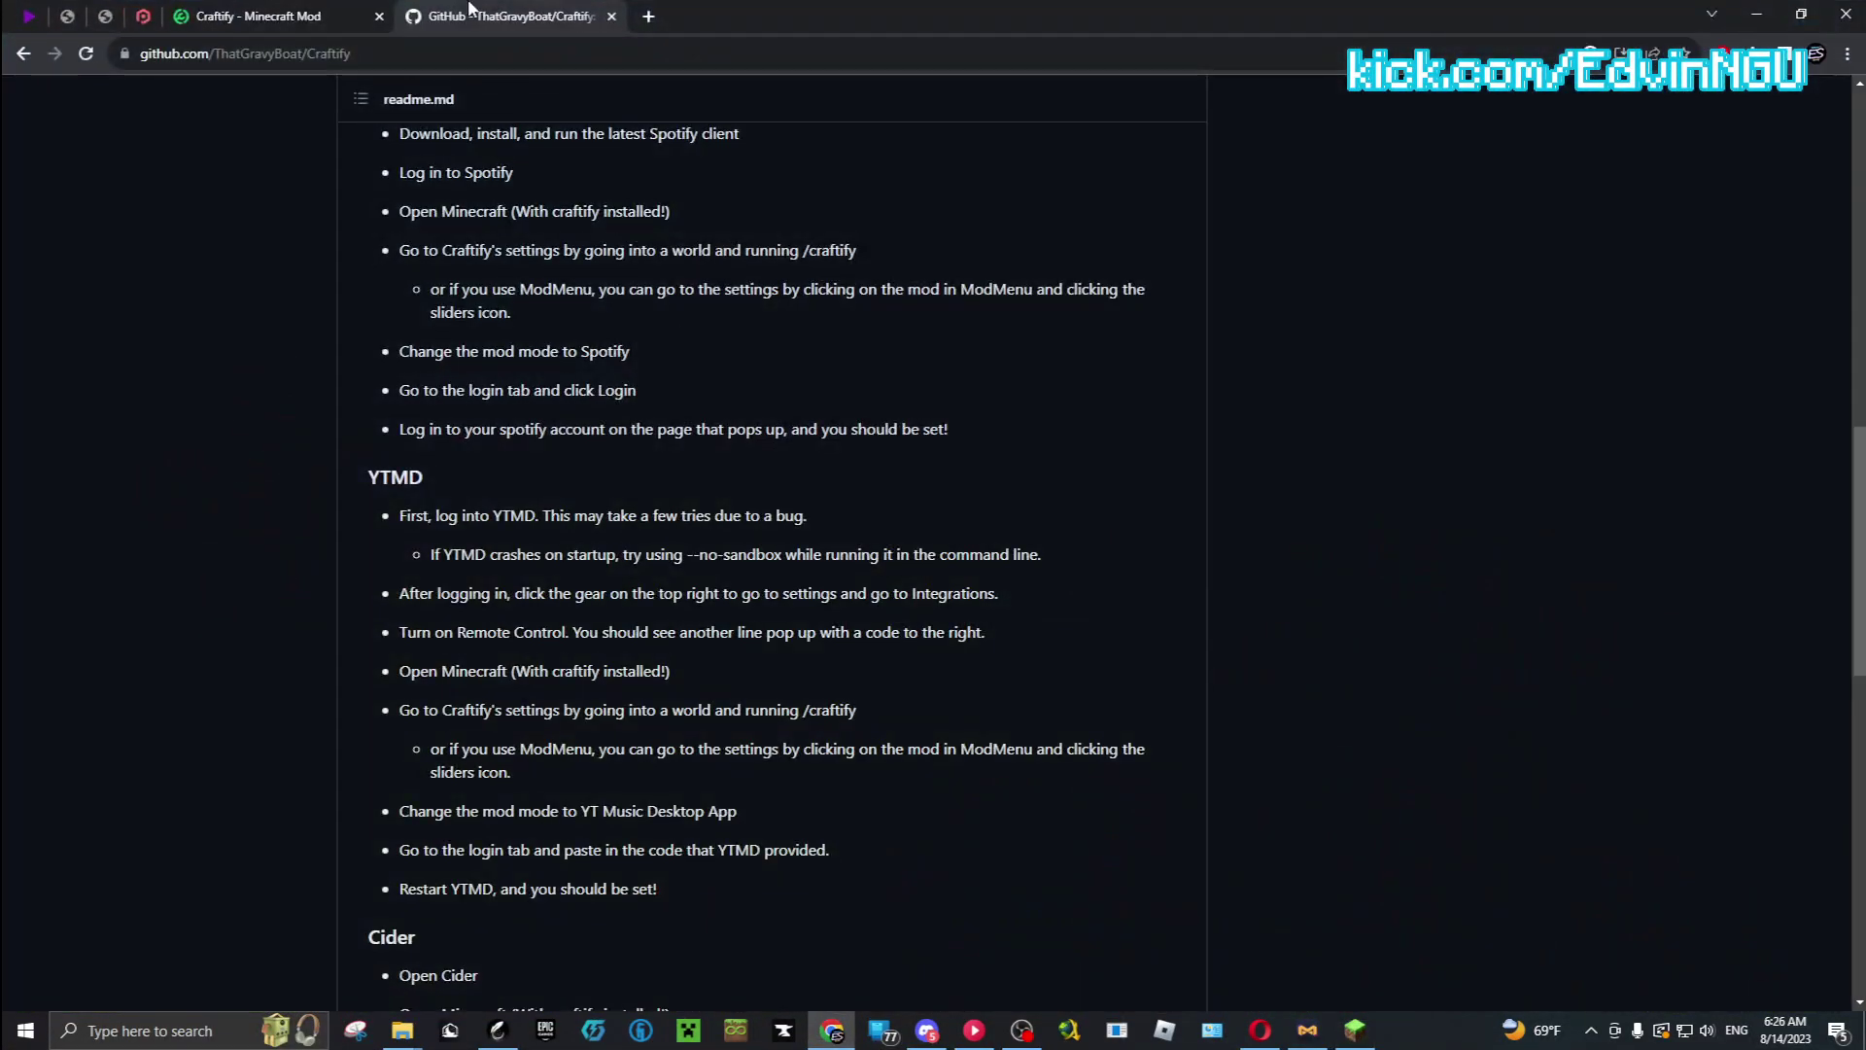
left_click(261, 15)
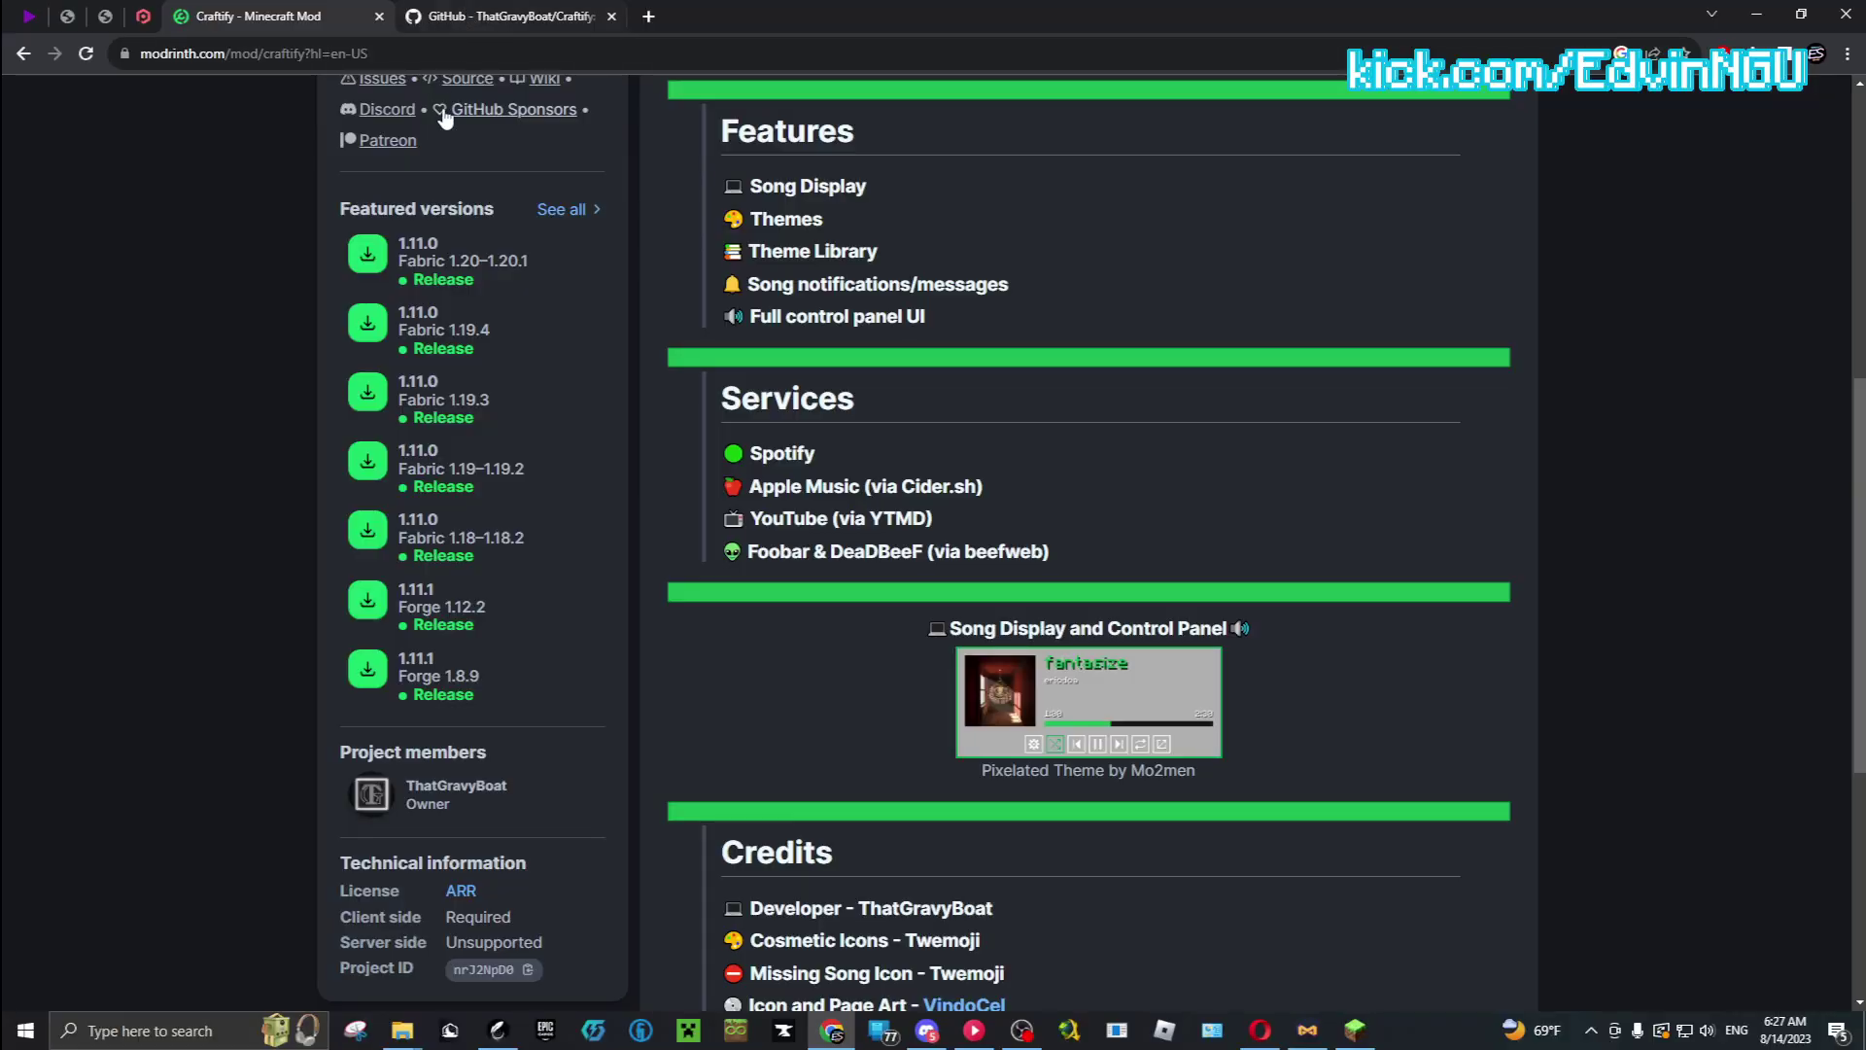
scroll(444, 116, "up", 7)
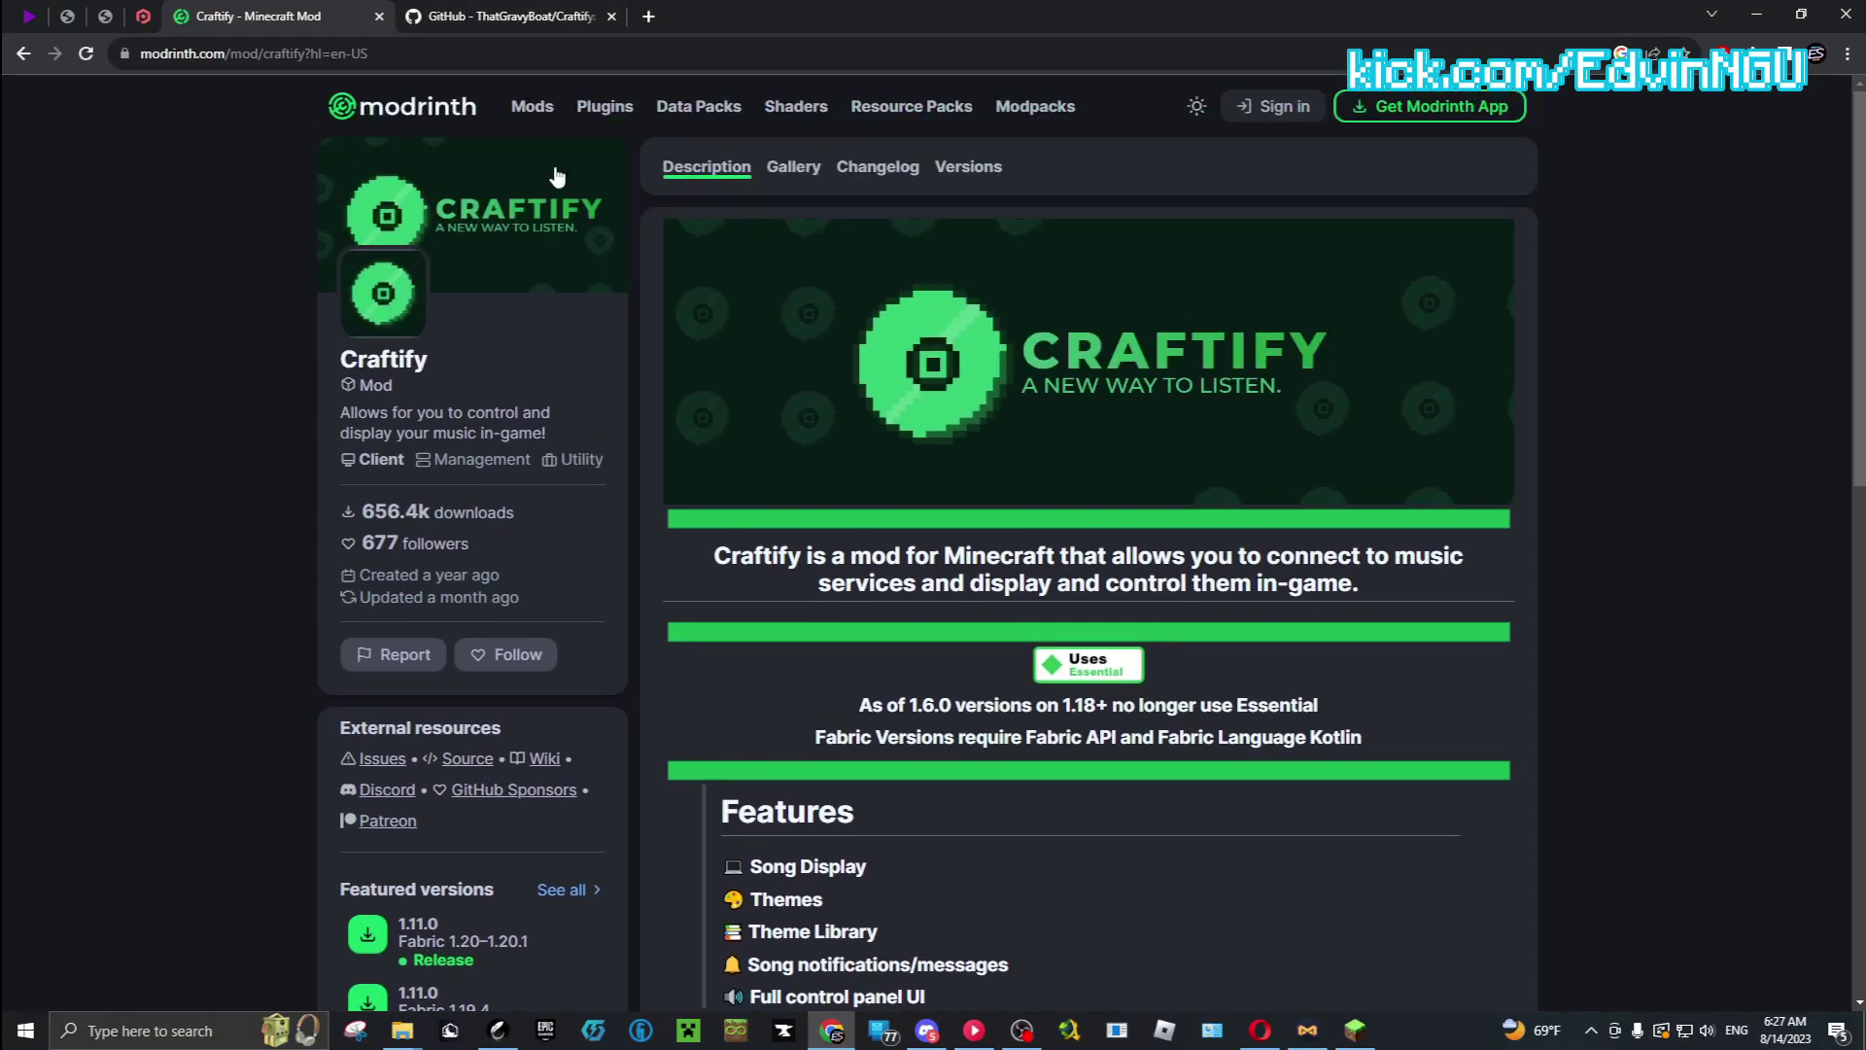
scroll(803, 447, "down", 5)
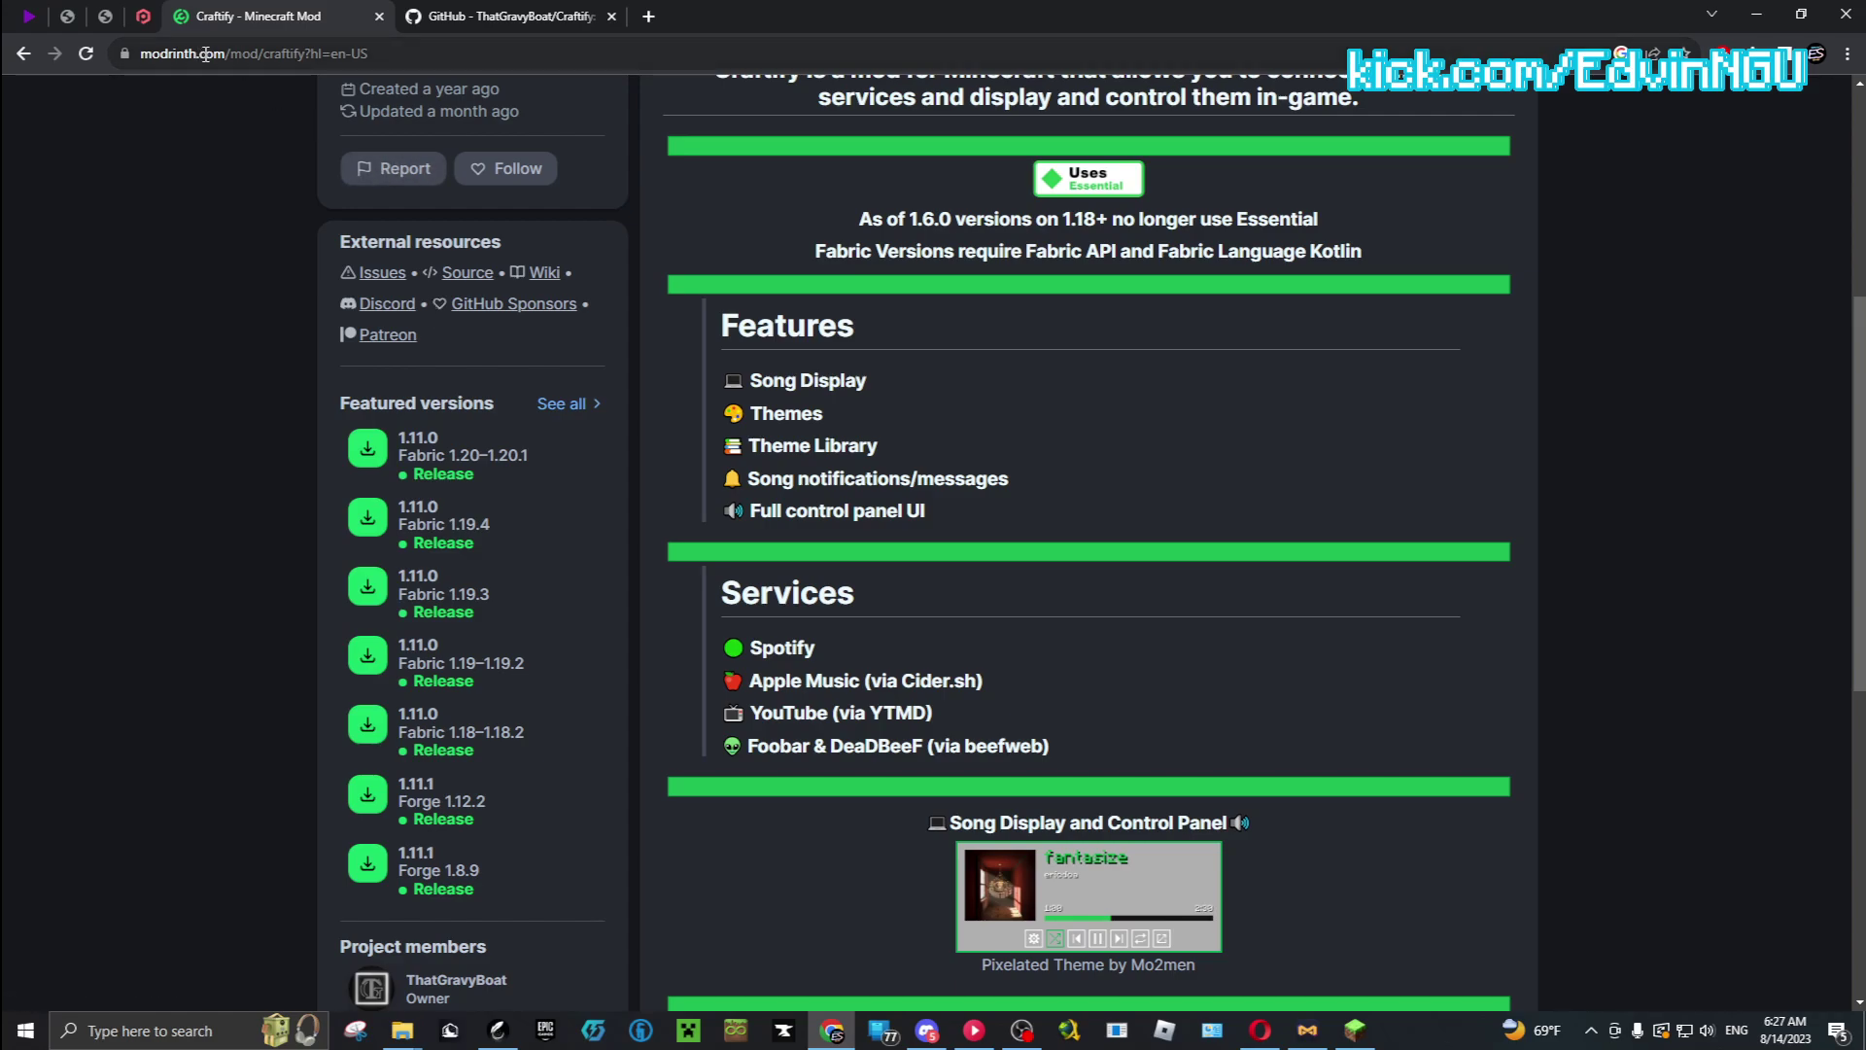
Review the Spotify setup instructions in Craftify's GitHub readme and its page address
left_click(482, 16)
scroll(537, 334, "up", 3)
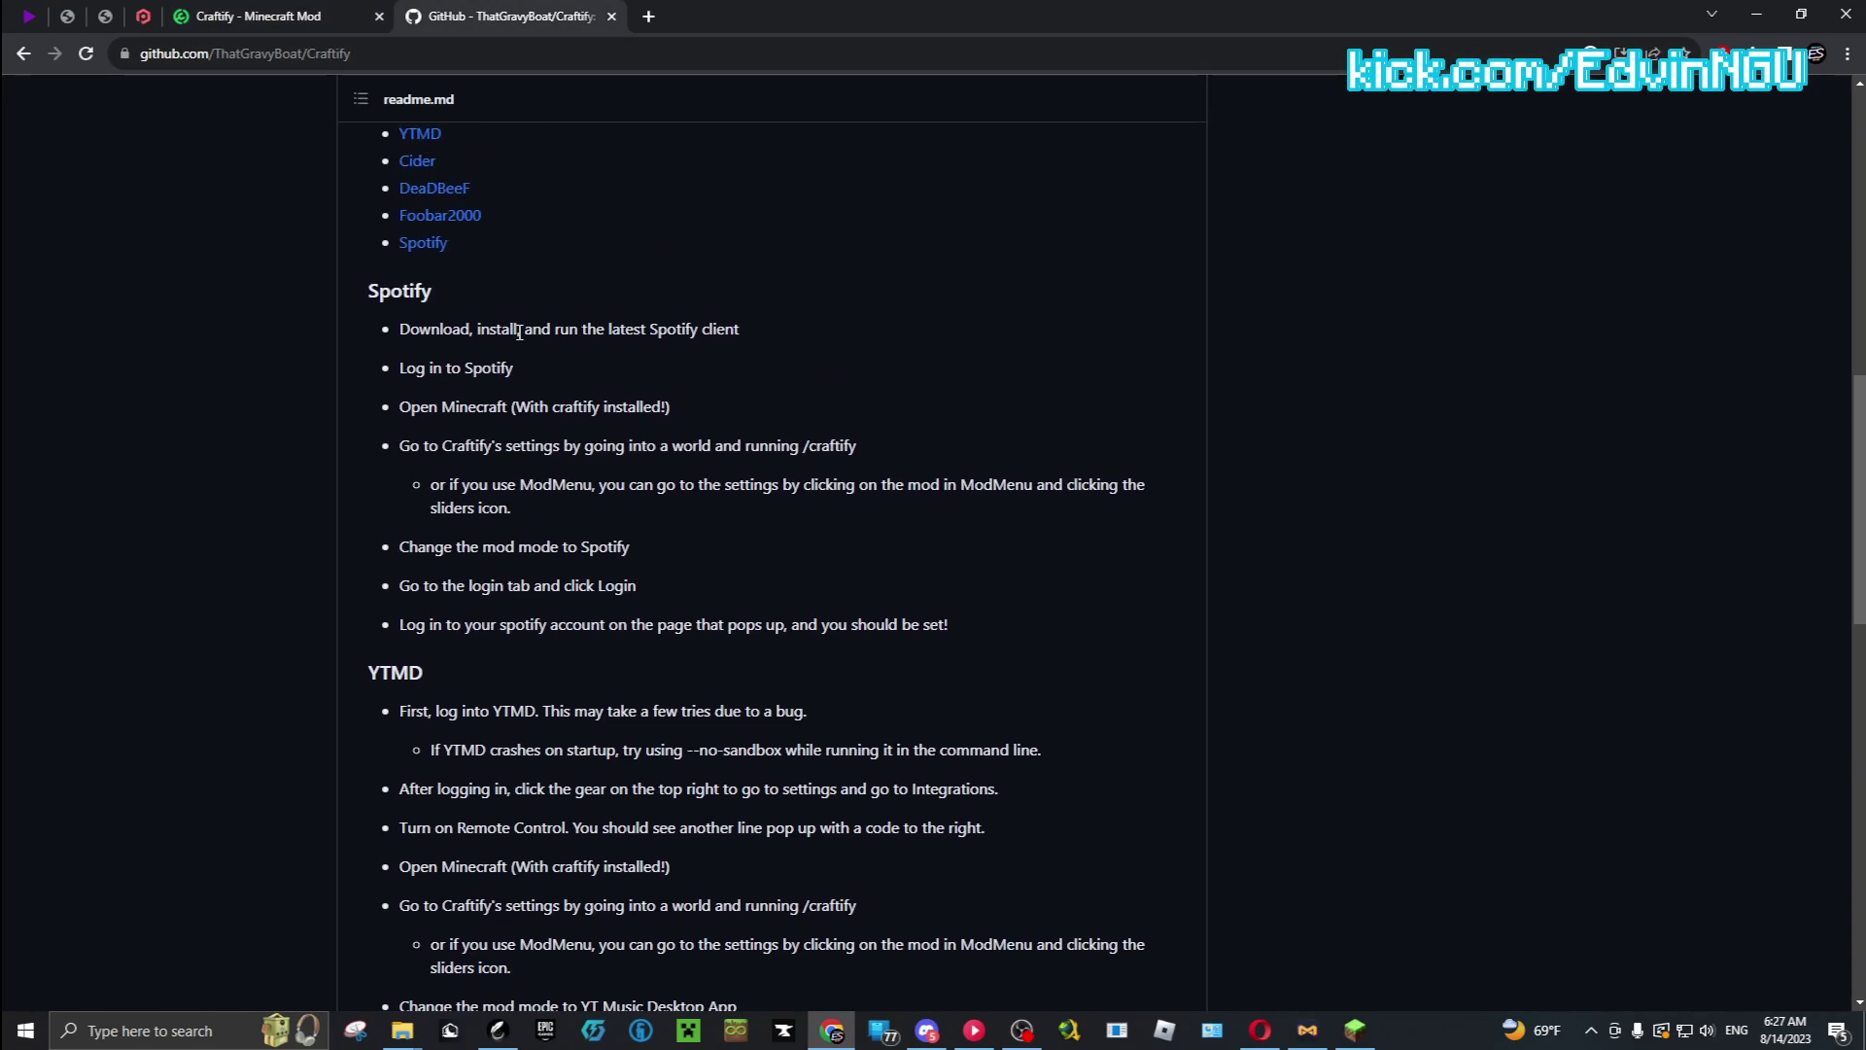
left_click_drag(399, 425, 596, 502)
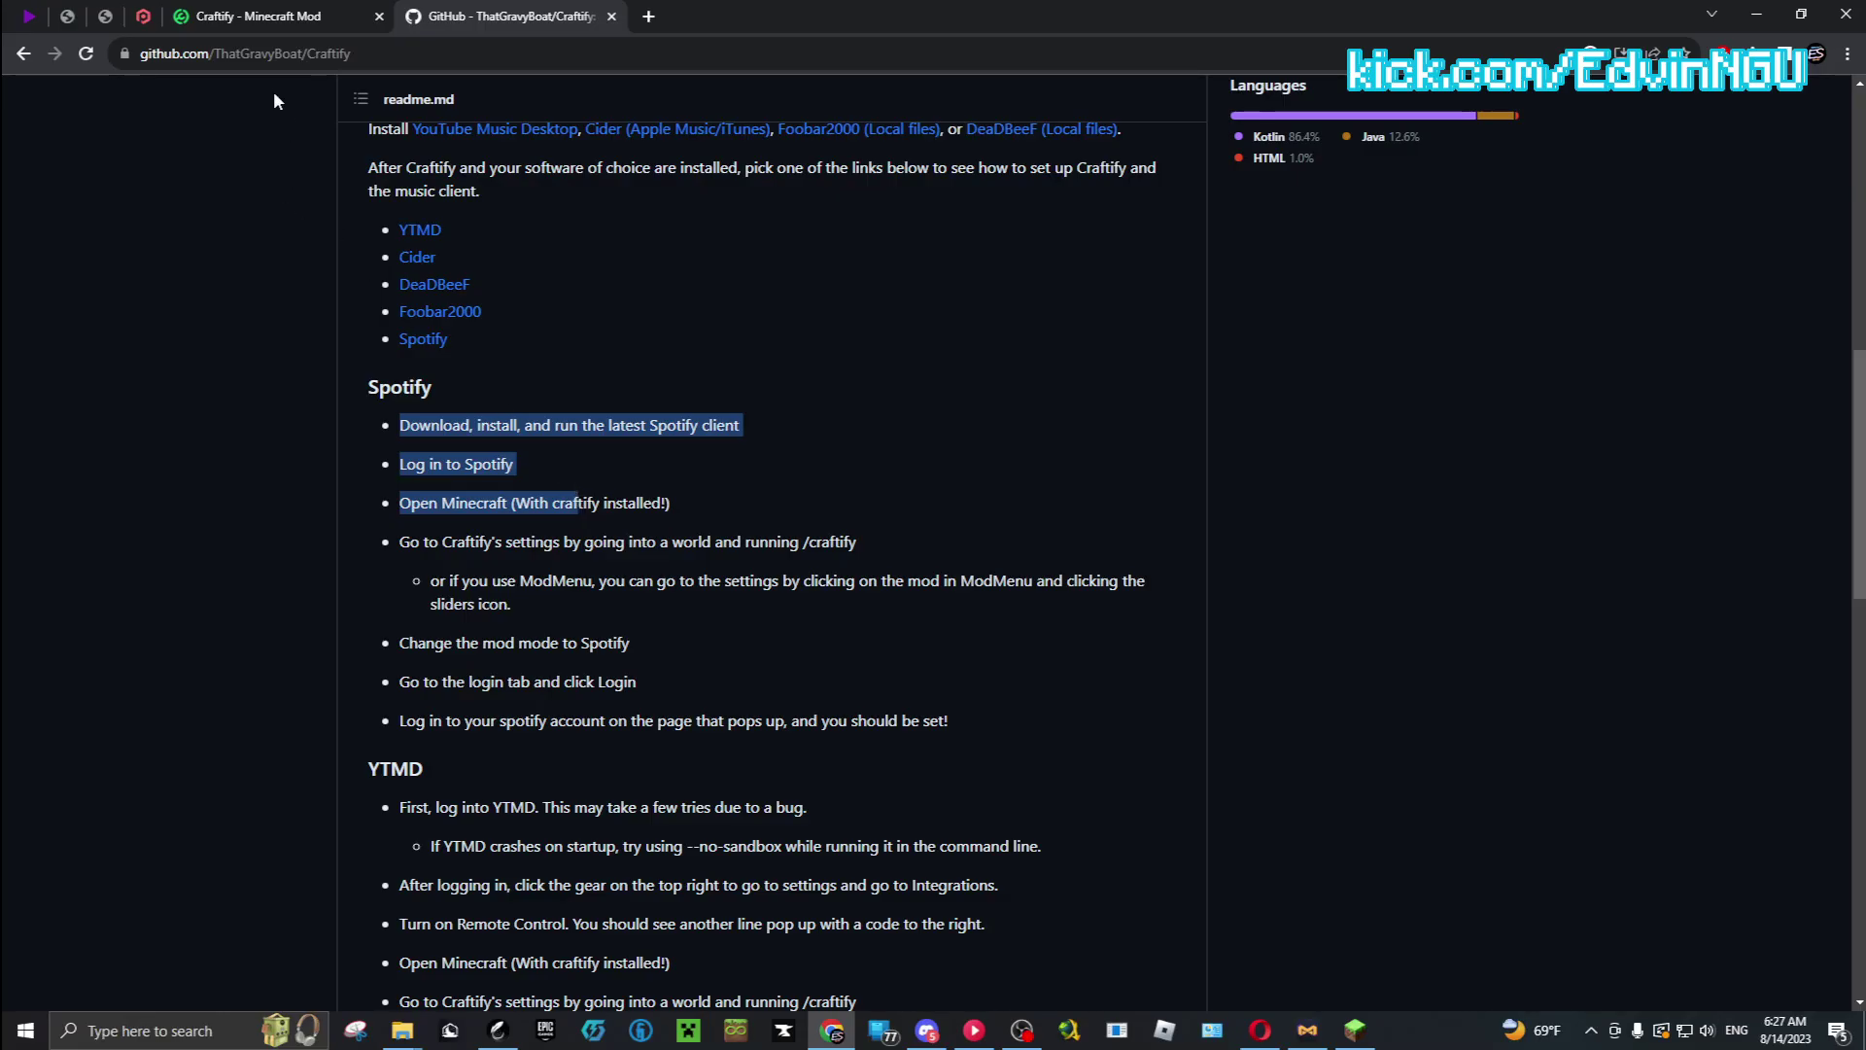
left_click(346, 58)
left_click(438, 60)
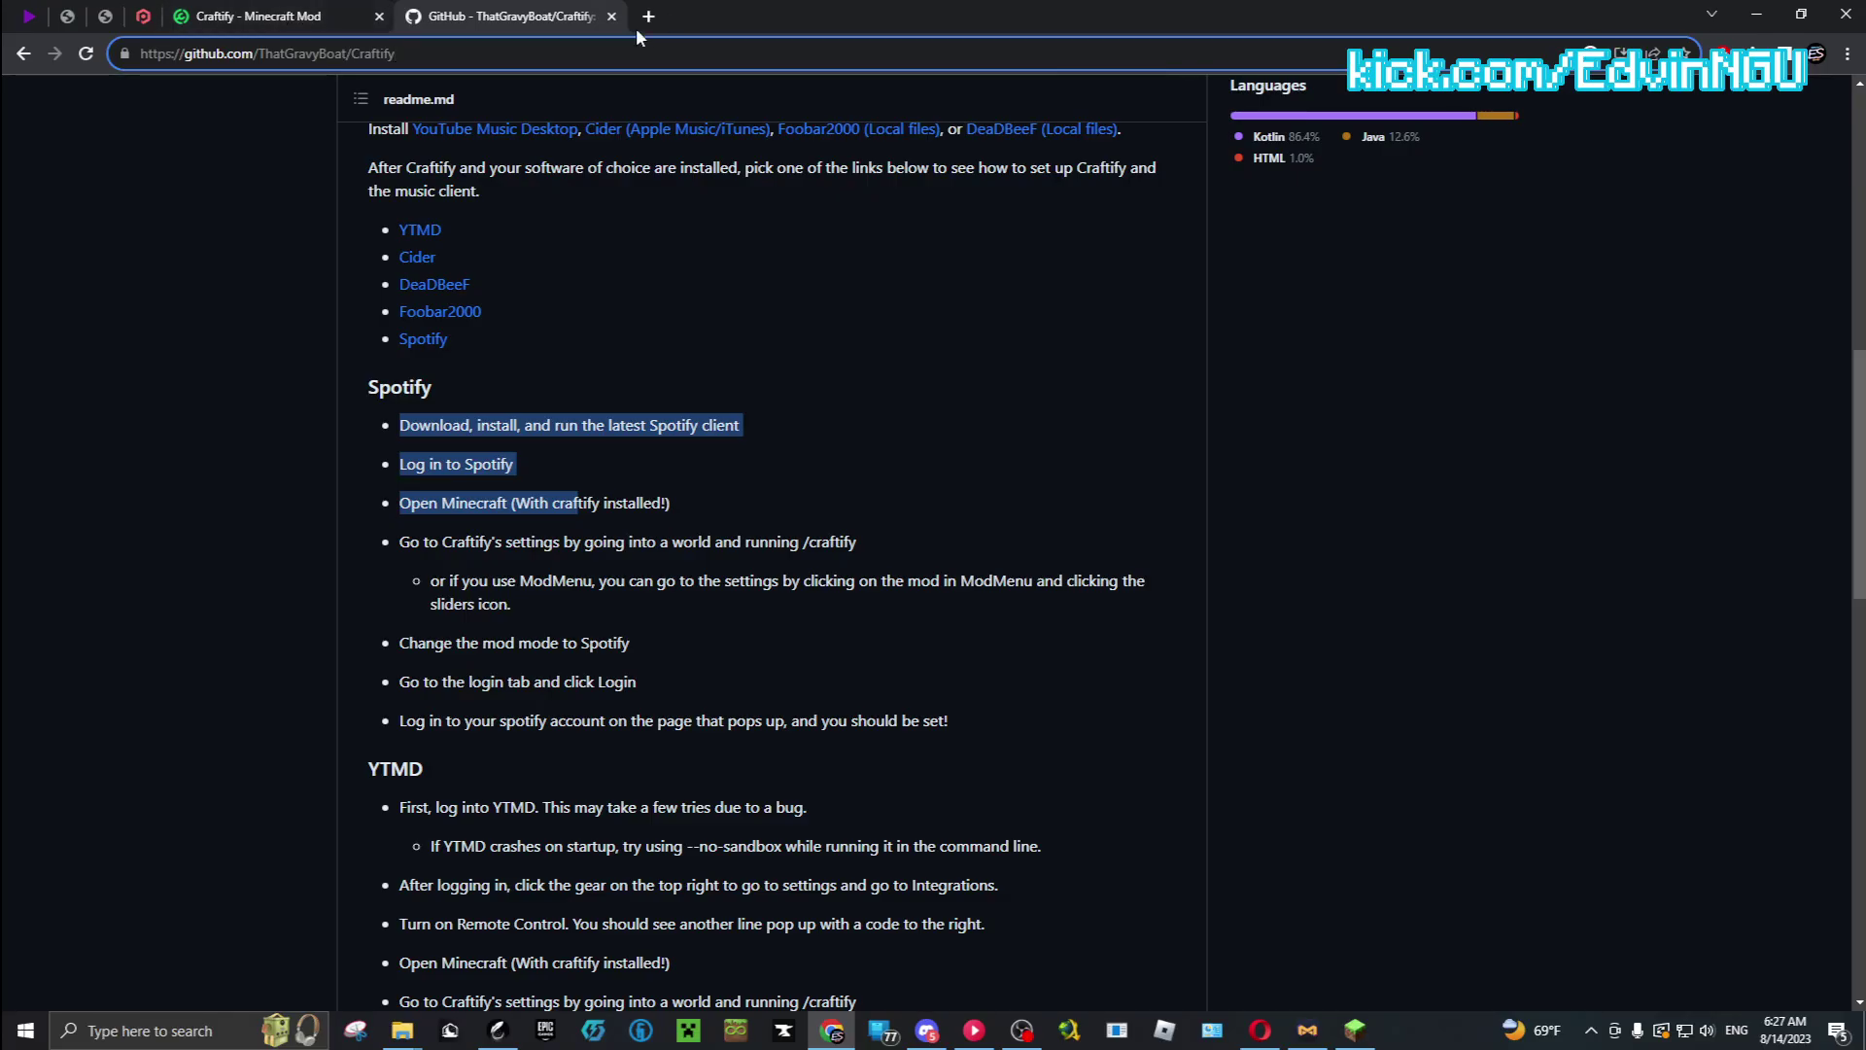
Switch to the Feather launcher and examine the installed mods for 1.20.1-FB
left_click(498, 1030)
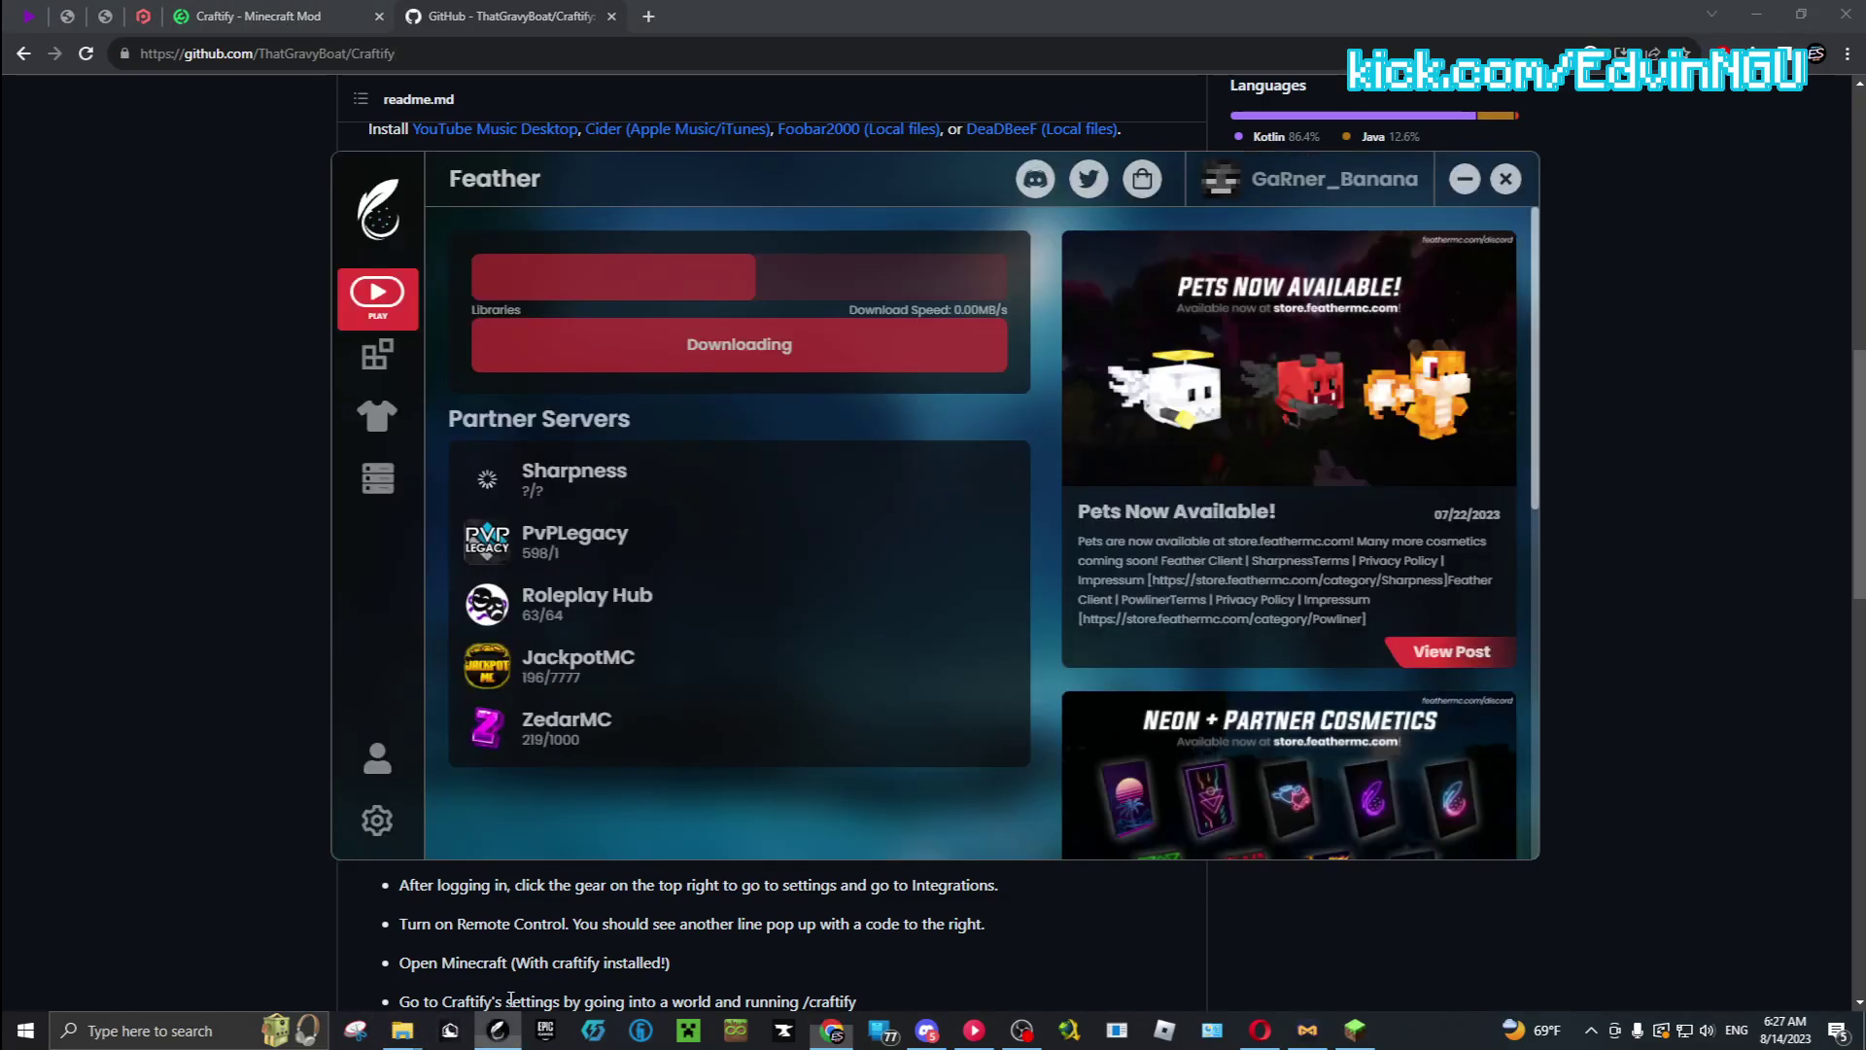
left_click(393, 364)
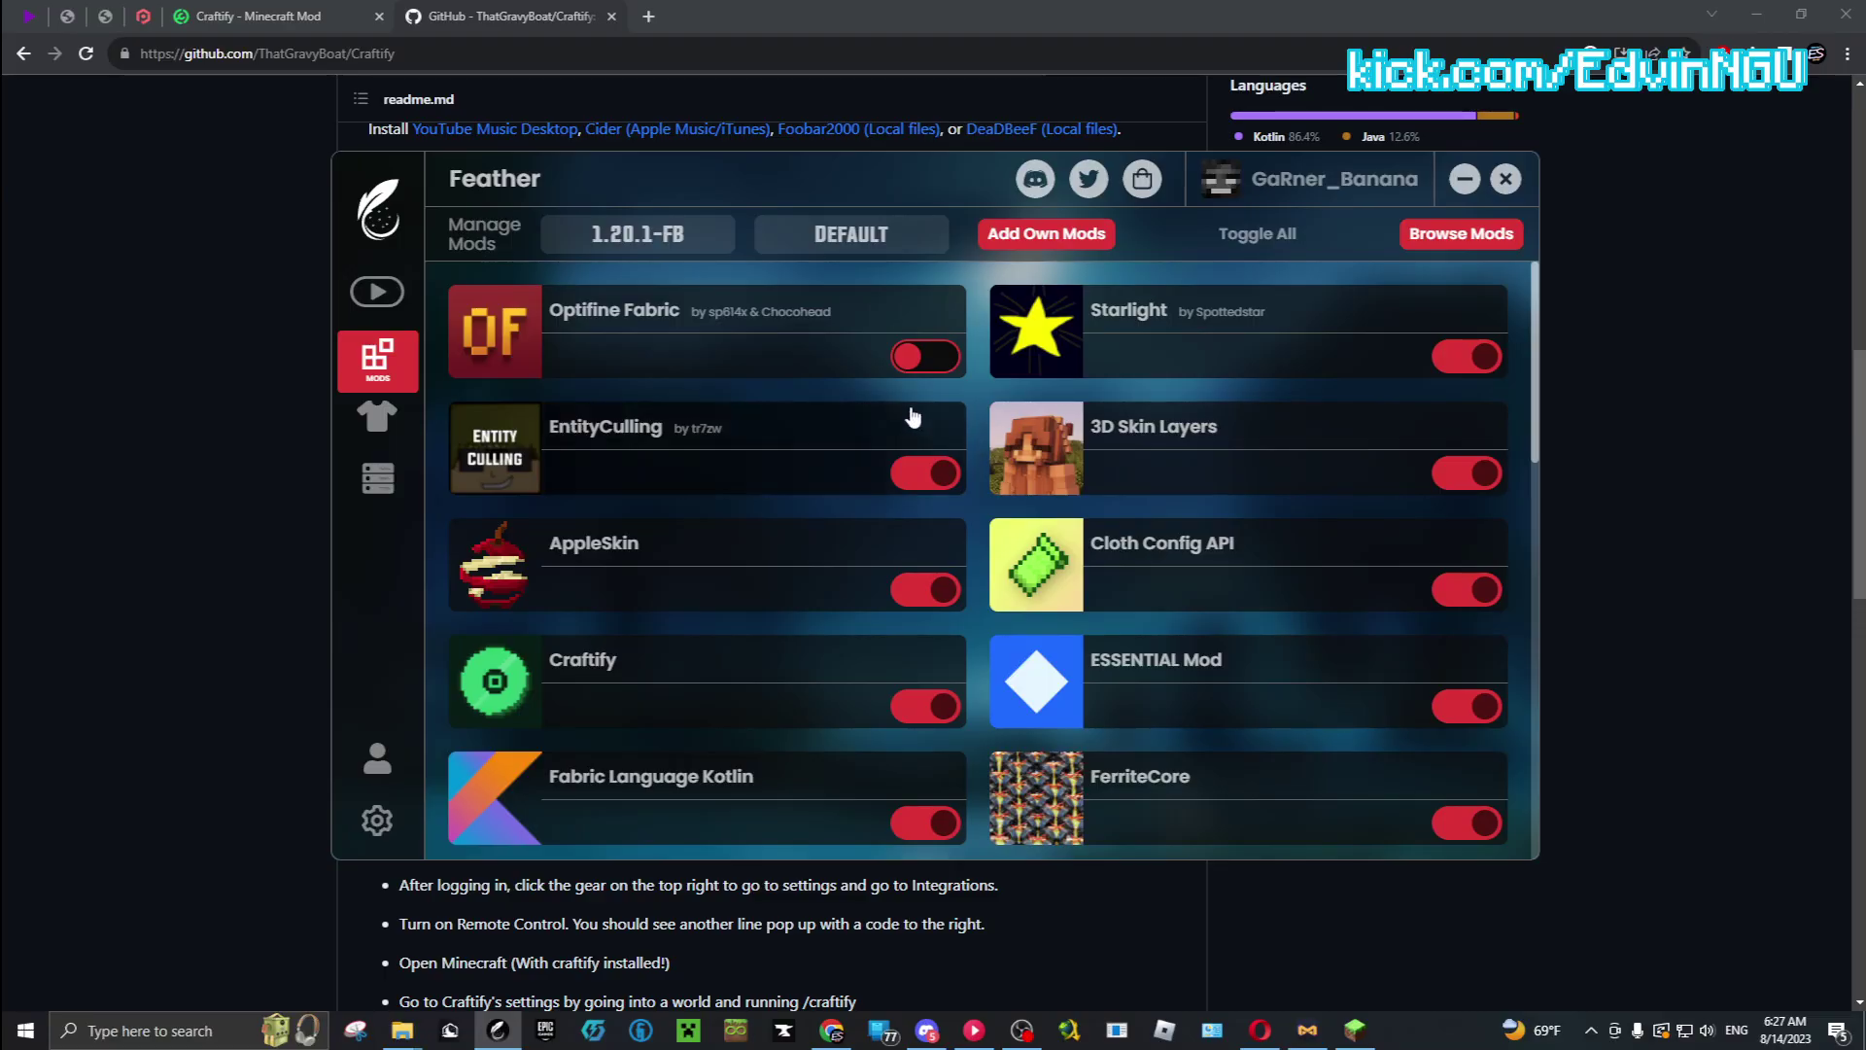
scroll(611, 403, "down", 3)
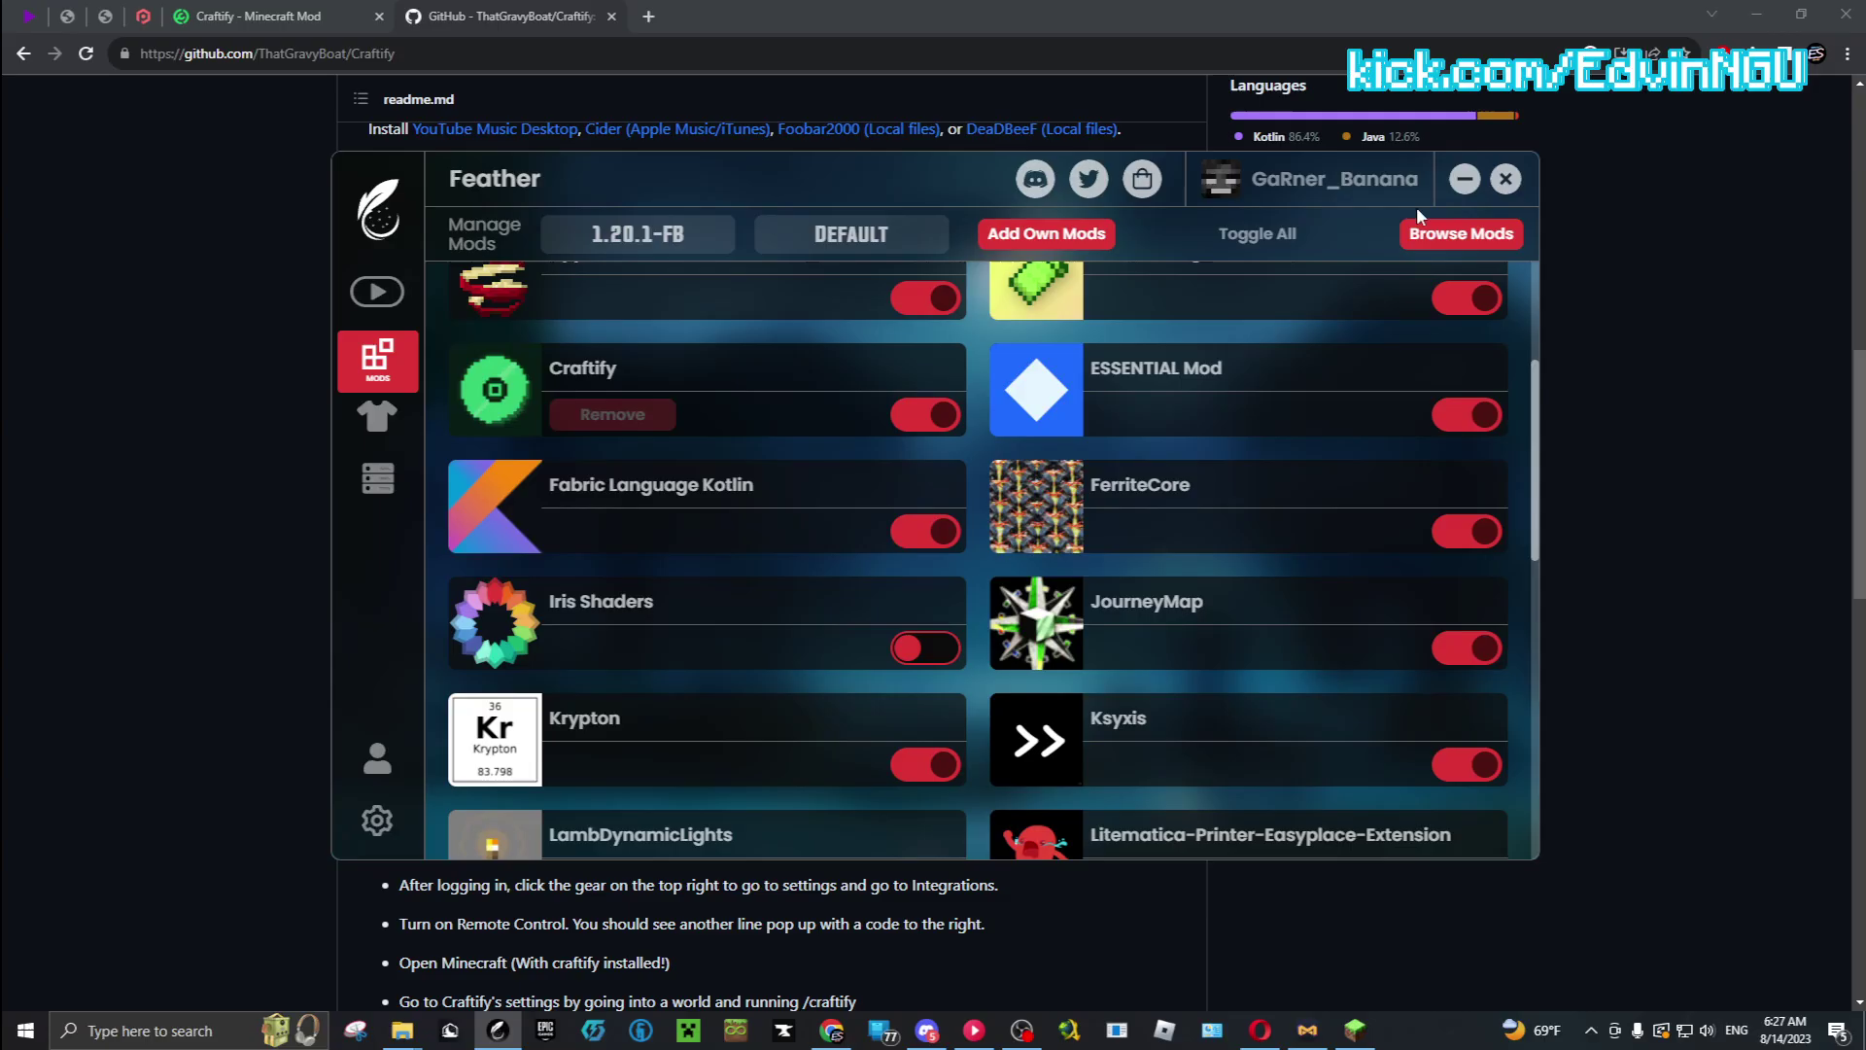
Search the launcher's Modrinth catalogue for "craft" and "mod" to find Craftify and Mod Menu, and minimize the launcher from its play page
left_click(1463, 234)
left_click(1288, 254)
type("craft")
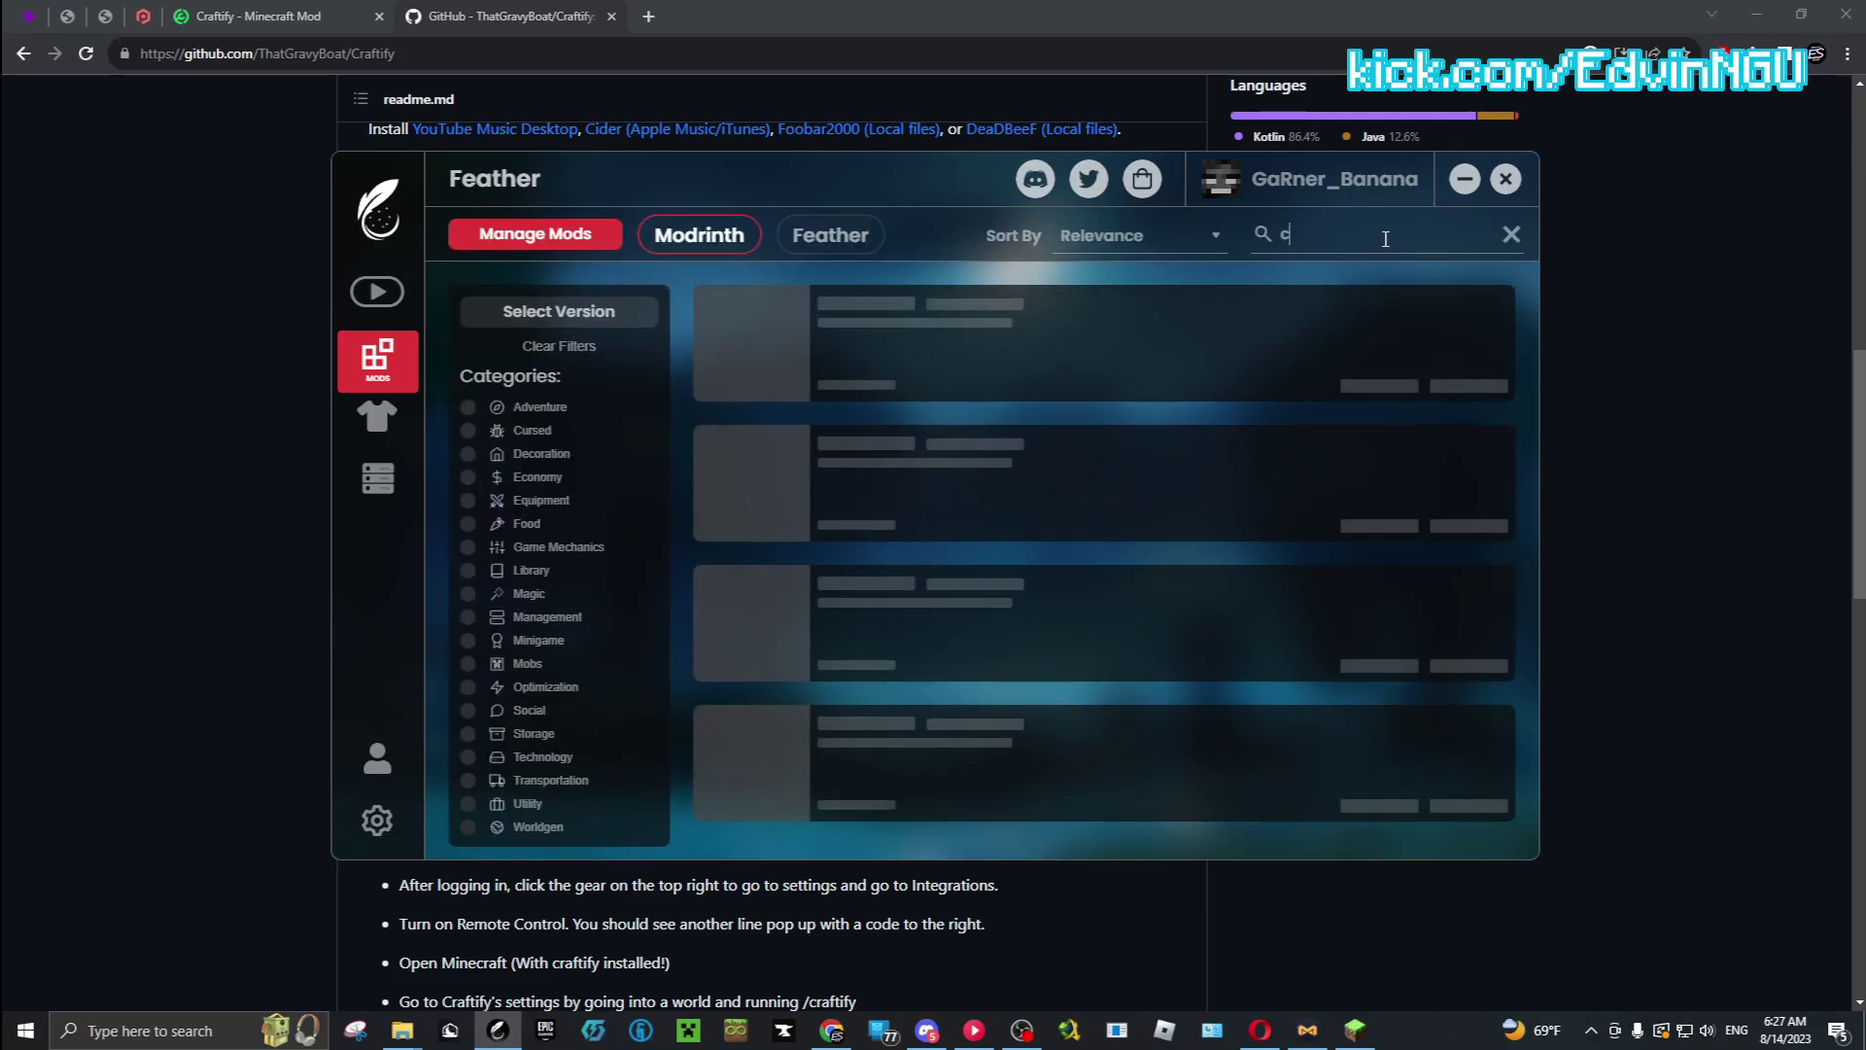
double_click(1261, 236)
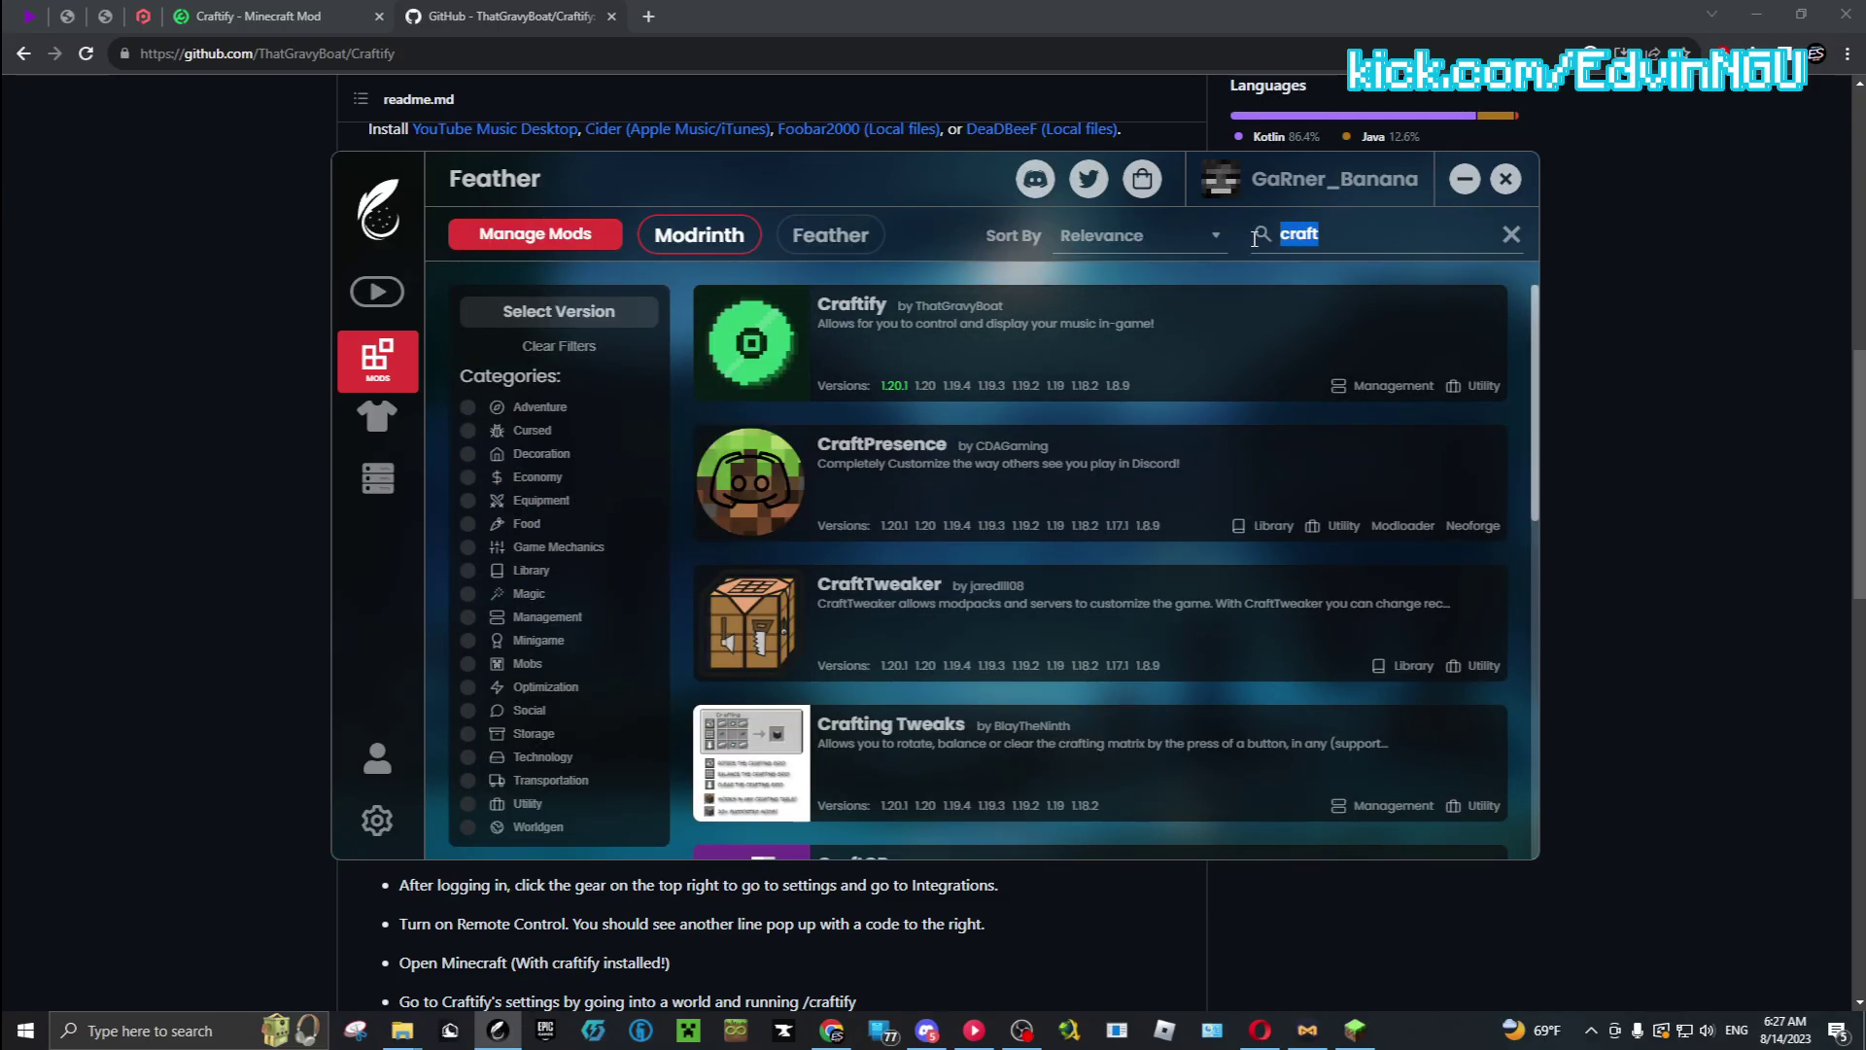
type("mod")
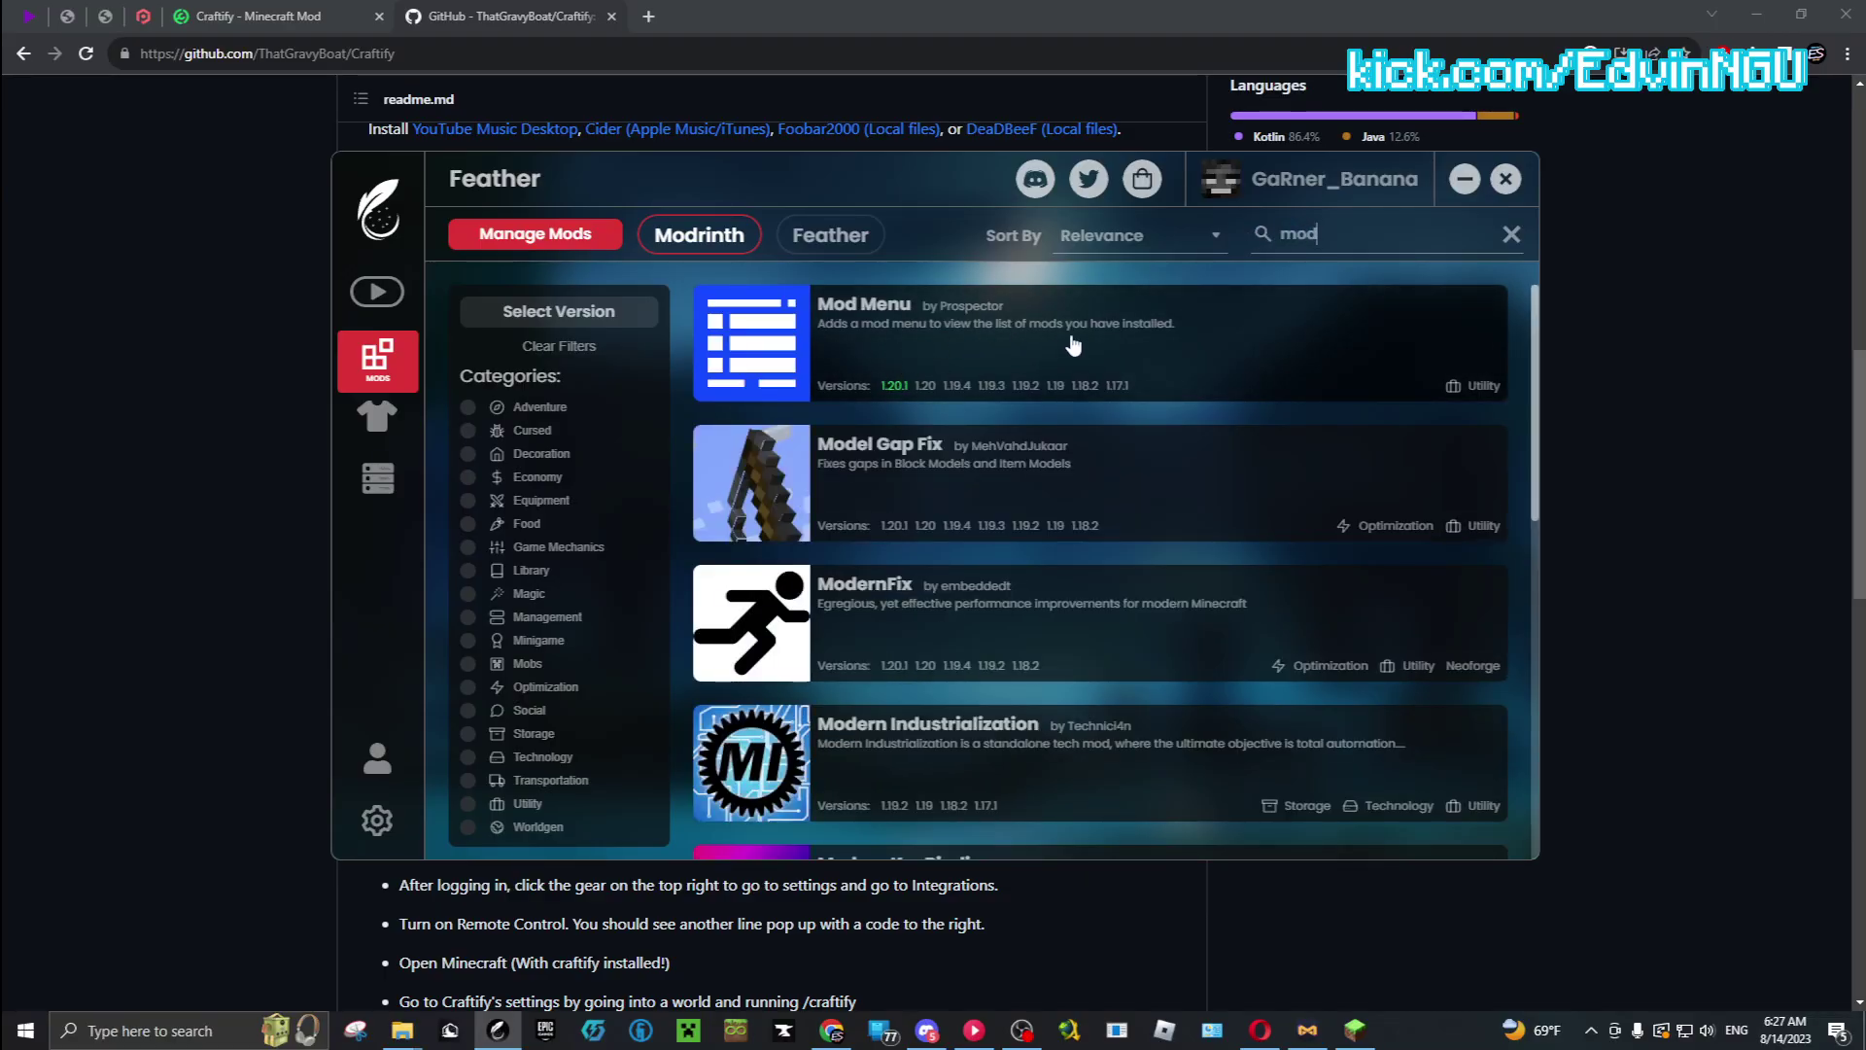
left_click(1064, 340)
left_click(890, 352)
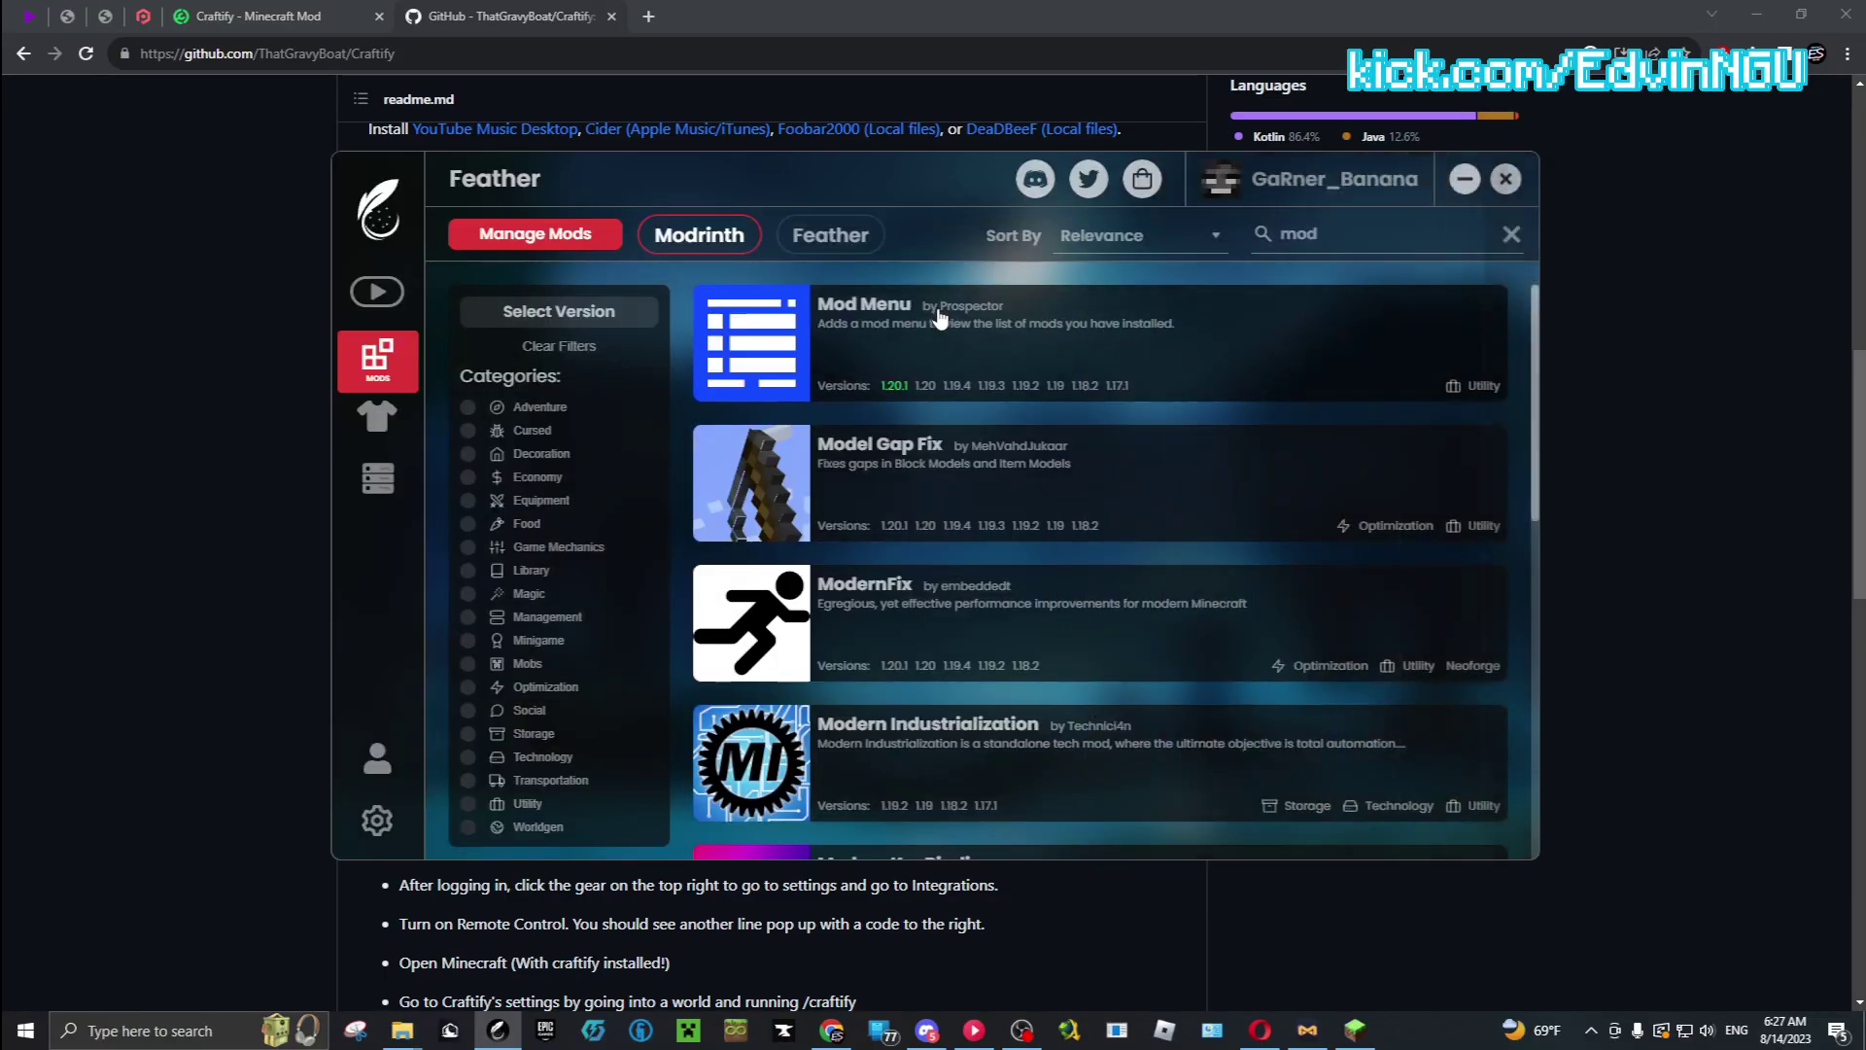
left_click(377, 291)
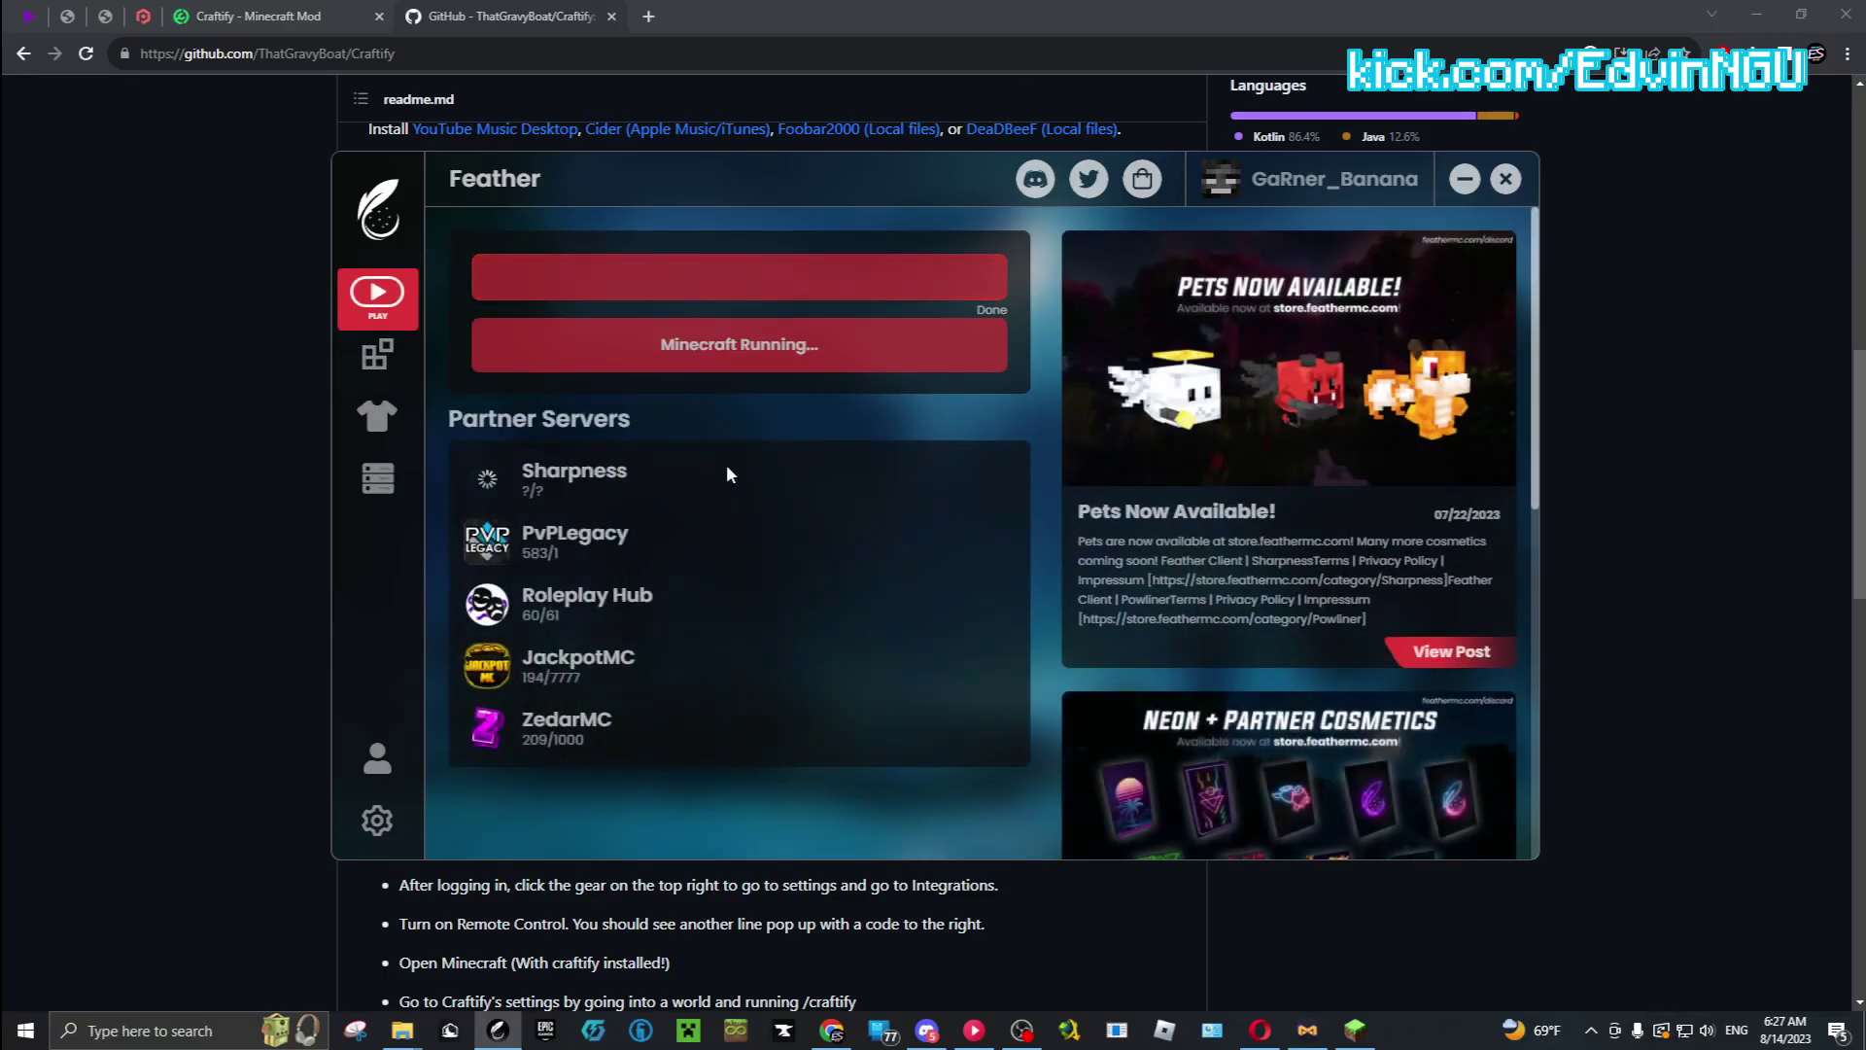
left_click(1465, 178)
Read through the YTMD and Spotify setup instructions in the Craftify GitHub readme
left_click(639, 425)
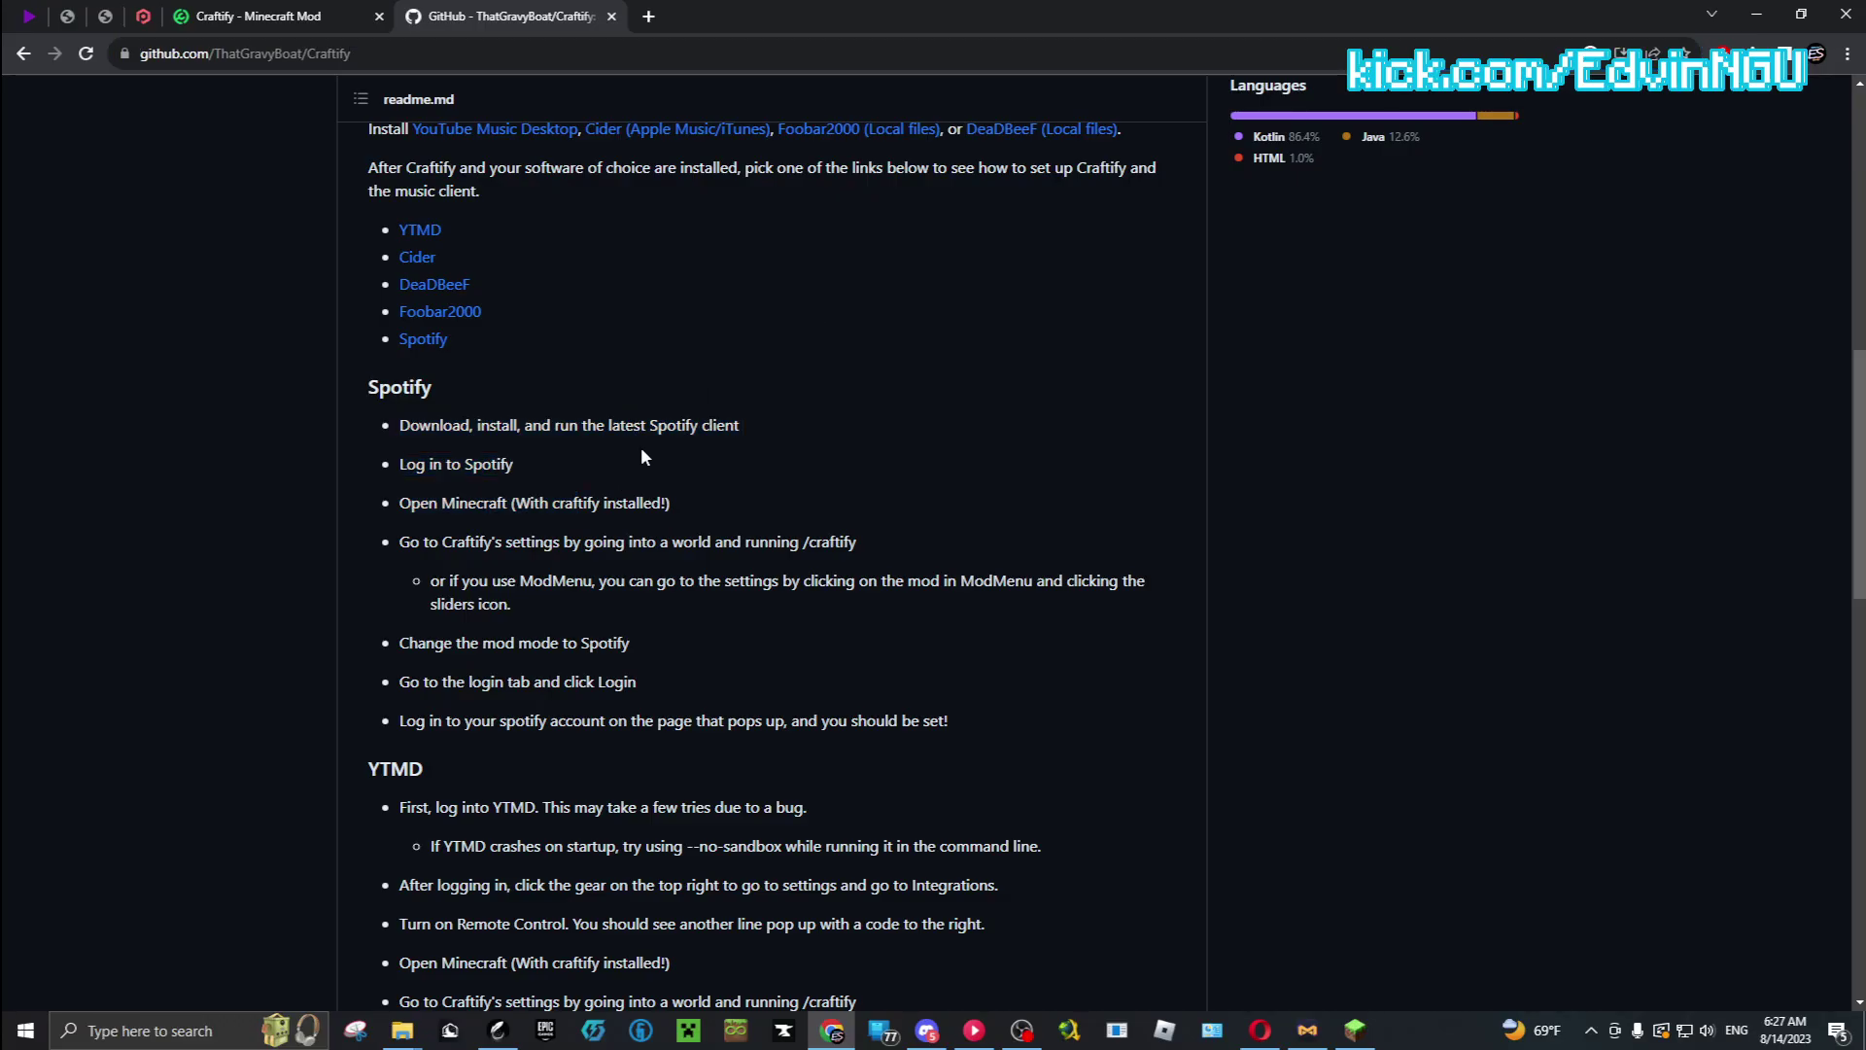
scroll(554, 458, "down", 3)
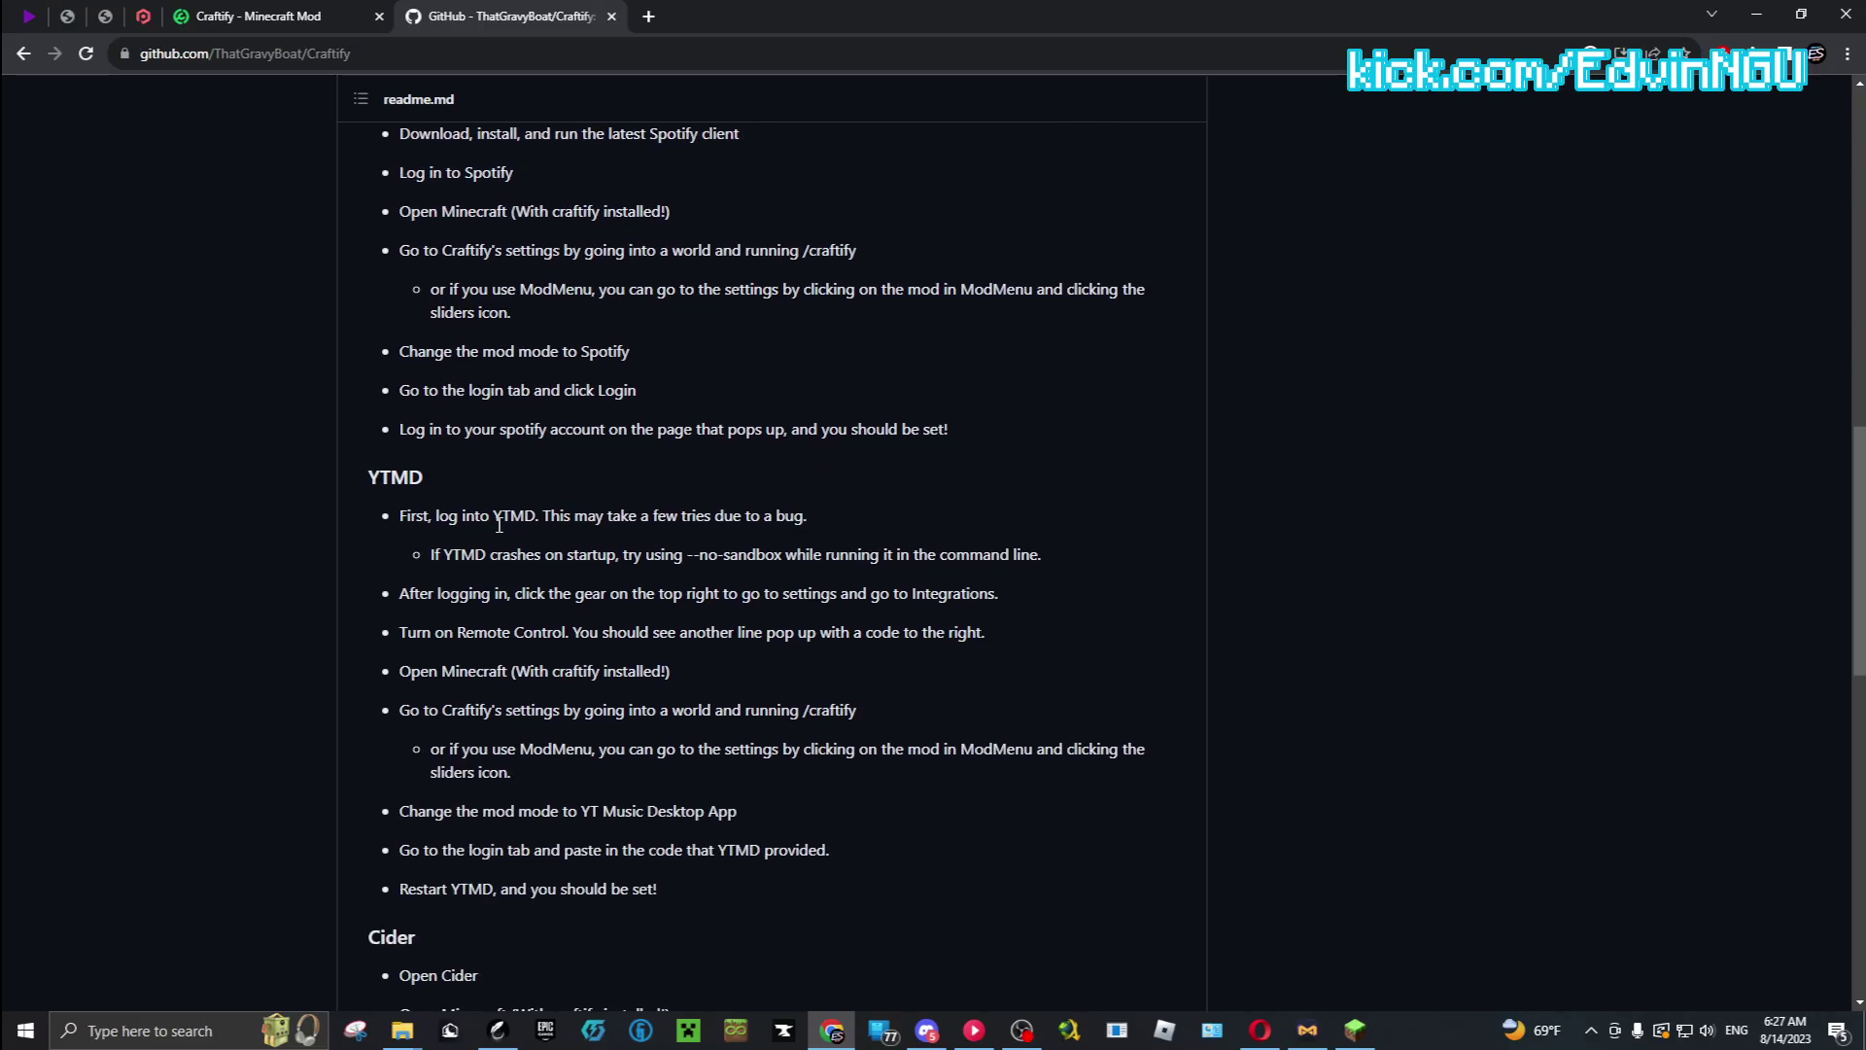
left_click_drag(399, 516, 659, 895)
scroll(625, 714, "up", 1)
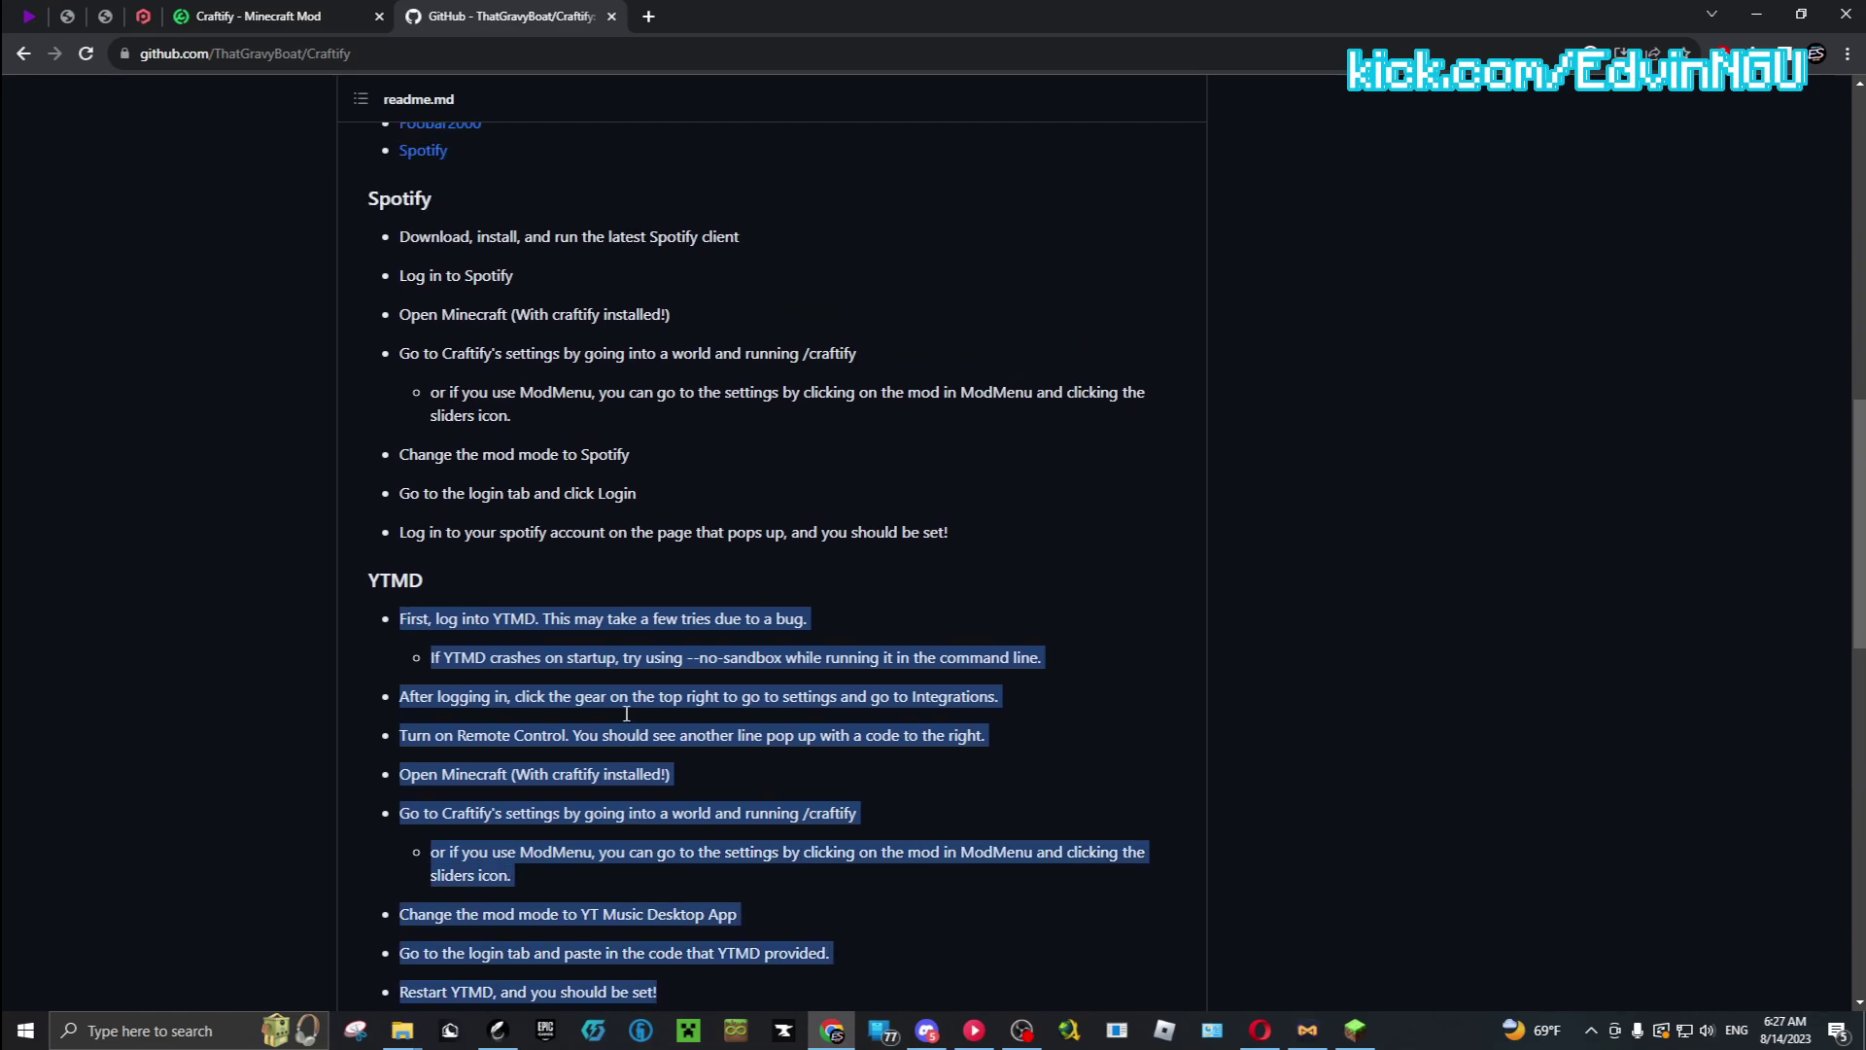
scroll(626, 714, "up", 1)
left_click(576, 553)
left_click_drag(819, 622, 400, 327)
left_click(563, 554)
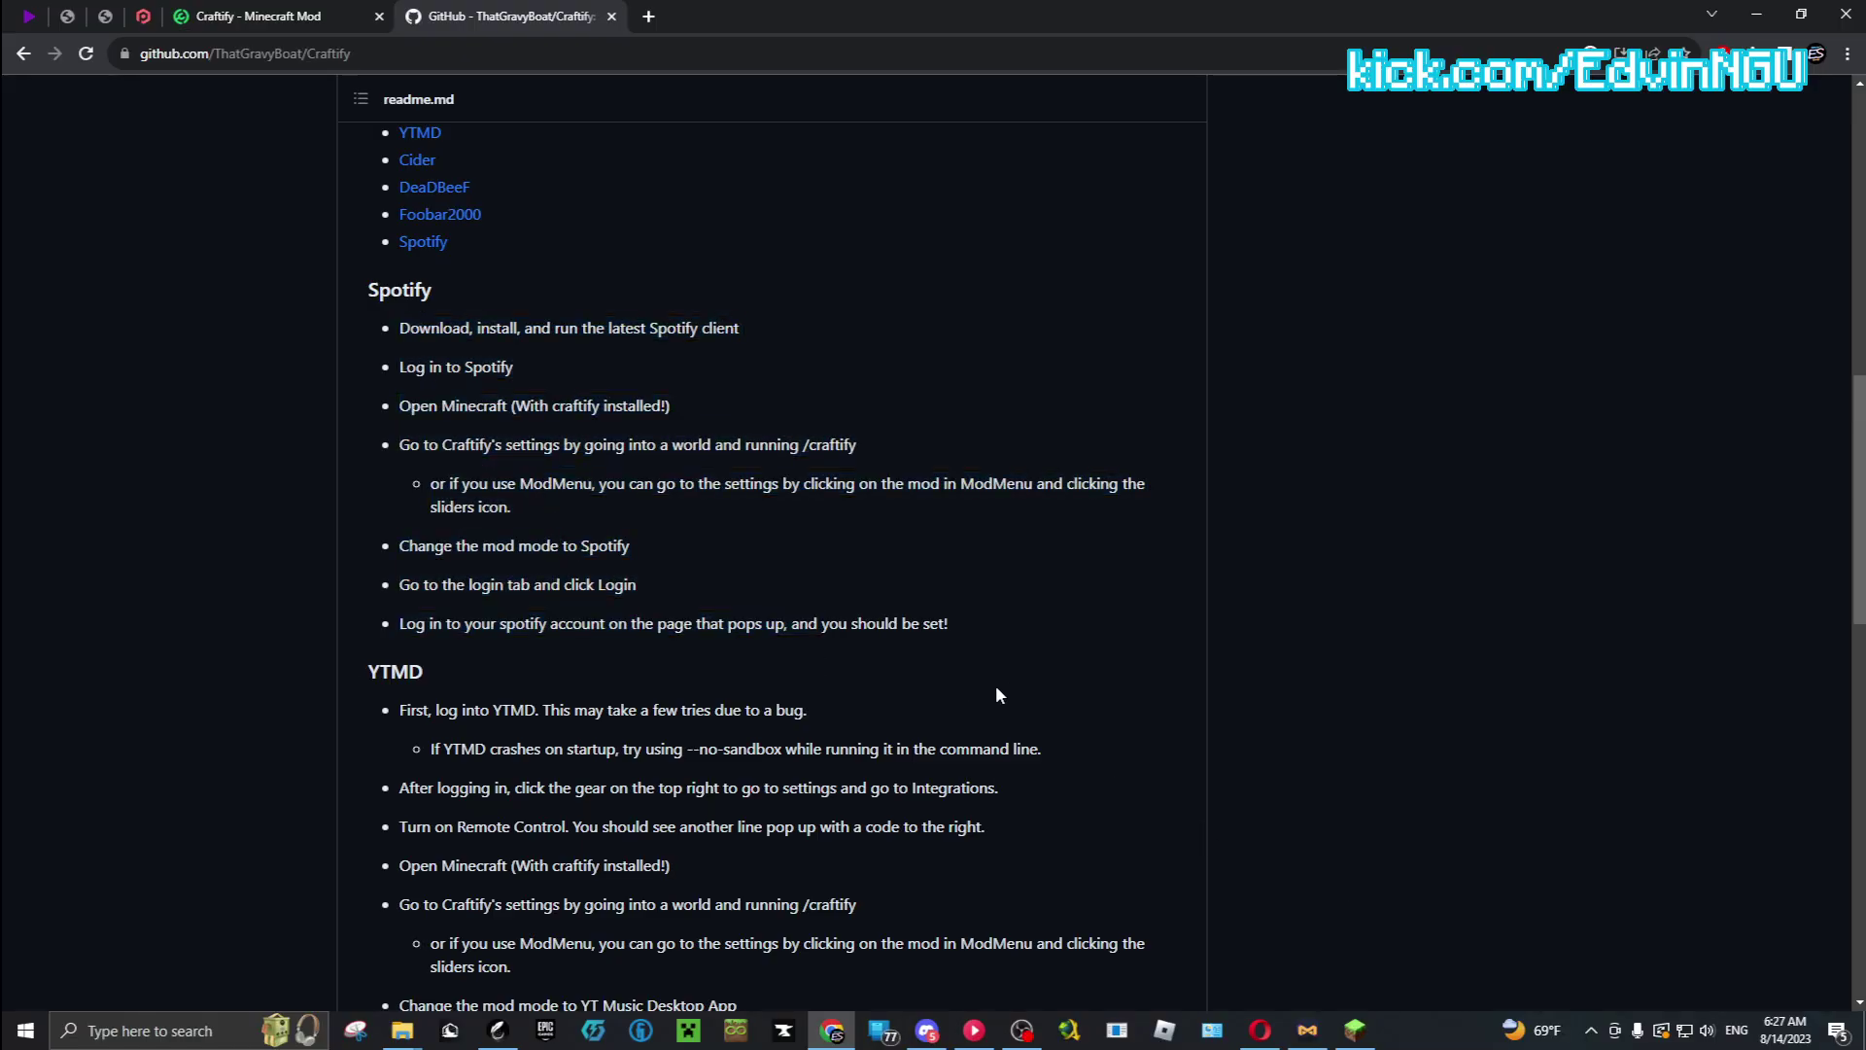
Search Google in a new tab for "youtube music desktop app" and find the ytmdesktop.app result
left_click(648, 17)
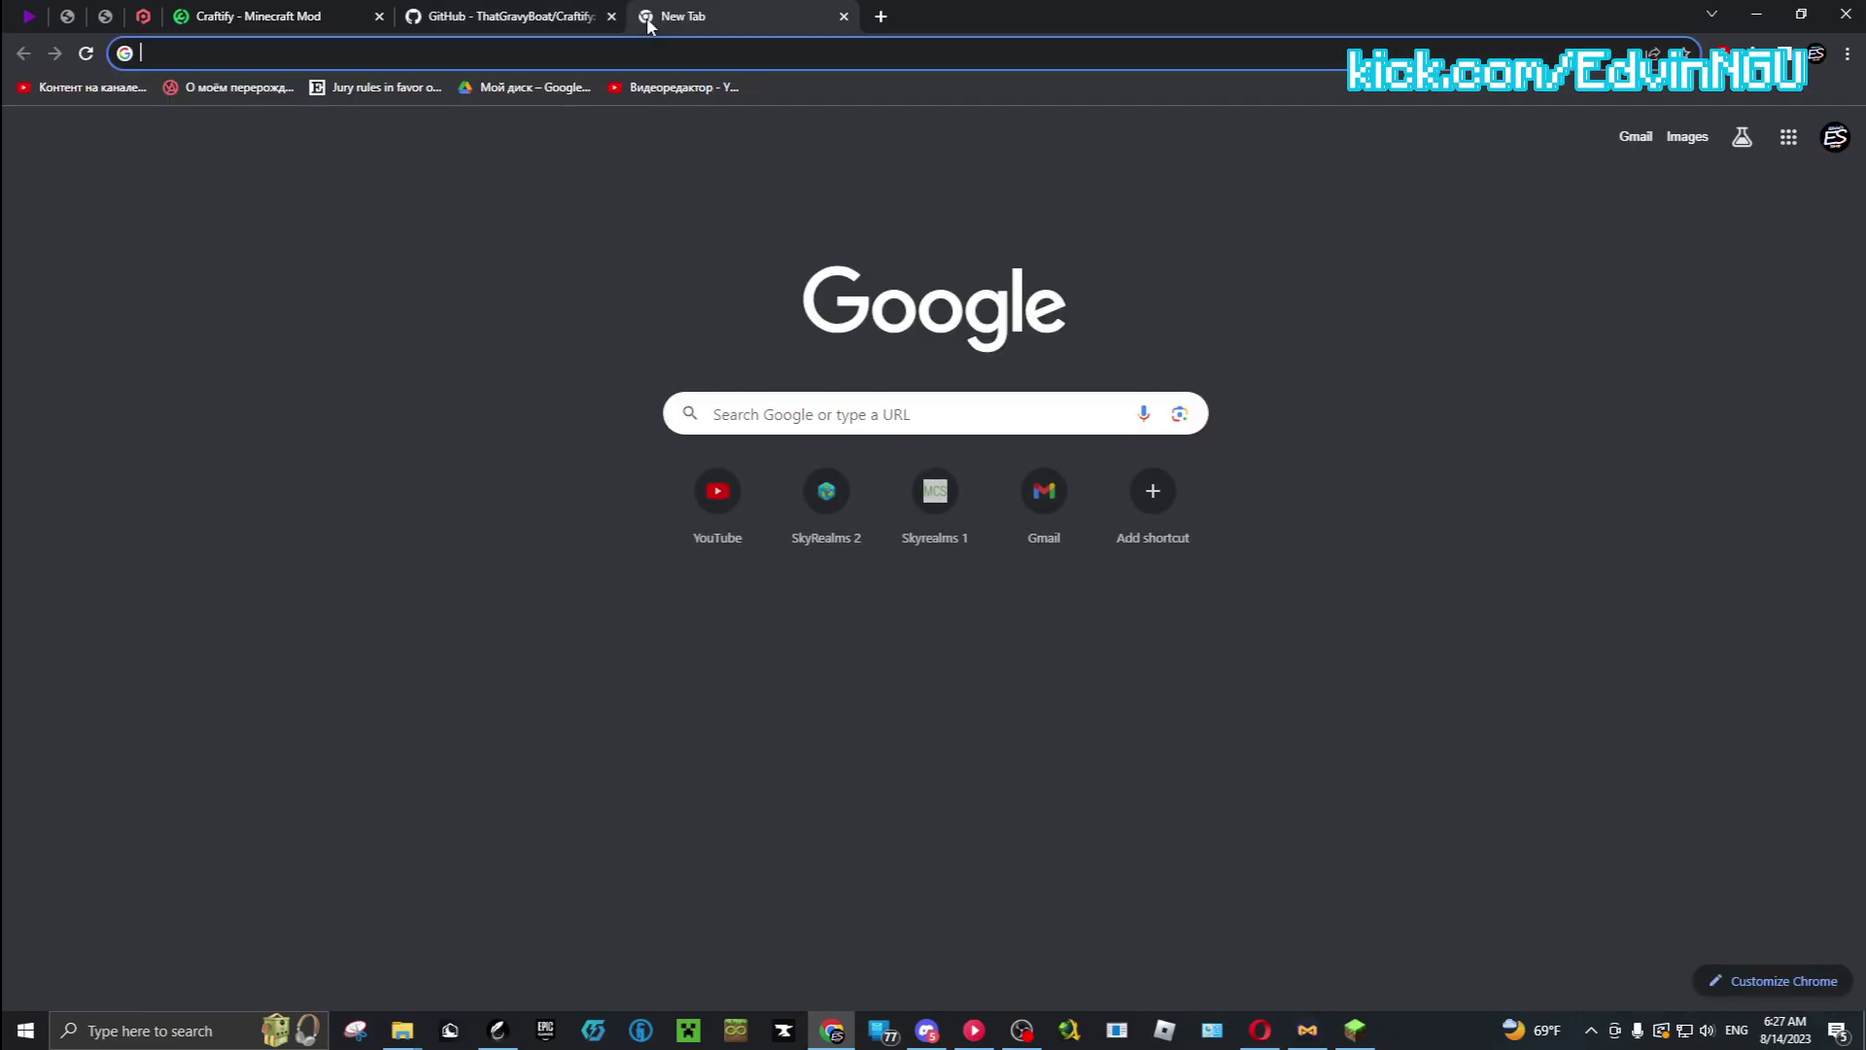
type("youtube de")
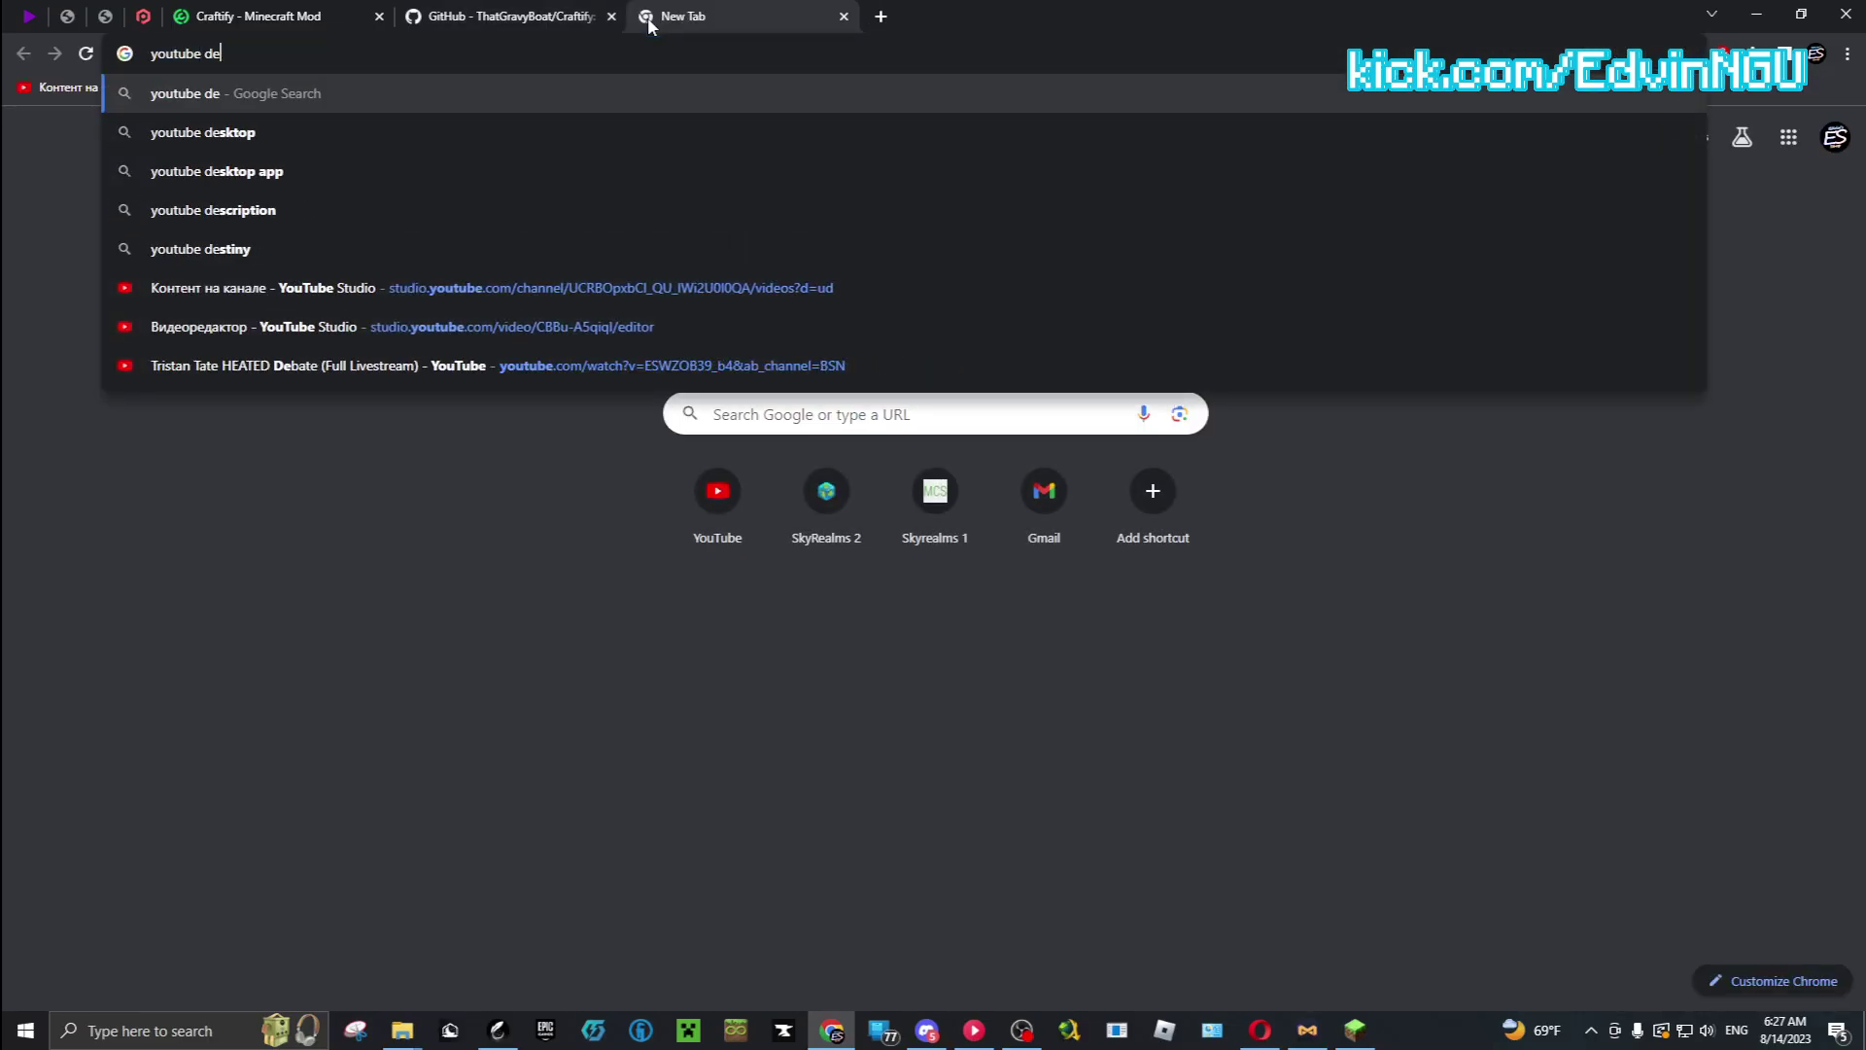
key("BackSpace")
key("BackSpace")
type(",m")
key("BackSpace")
key("BackSpace")
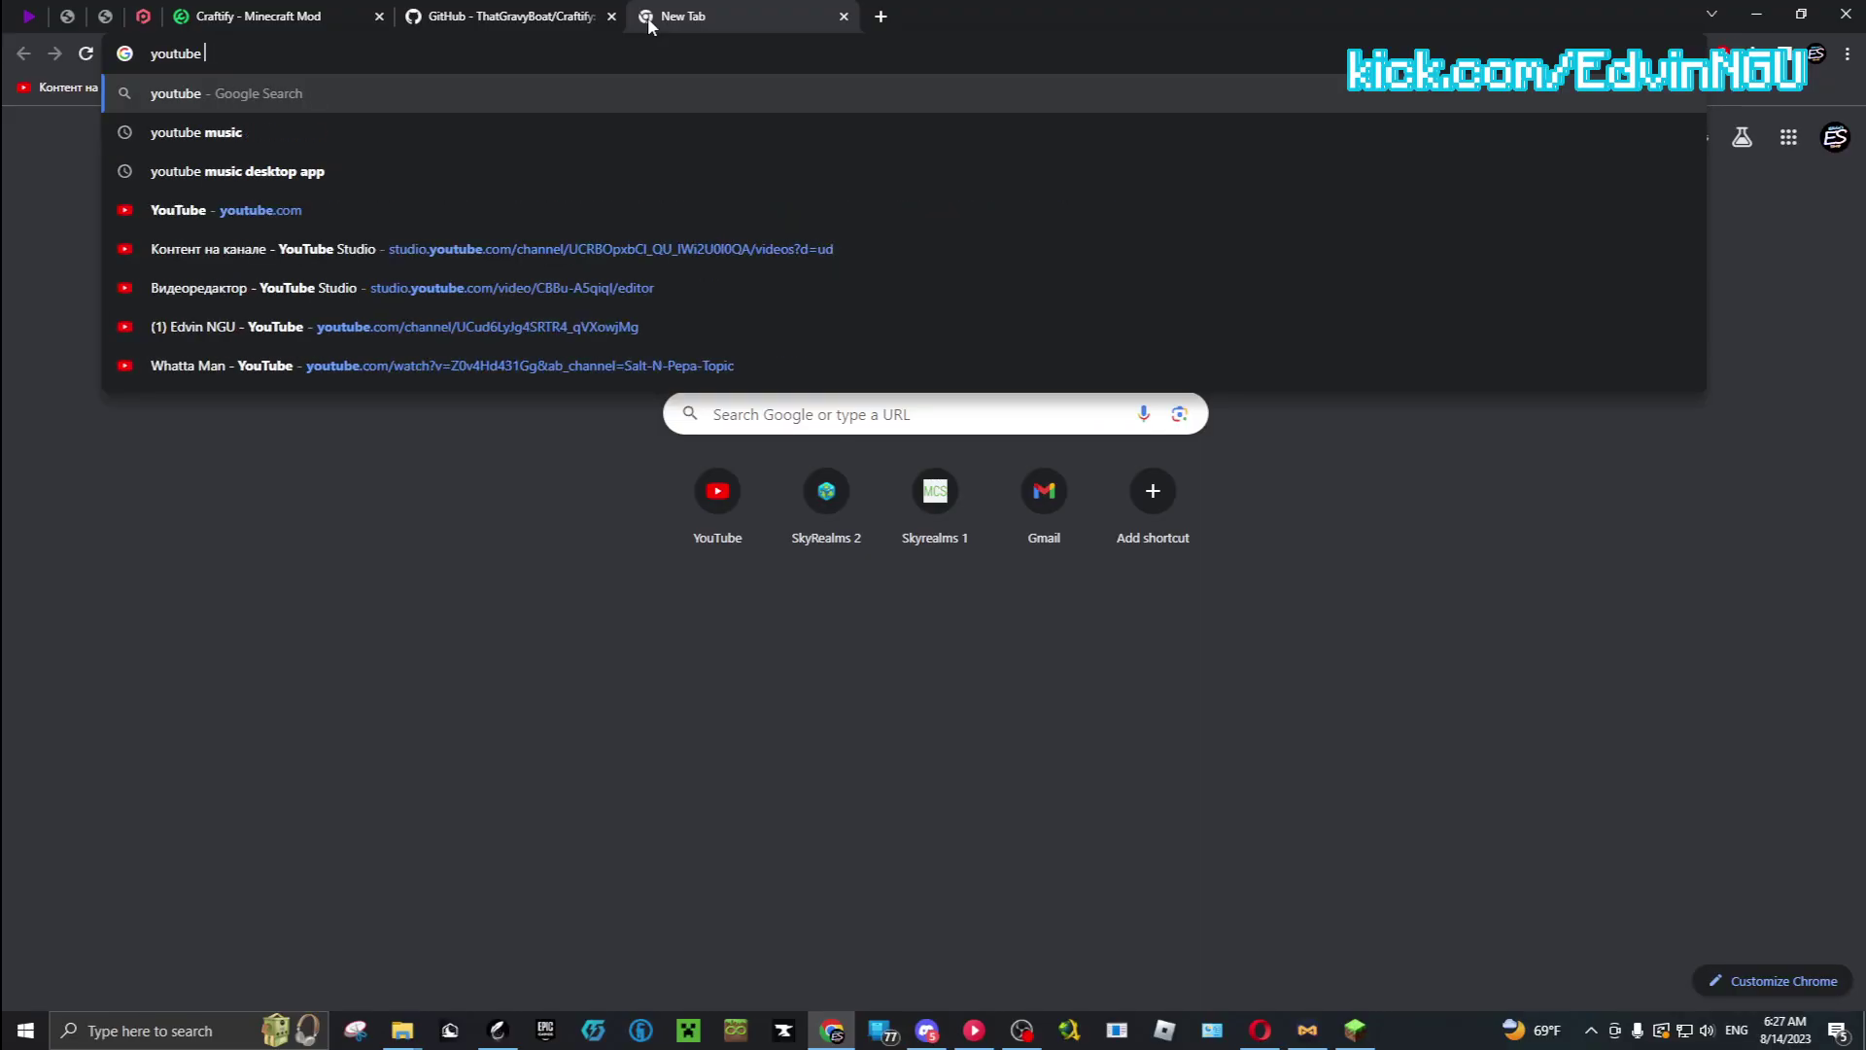
type("musi")
key("Return")
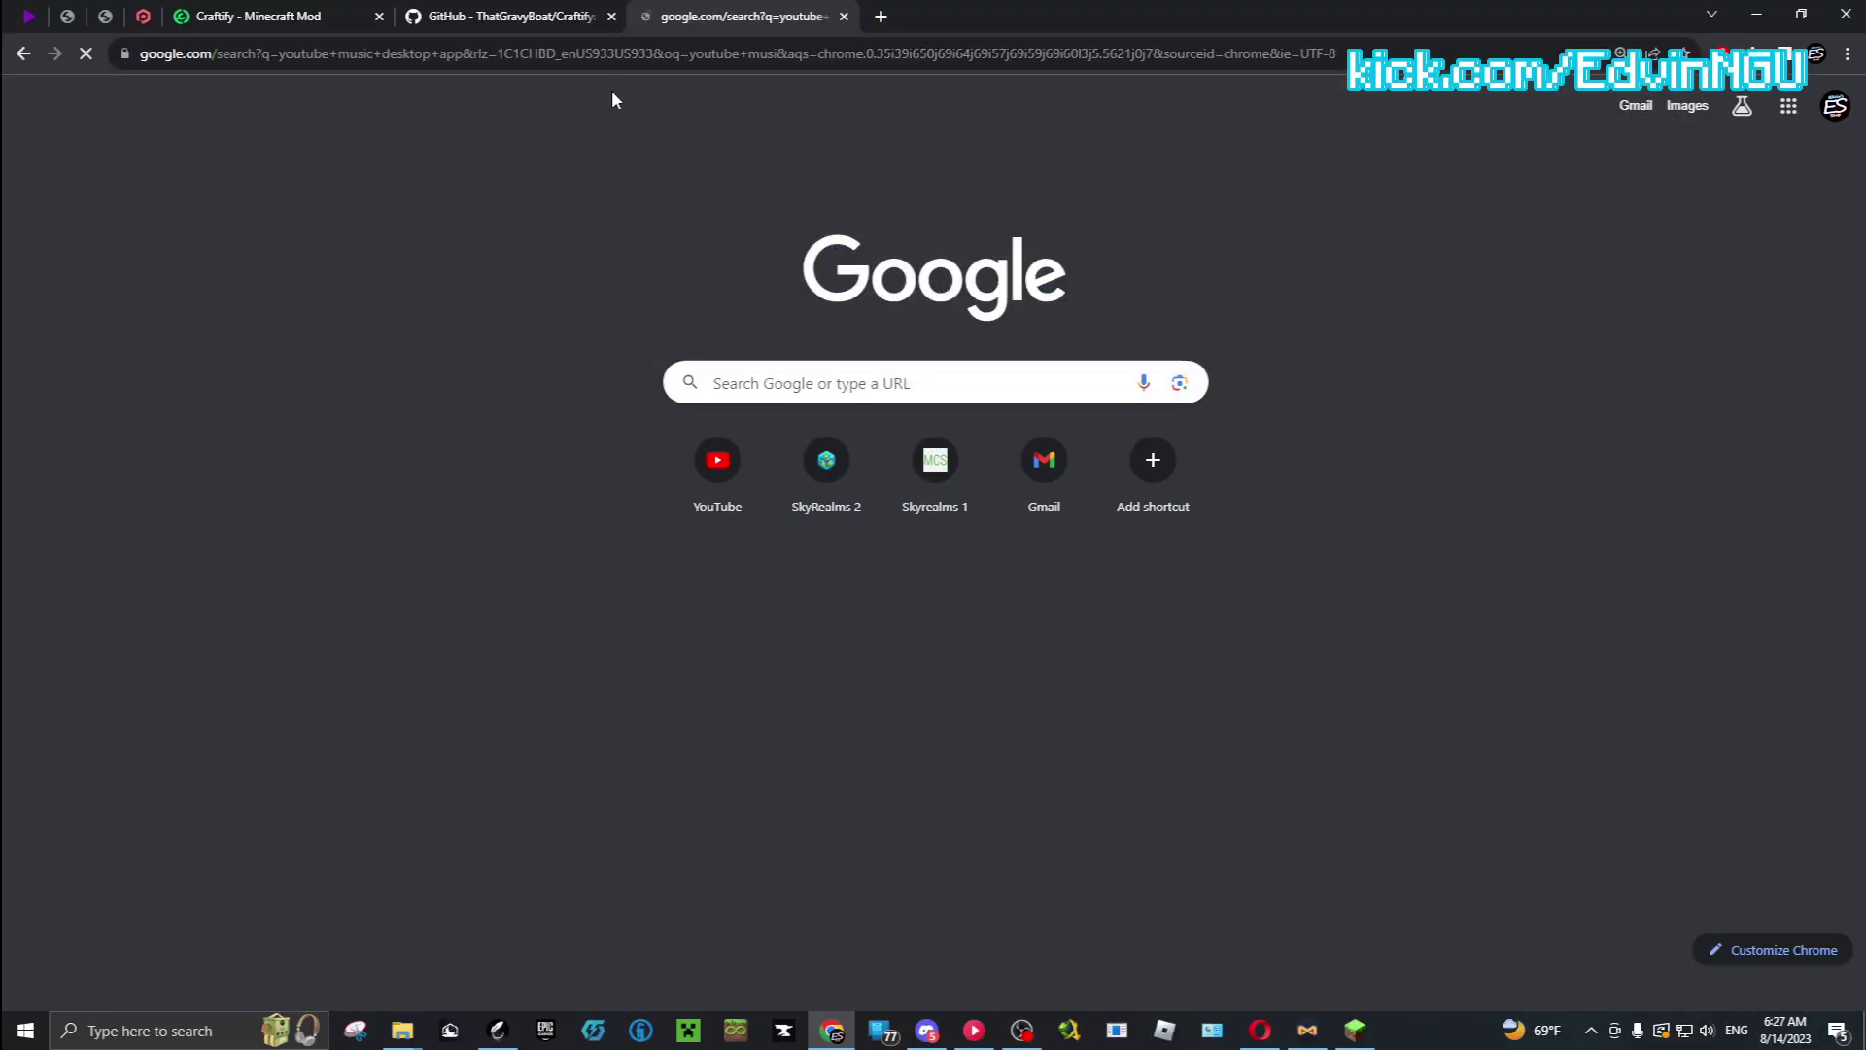
left_click(389, 377)
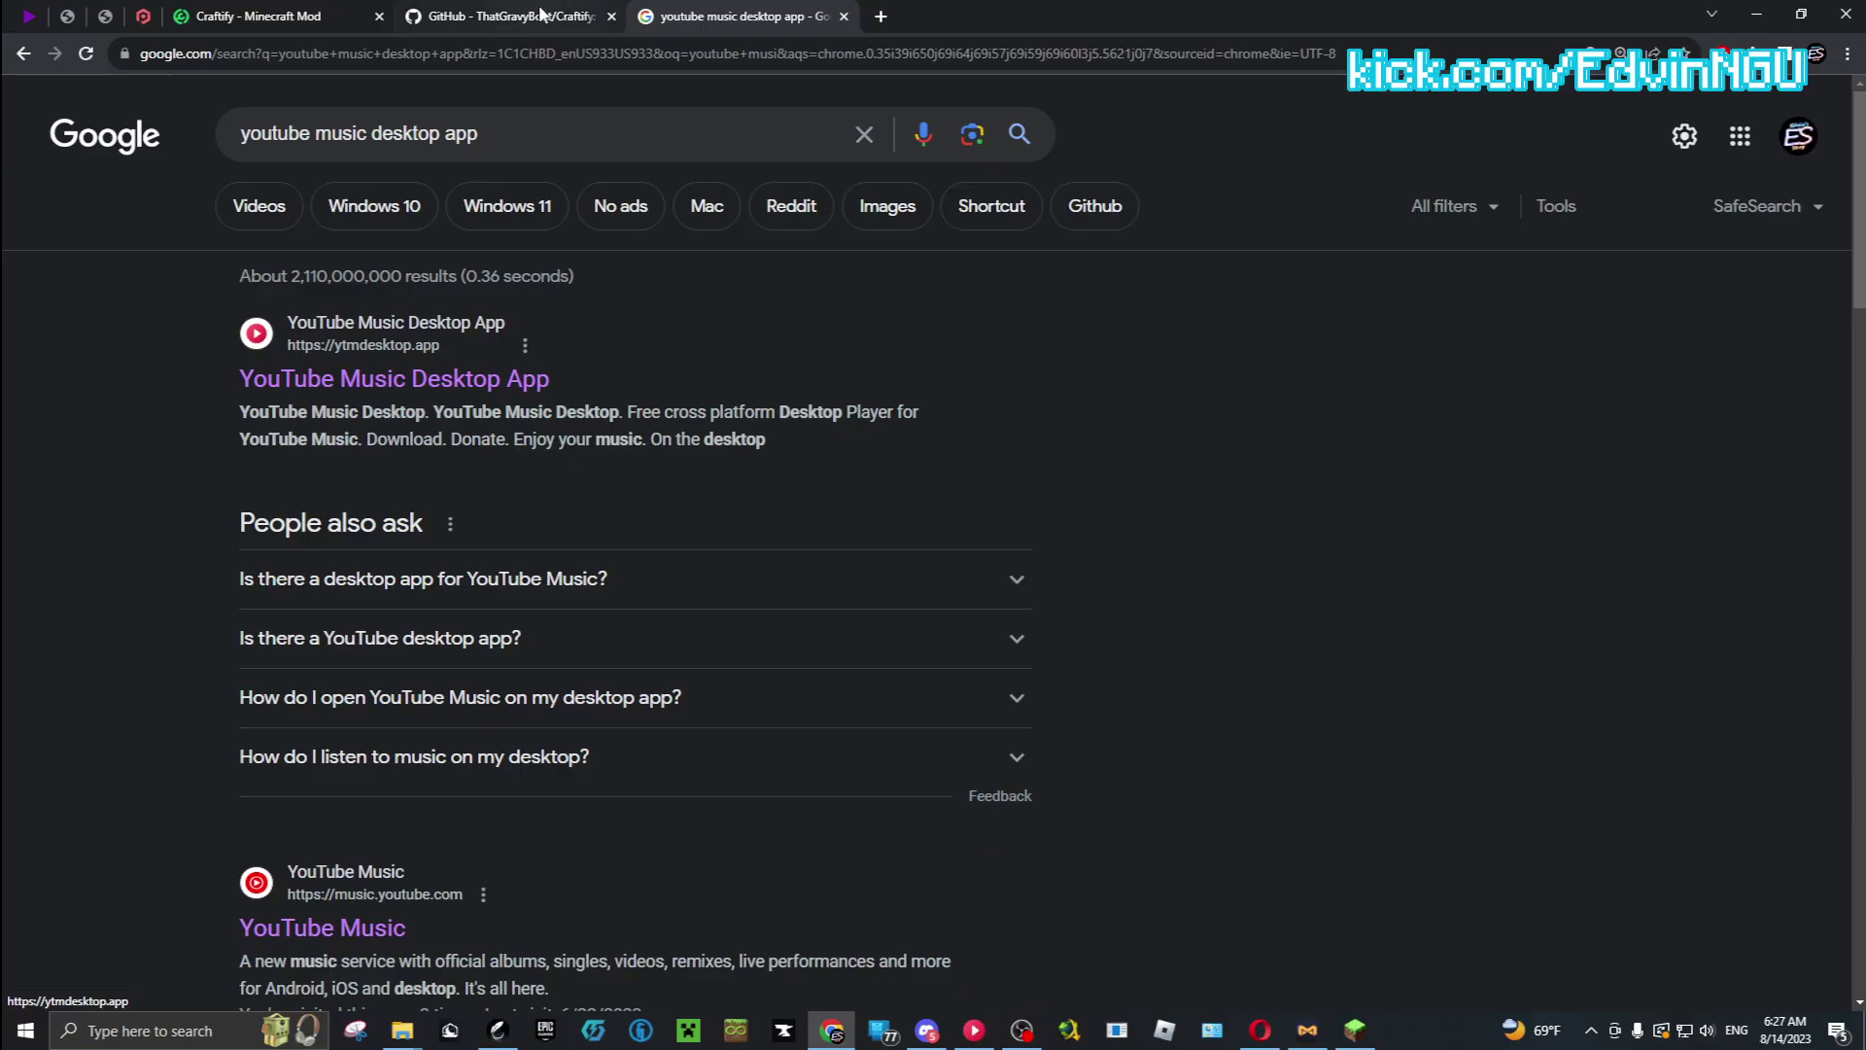
Revisit Craftify's Modrinth page, switch back to Minecraft and resume the game
left_click(258, 16)
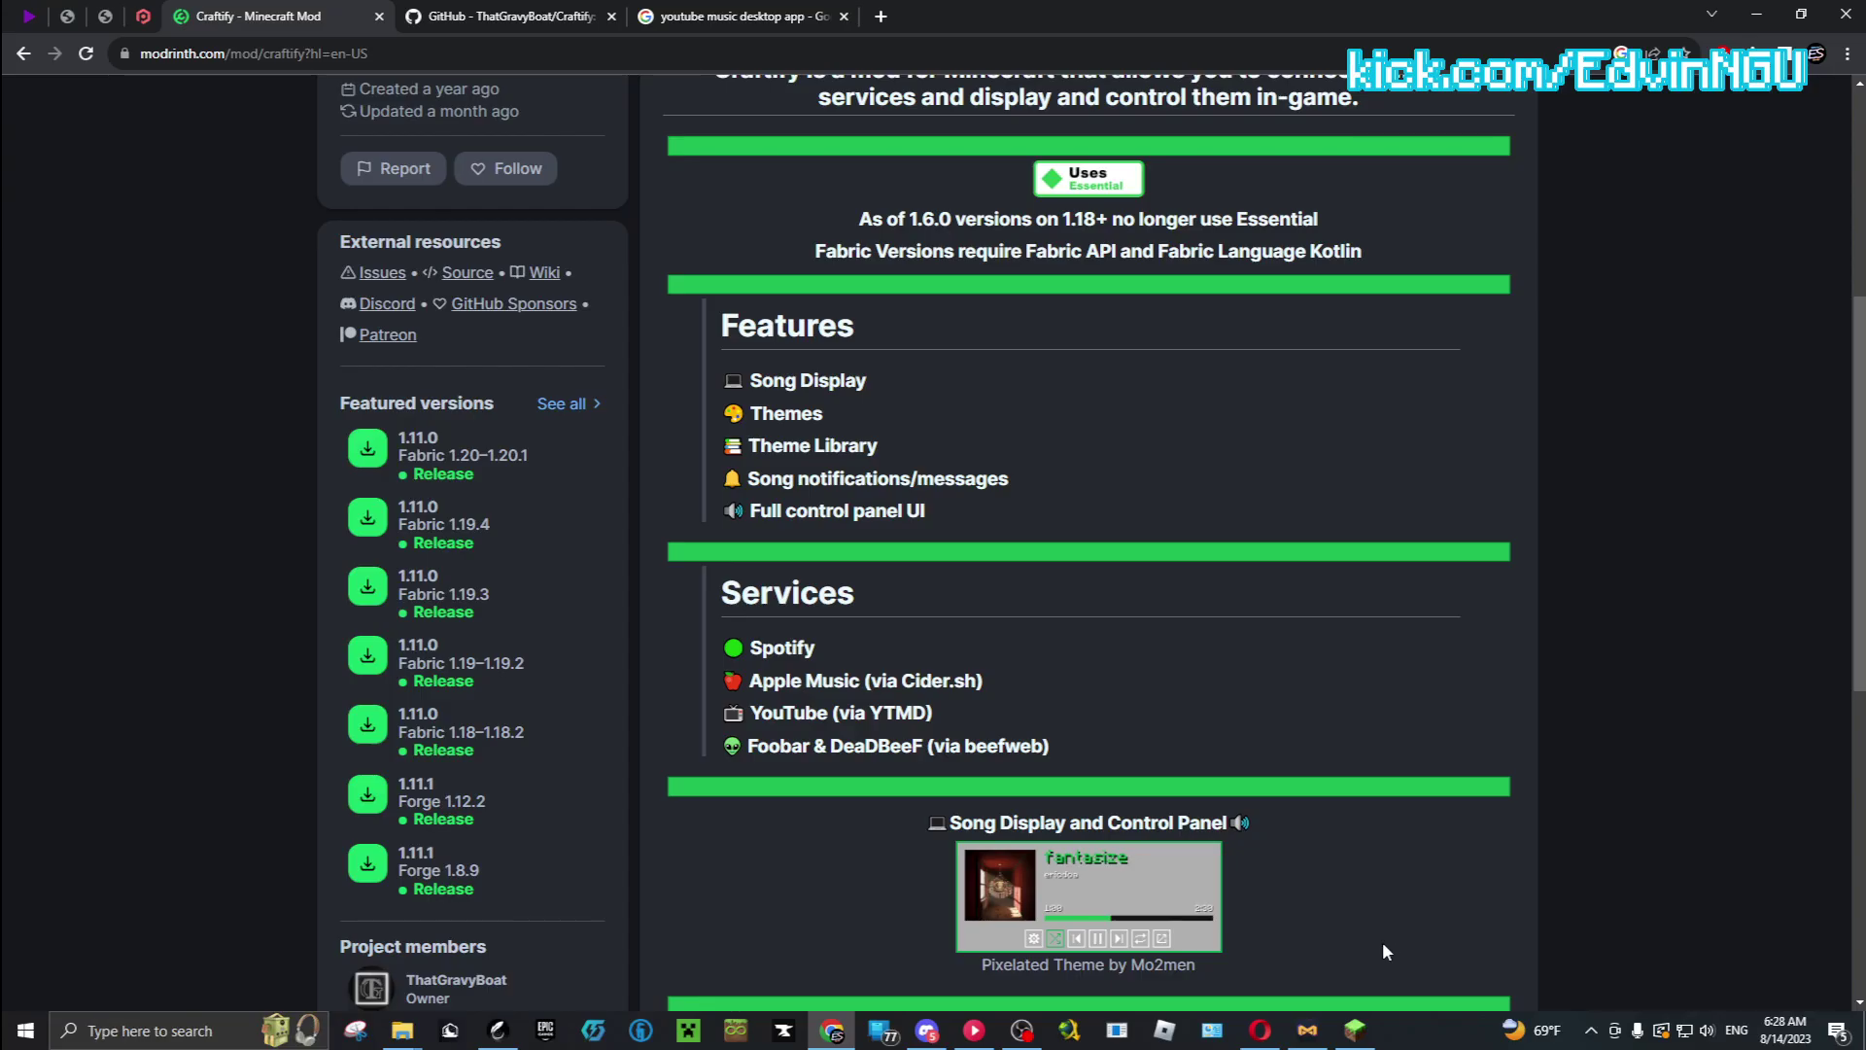
left_click(1368, 1029)
key("Escape")
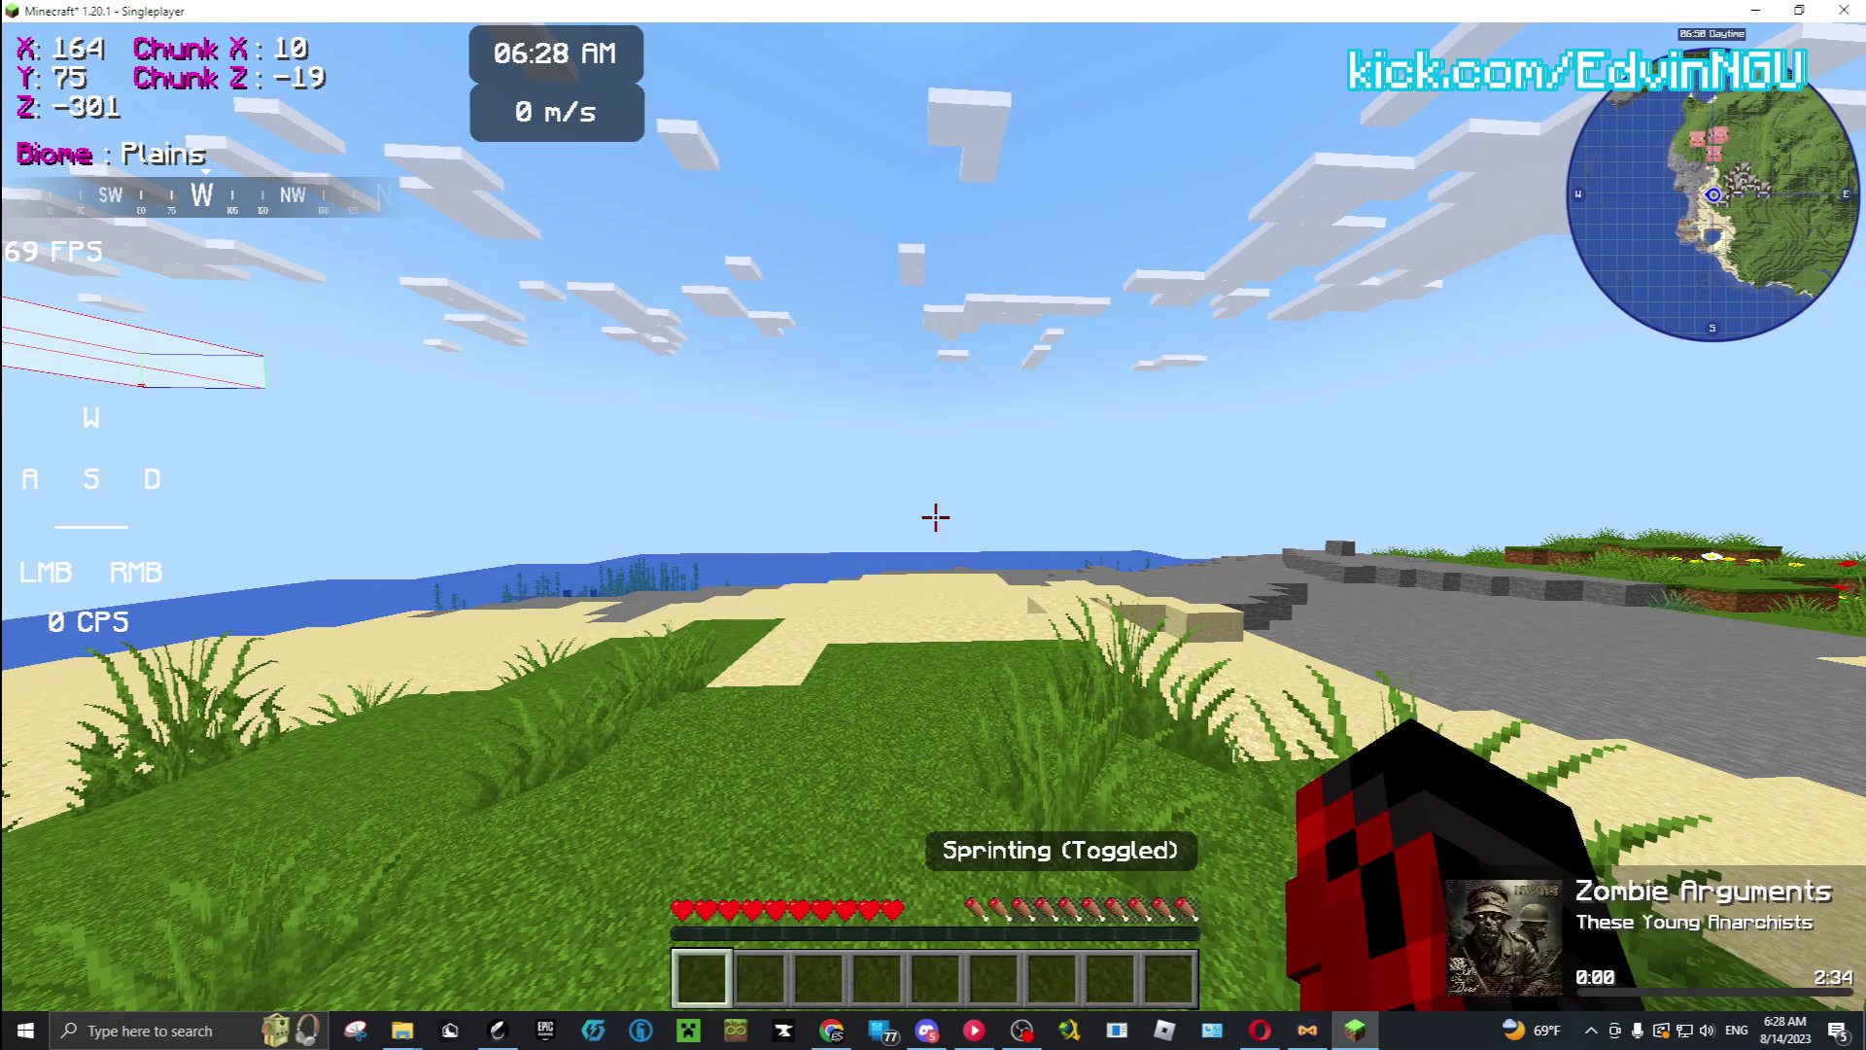
key("w")
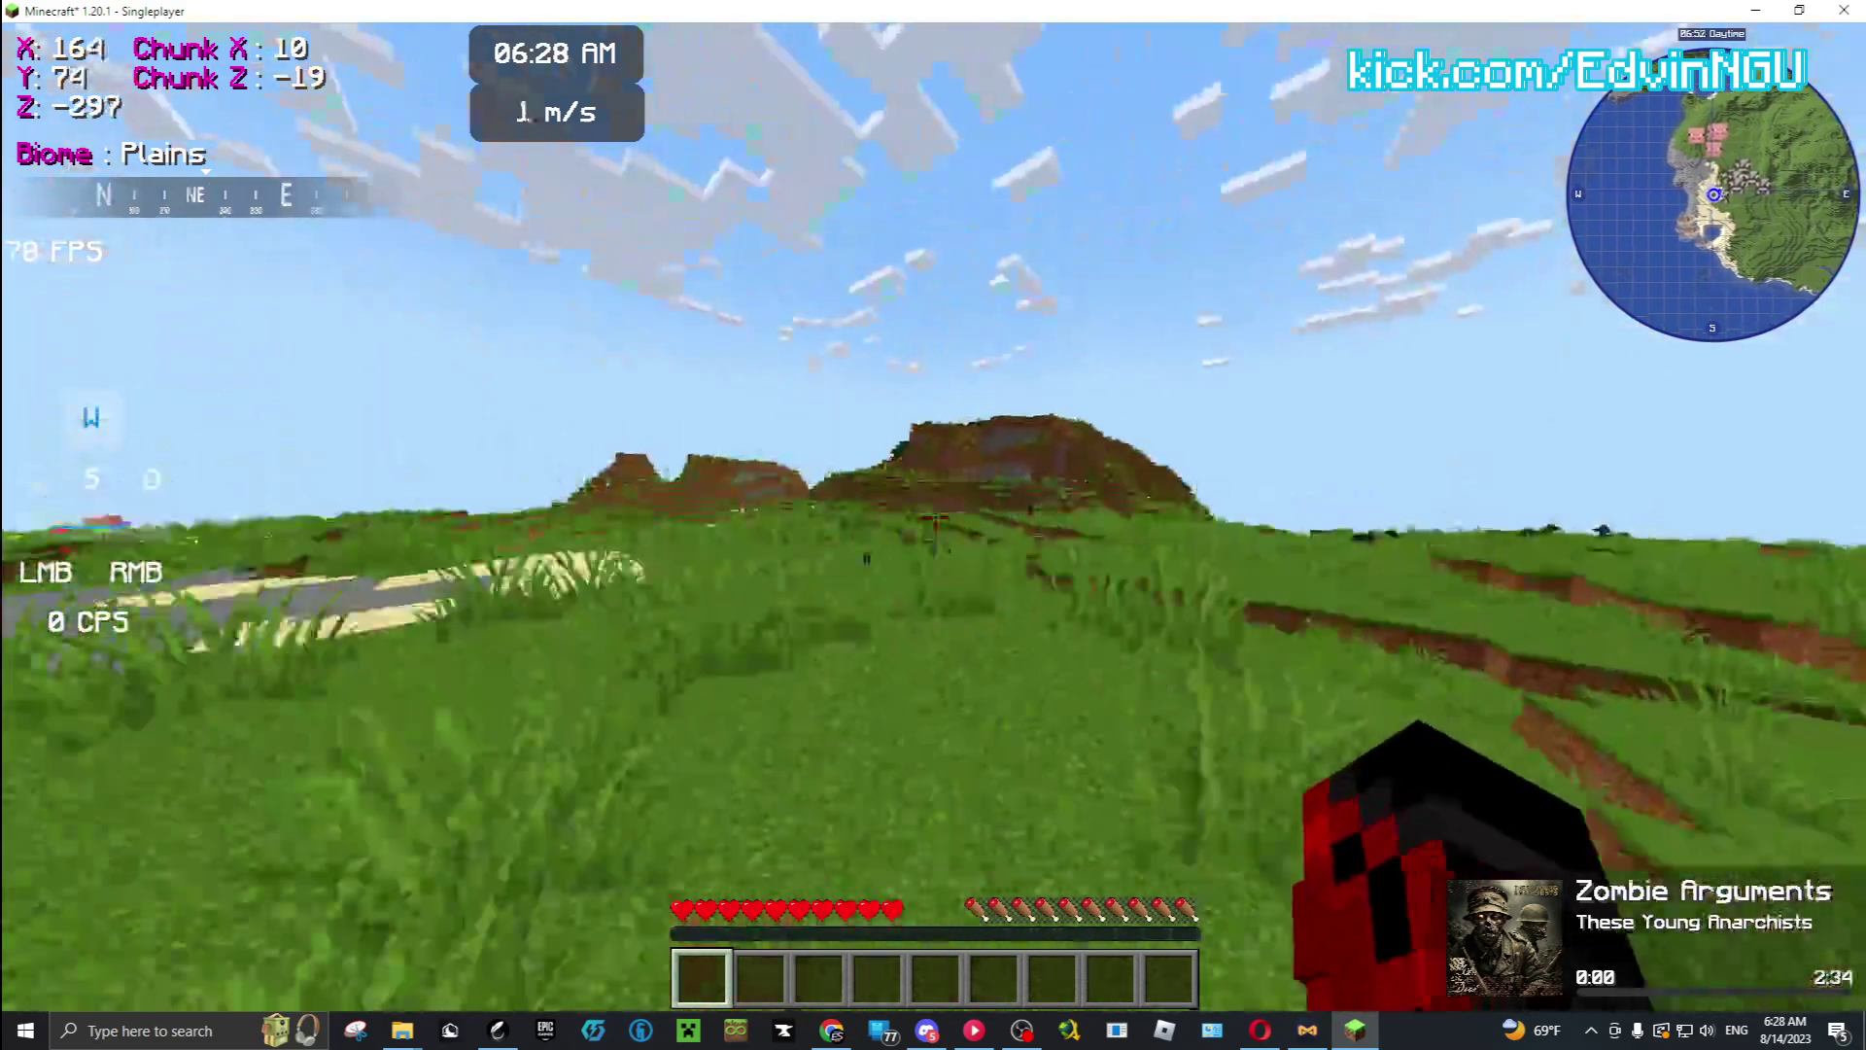
key("ctrl")
key("a")
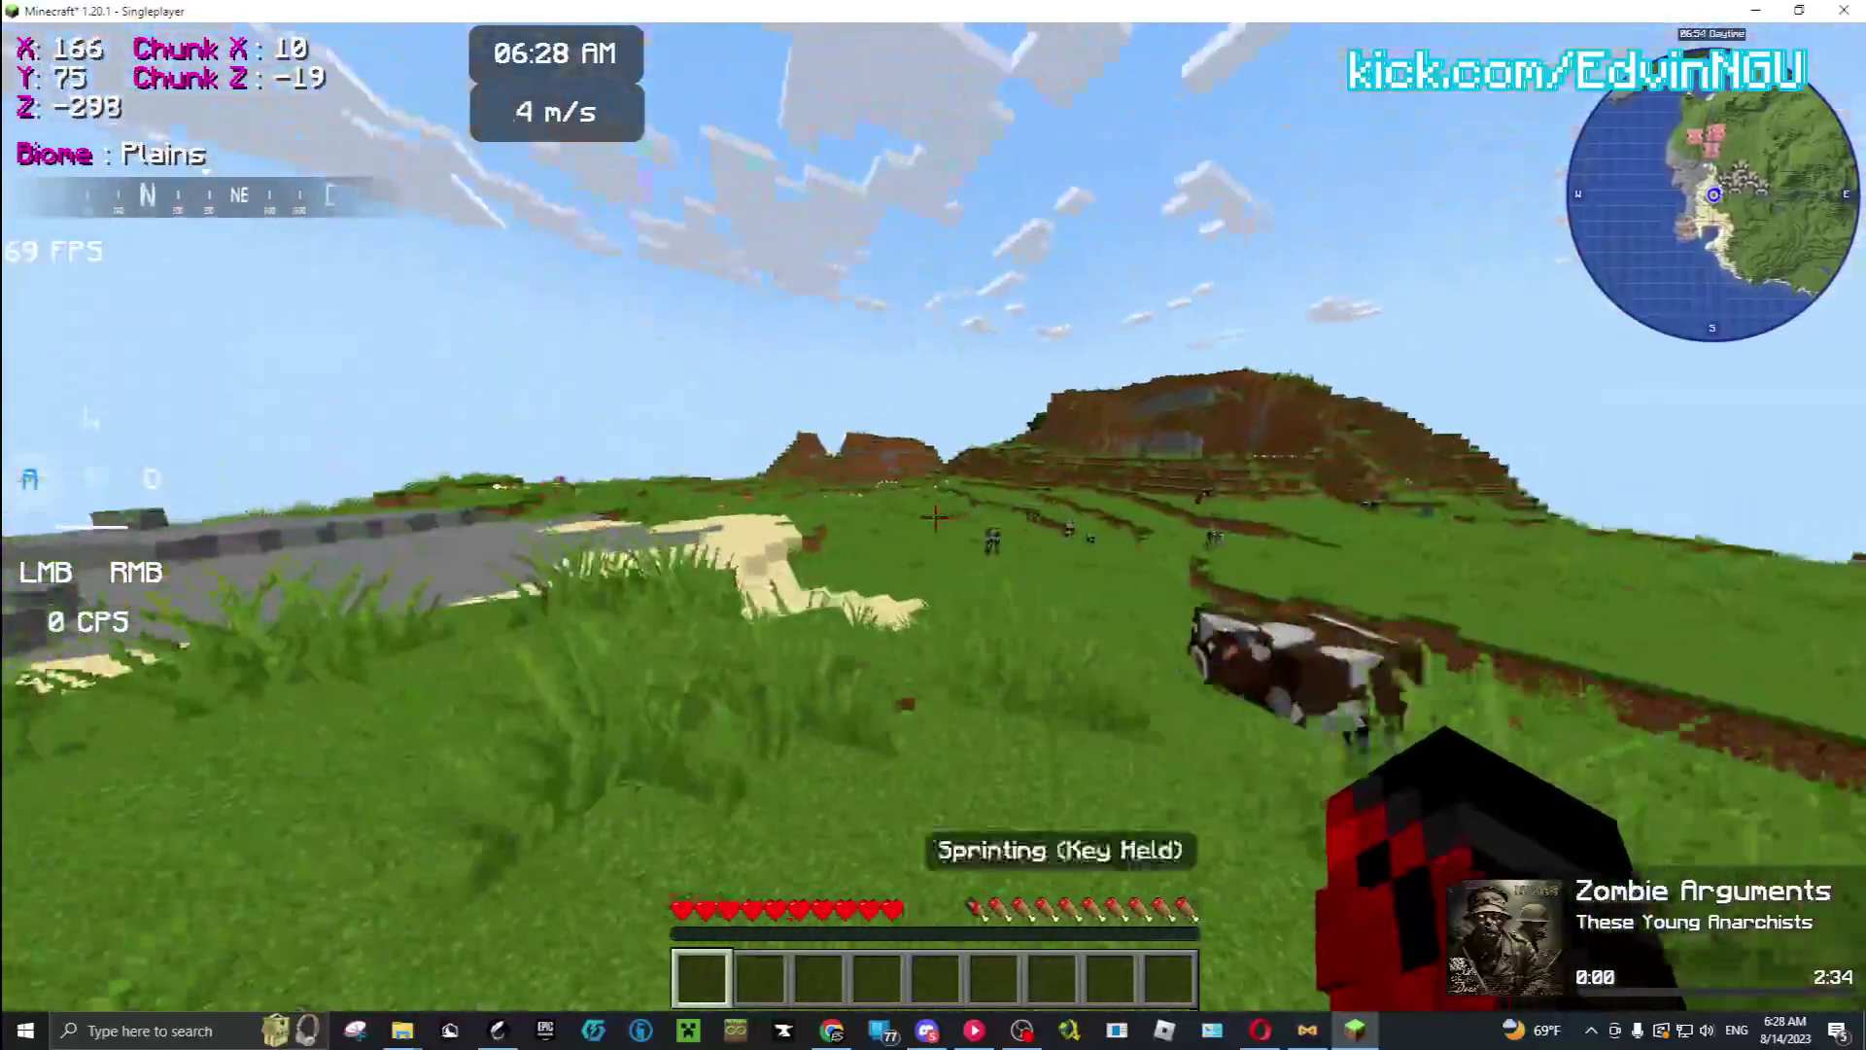
key("Escape")
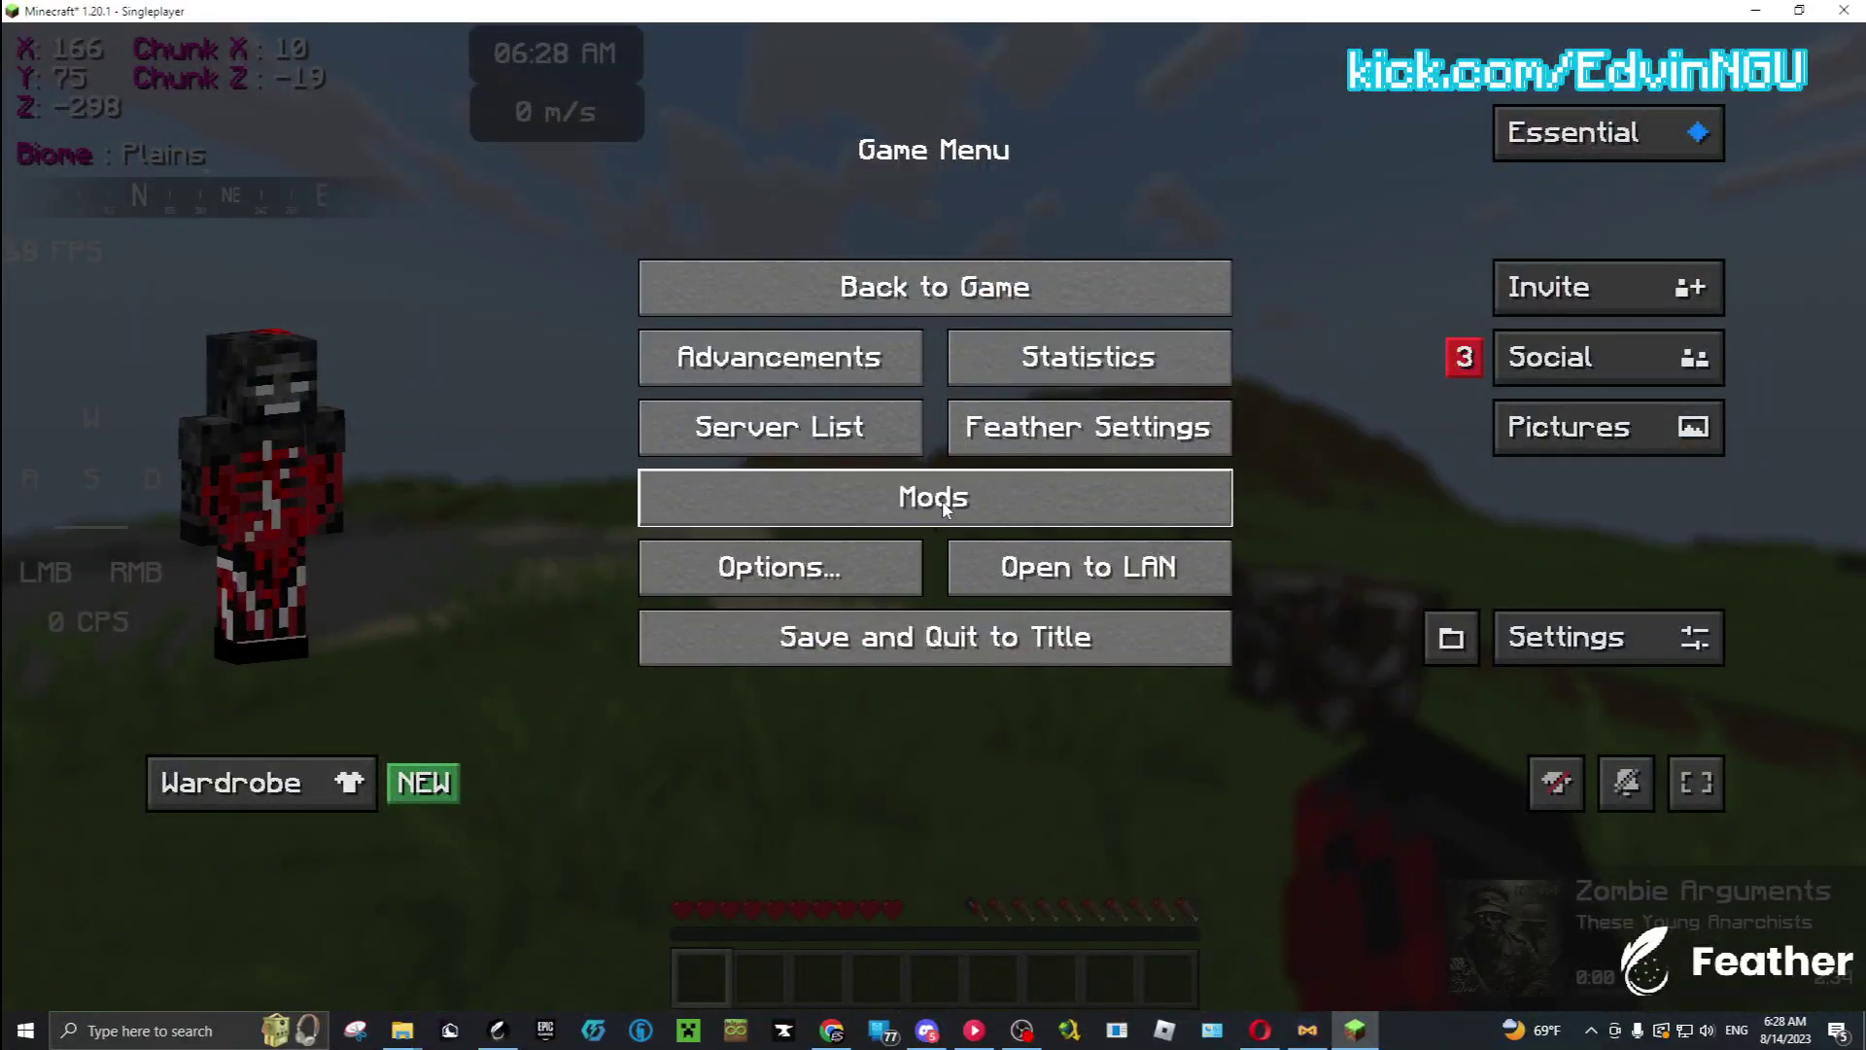
key("Escape")
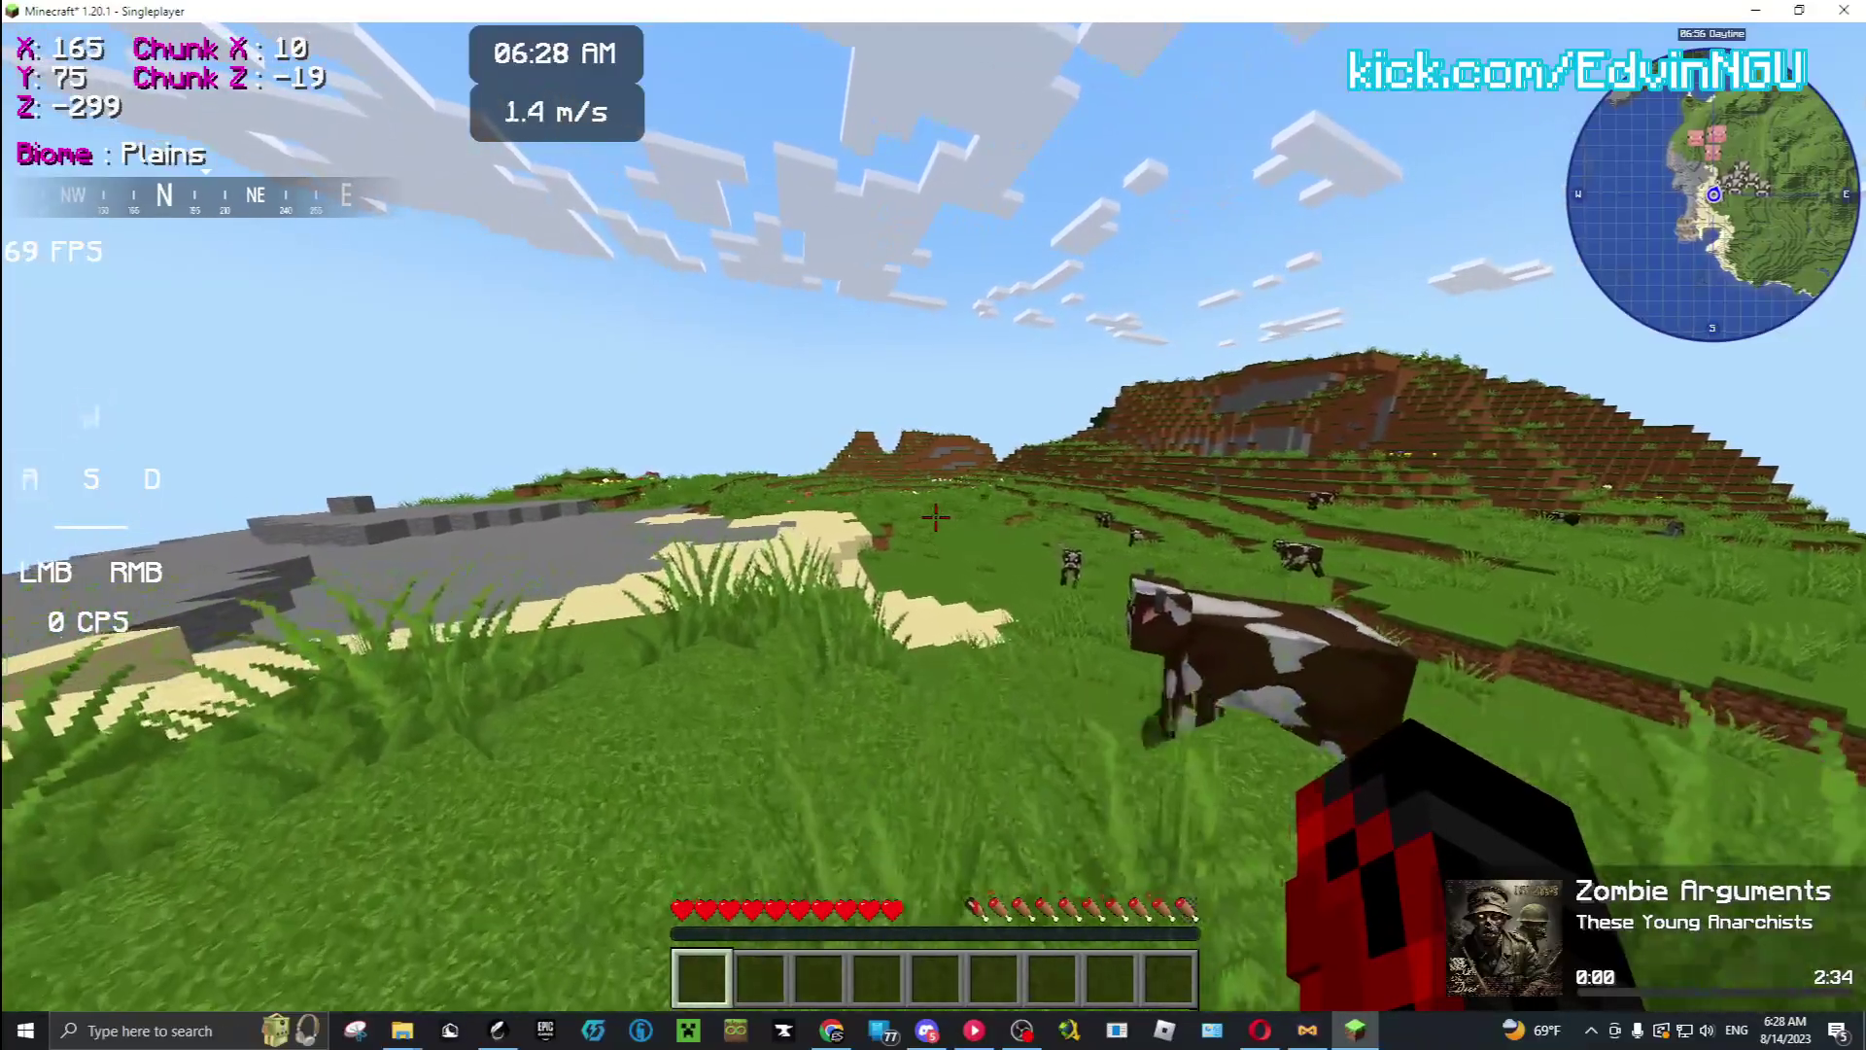
Open Craftify's settings from the game's installed mods list and set Mod Mode to YT Music Desktop App
key("Escape")
left_click(929, 513)
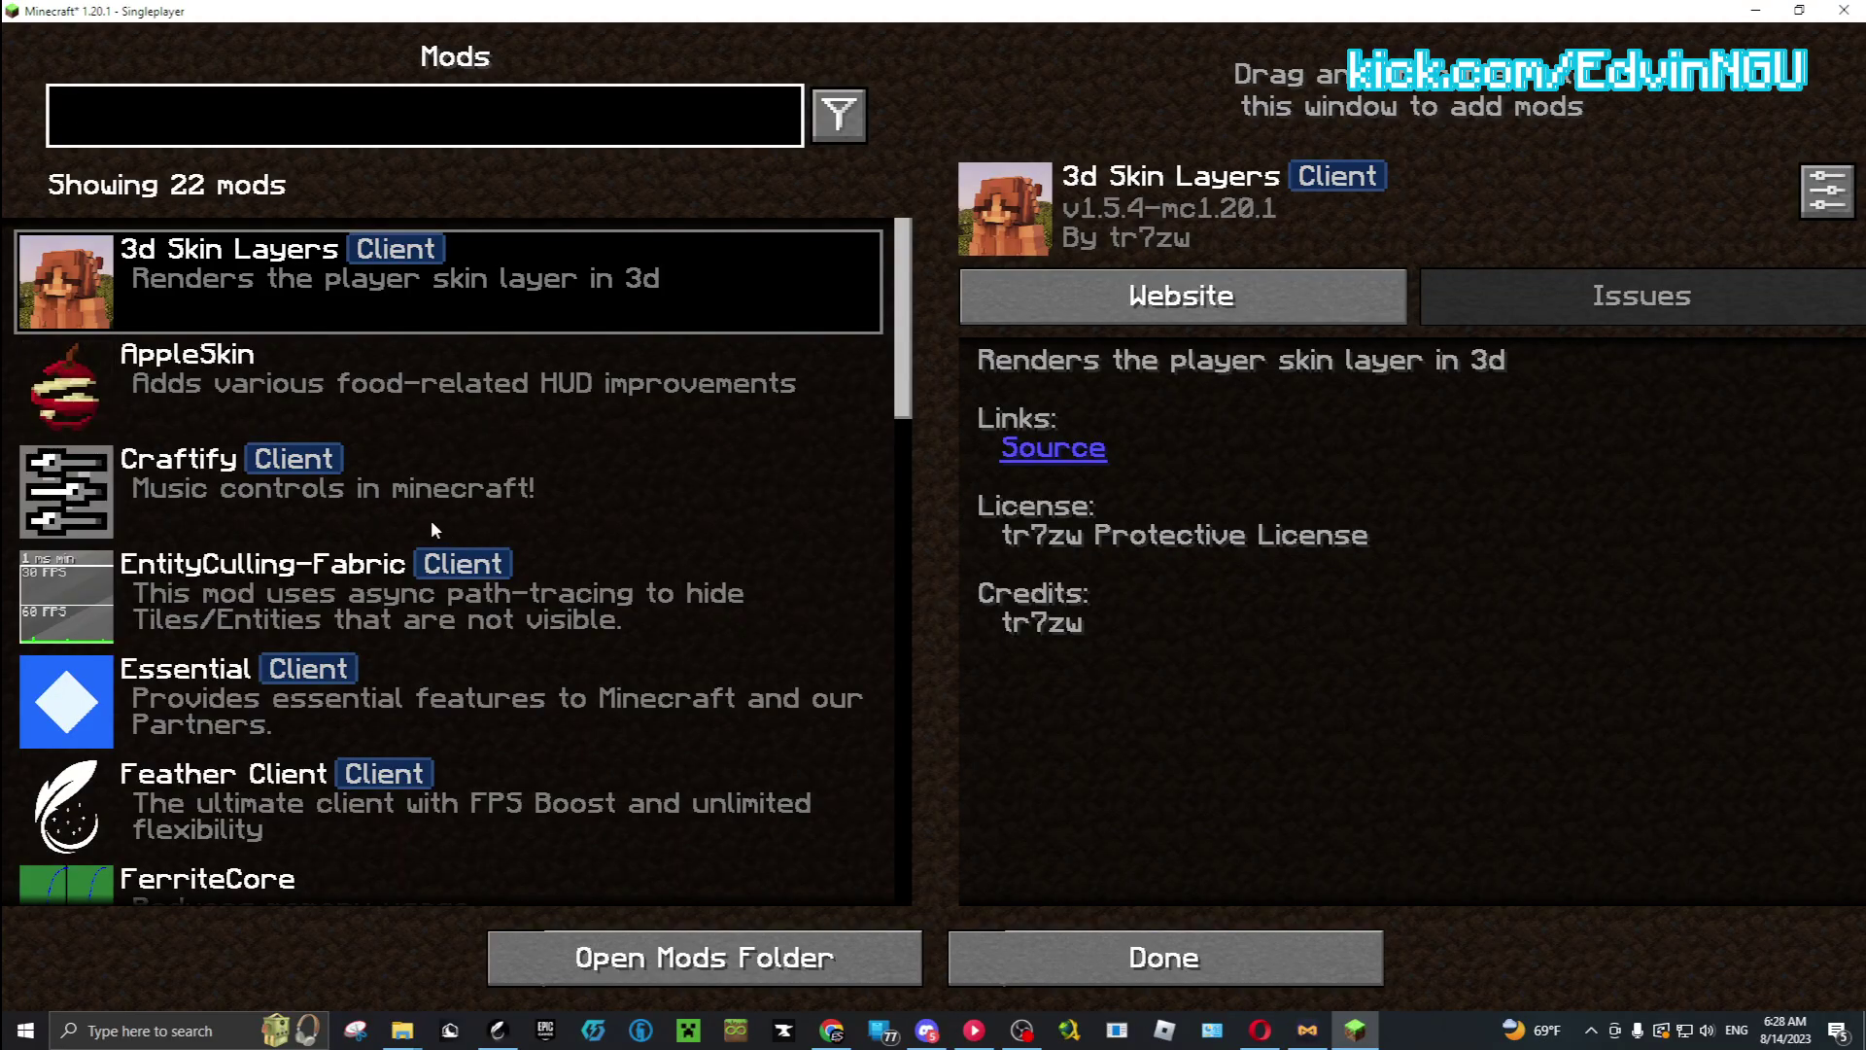
key("Escape")
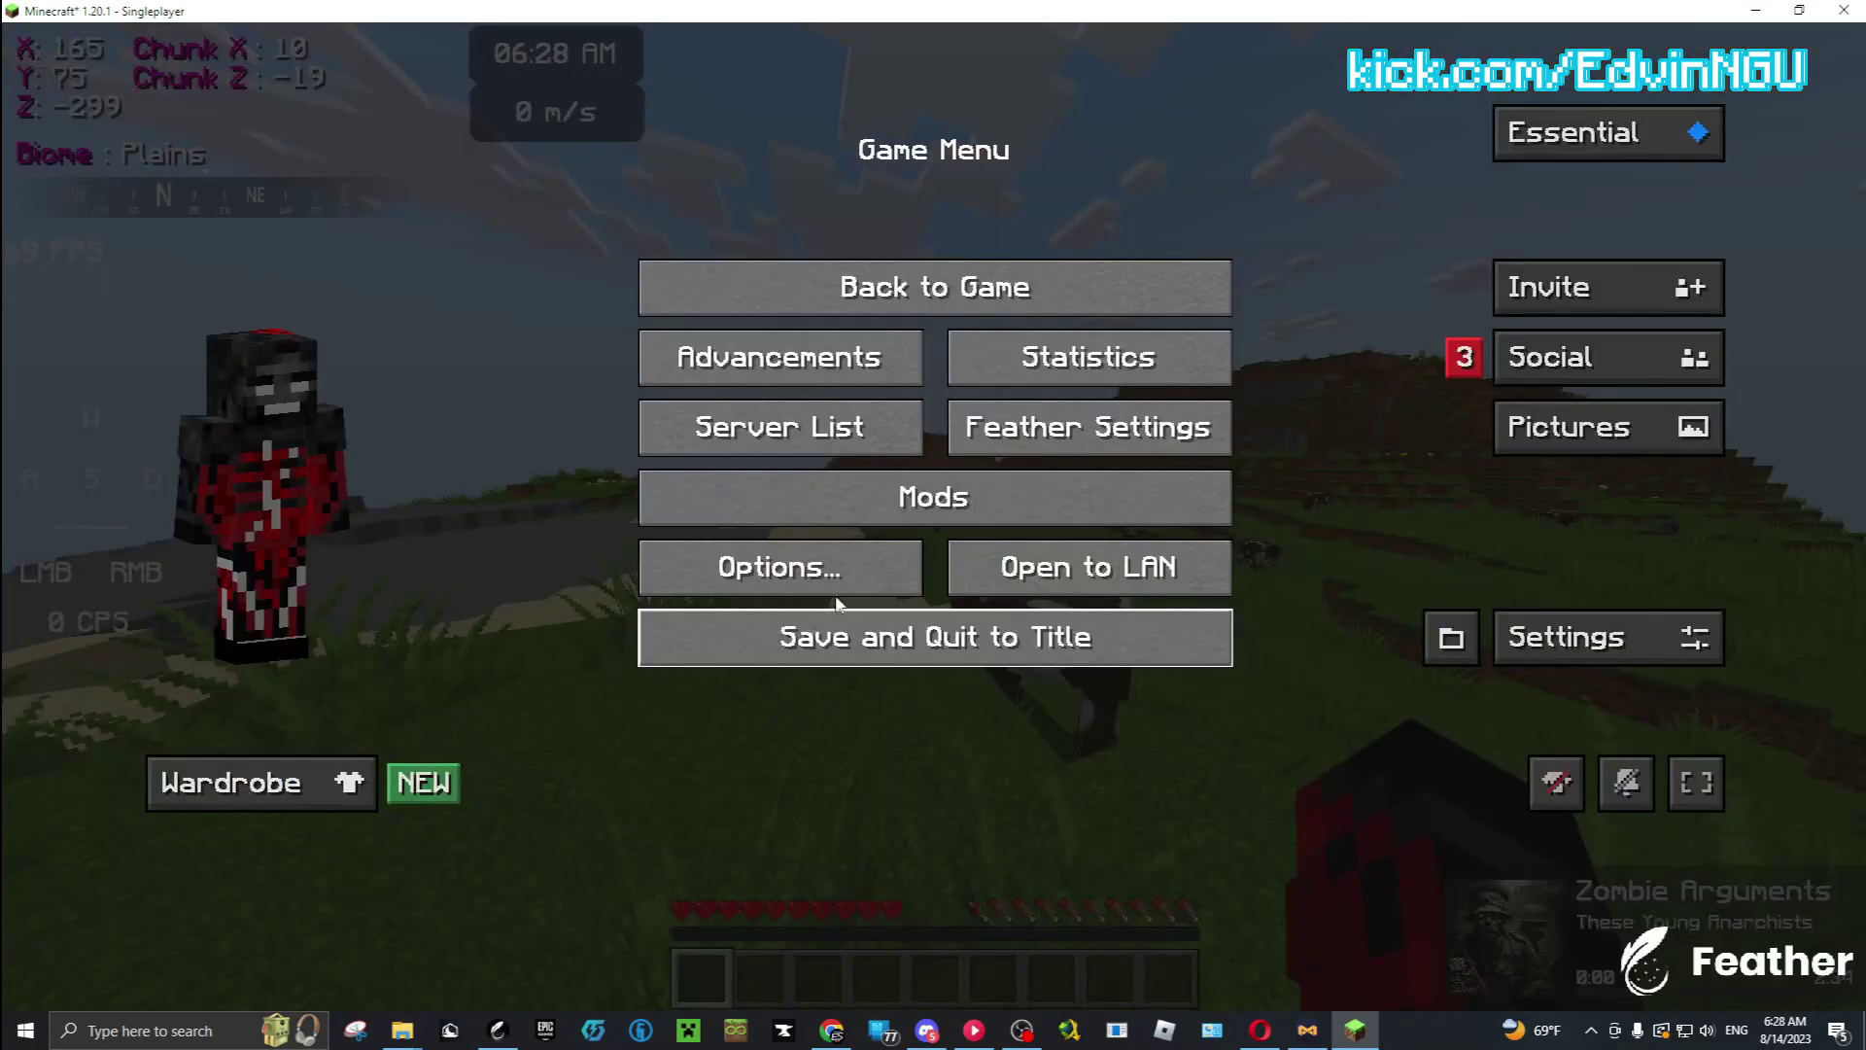
left_click(863, 500)
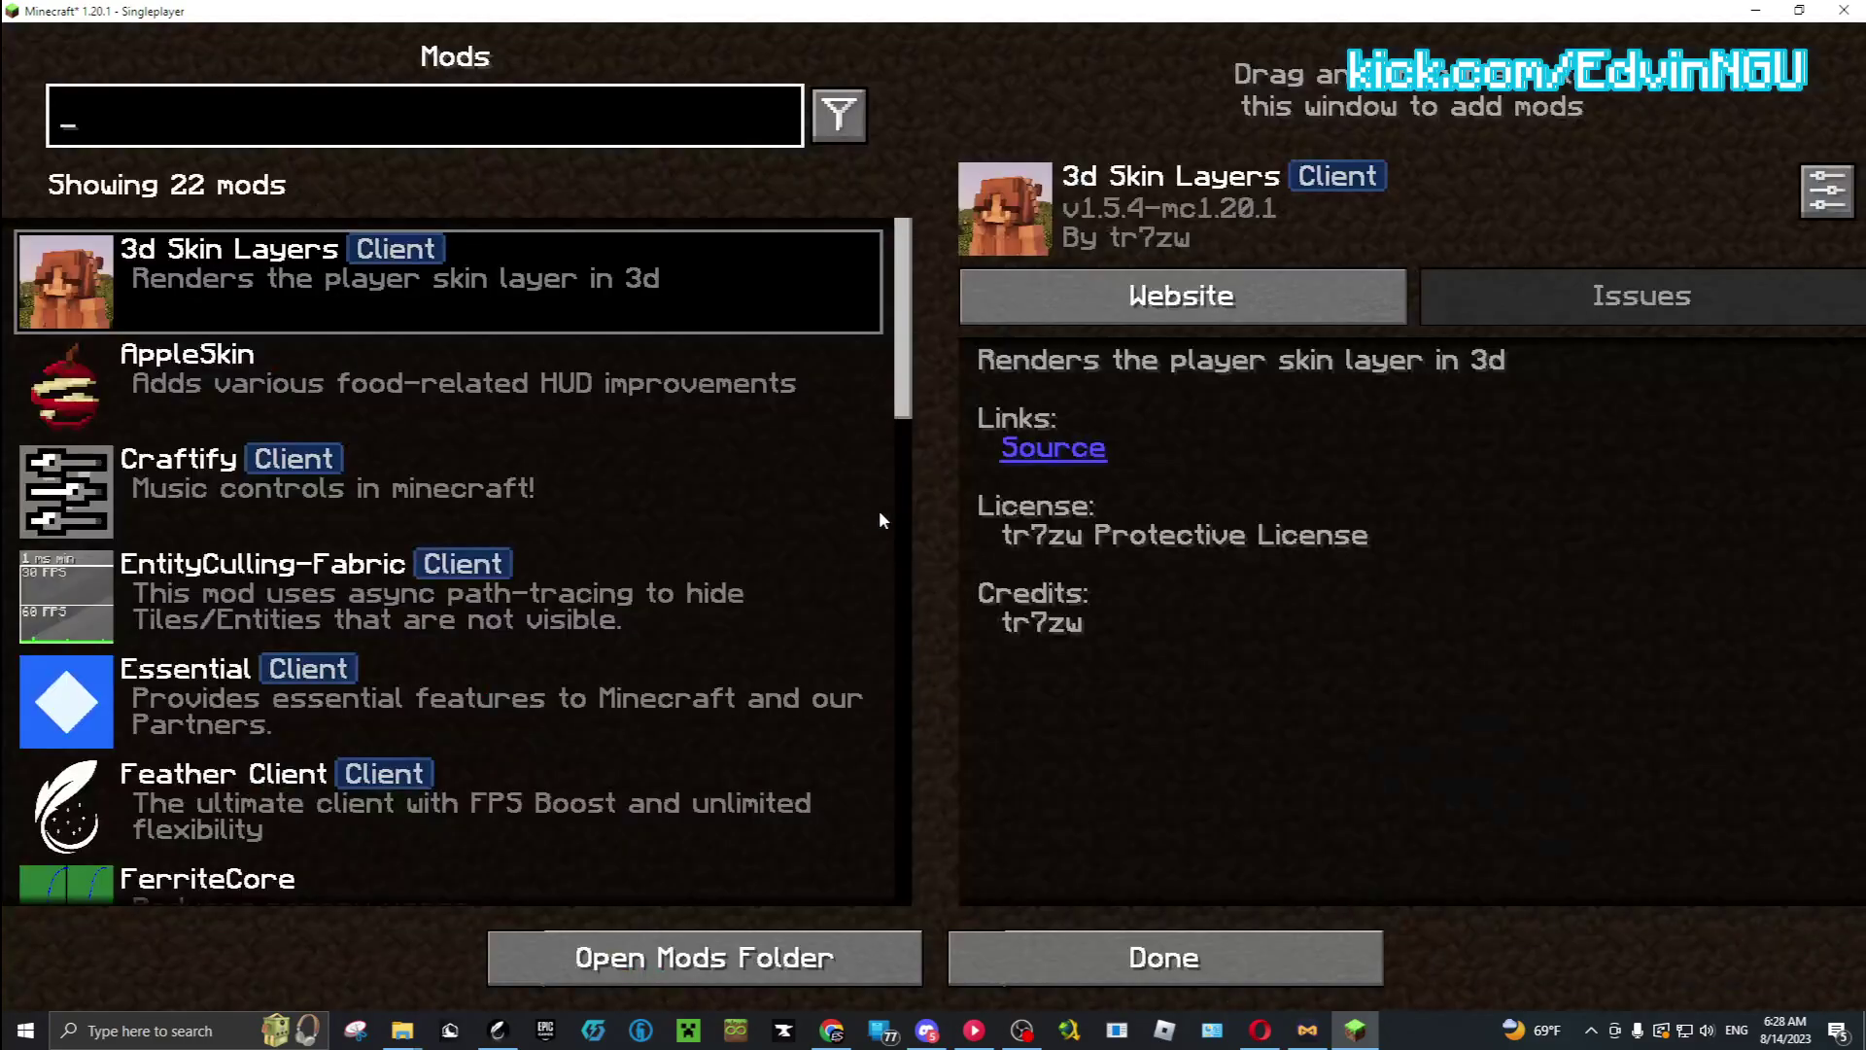
left_click(447, 475)
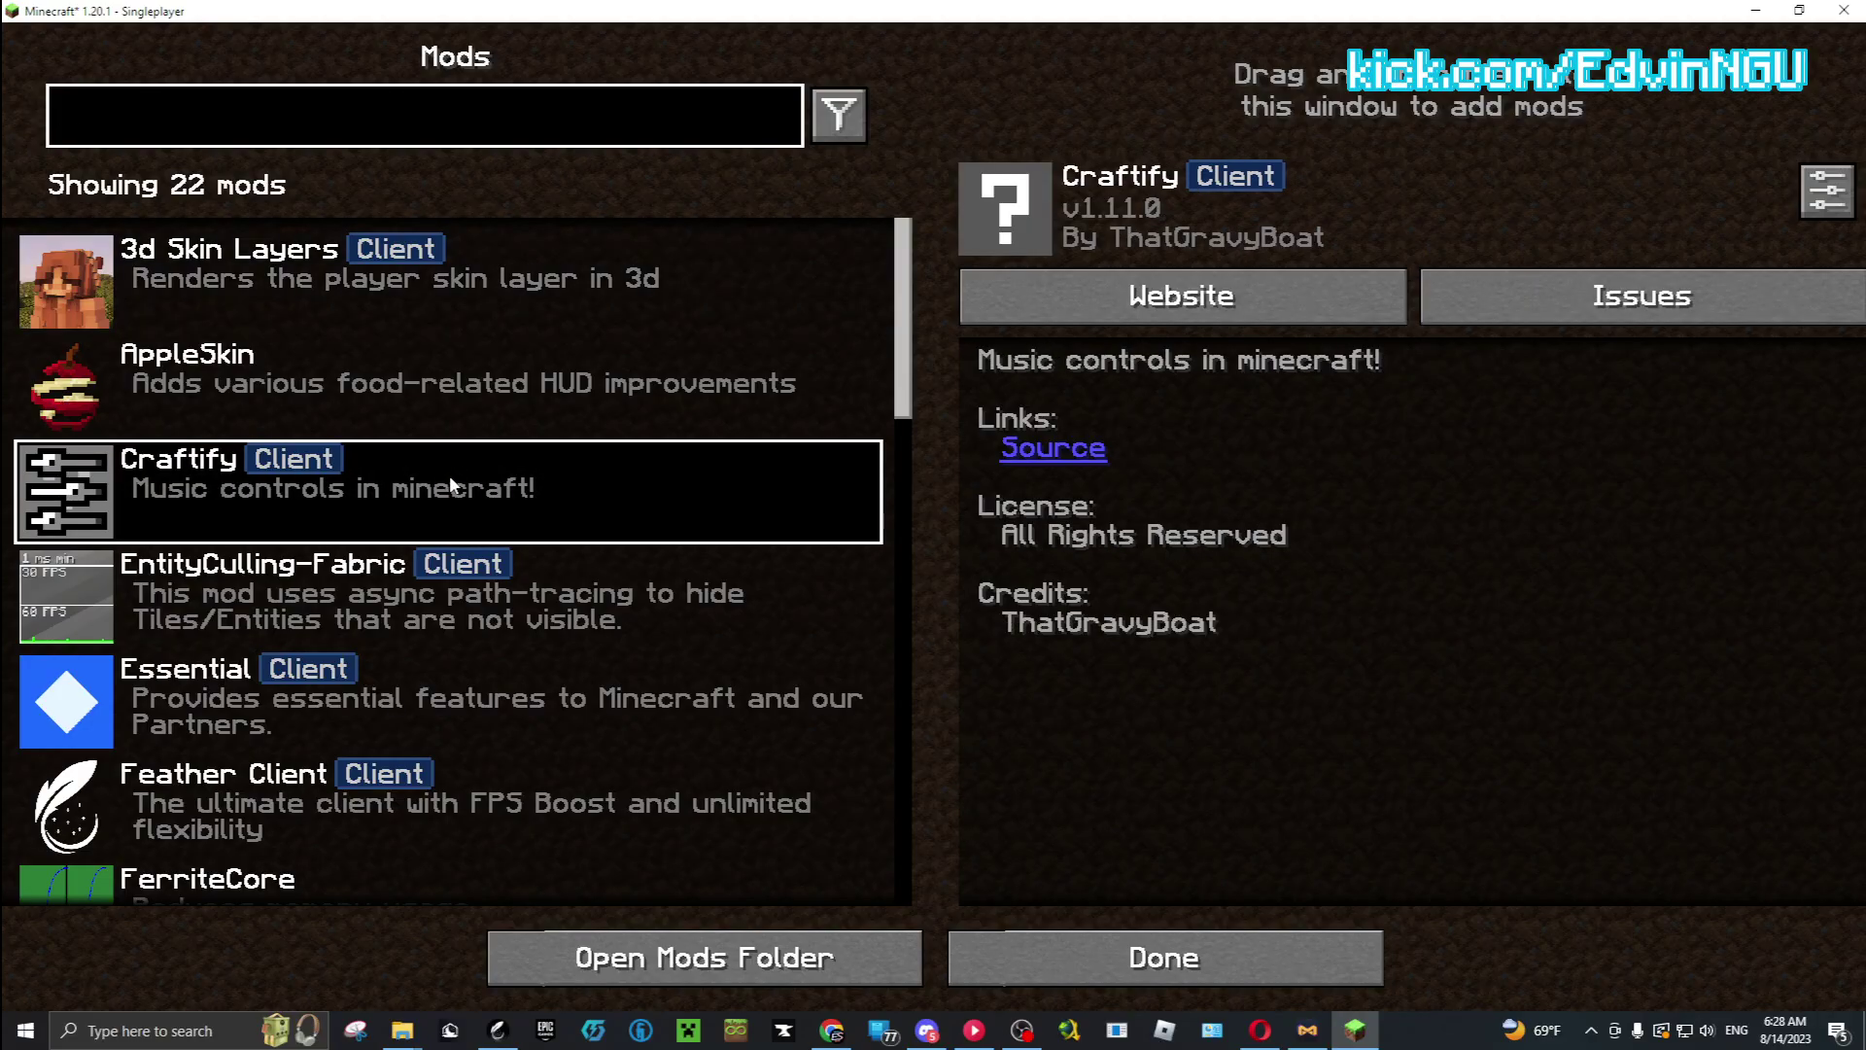
left_click(1828, 190)
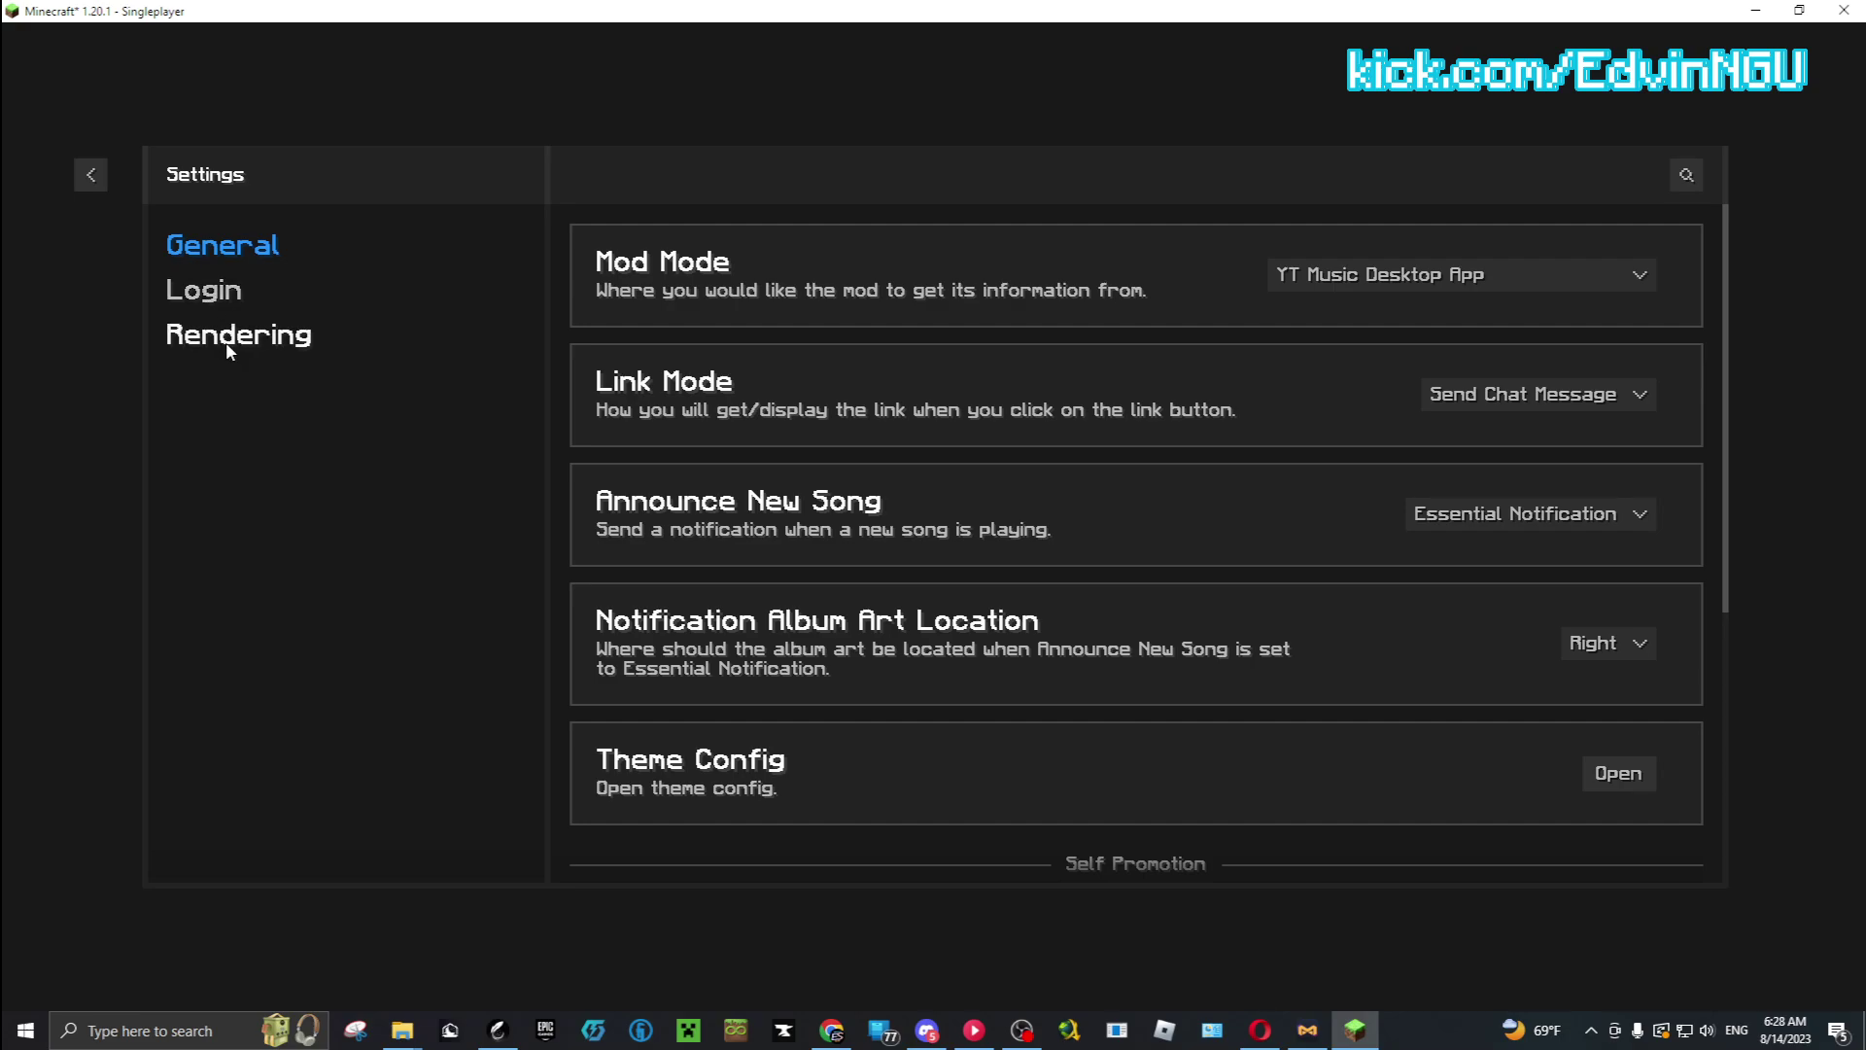
left_click(1349, 270)
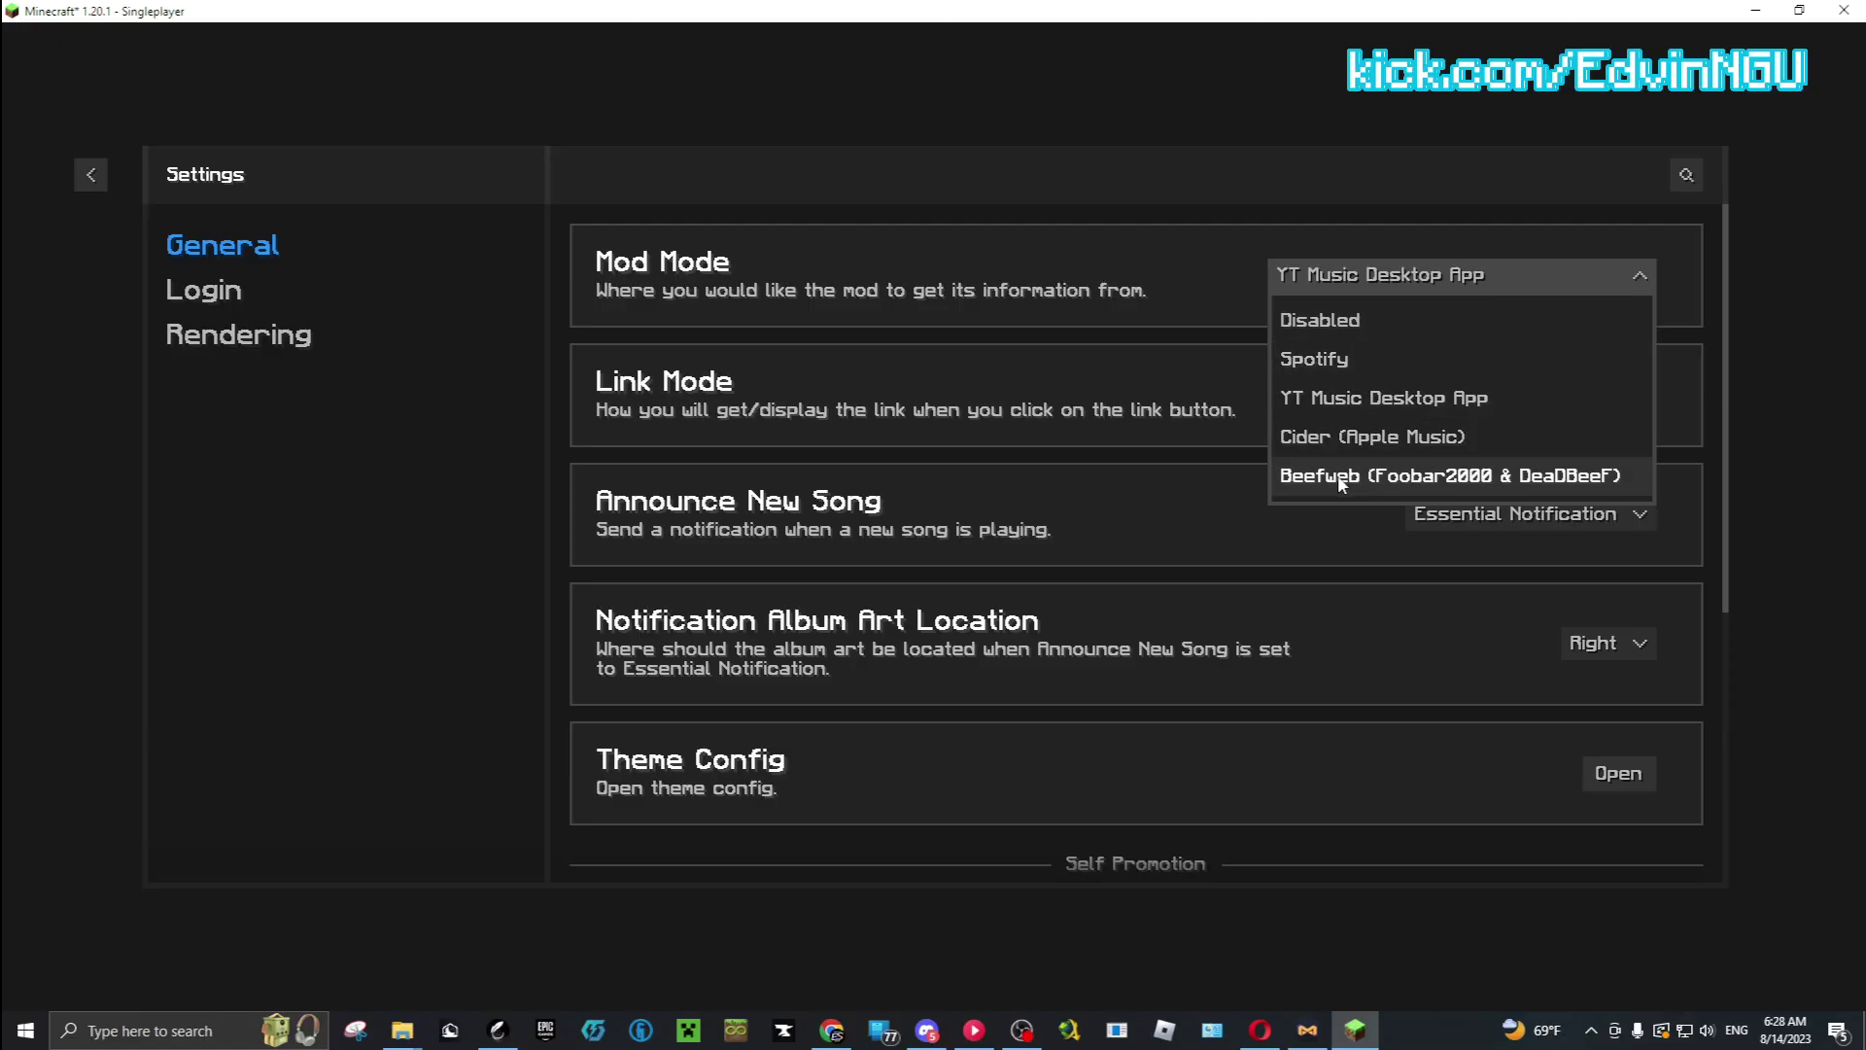
left_click(1333, 398)
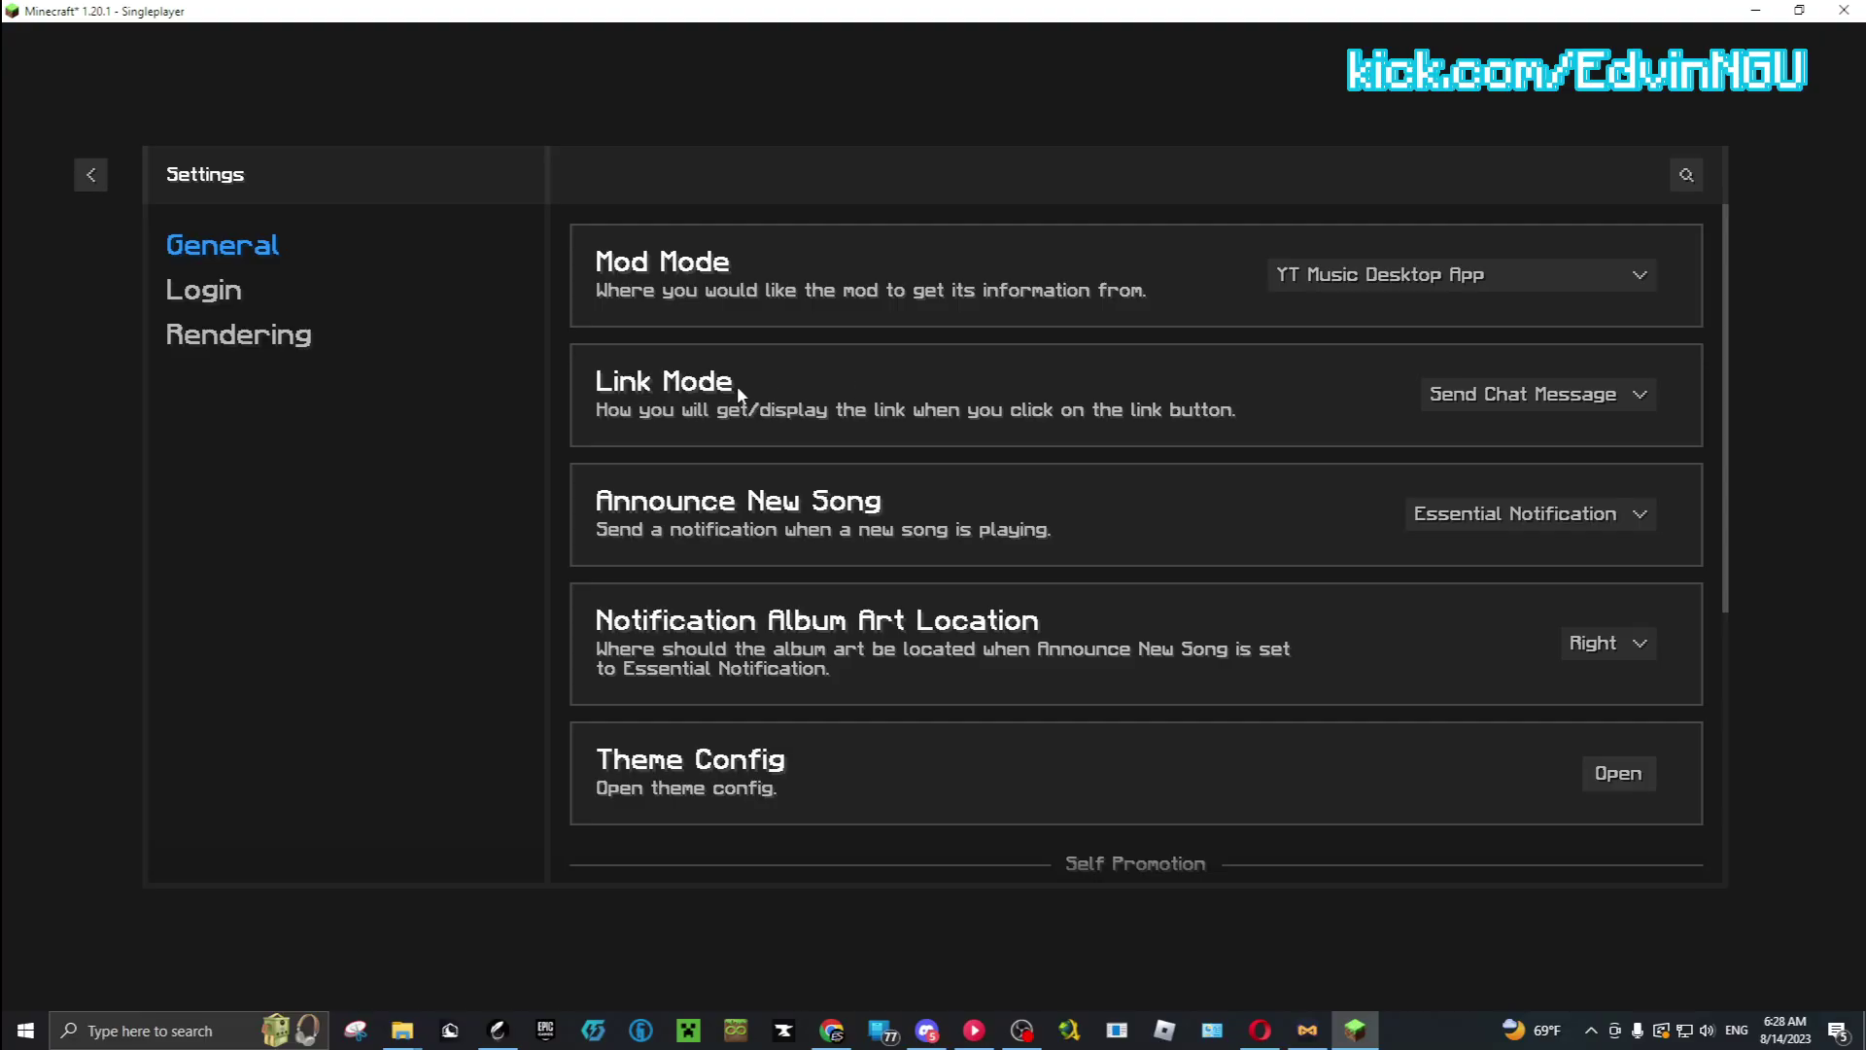
Examine the choices for Link Mode, Announce New Song and Notification Album Art Location, and look over the remaining General settings
left_click(1504, 396)
left_click(1505, 396)
left_click(1534, 522)
left_click(1531, 636)
scroll(1448, 607, "down", 1)
scroll(1532, 614, "down", 3)
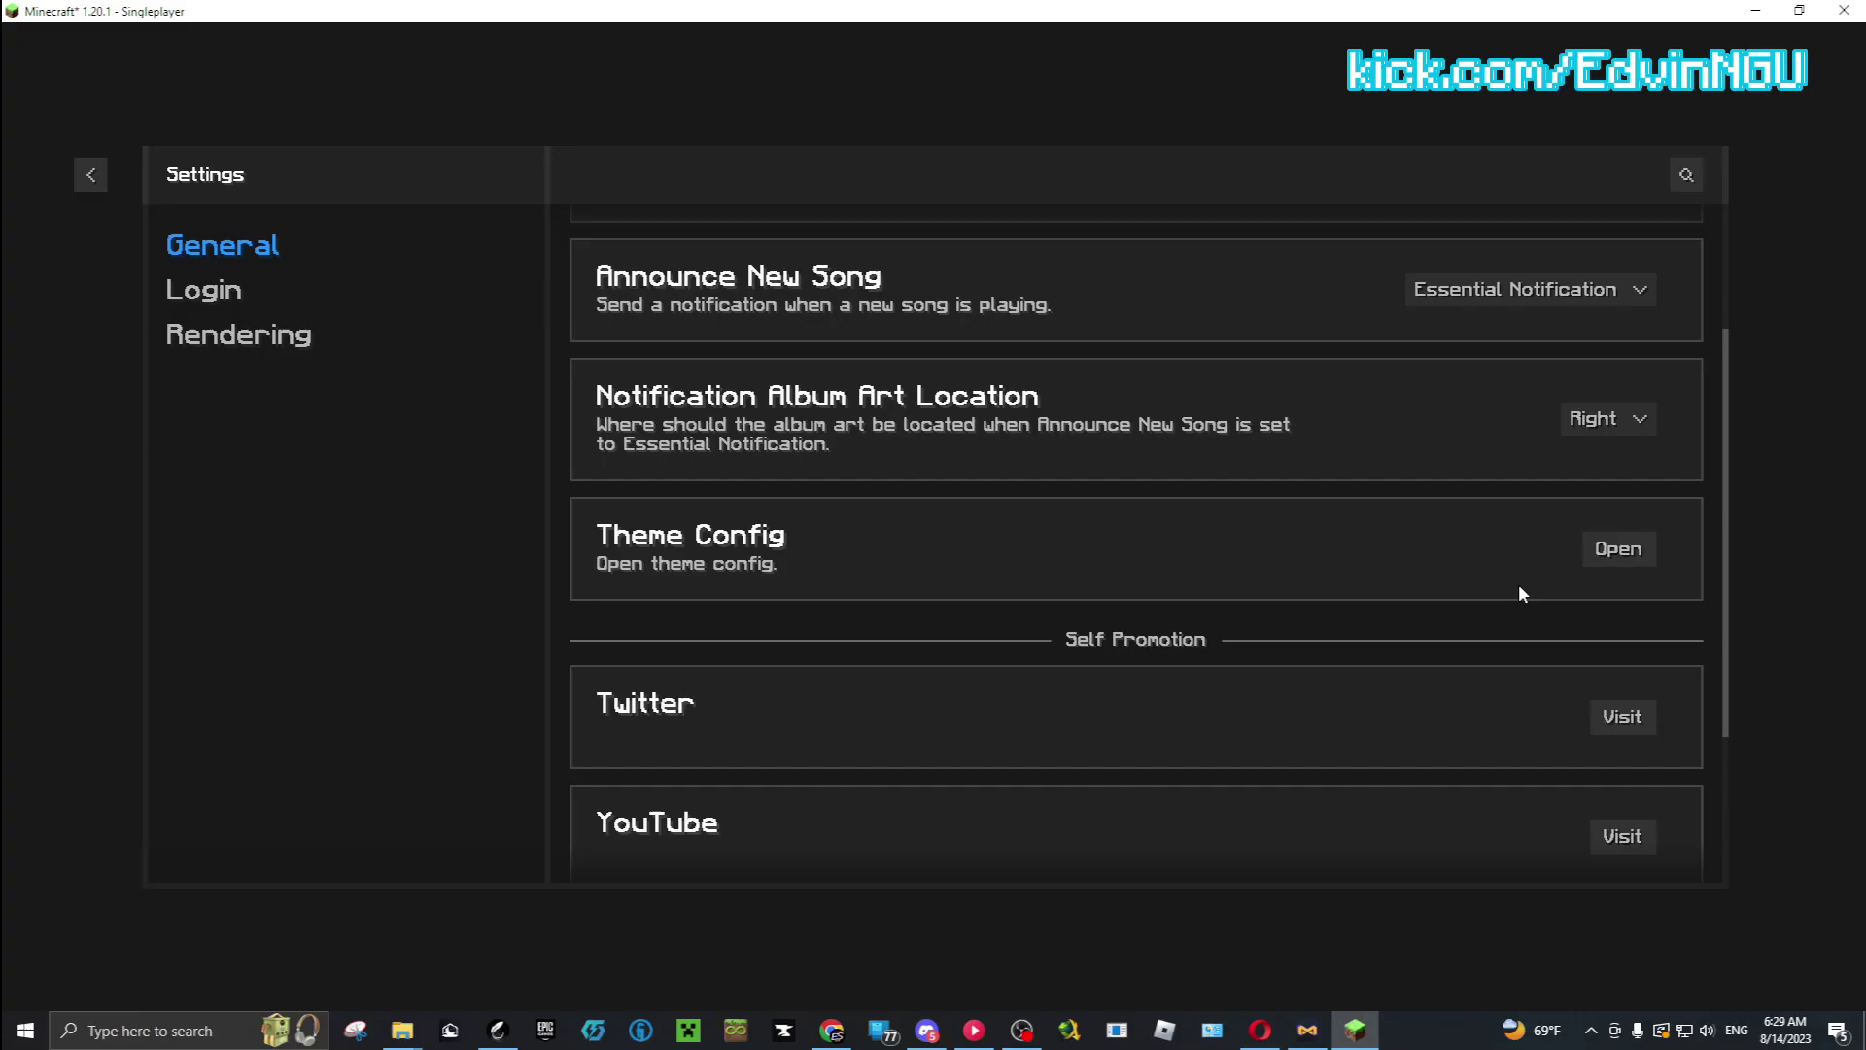
scroll(1461, 556, "down", 1)
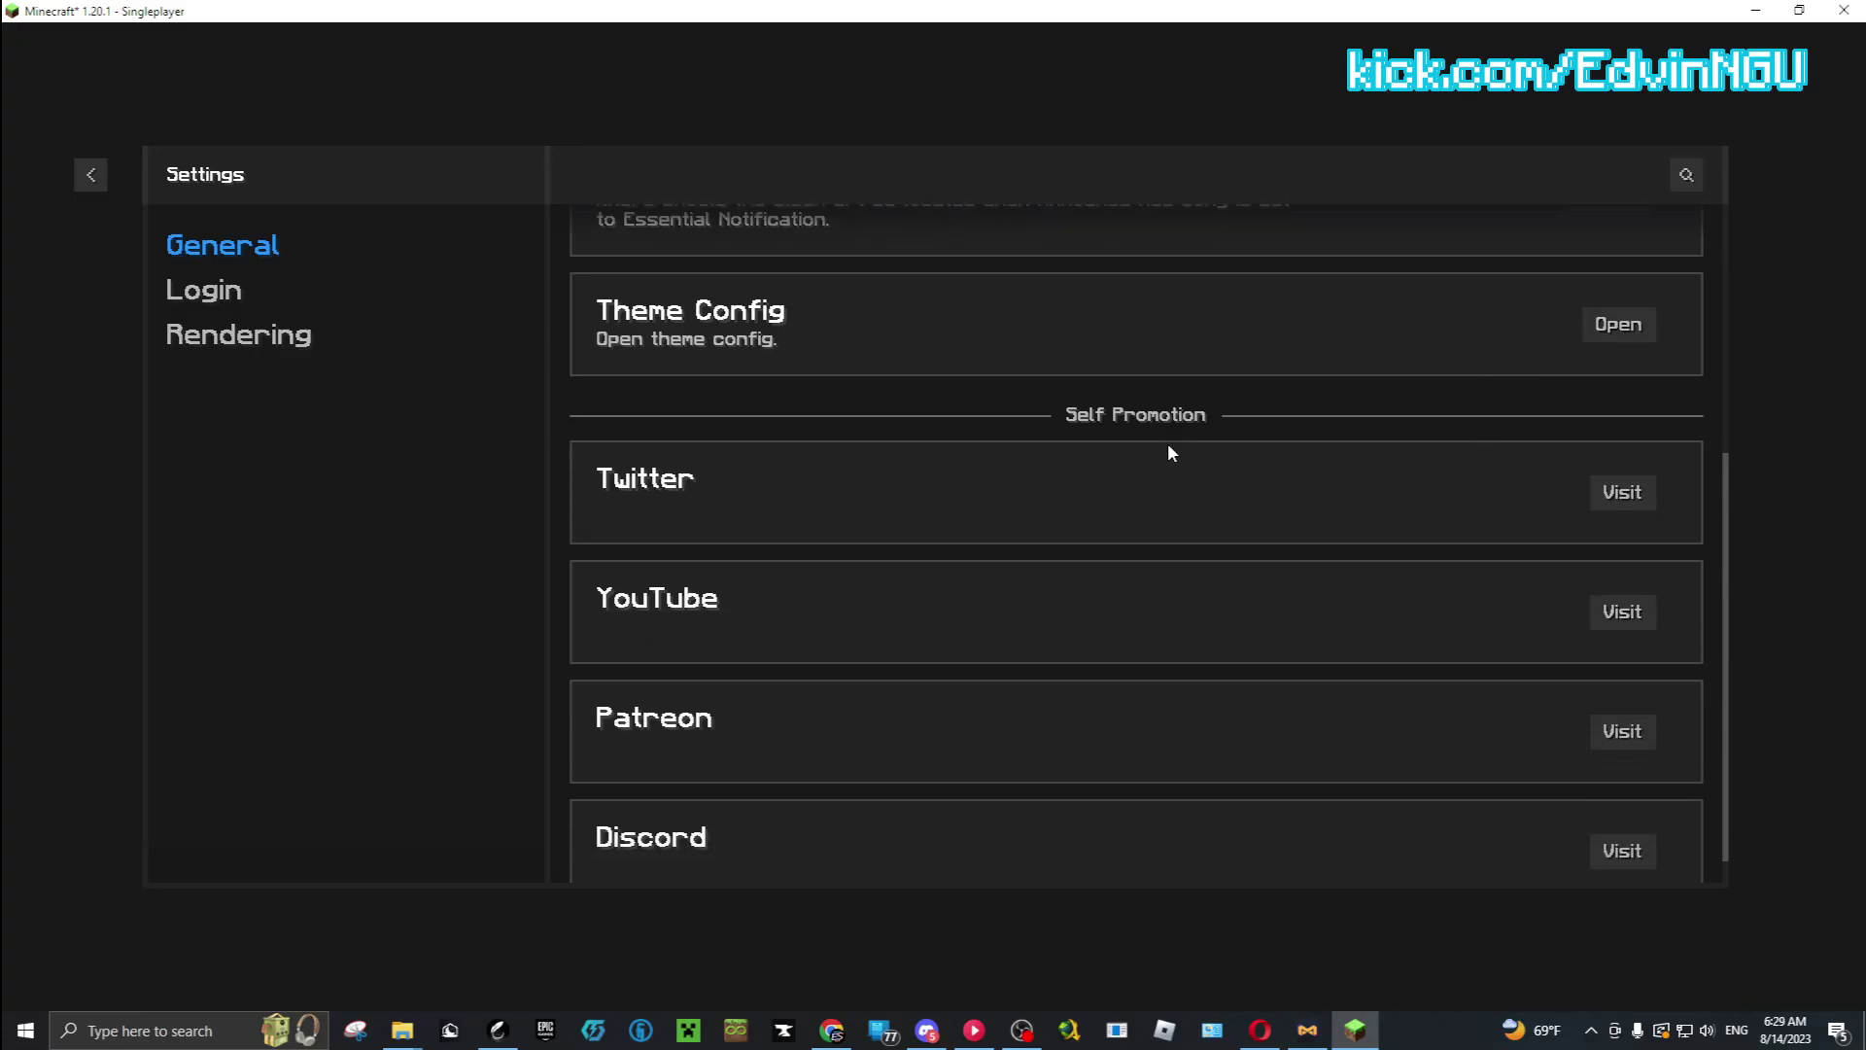
scroll(1347, 557, "up", 3)
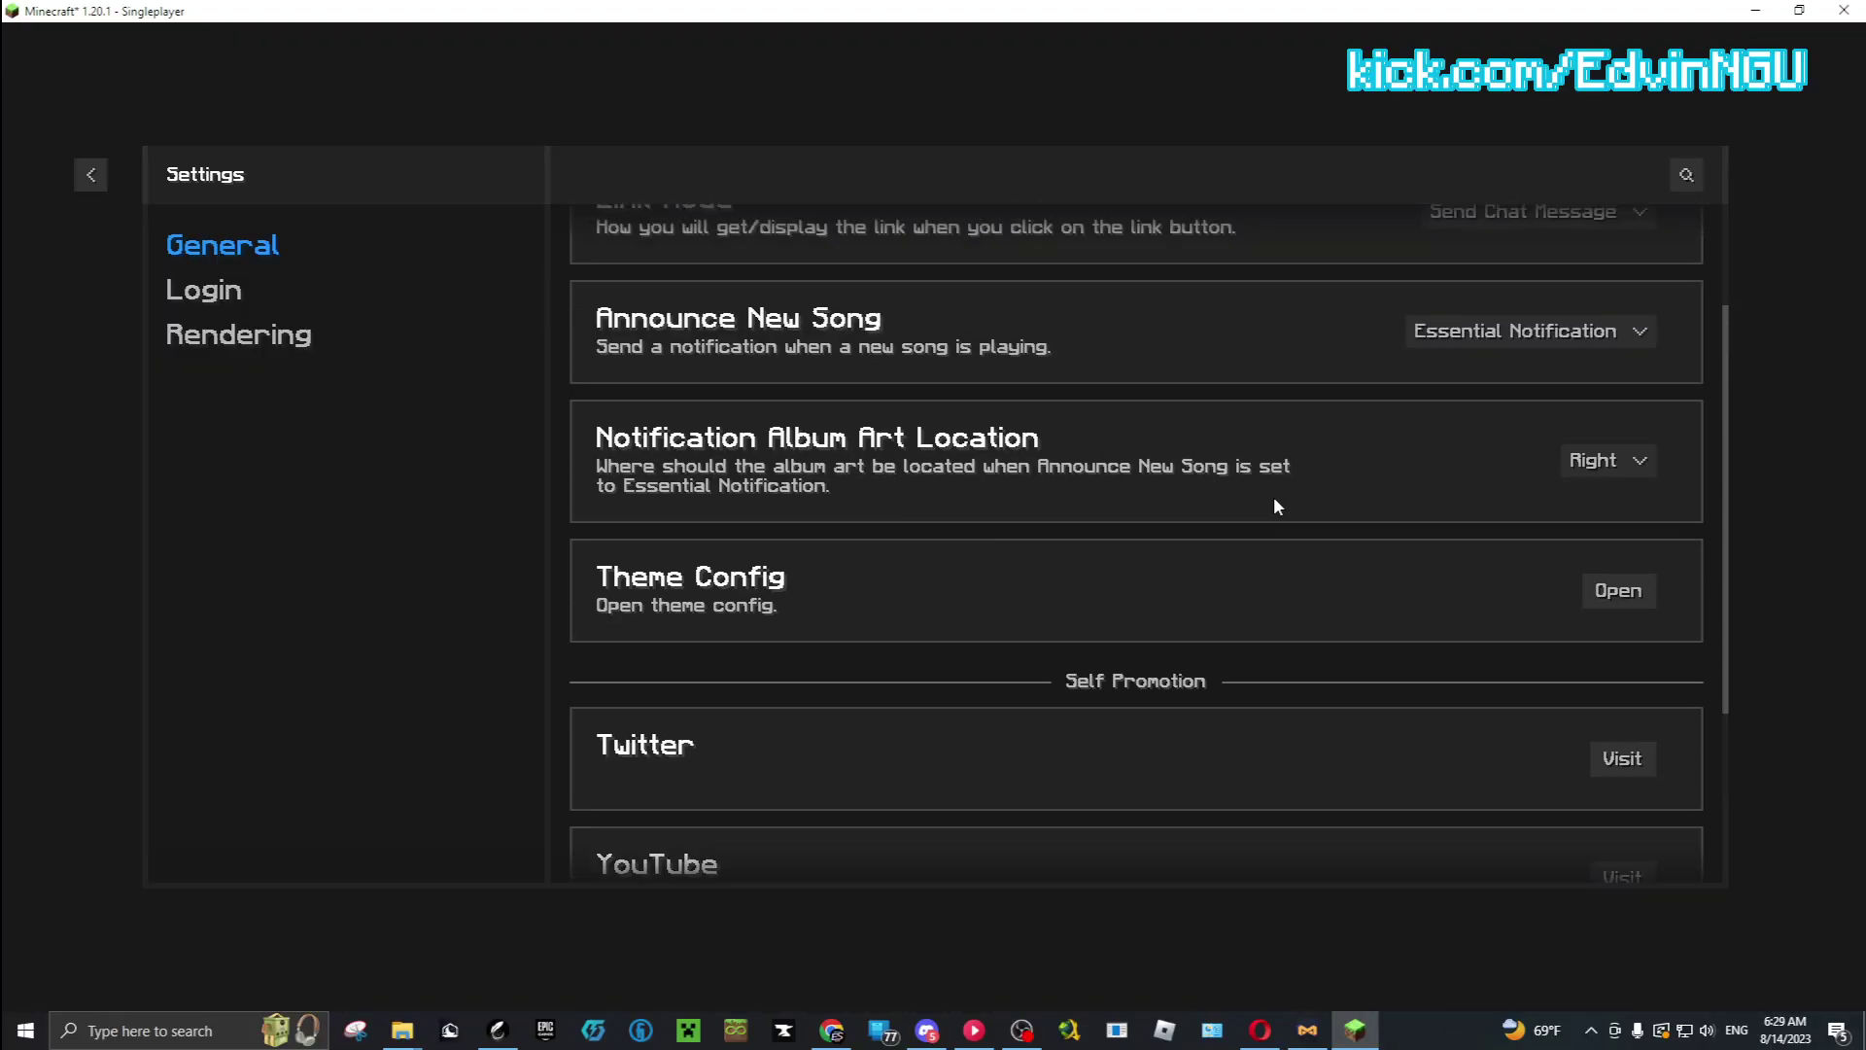
scroll(943, 488, "up", 1)
left_click(1602, 497)
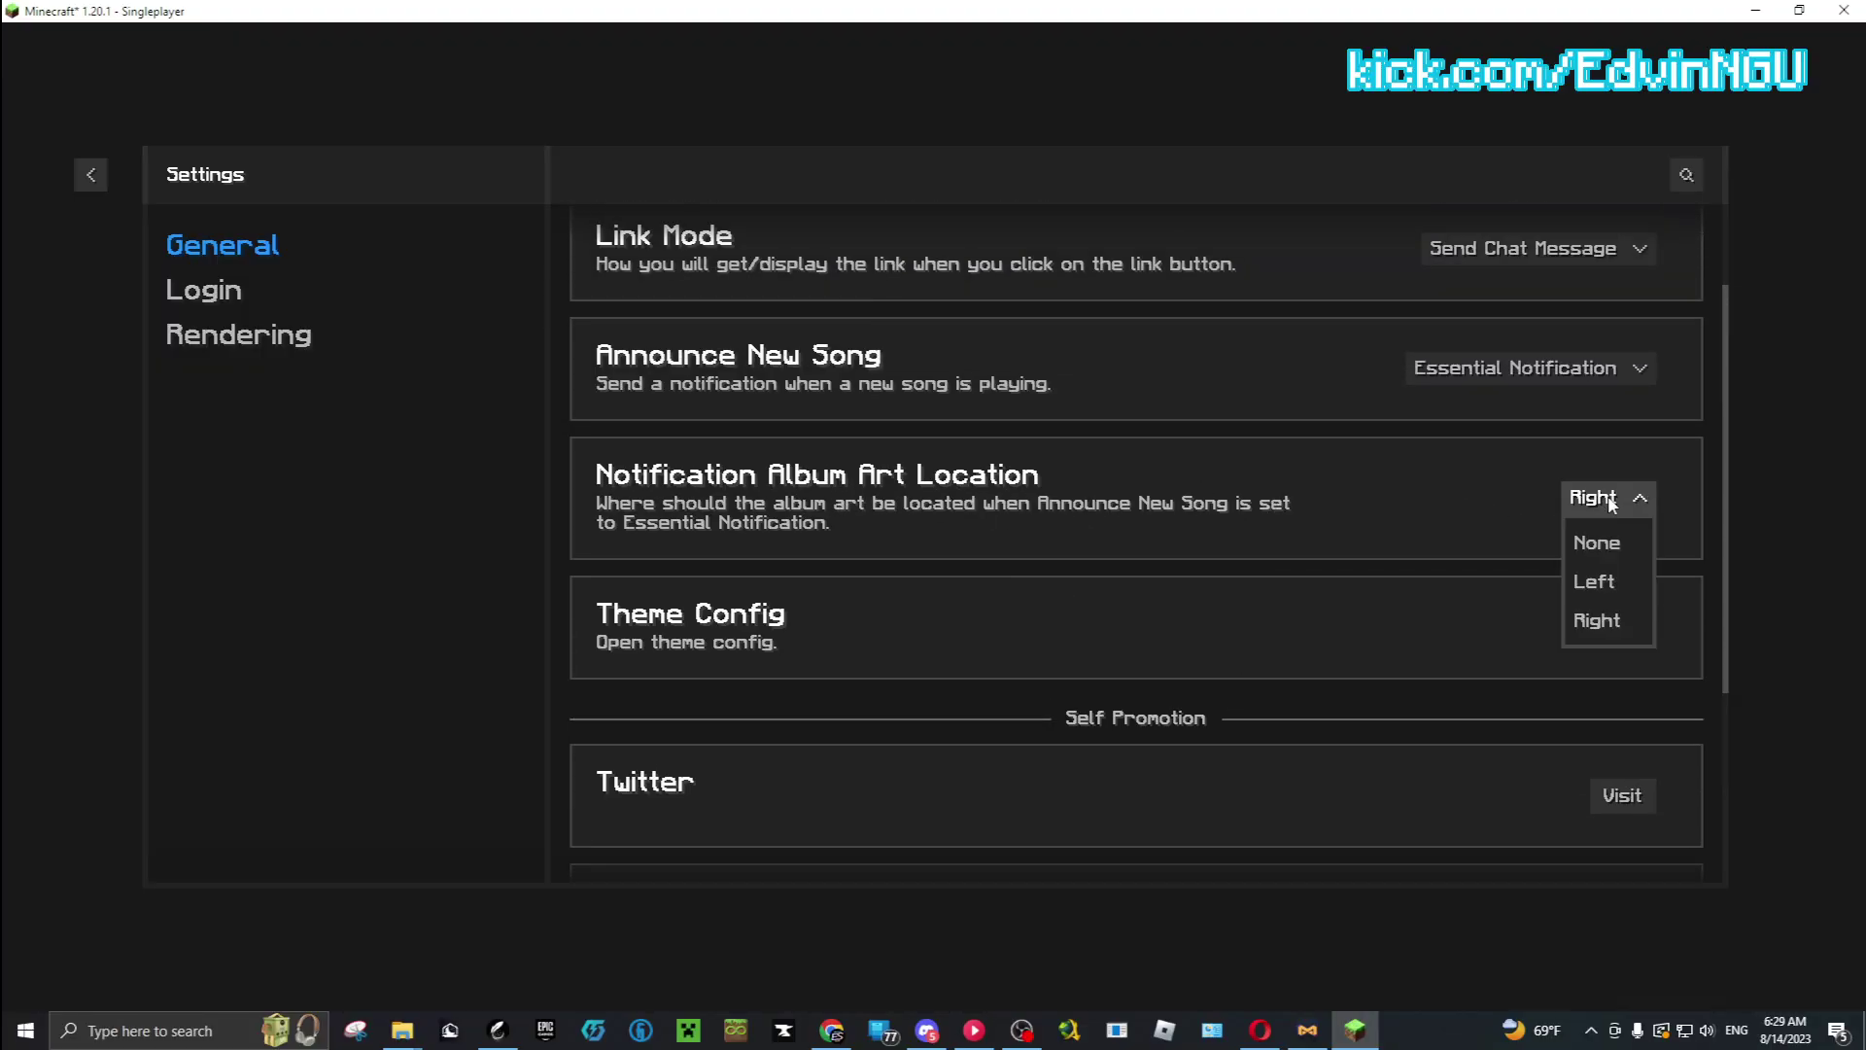
left_click(1599, 495)
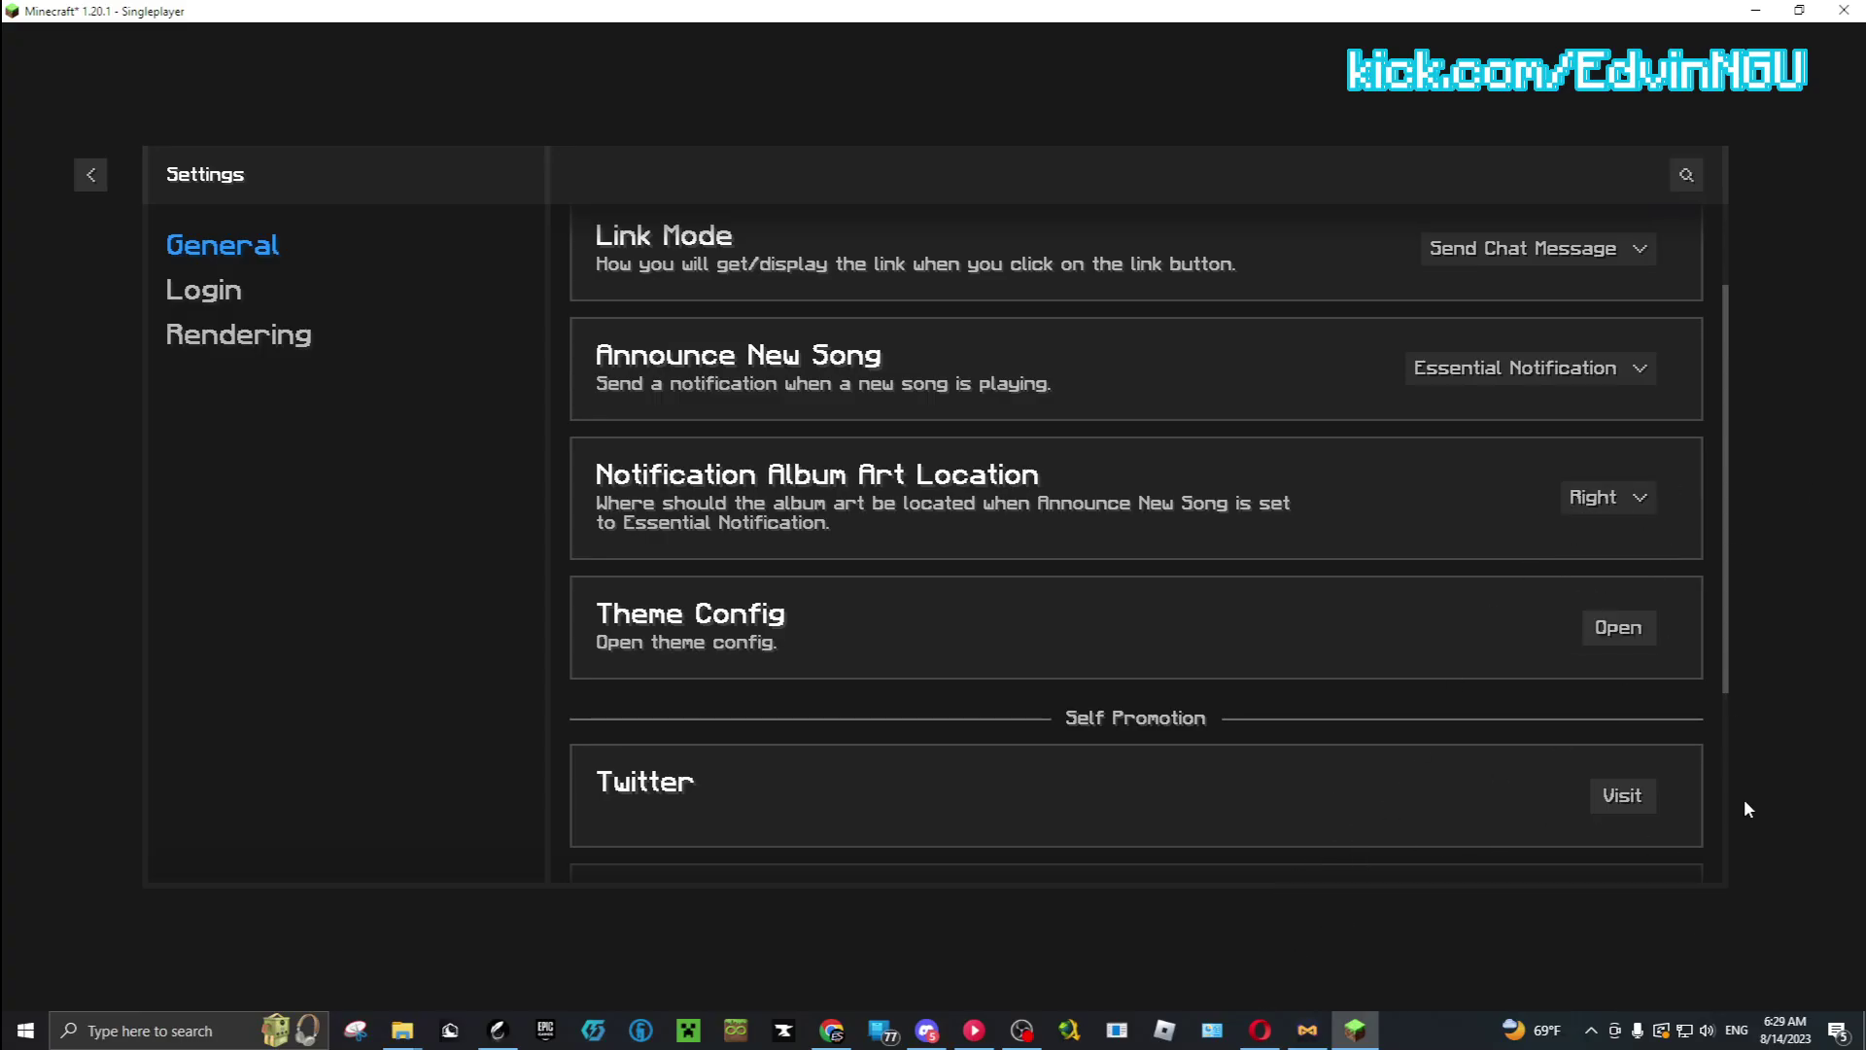
left_click(1599, 497)
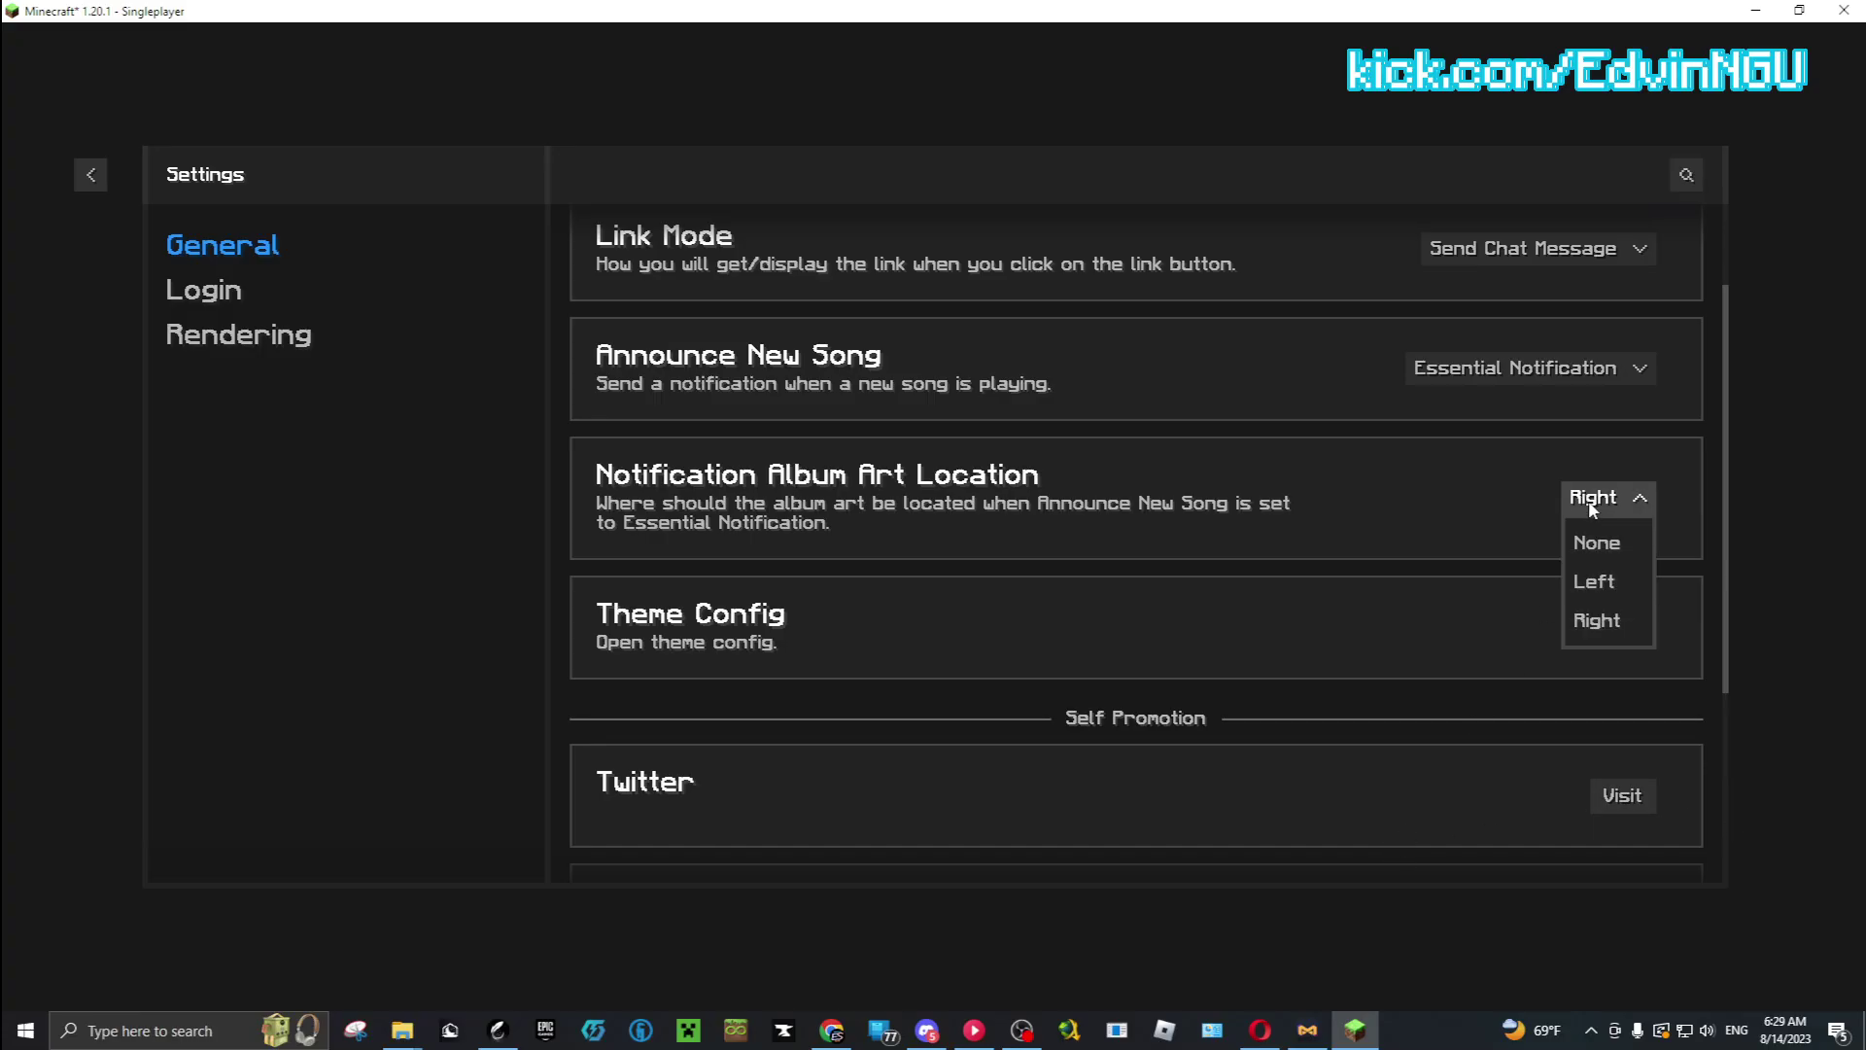
left_click(1597, 509)
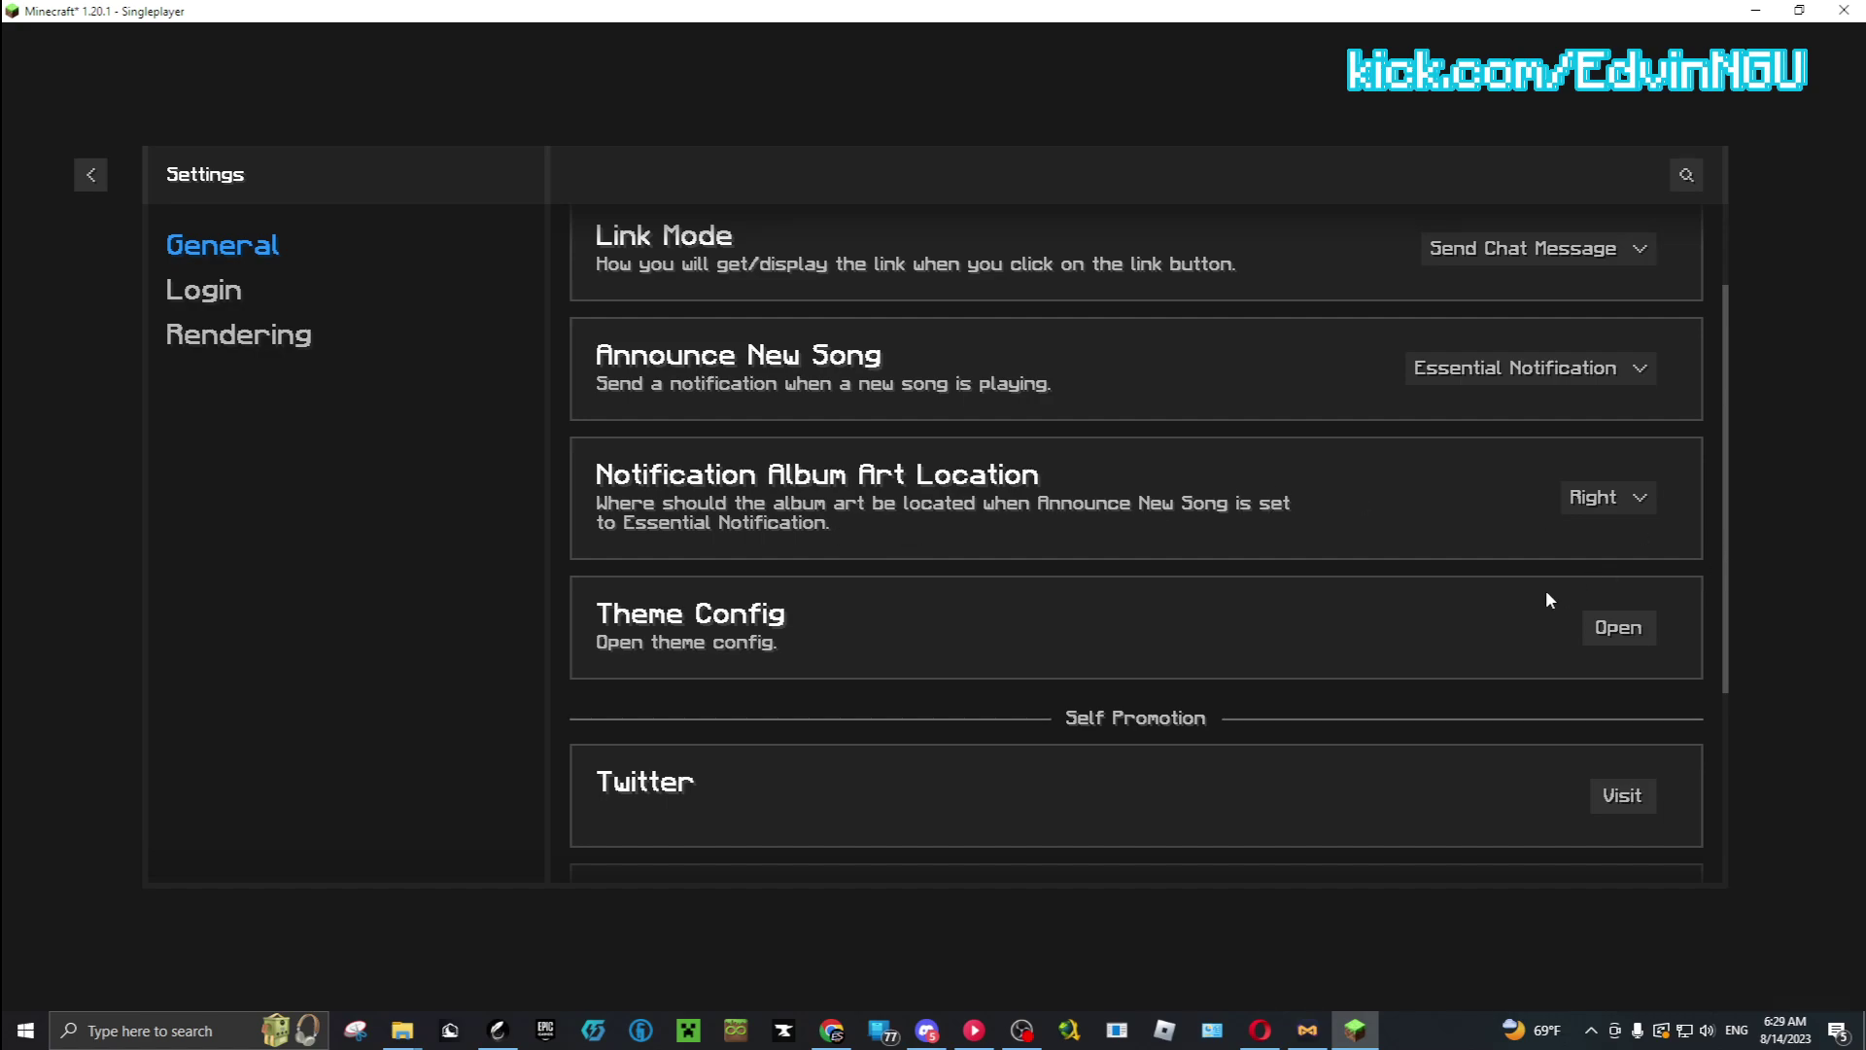
Open Craftify's theme configuration and turn on Hide Image
scroll(1497, 593, "down", 1)
scroll(1361, 581, "down", 2)
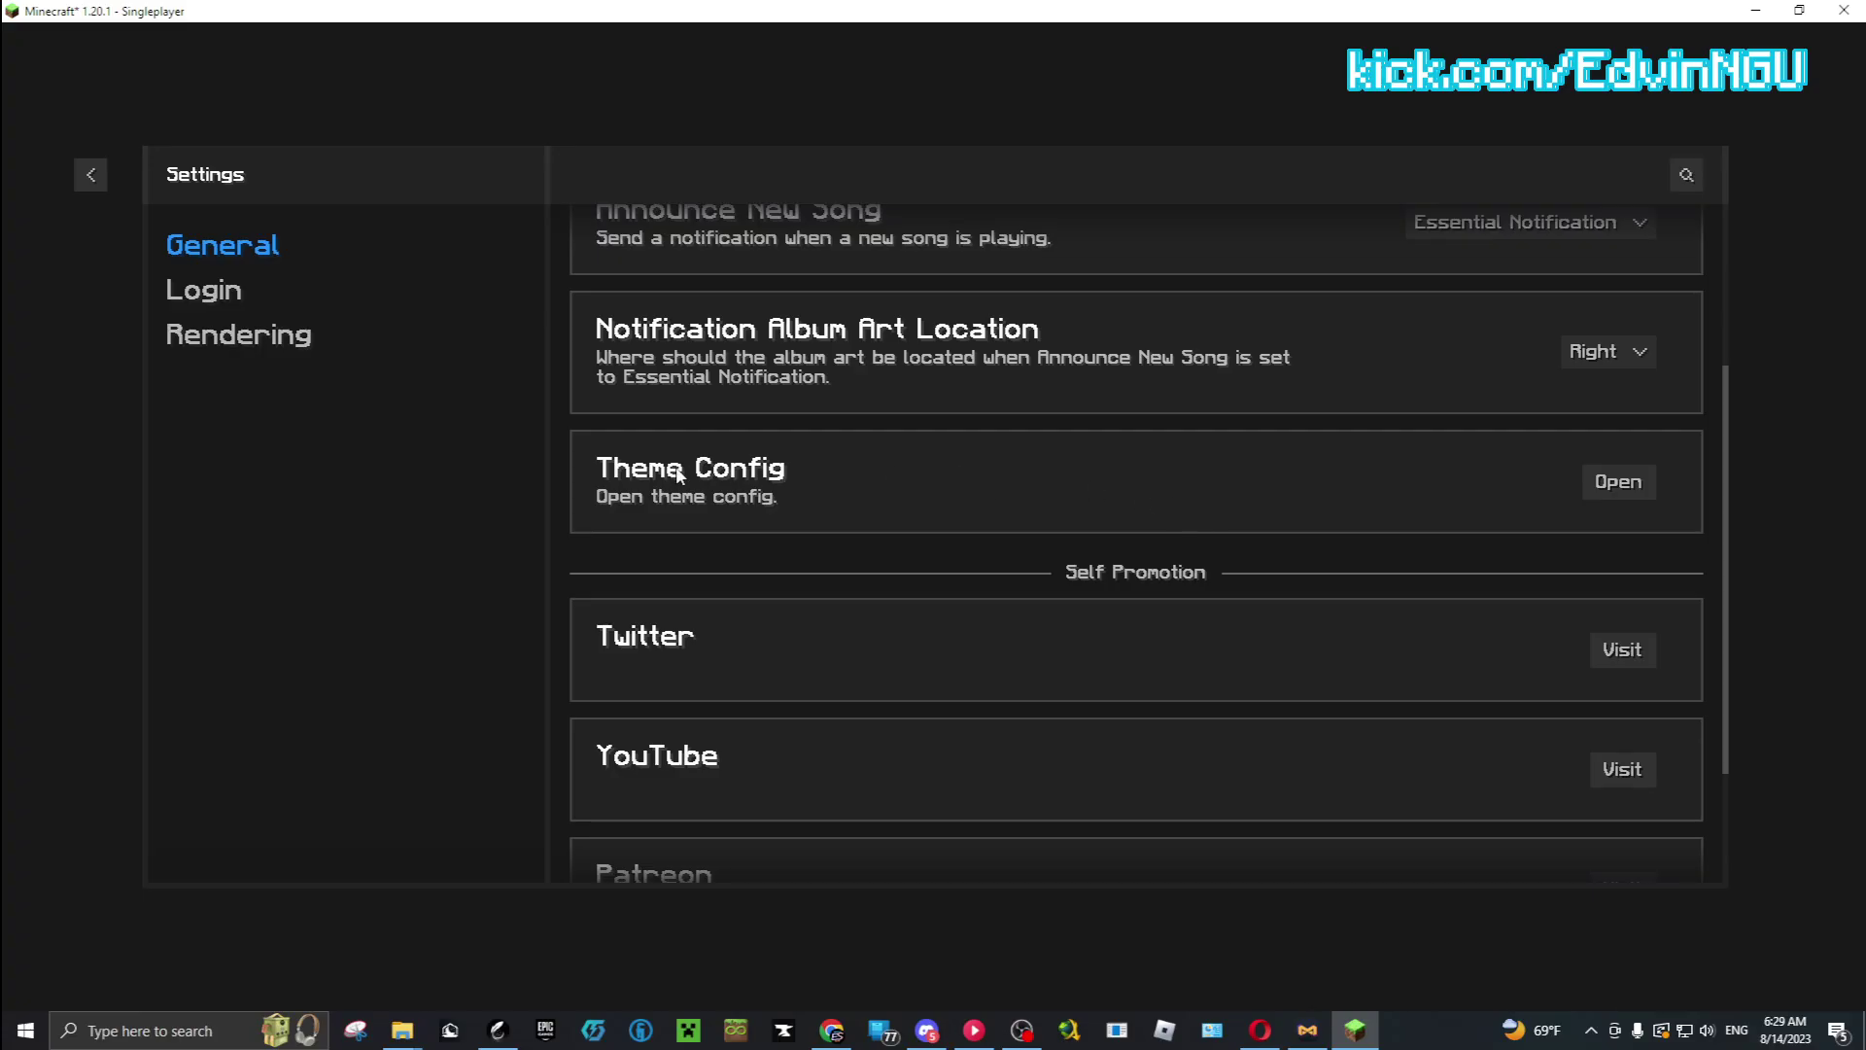
left_click(1619, 482)
scroll(1215, 535, "down", 2)
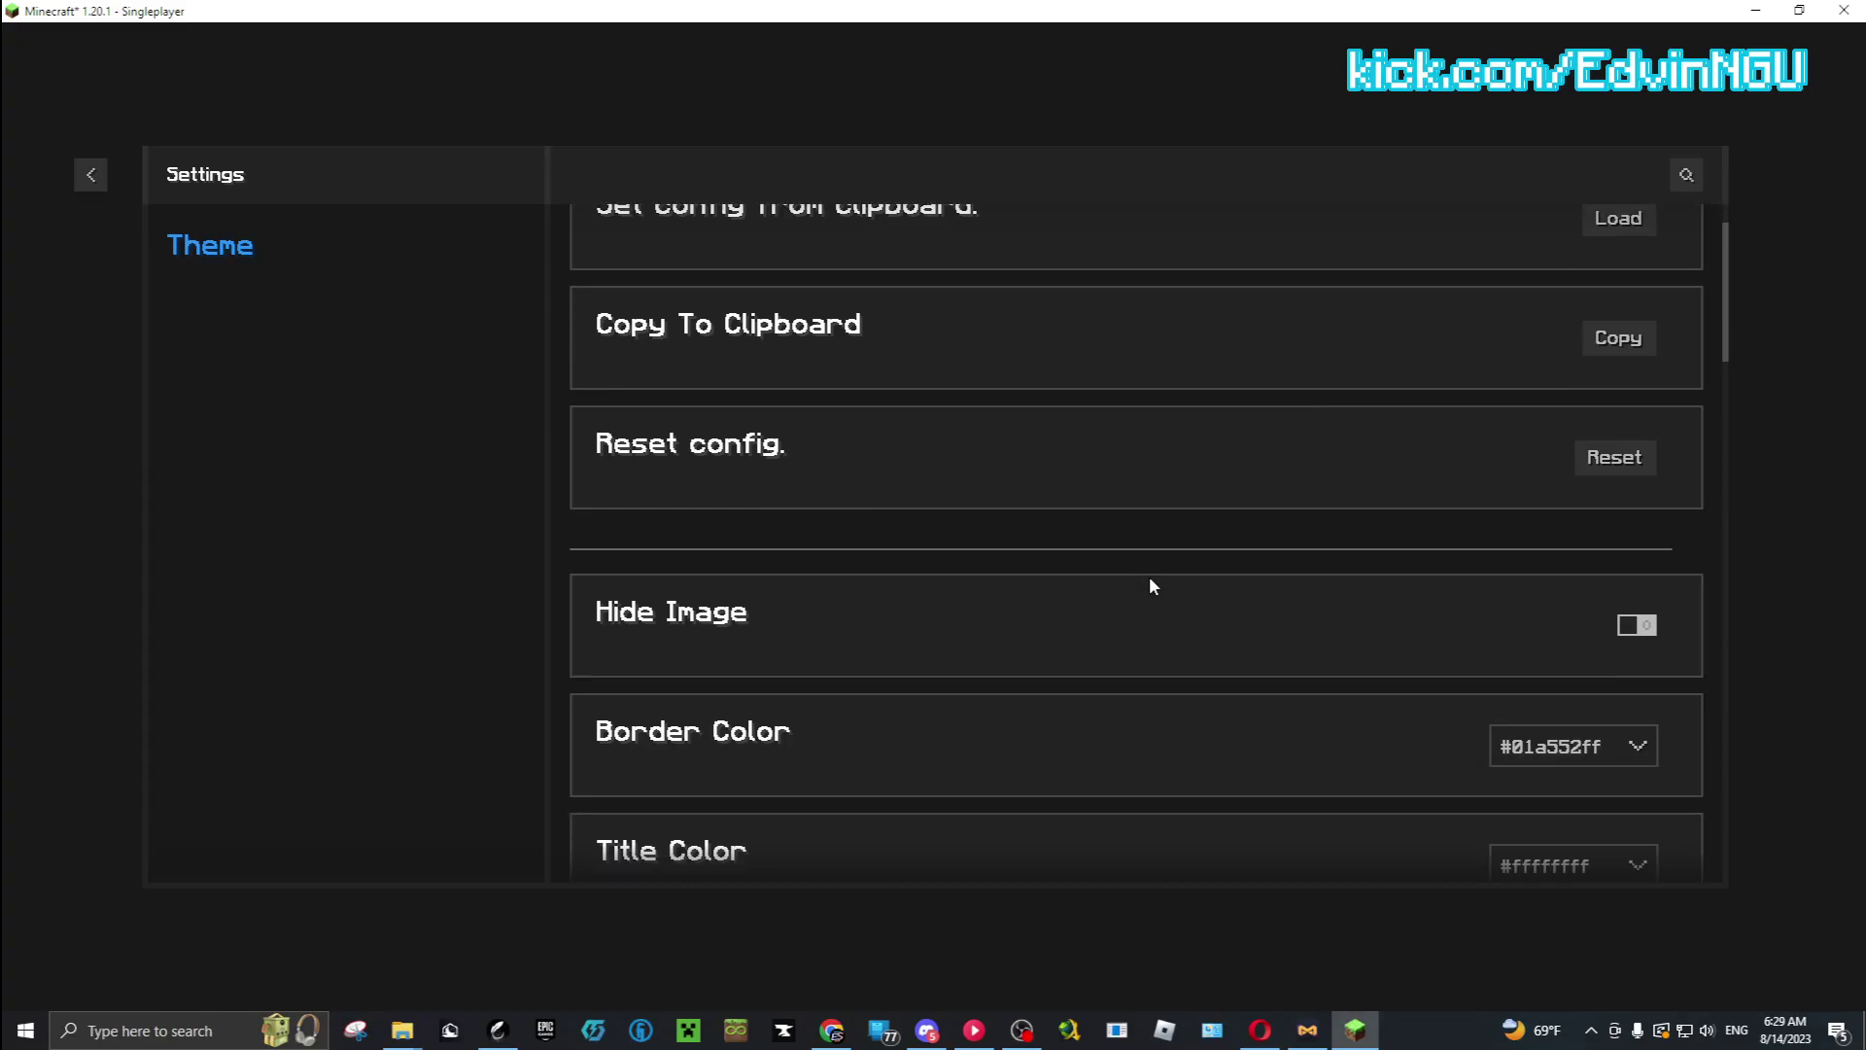
left_click(1626, 611)
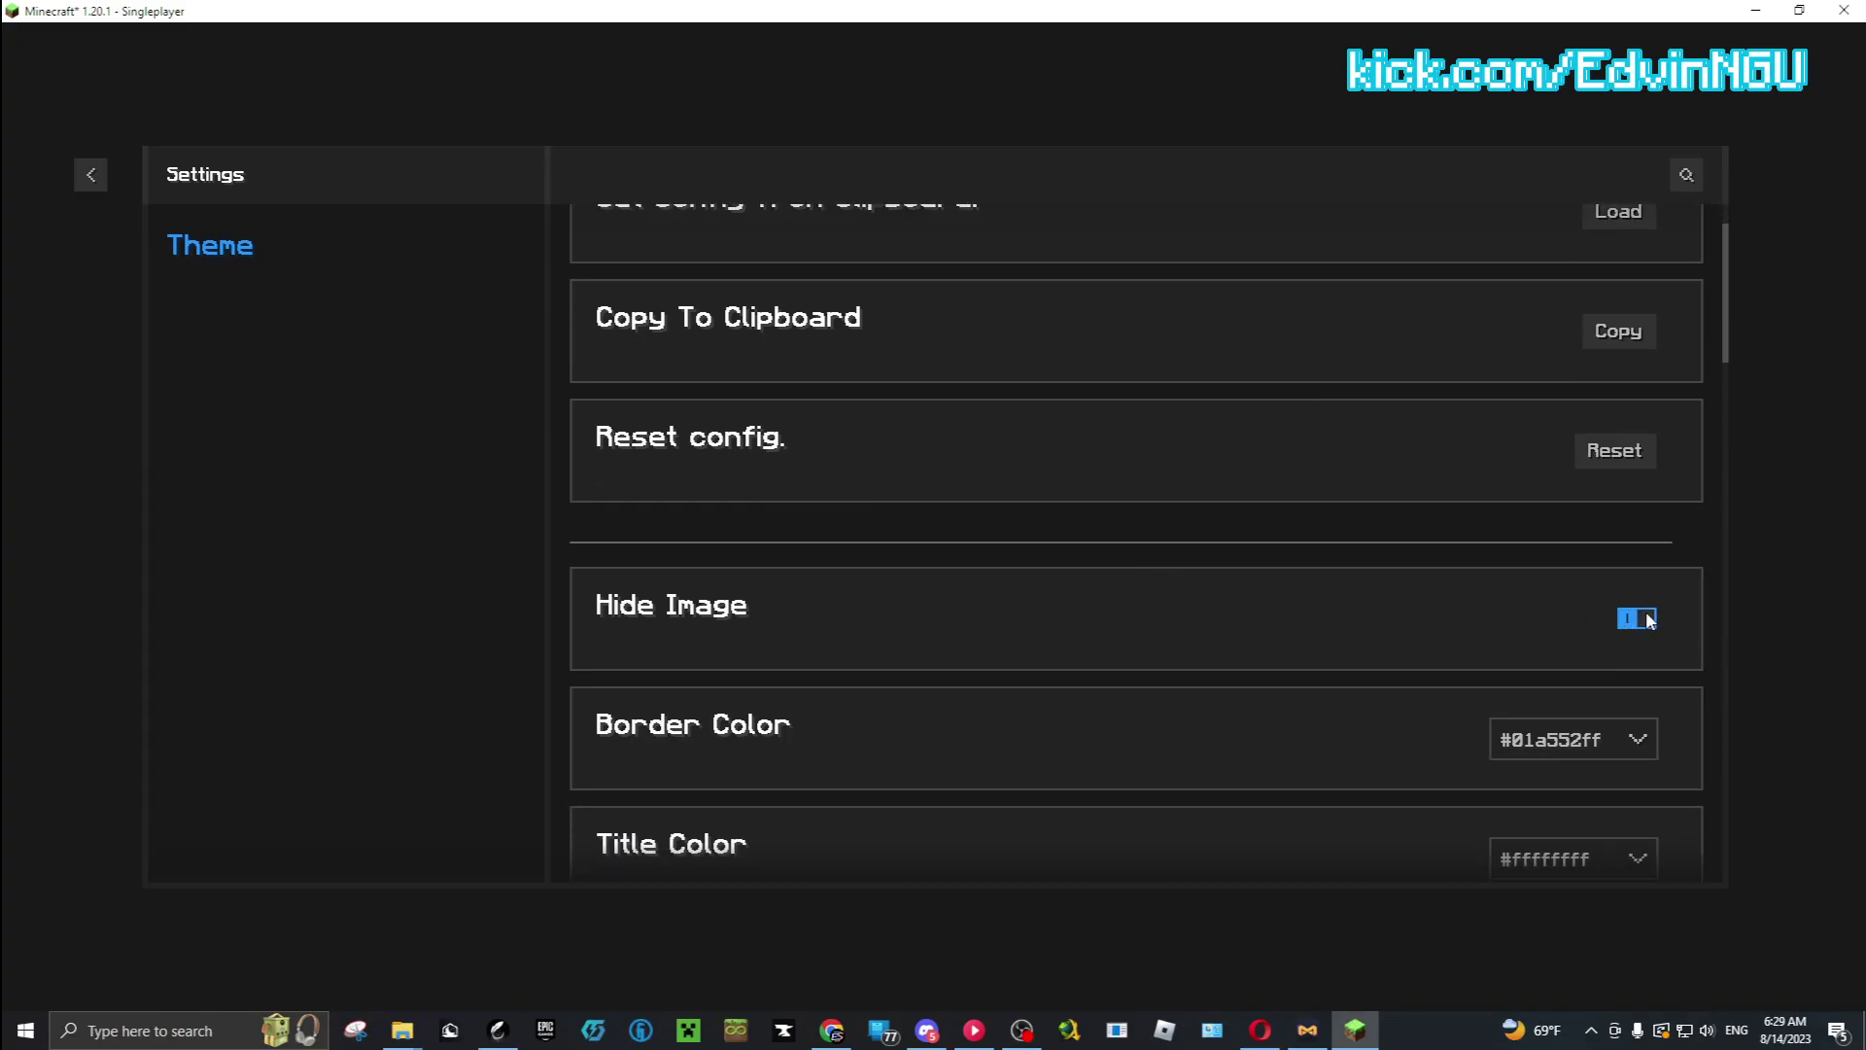
Turn Hide Image back off and leave the theme configuration for the game
scroll(1458, 617, "up", 2)
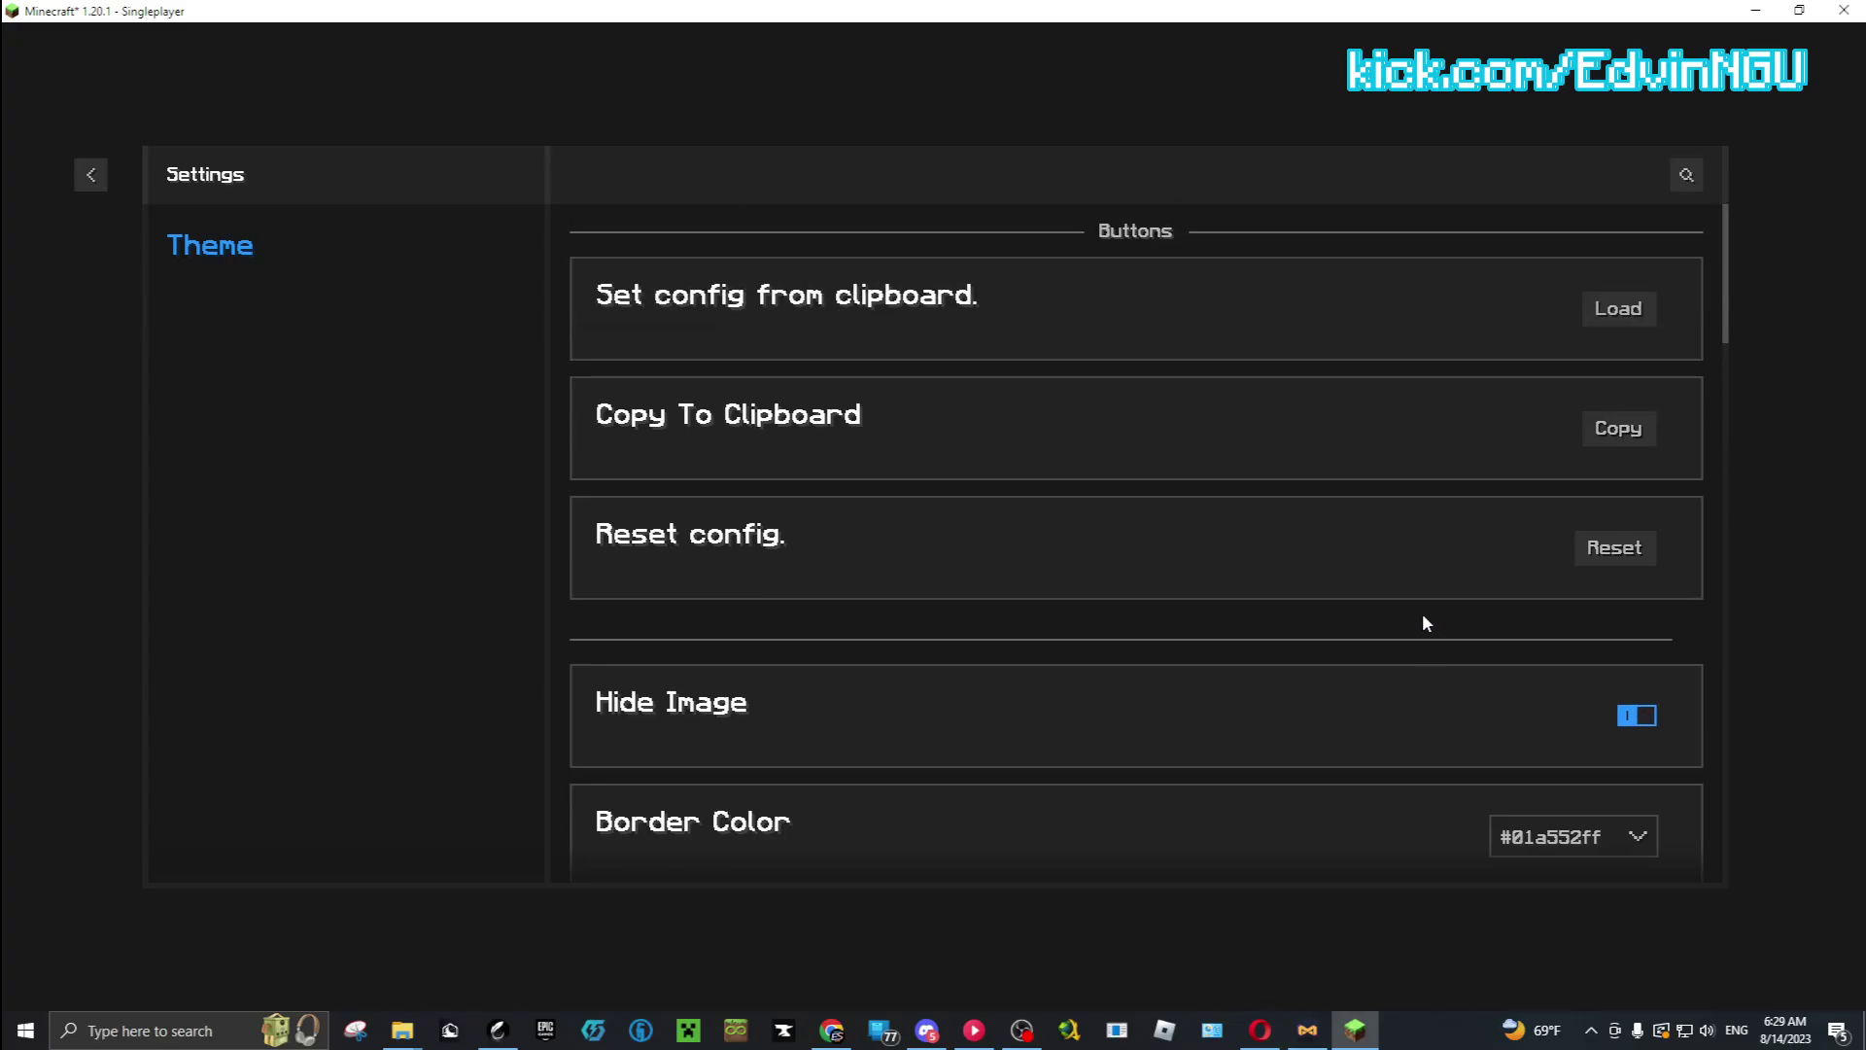
scroll(1048, 580, "down", 3)
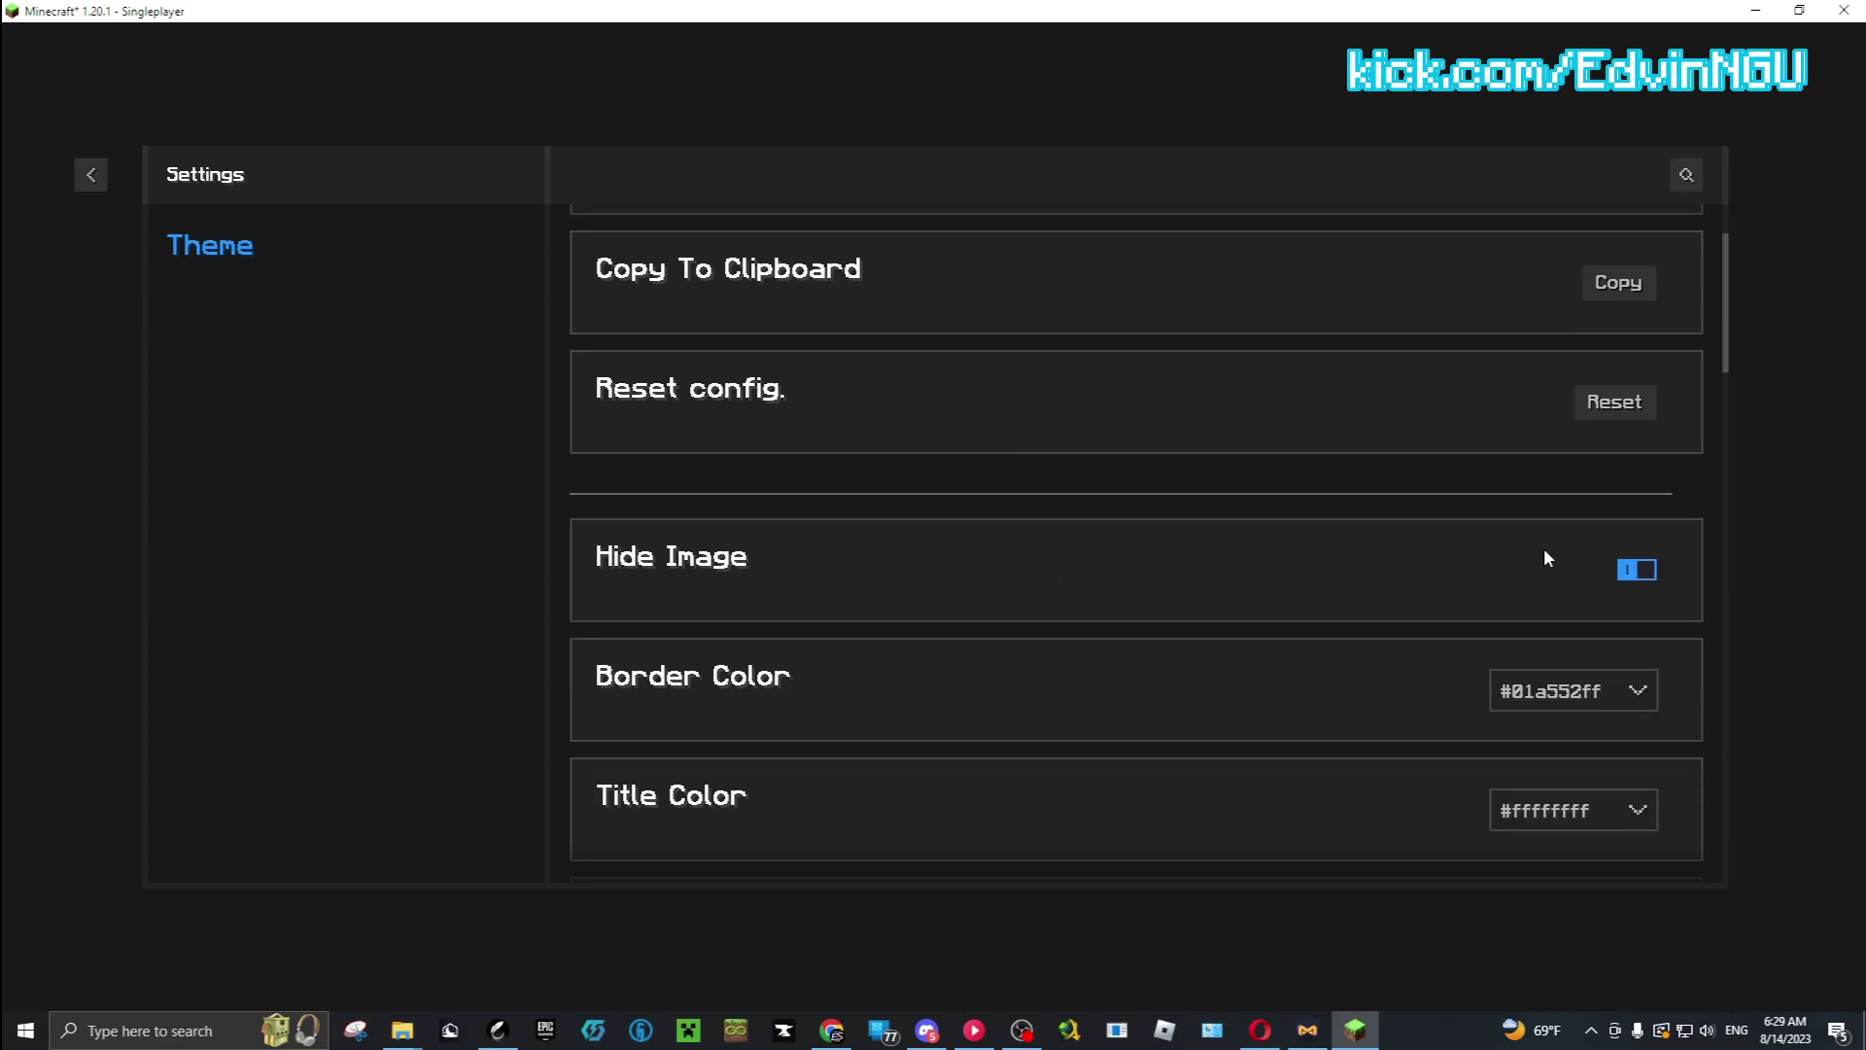
left_click(1635, 571)
key("Escape")
key("Escape")
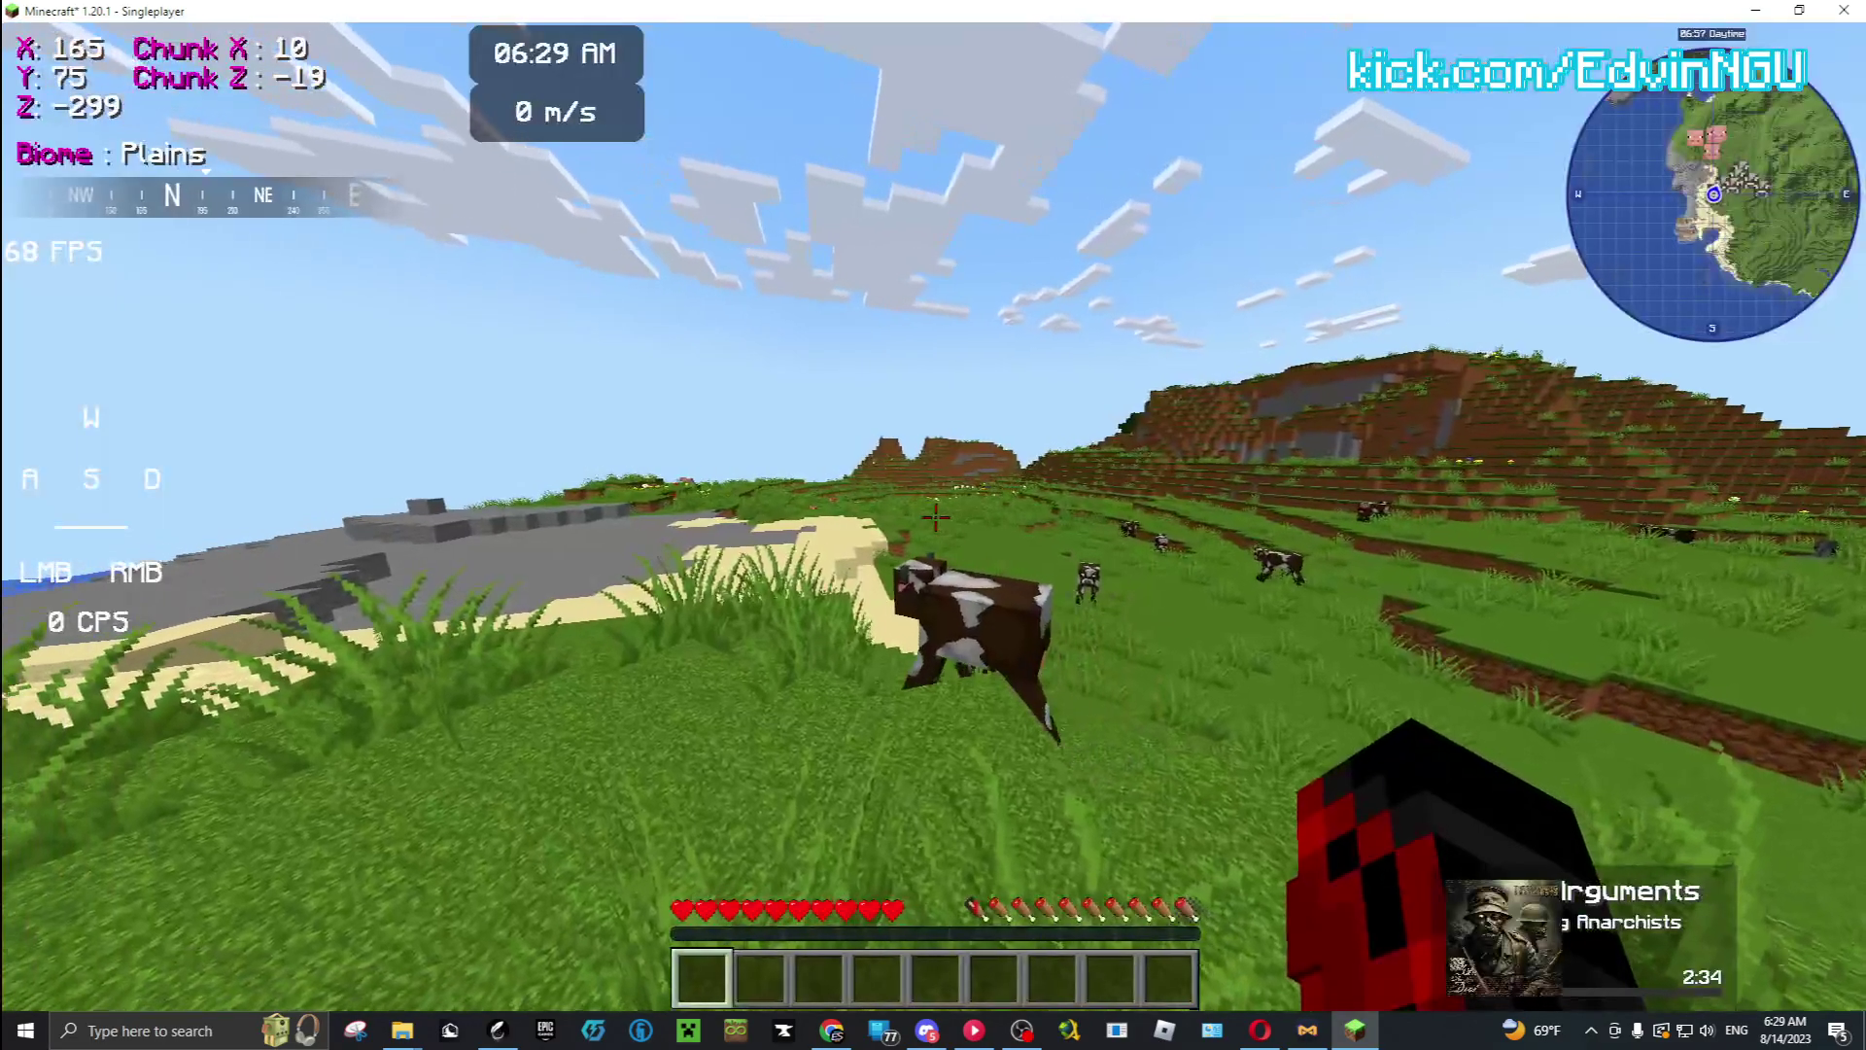
key("Escape")
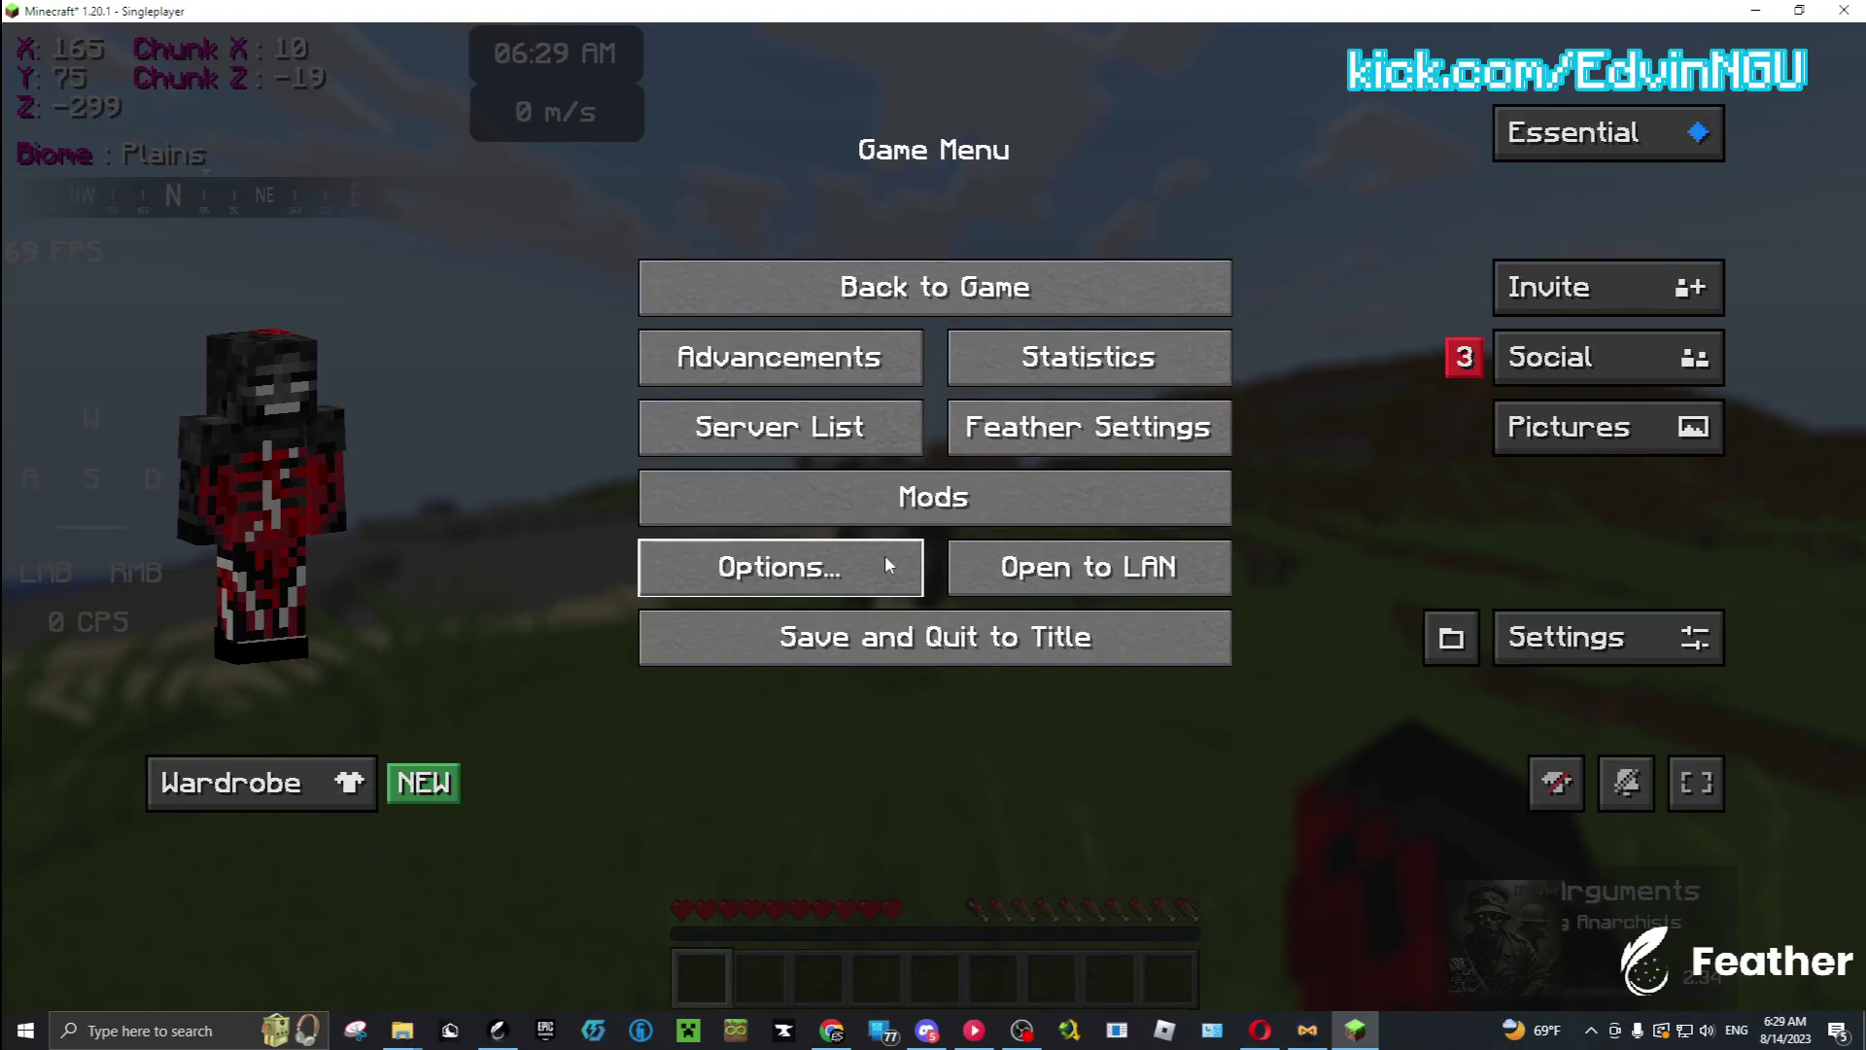
left_click(886, 561)
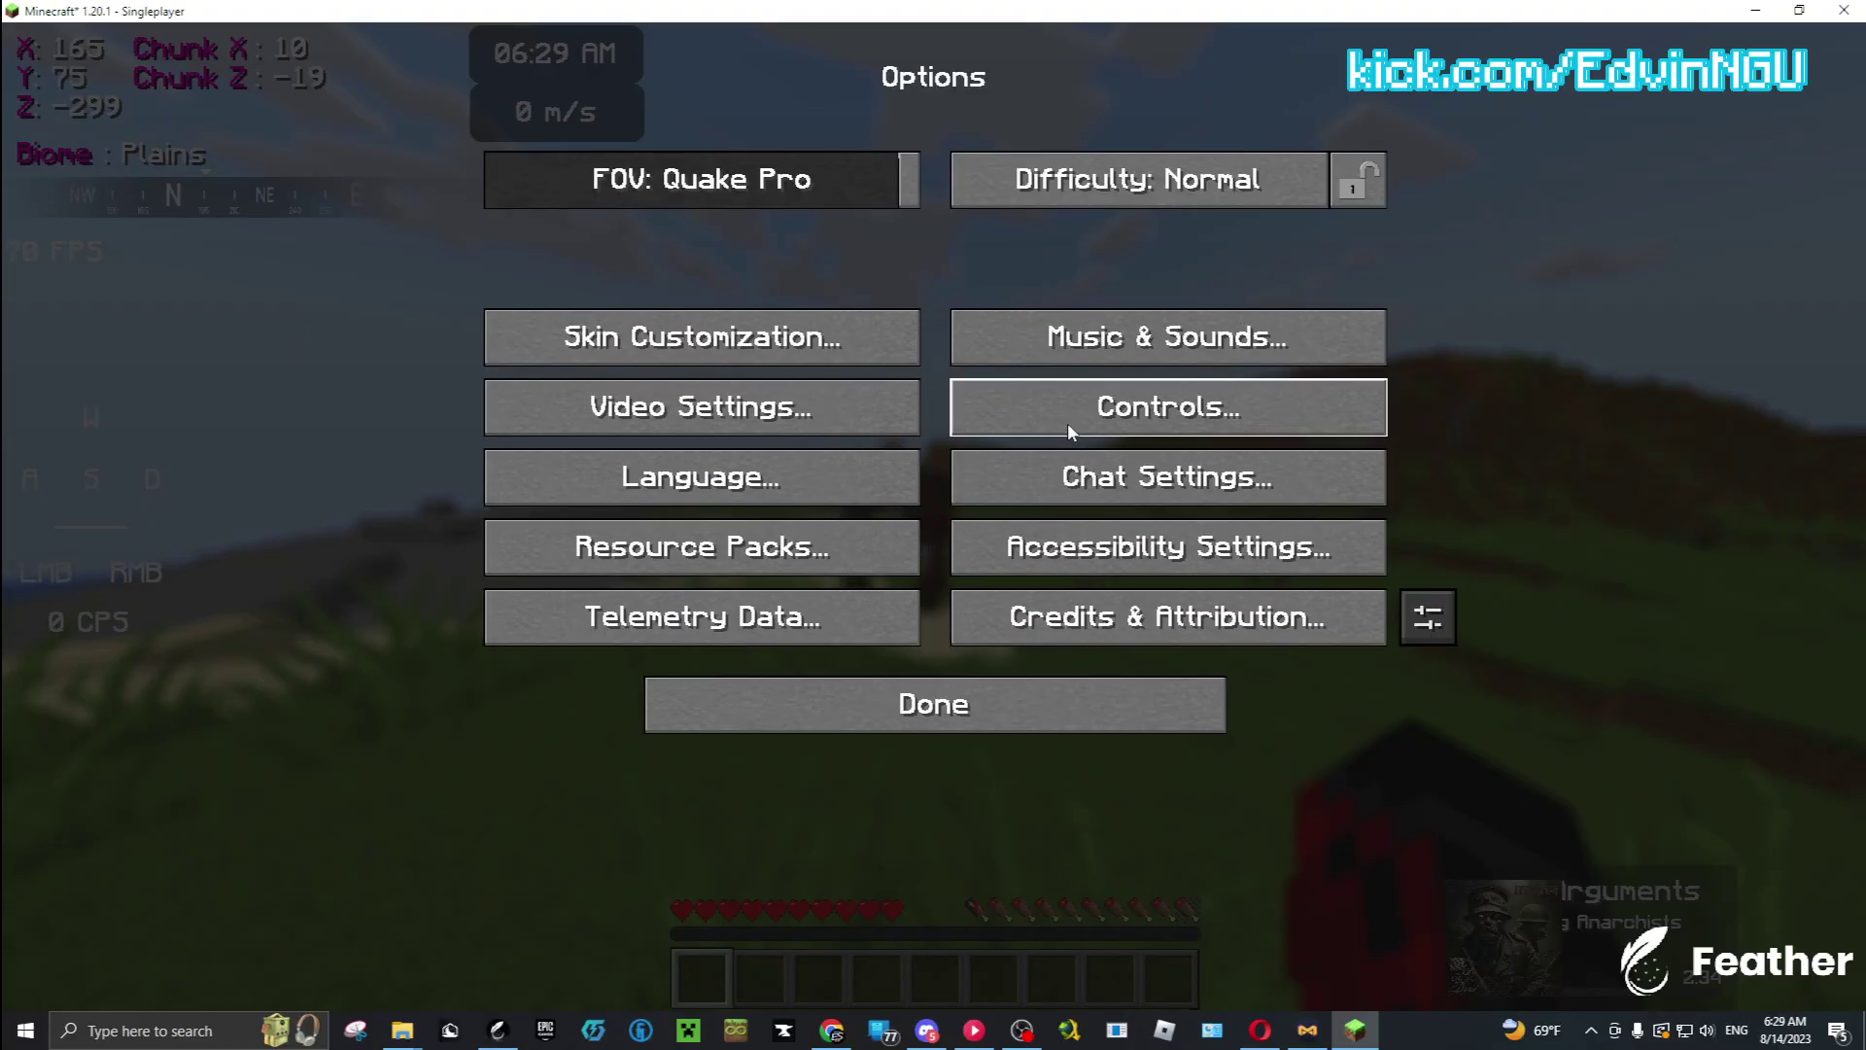
key("Escape")
key("Escape")
Pause the game and reopen Craftify's settings from the installed mods list
key("Escape")
left_click(902, 515)
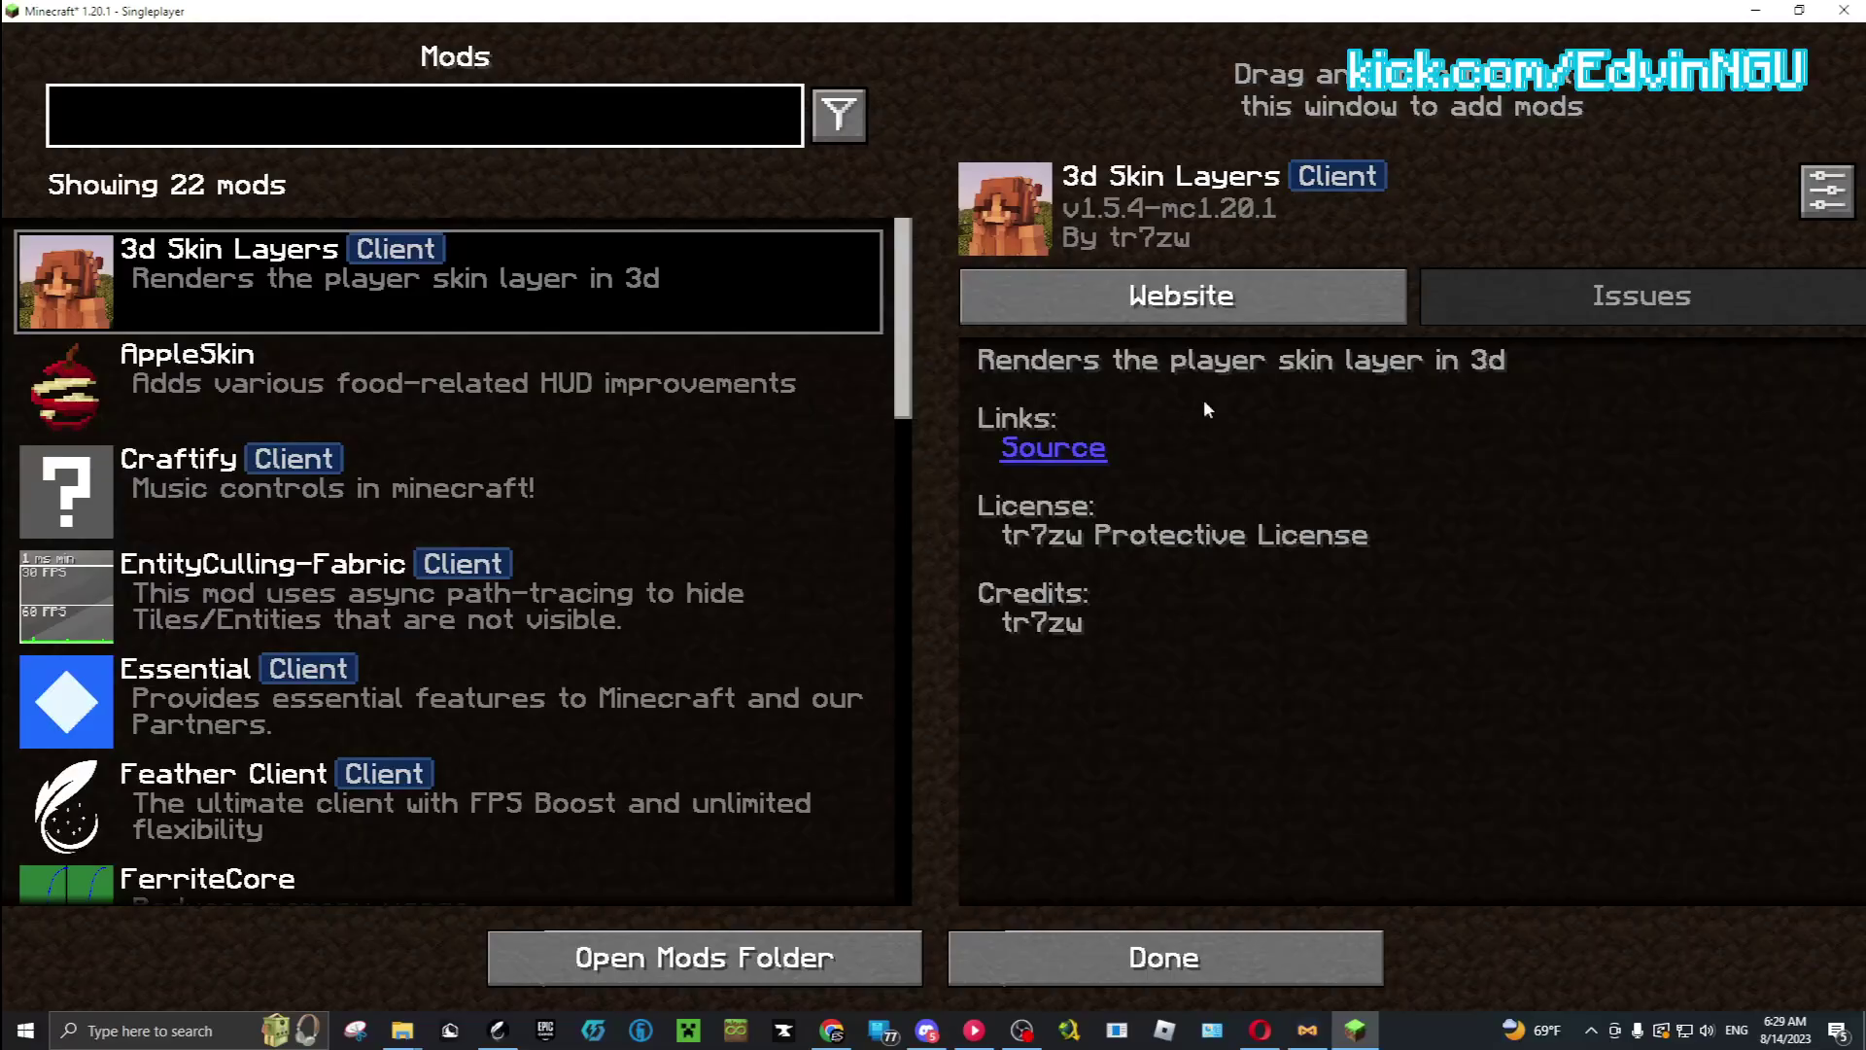
left_click(554, 479)
left_click(1817, 191)
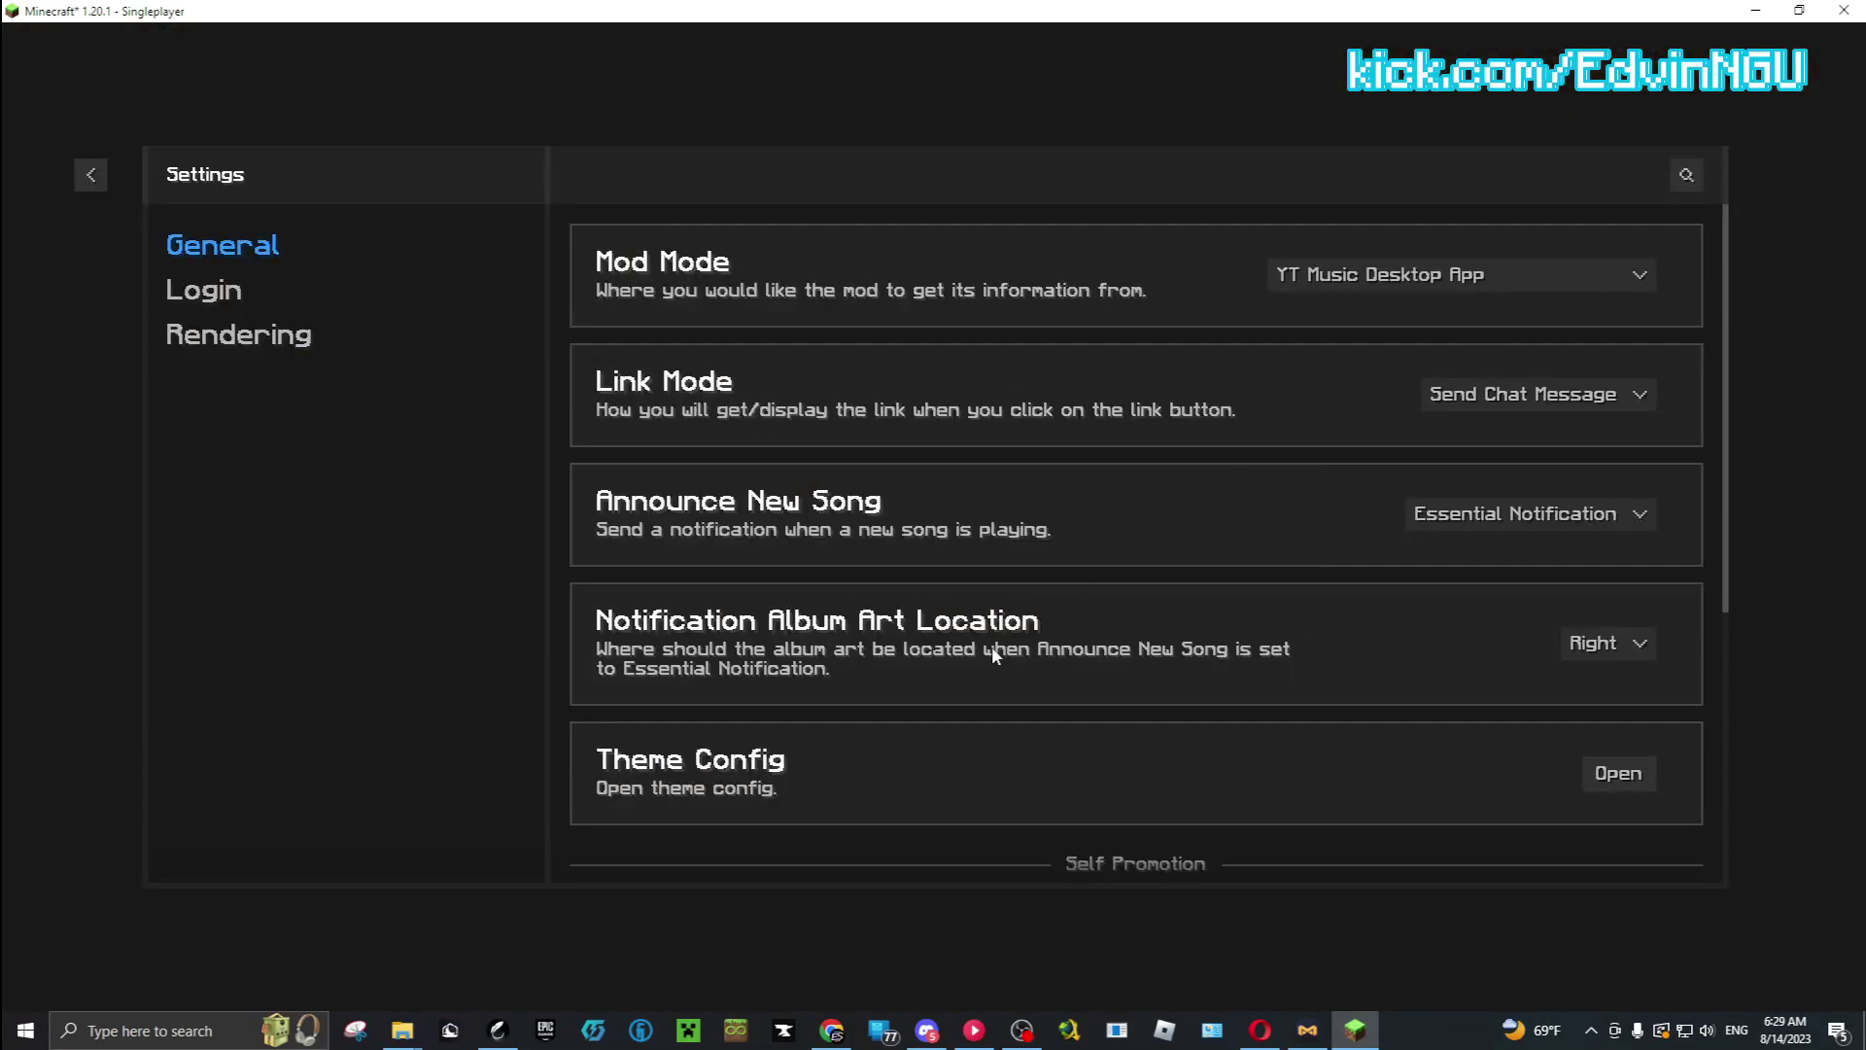
Look through the General settings and the theme configuration options, and return to Craftify's main settings
scroll(1375, 654, "down", 5)
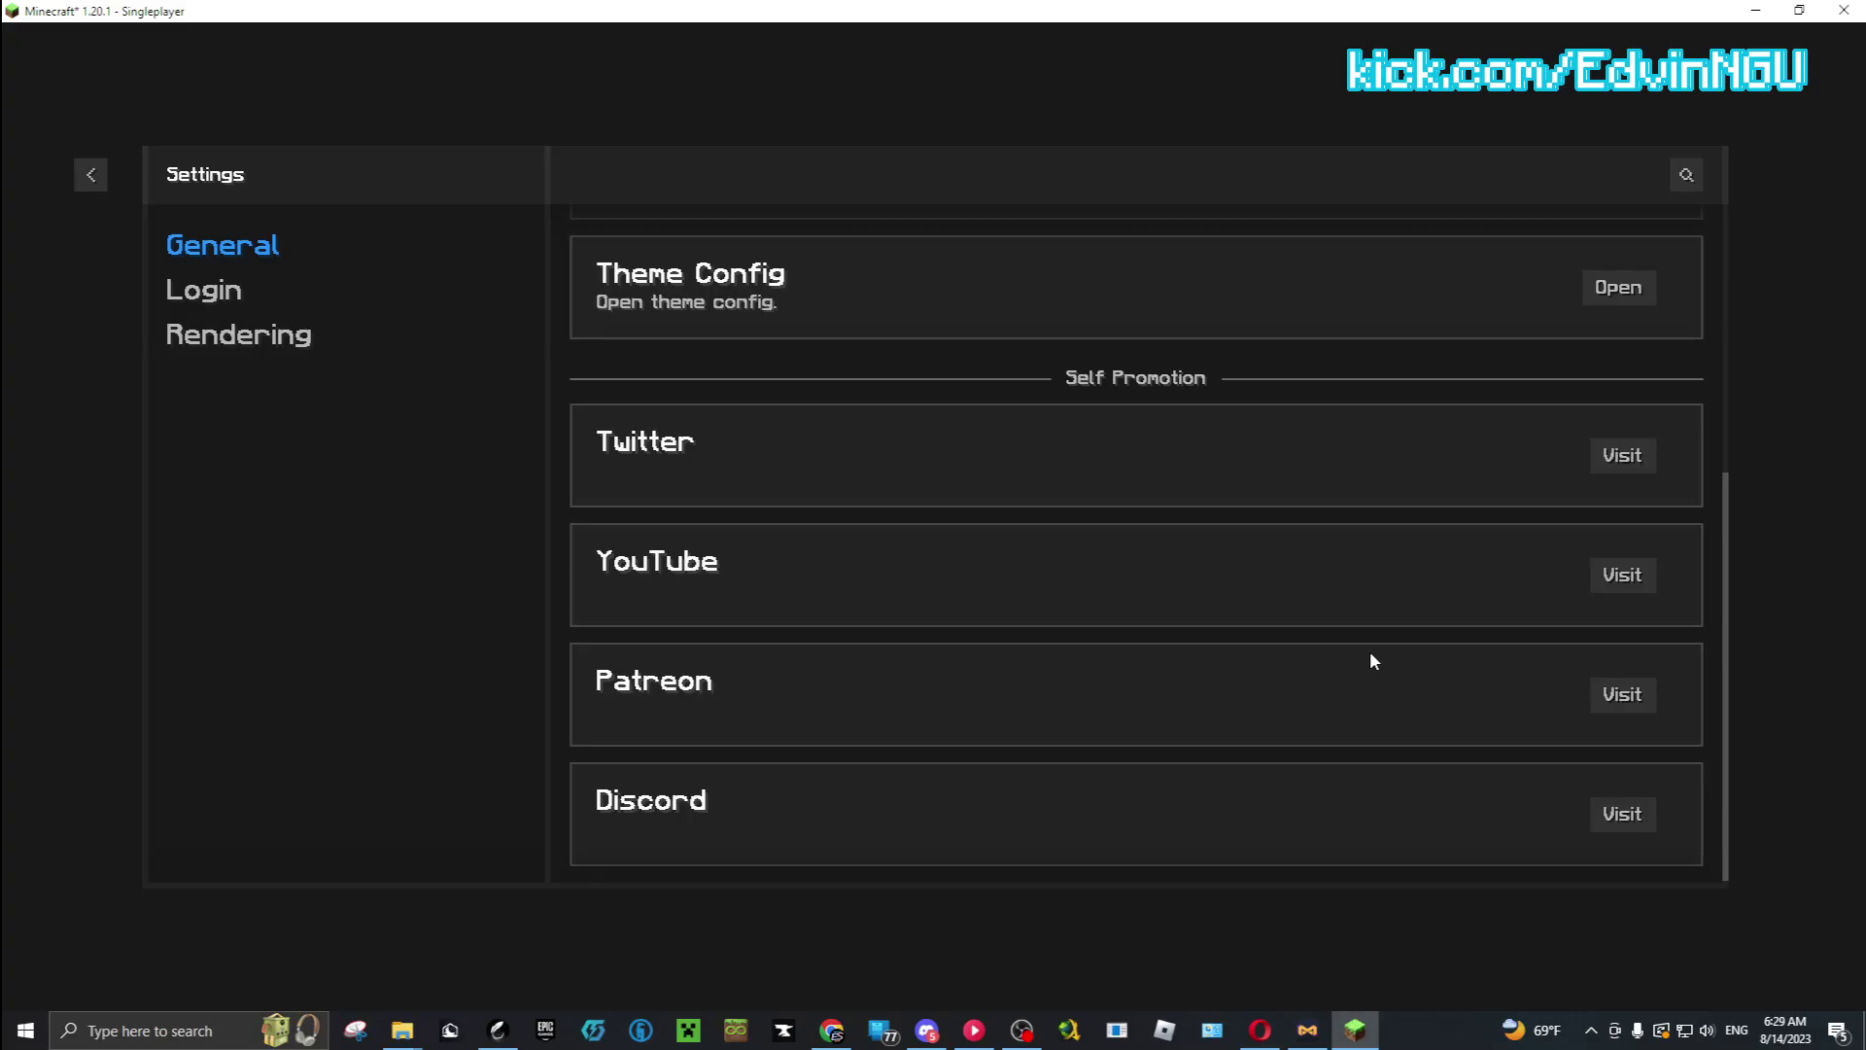
scroll(1366, 650, "up", 3)
scroll(1365, 652, "up", 2)
scroll(1309, 591, "down", 3)
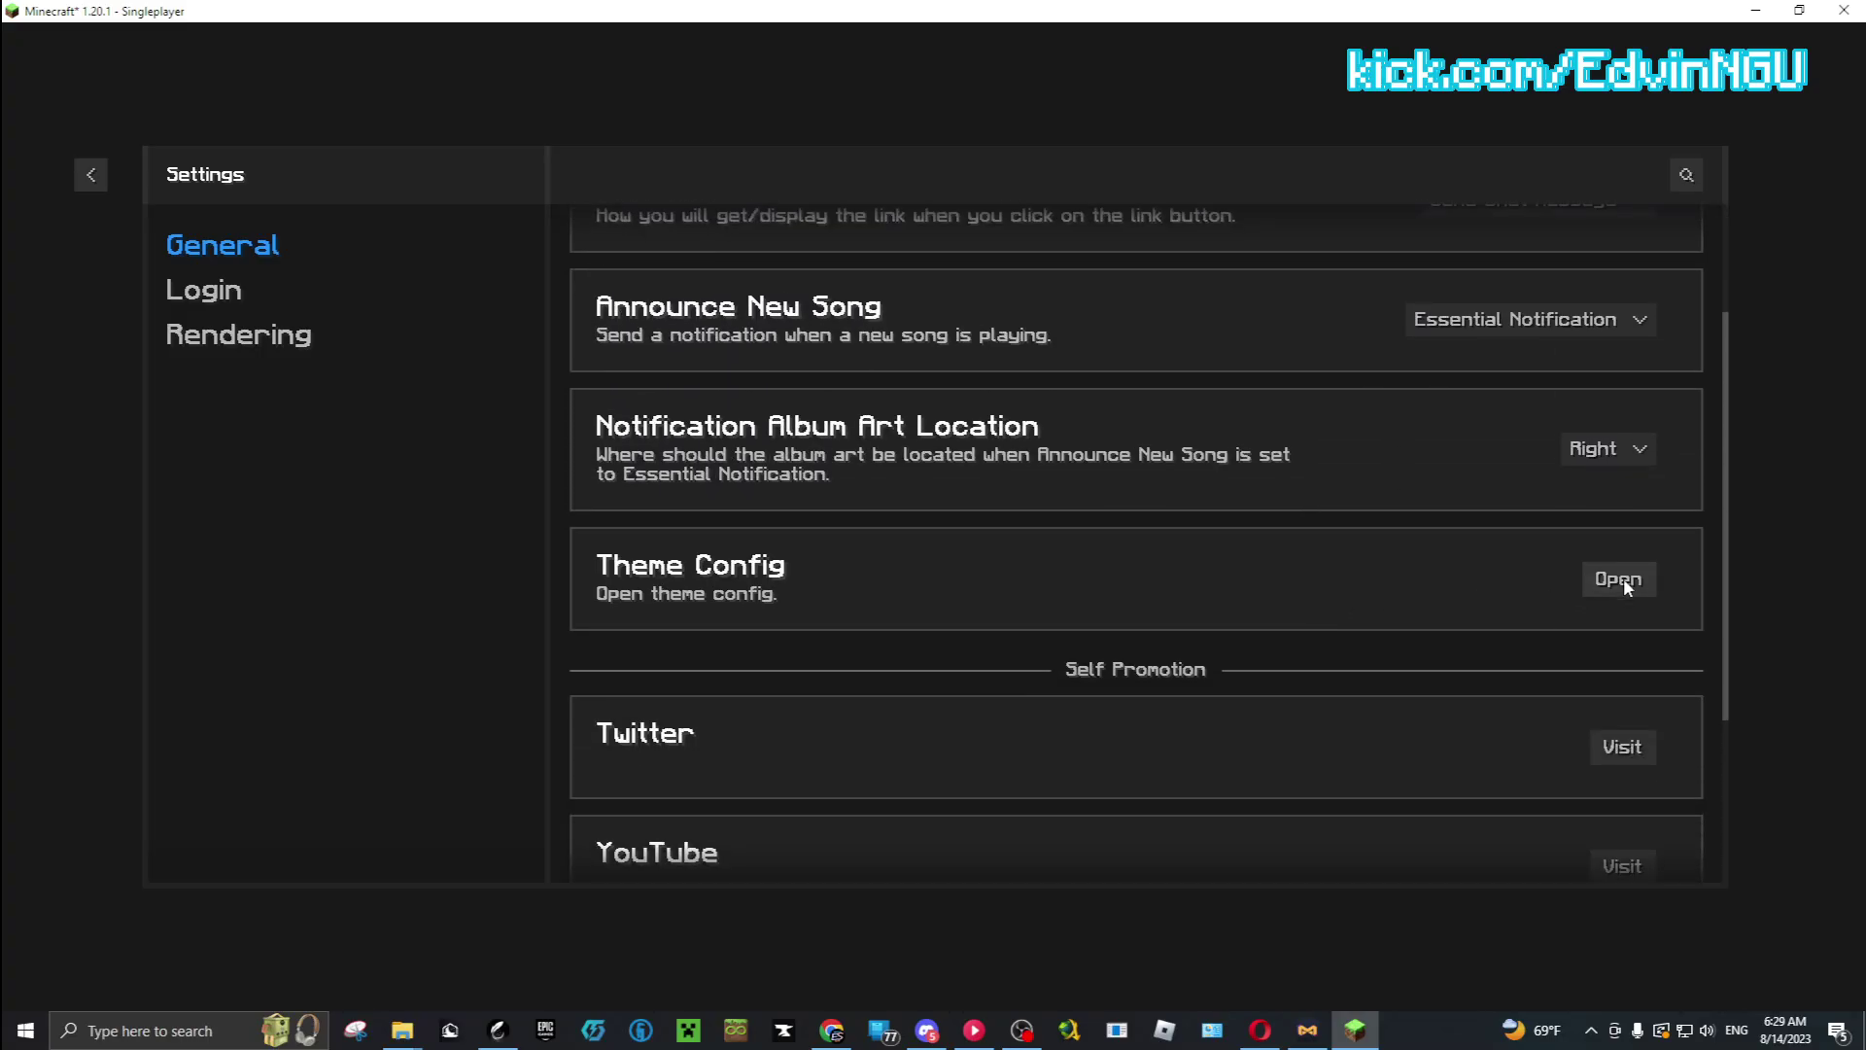
left_click(1621, 579)
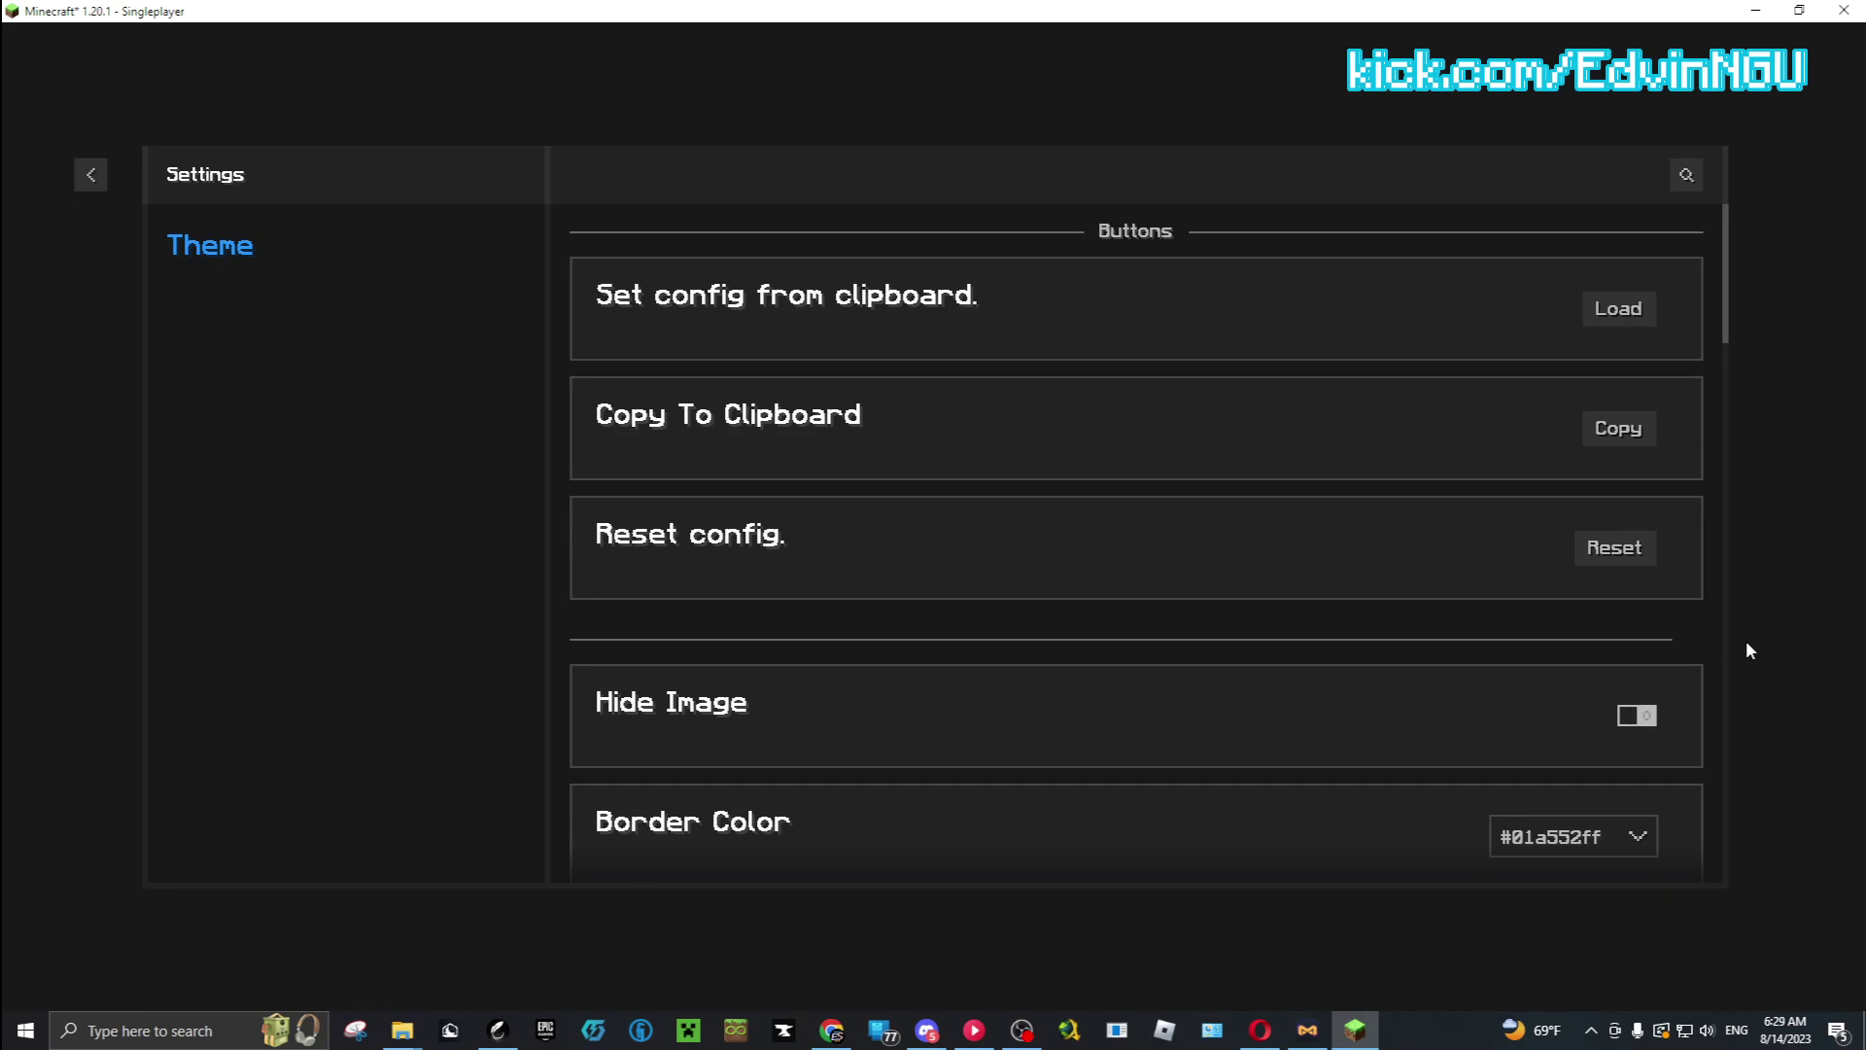
scroll(1342, 632, "down", 3)
scroll(1402, 677, "up", 3)
left_click(91, 175)
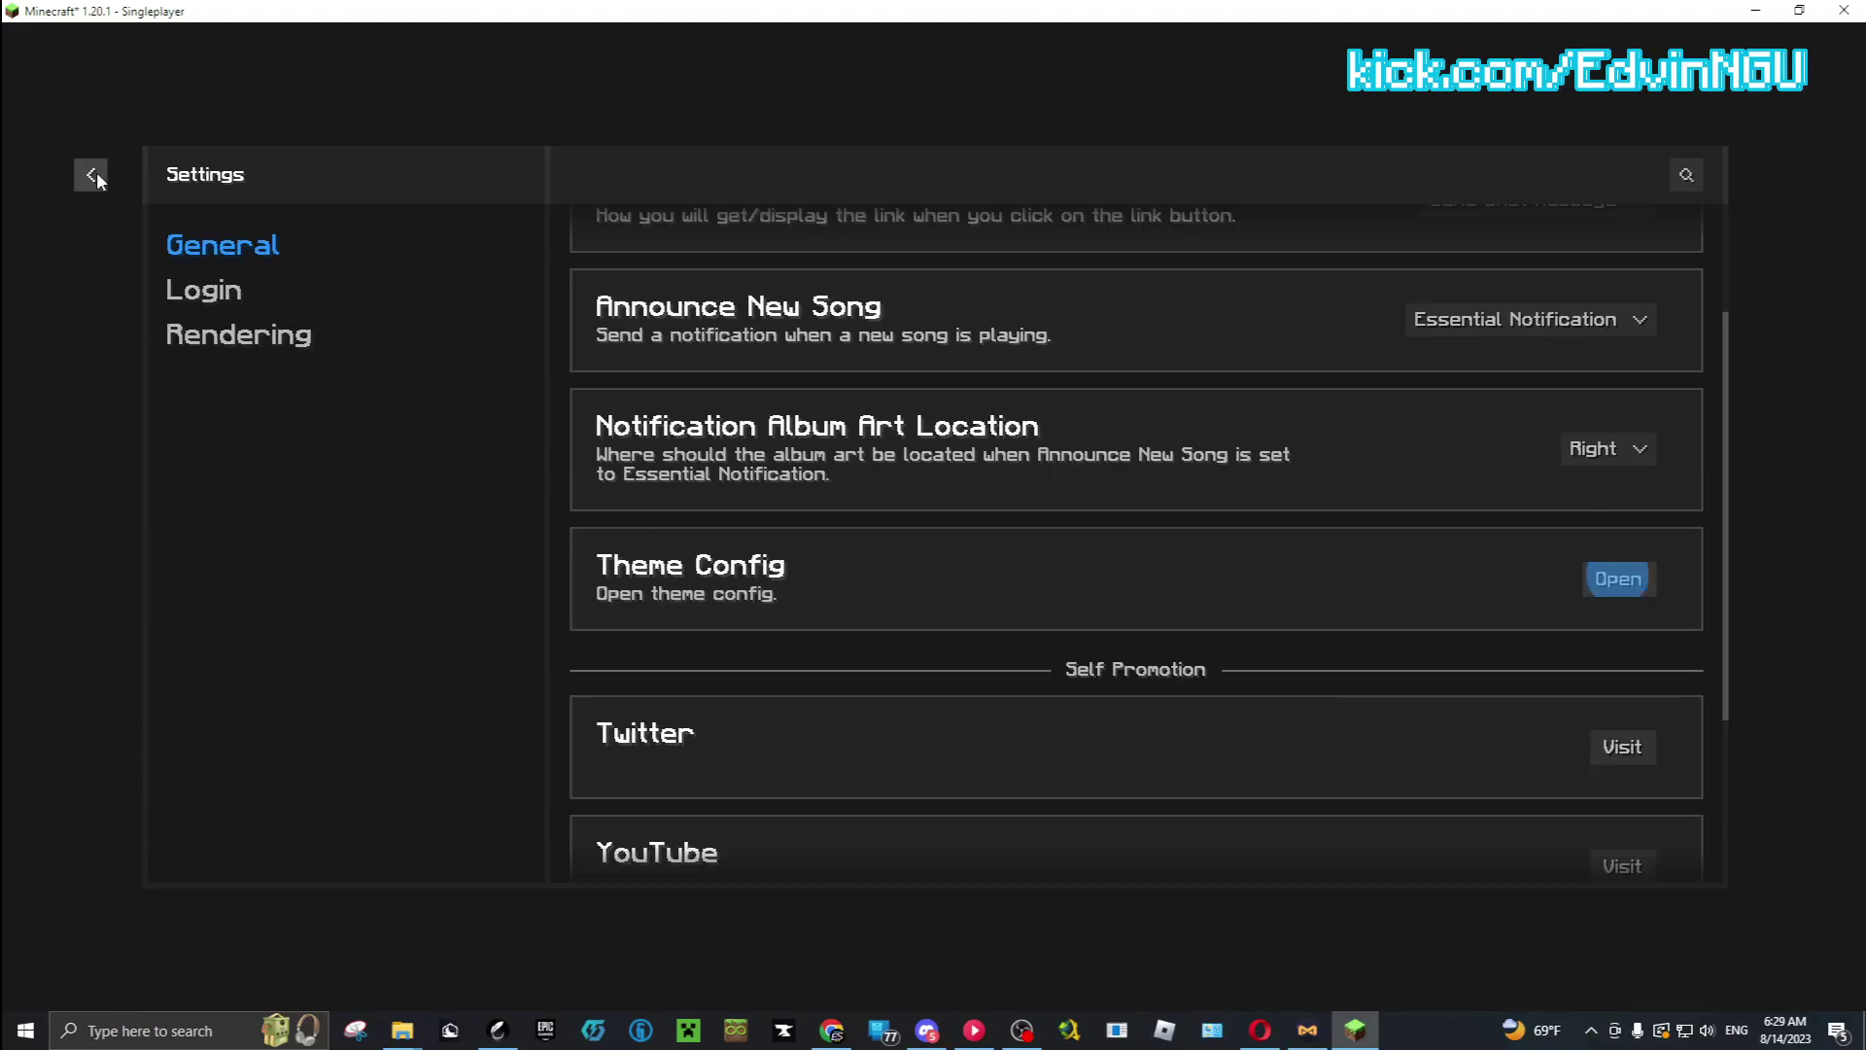
Show Craftify's Login settings, switch to the YouTube Music desktop app and move its window into view over the game
left_click(229, 299)
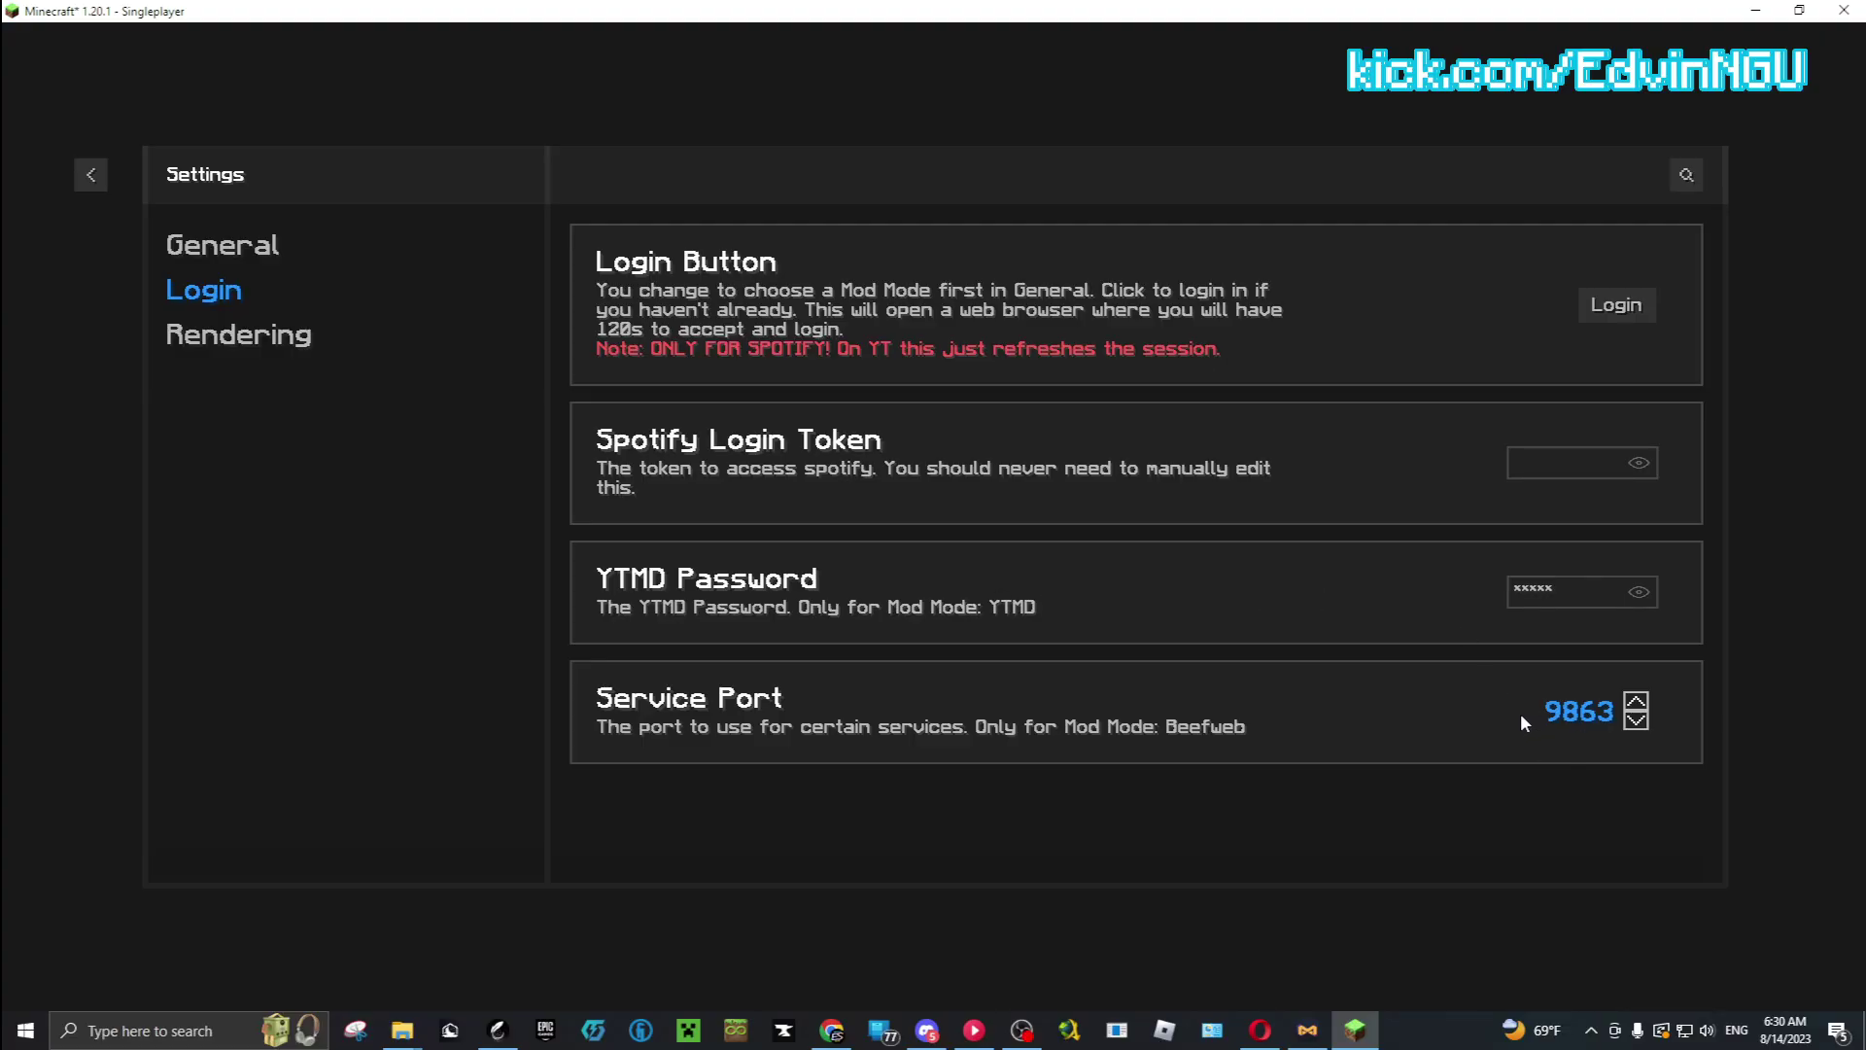
left_click(972, 1029)
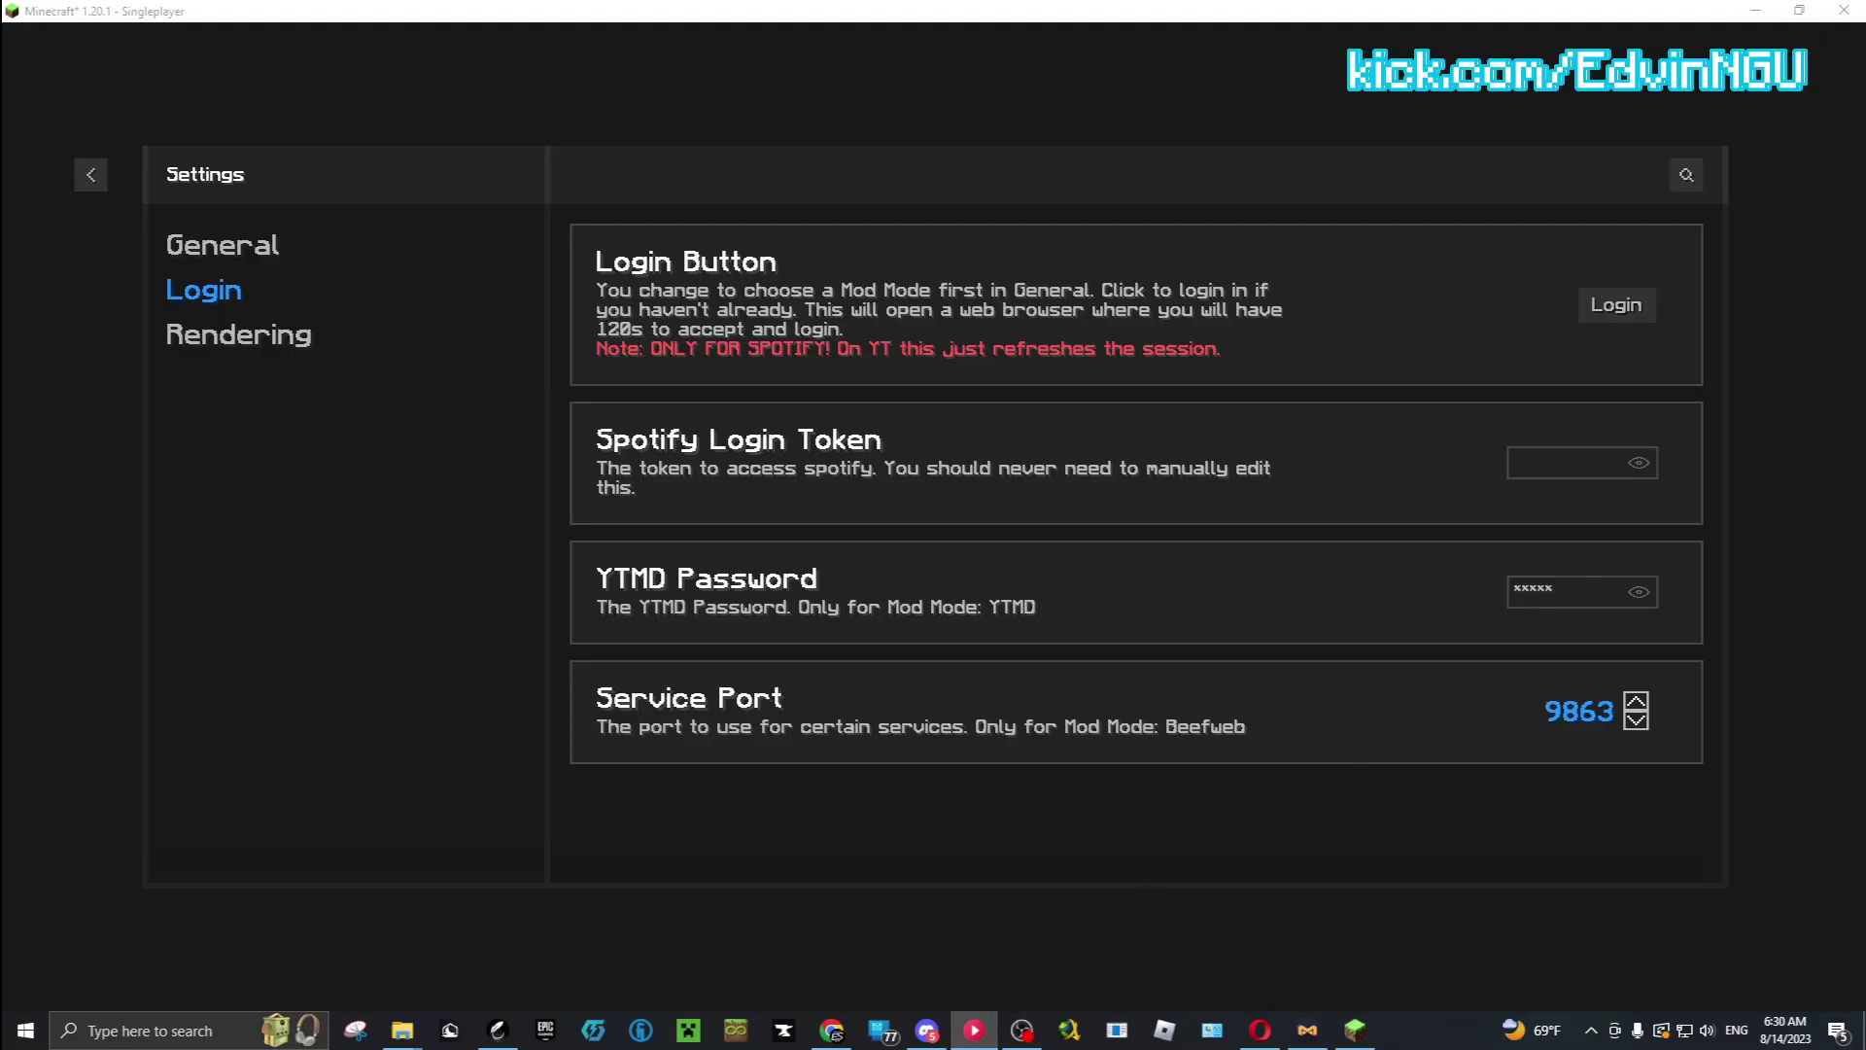
left_click_drag(1865, 218, 745, 236)
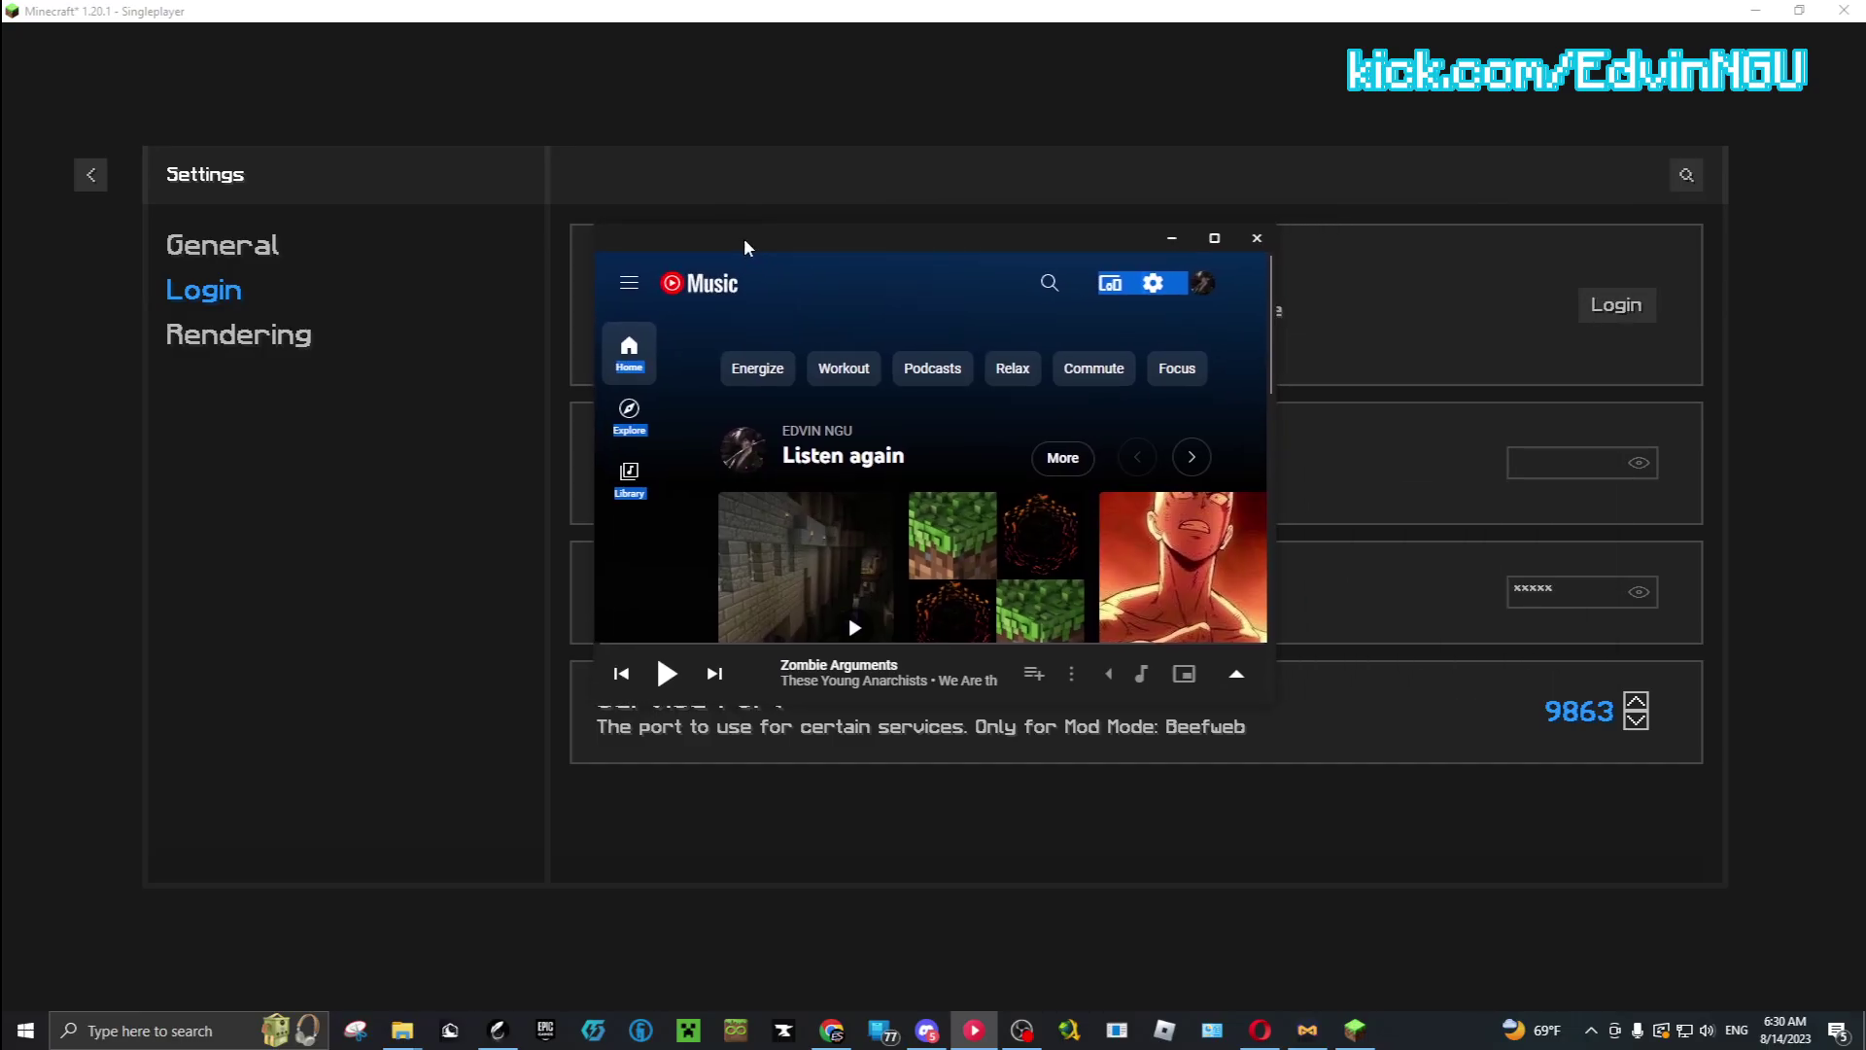
Maximize the YouTube Music desktop app and show its settings window, then close it again
left_click(1205, 239)
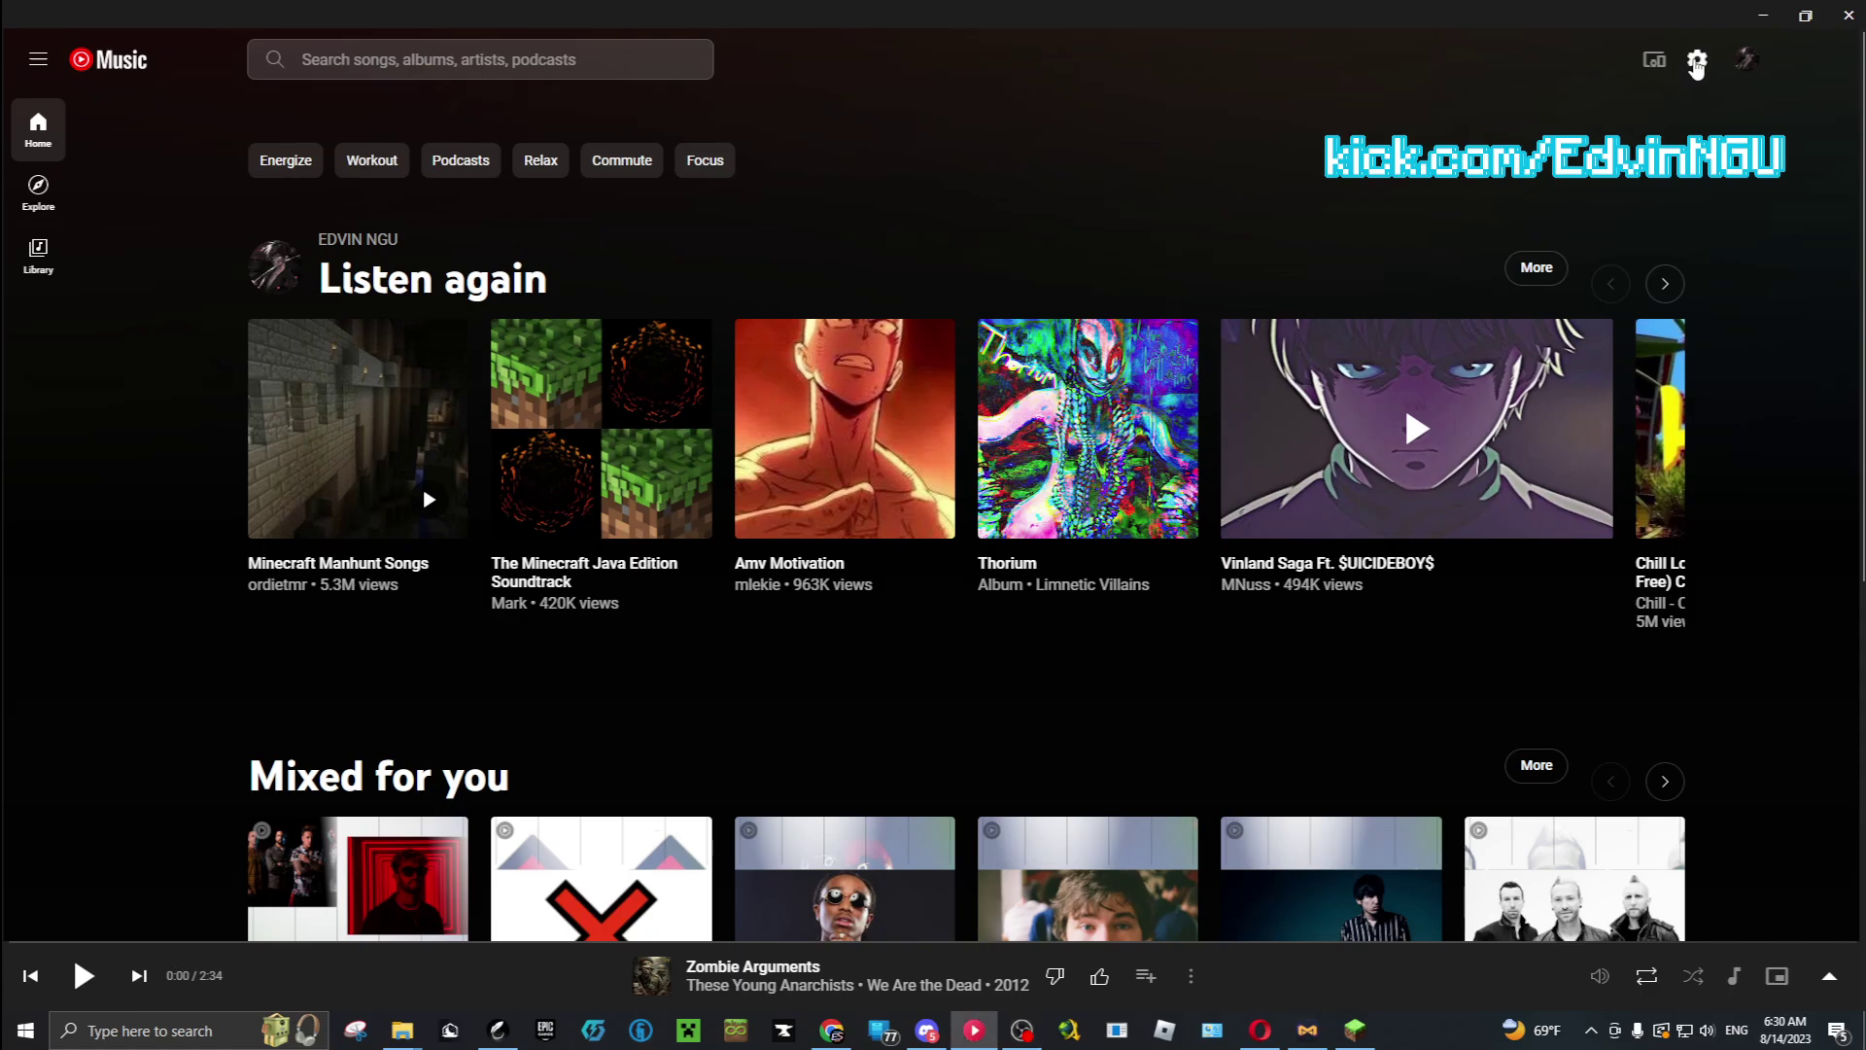
left_click(1697, 62)
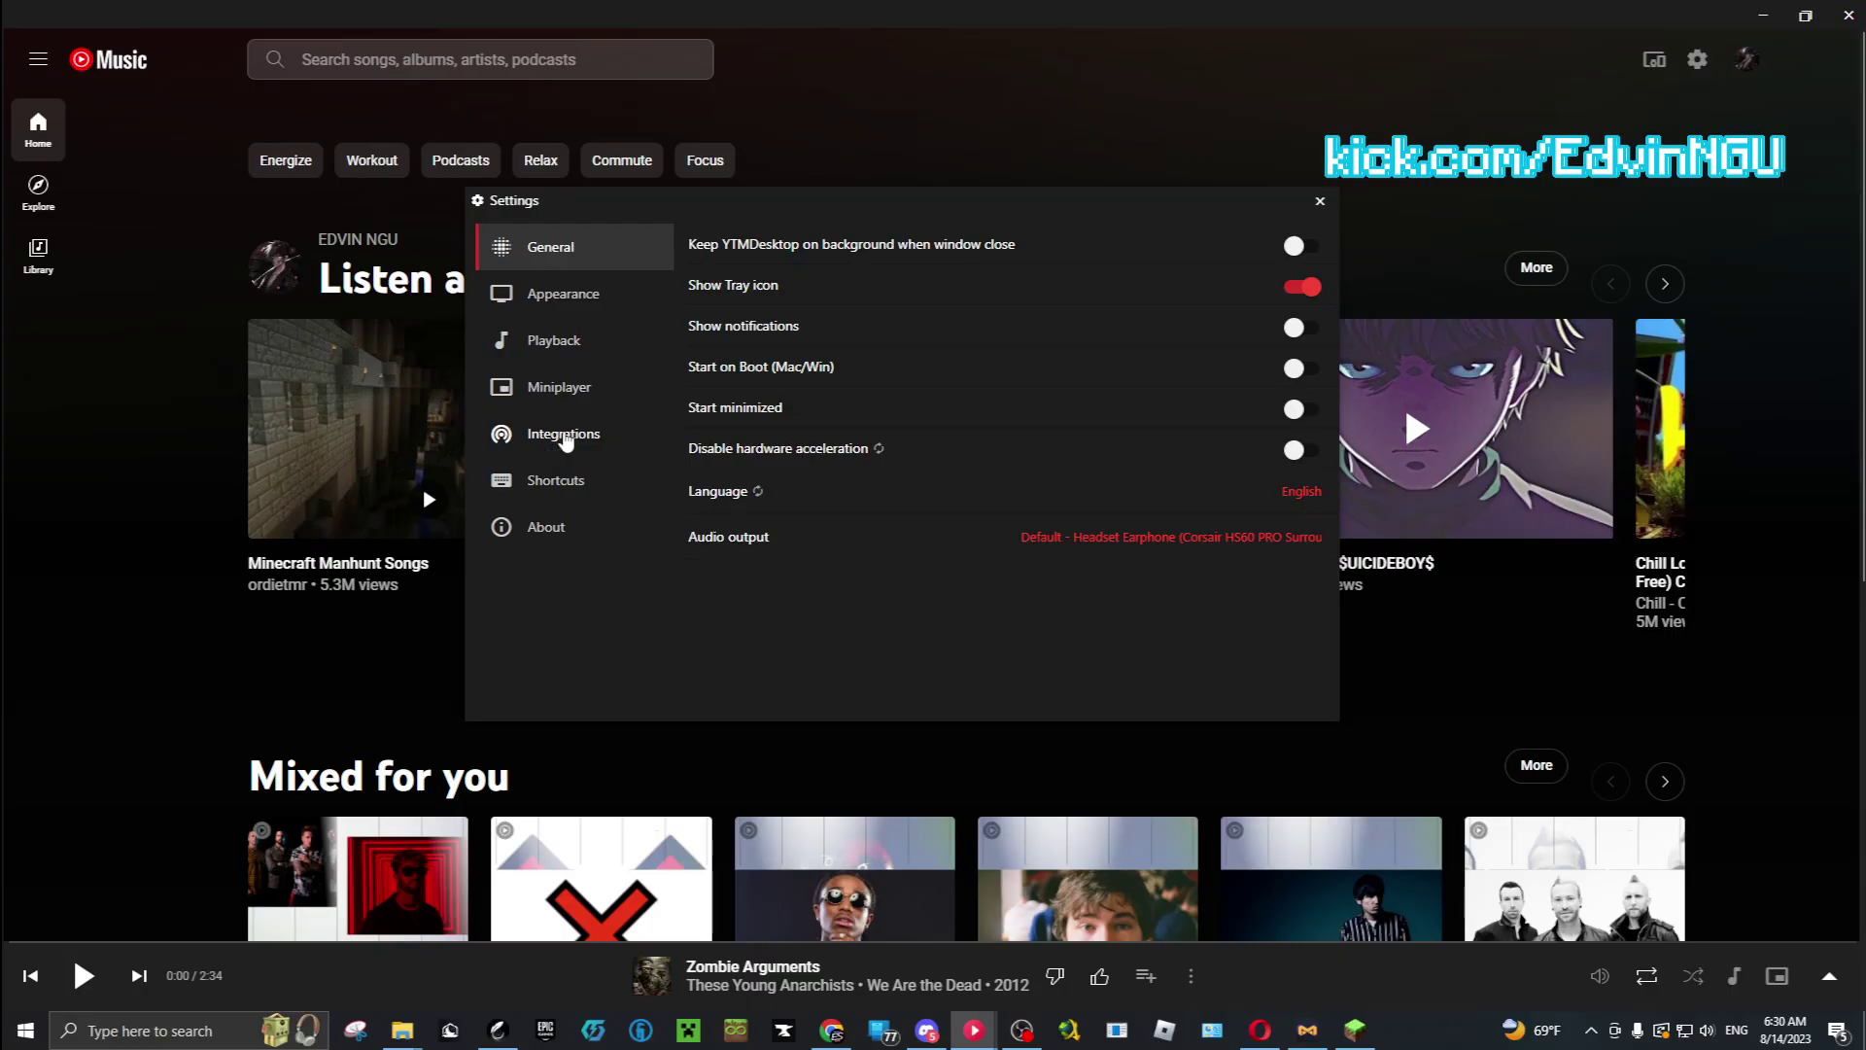
key("Escape")
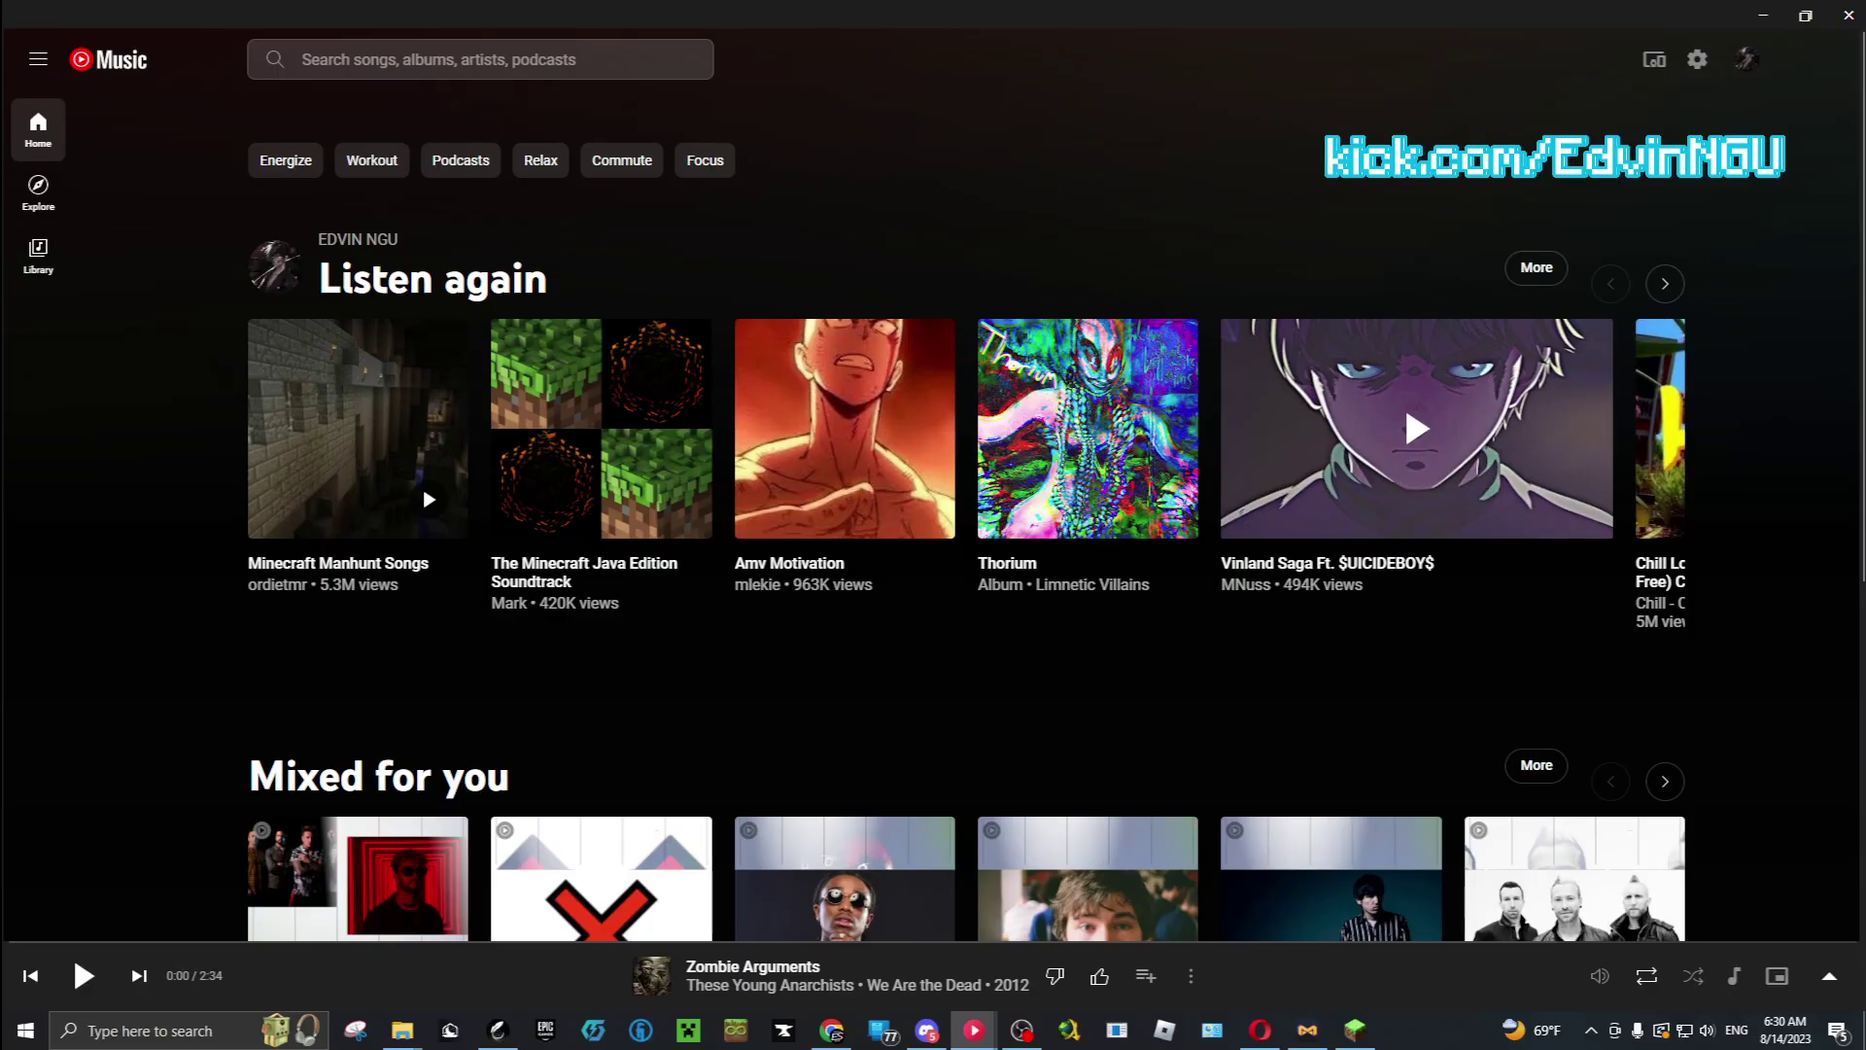
Capture the YouTube Music app's Integrations settings with the Snipping Tool, showing the Remote control options with the password blacked out
left_click(355, 1030)
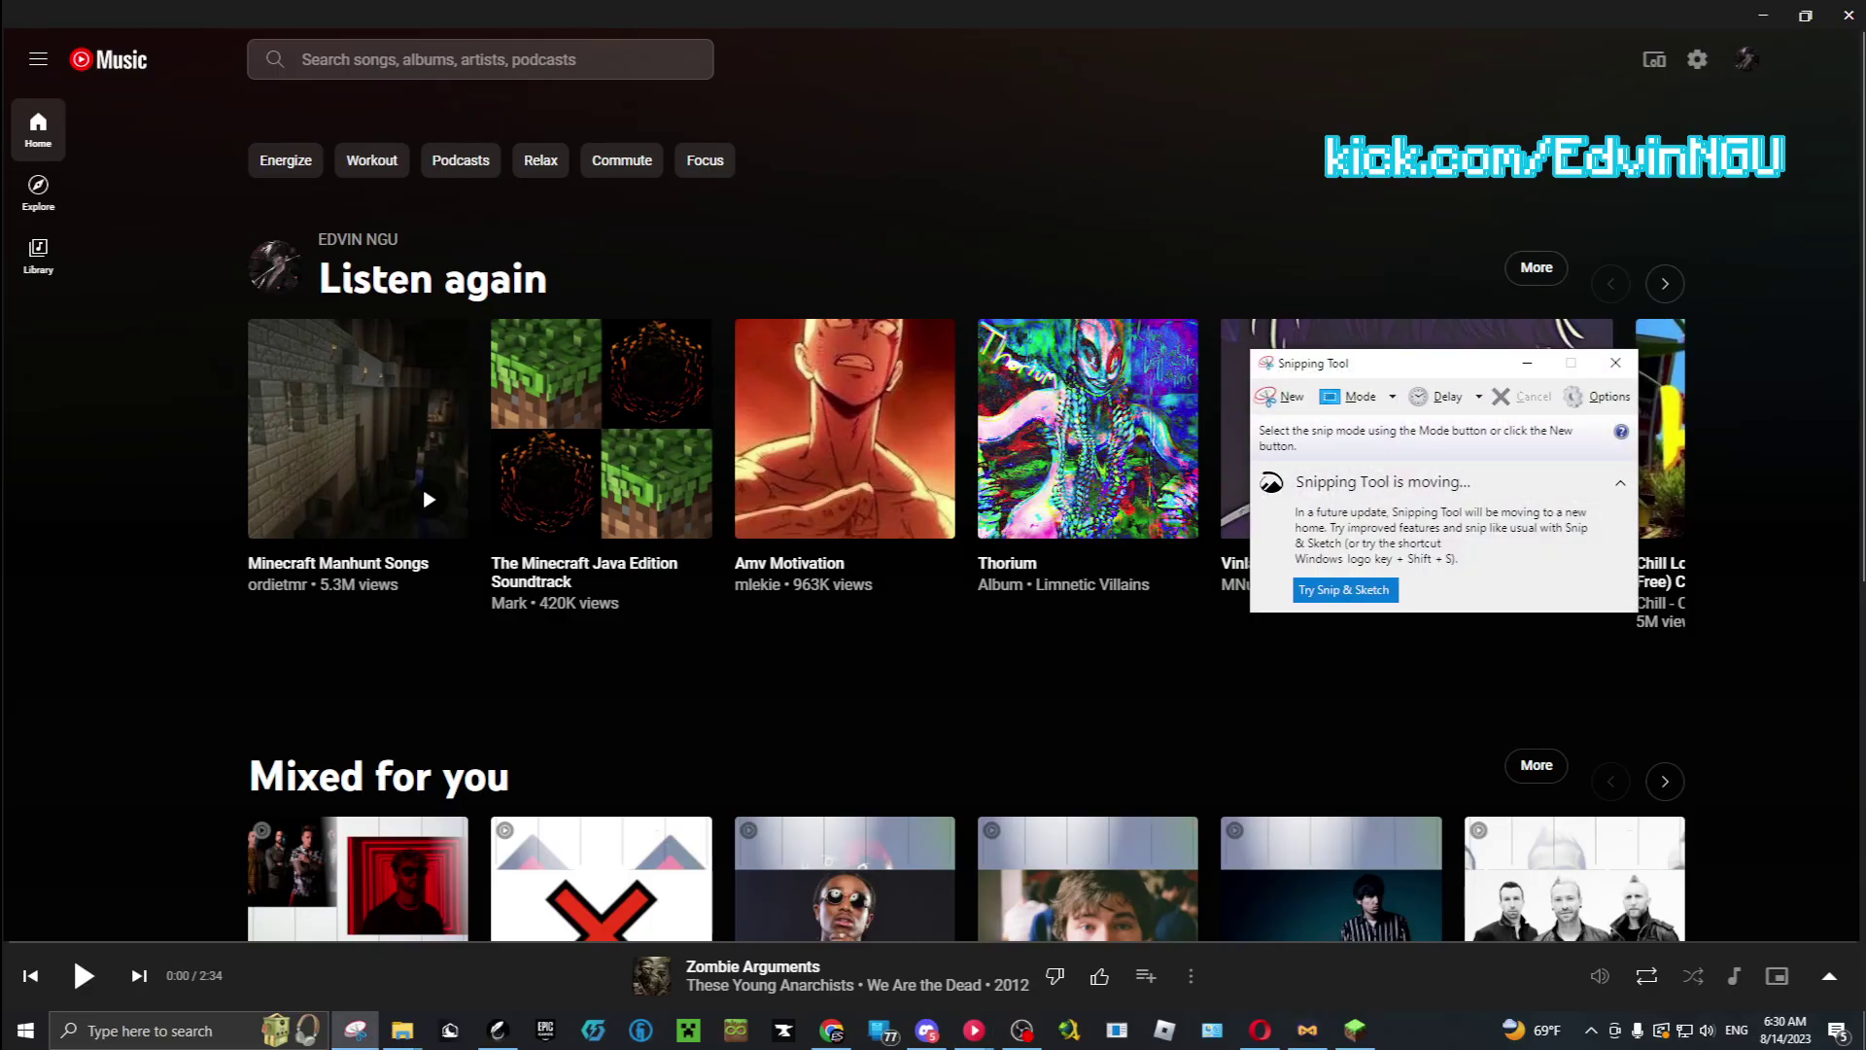
left_click(1279, 397)
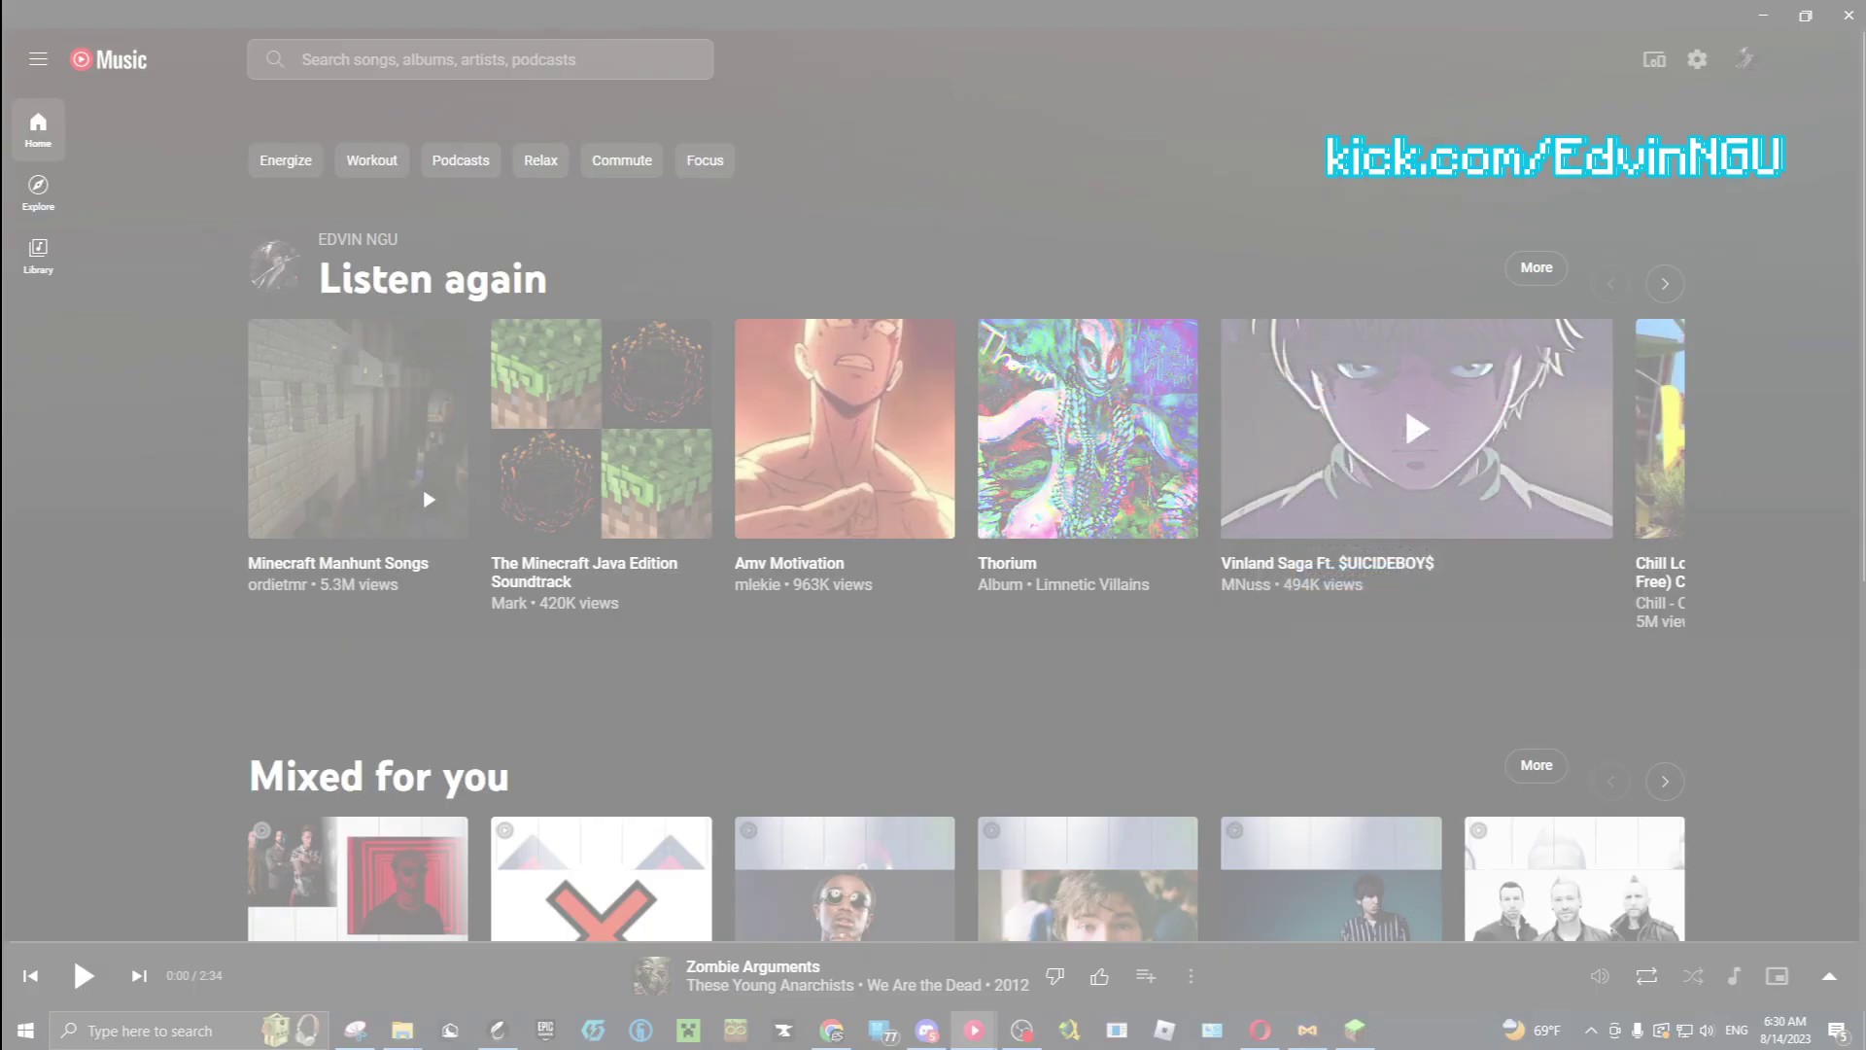
key("Escape")
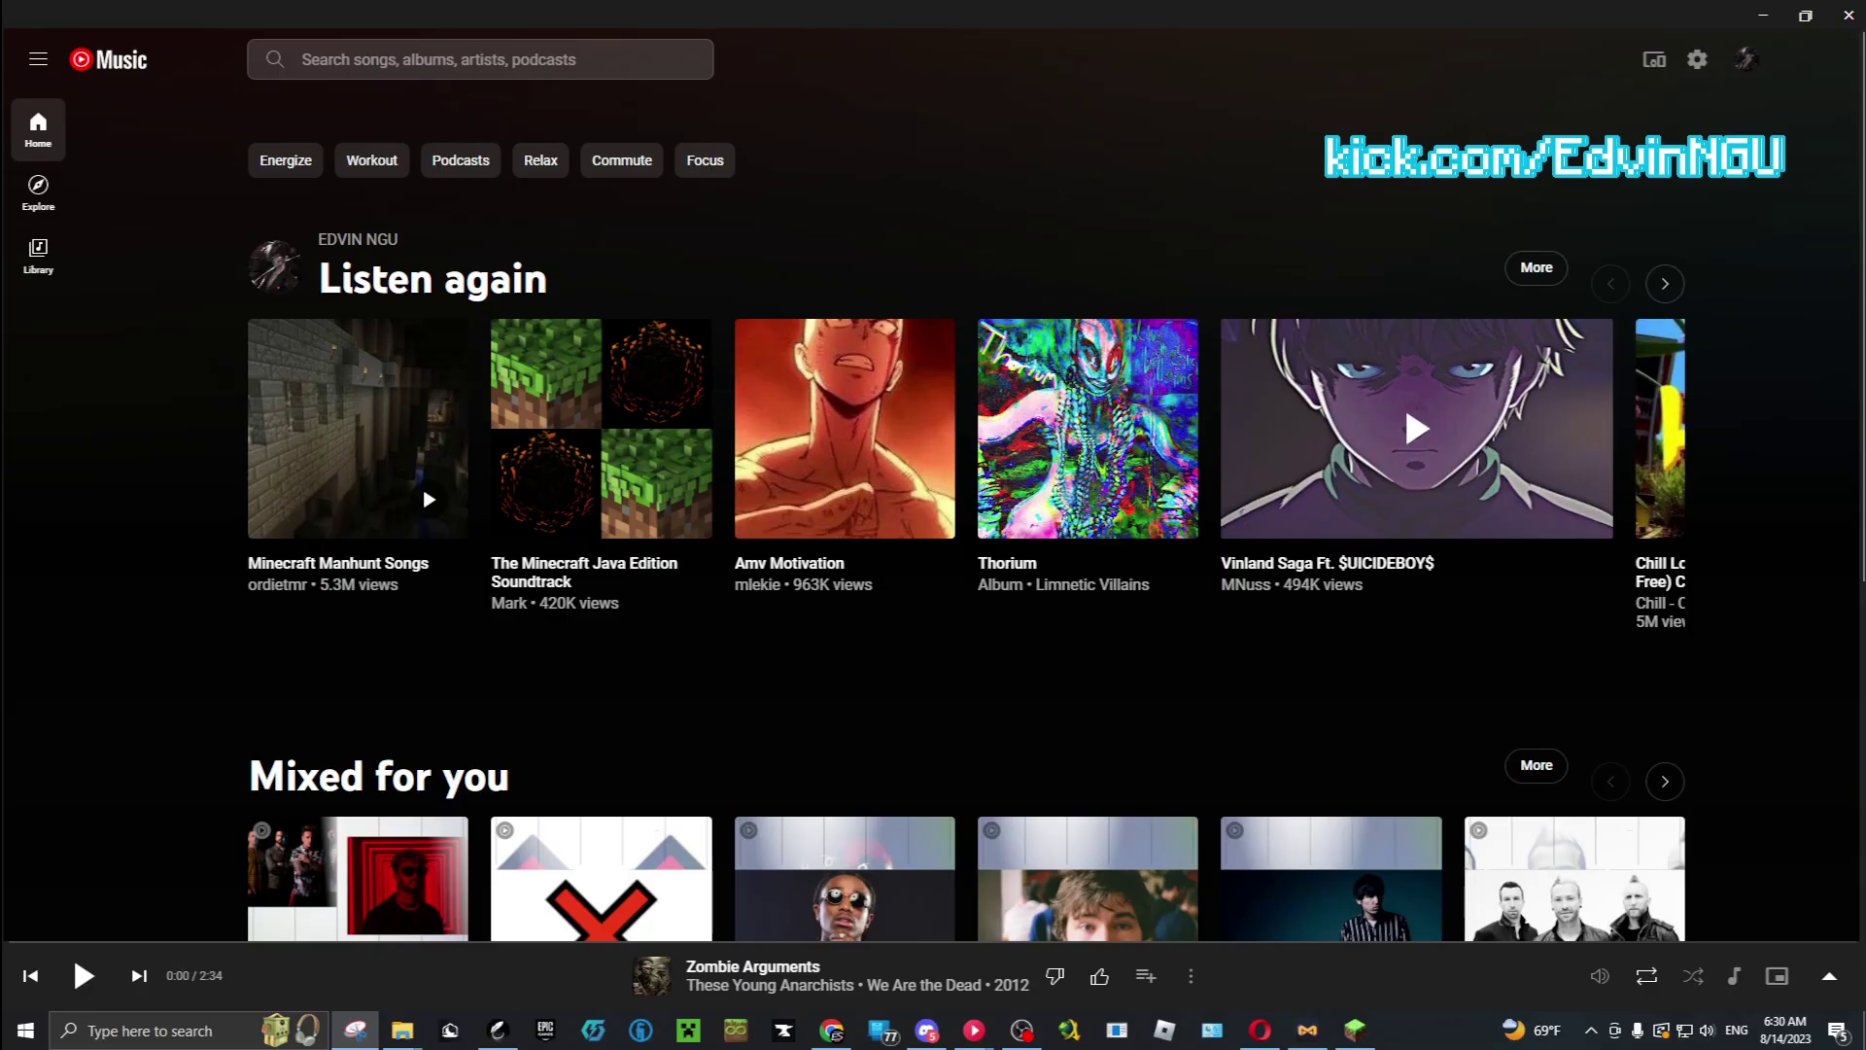
key("ctrl+n")
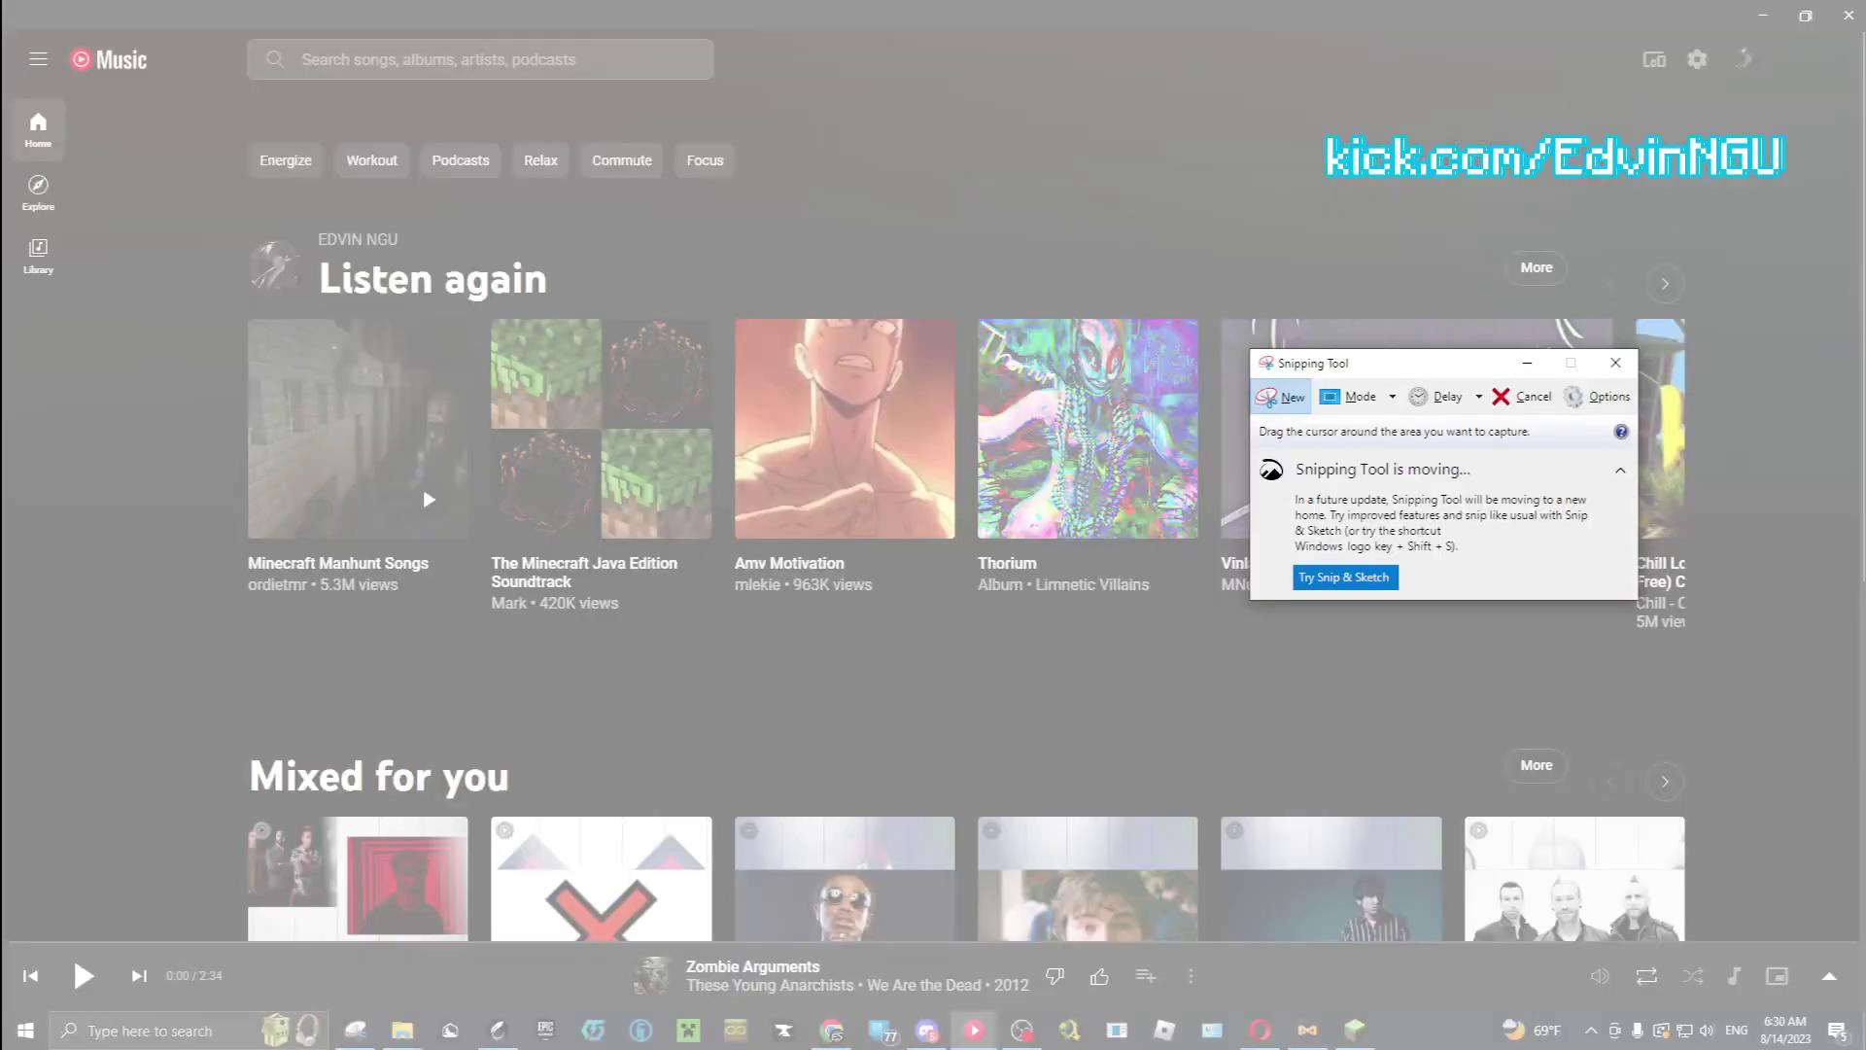
key("Escape")
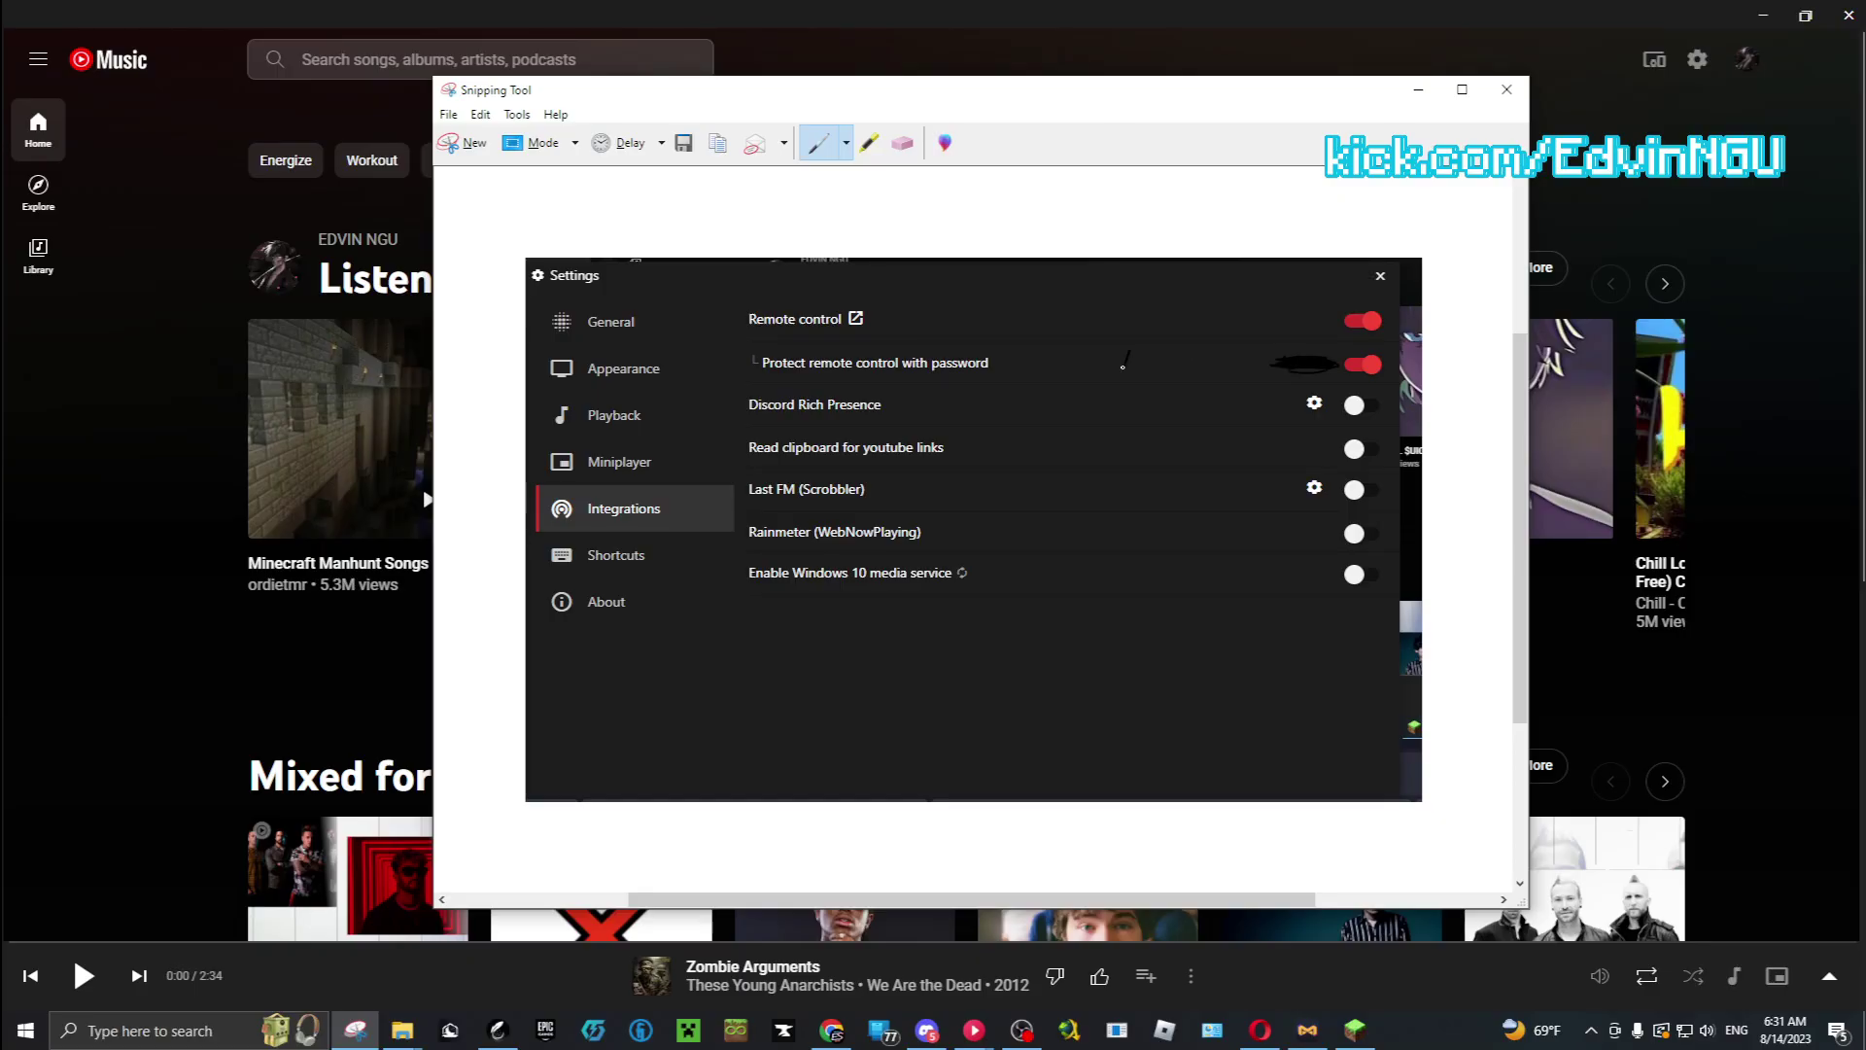
Handwrite a sample password beside Protect remote control with password on the snip, and compare it with Craftify's YTMD Password field
left_click_drag(1140, 353, 1193, 374)
mouse_move(1191, 349)
left_mouse_down()
mouse_move(1173, 373)
mouse_move(1262, 377)
left_mouse_up()
left_click(1354, 1029)
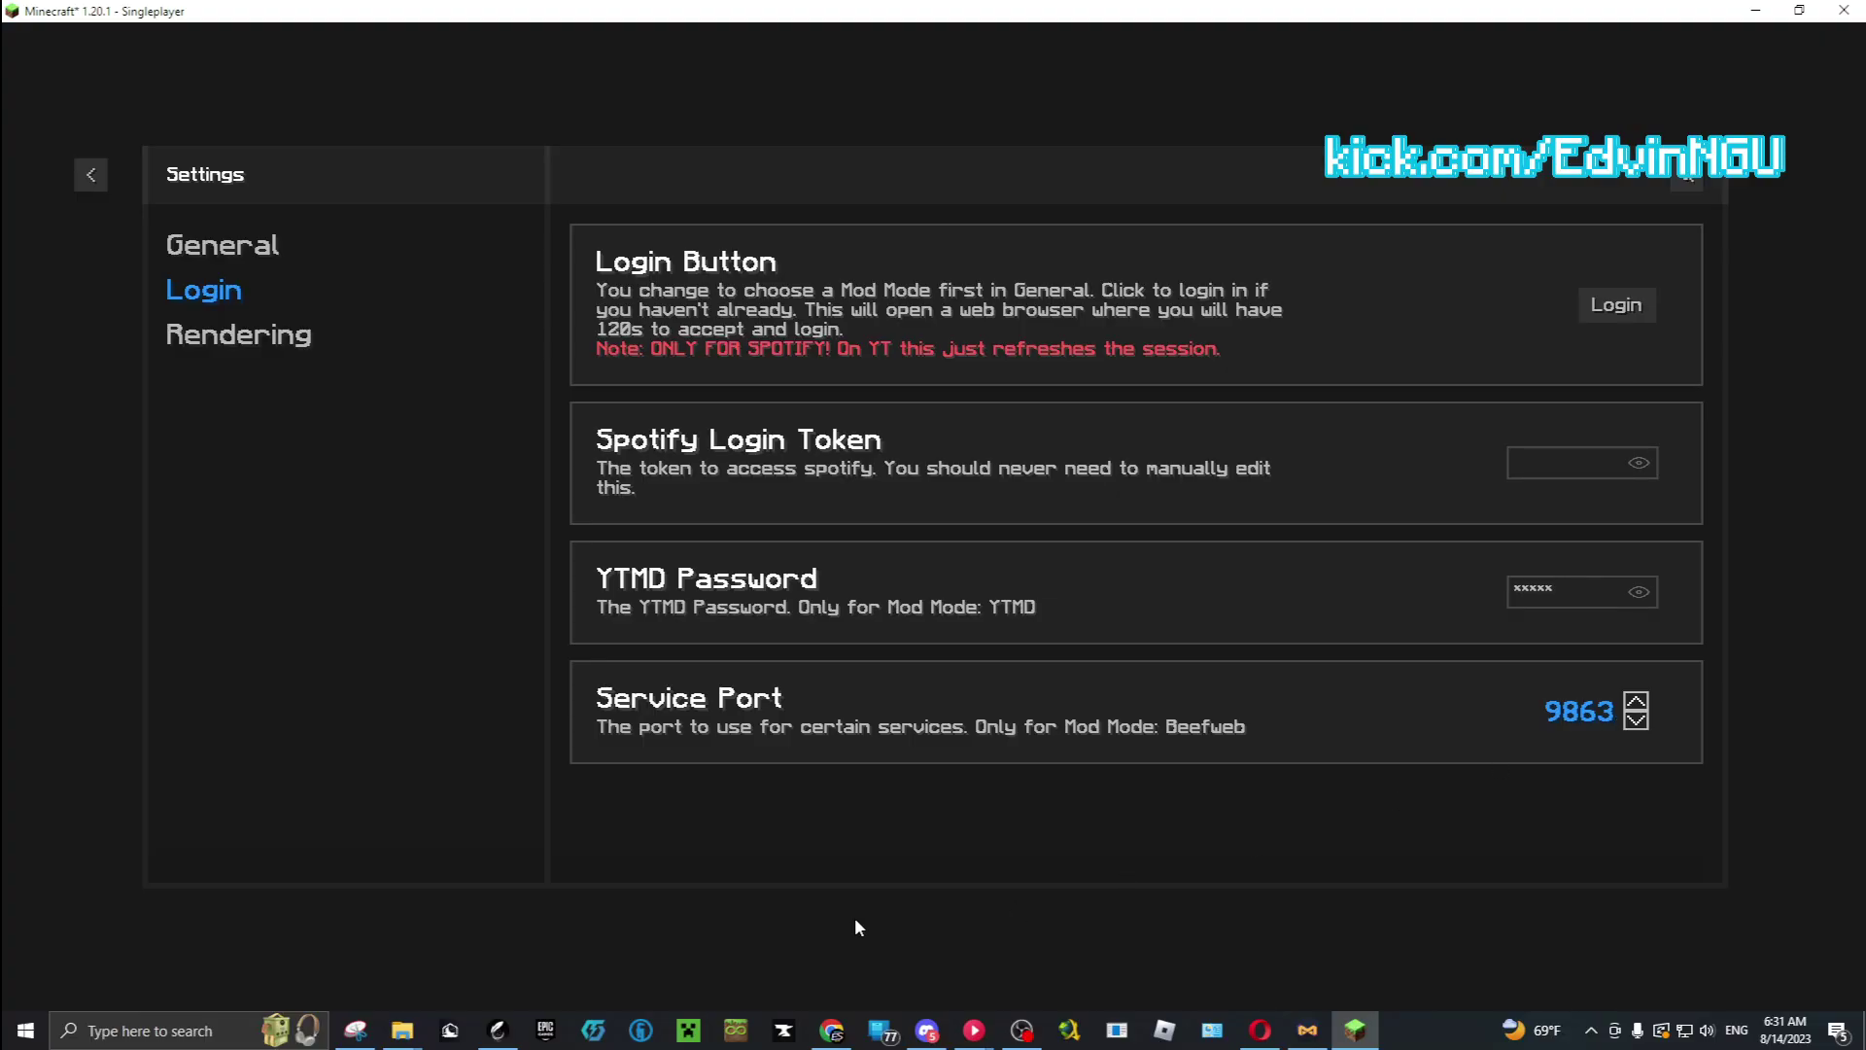
left_click(354, 1035)
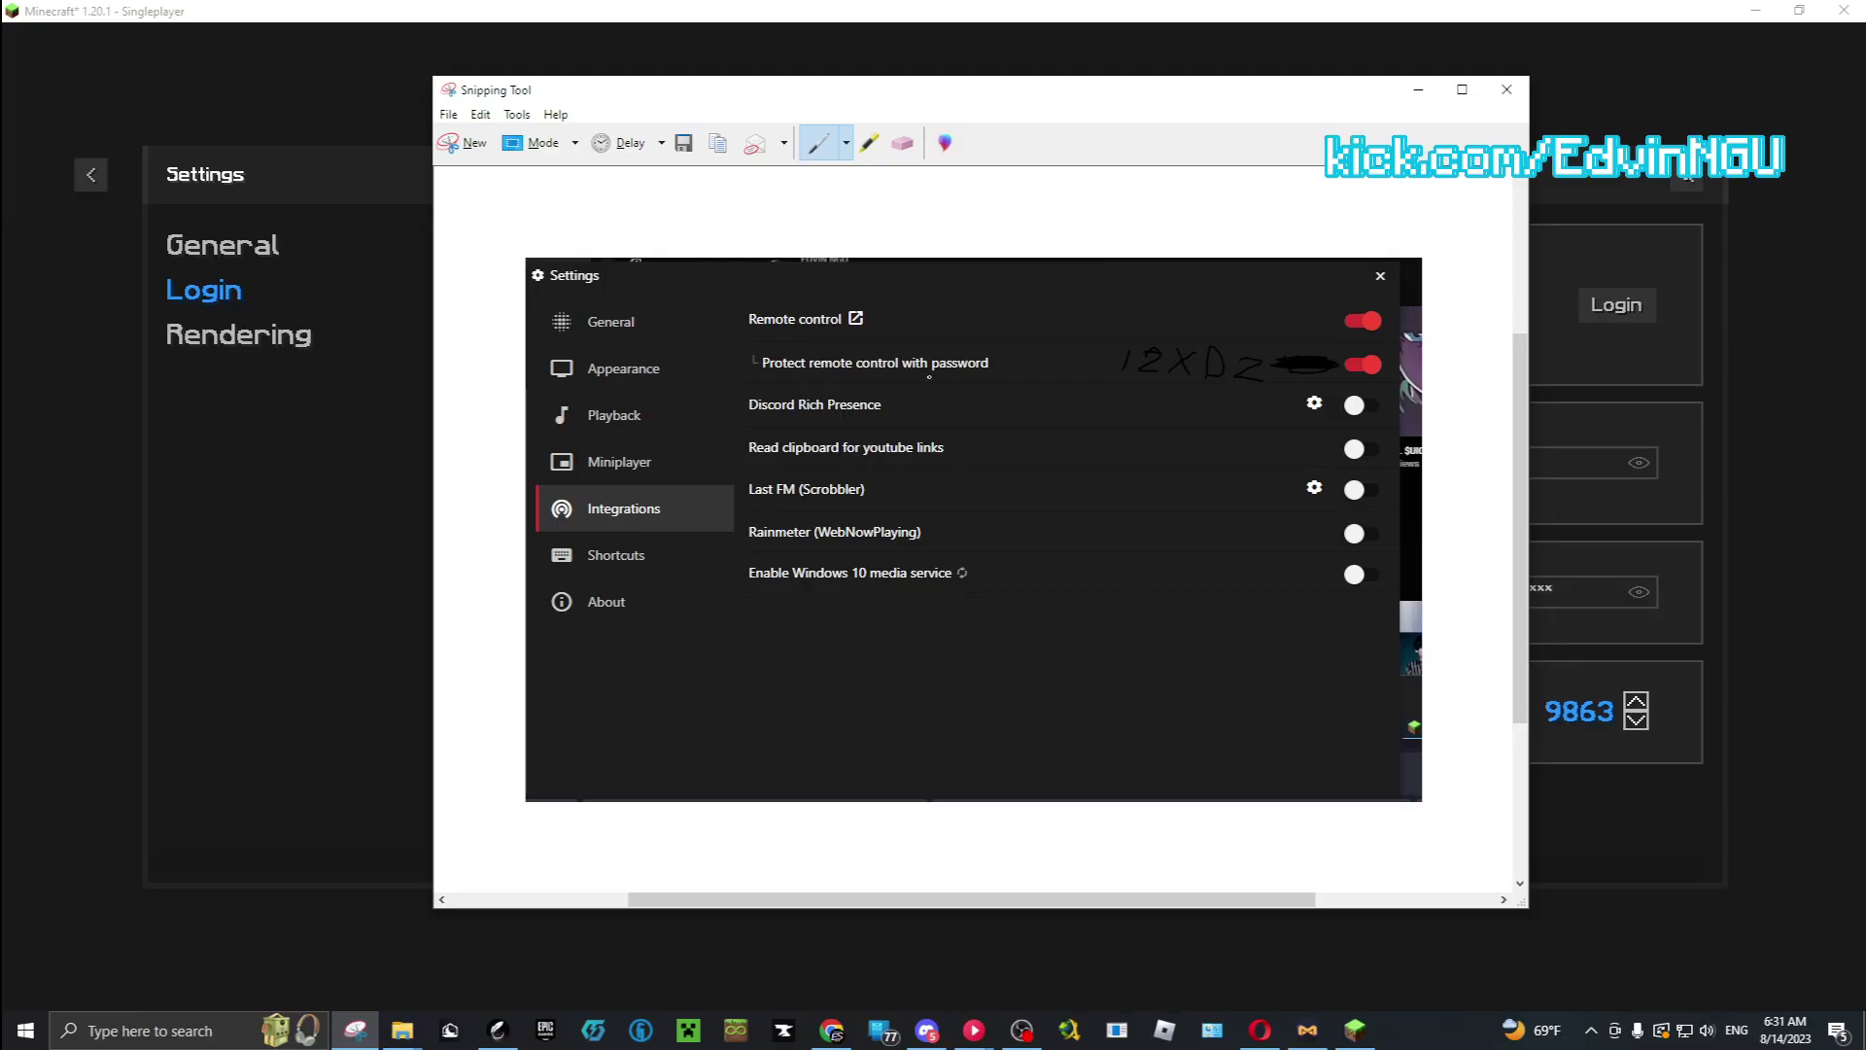
left_click(1418, 89)
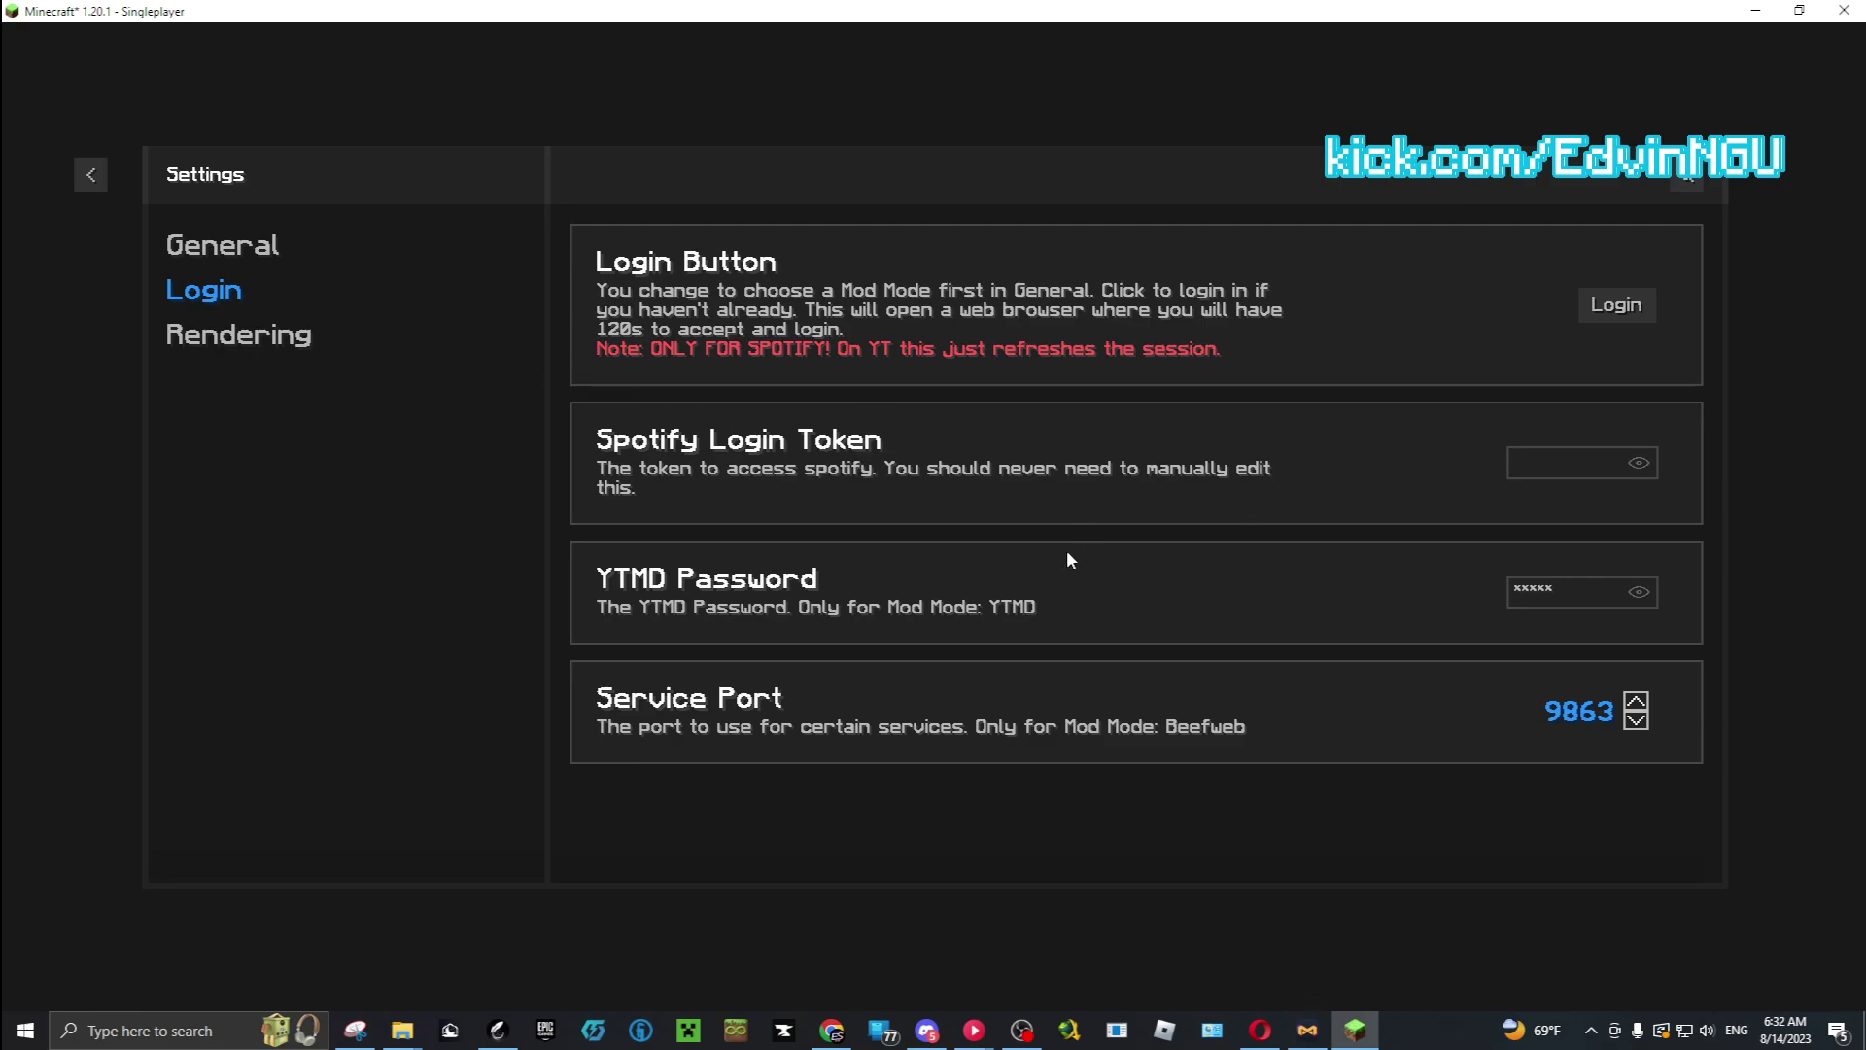
Look through Craftify's Rendering settings, including the Render Type and Anchor Point choices, without changing them
left_click(266, 337)
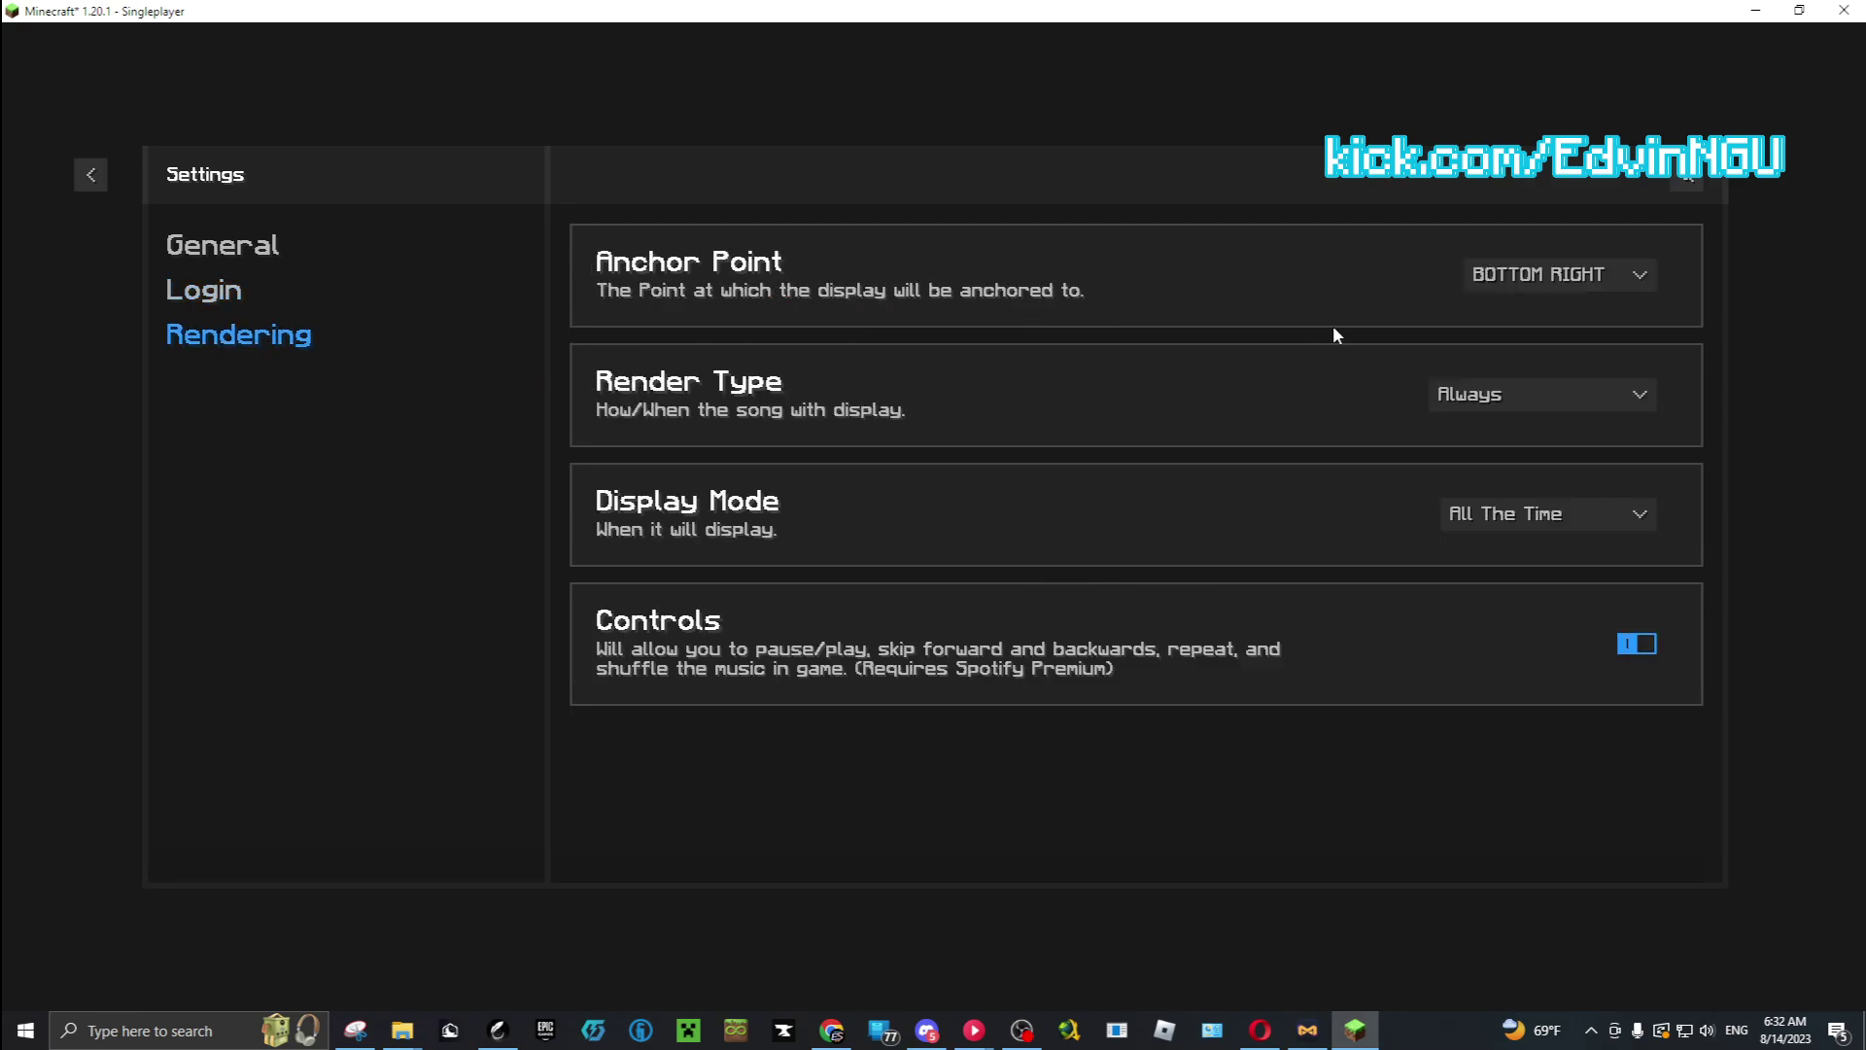
left_click(1483, 394)
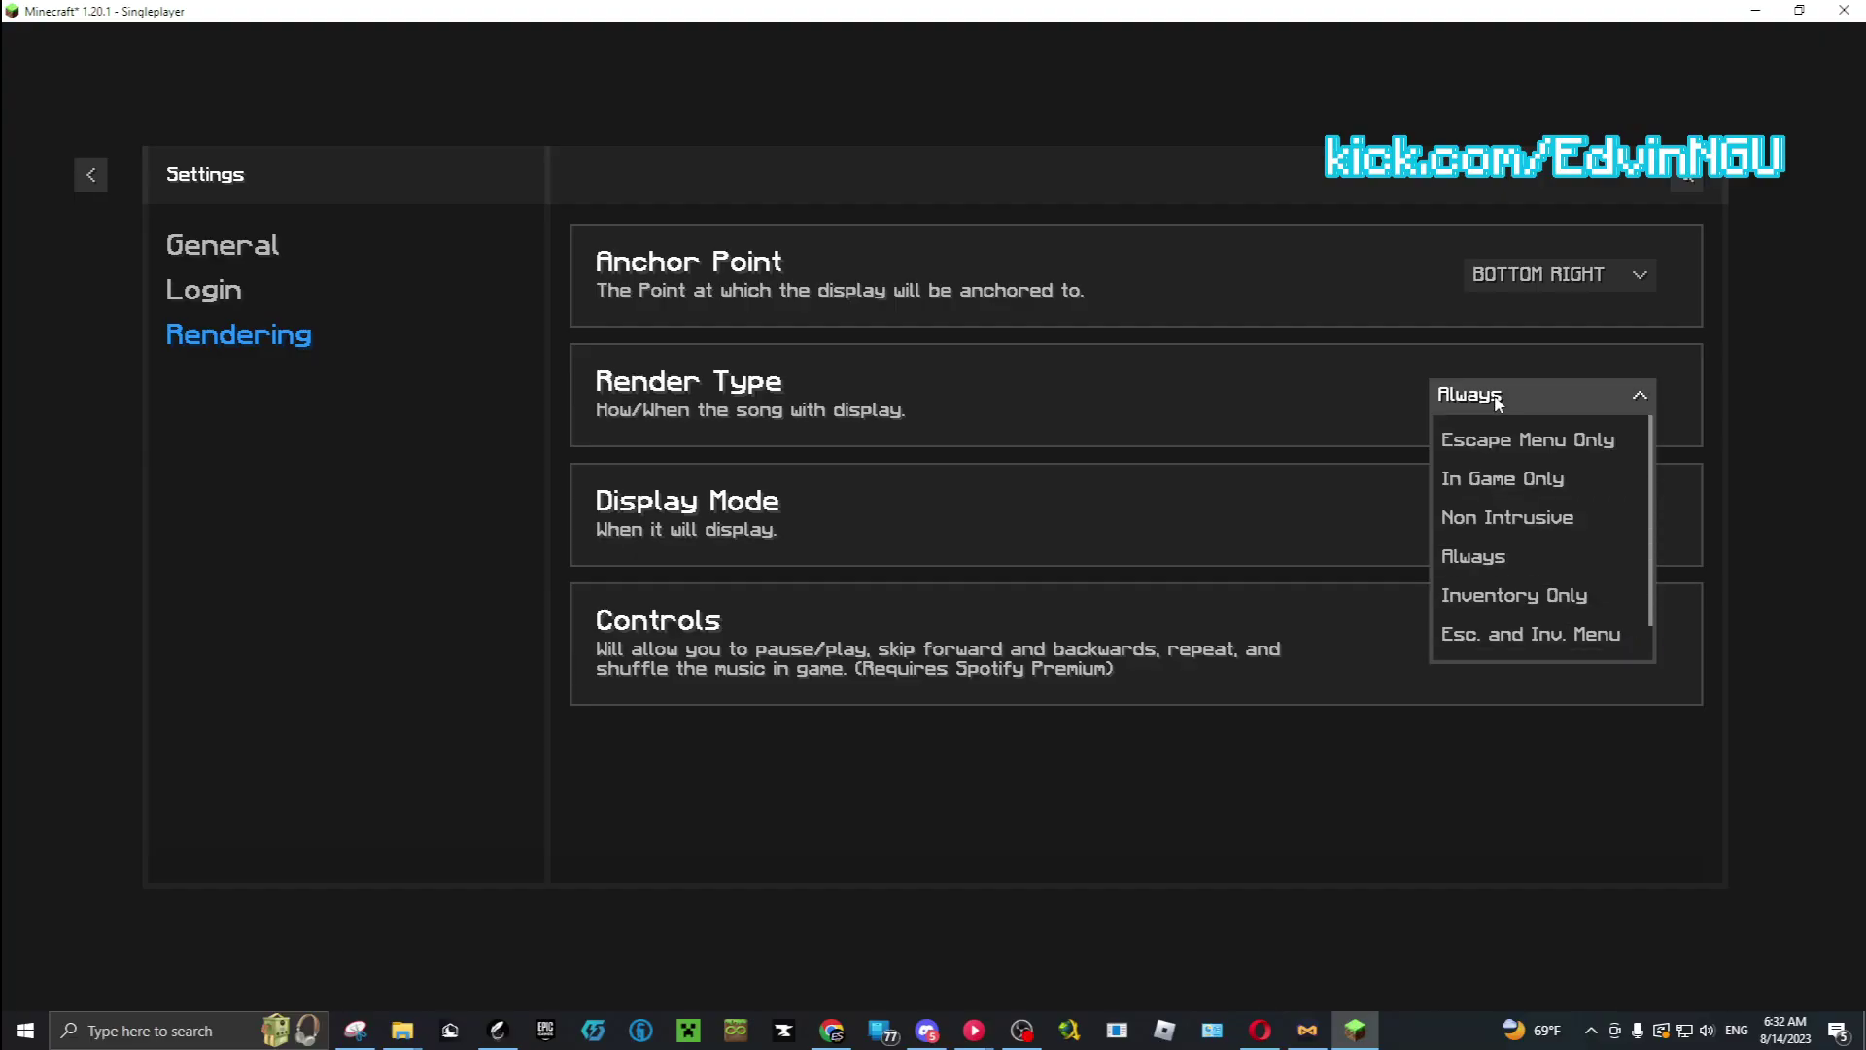
left_click(1496, 399)
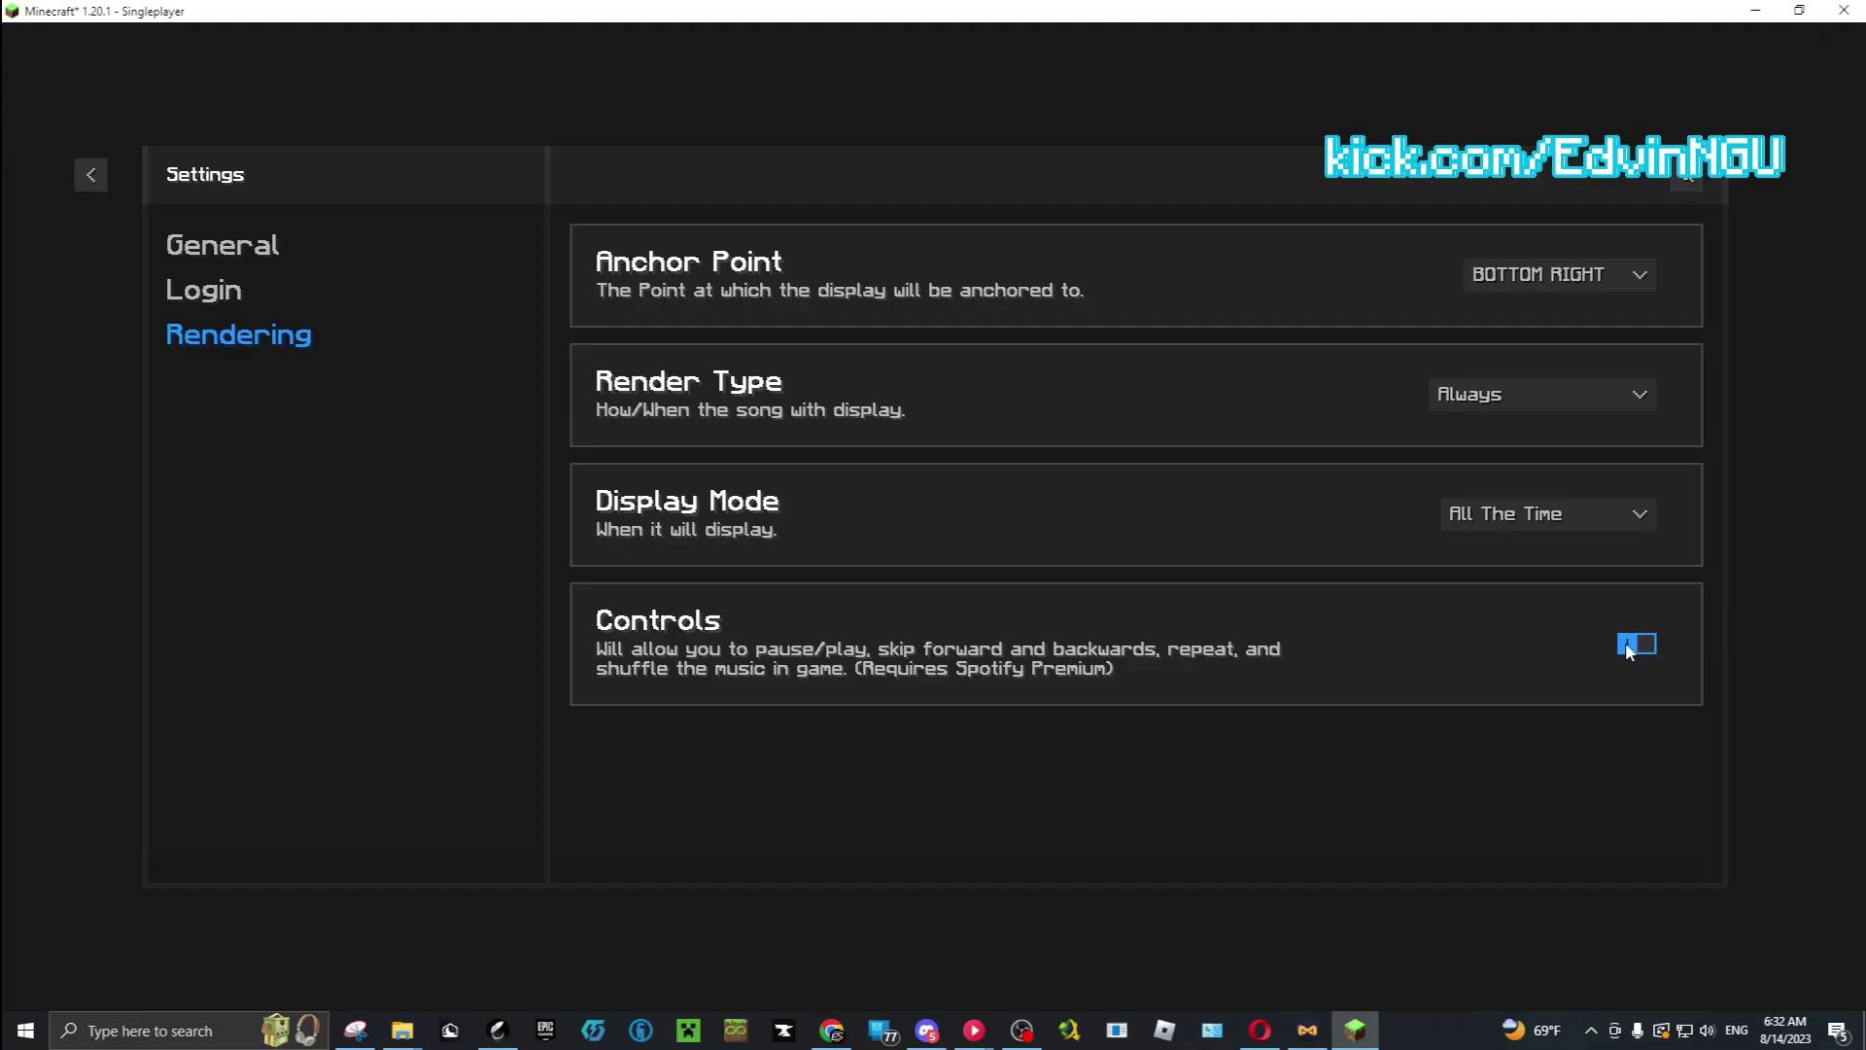
key("alt+Tab")
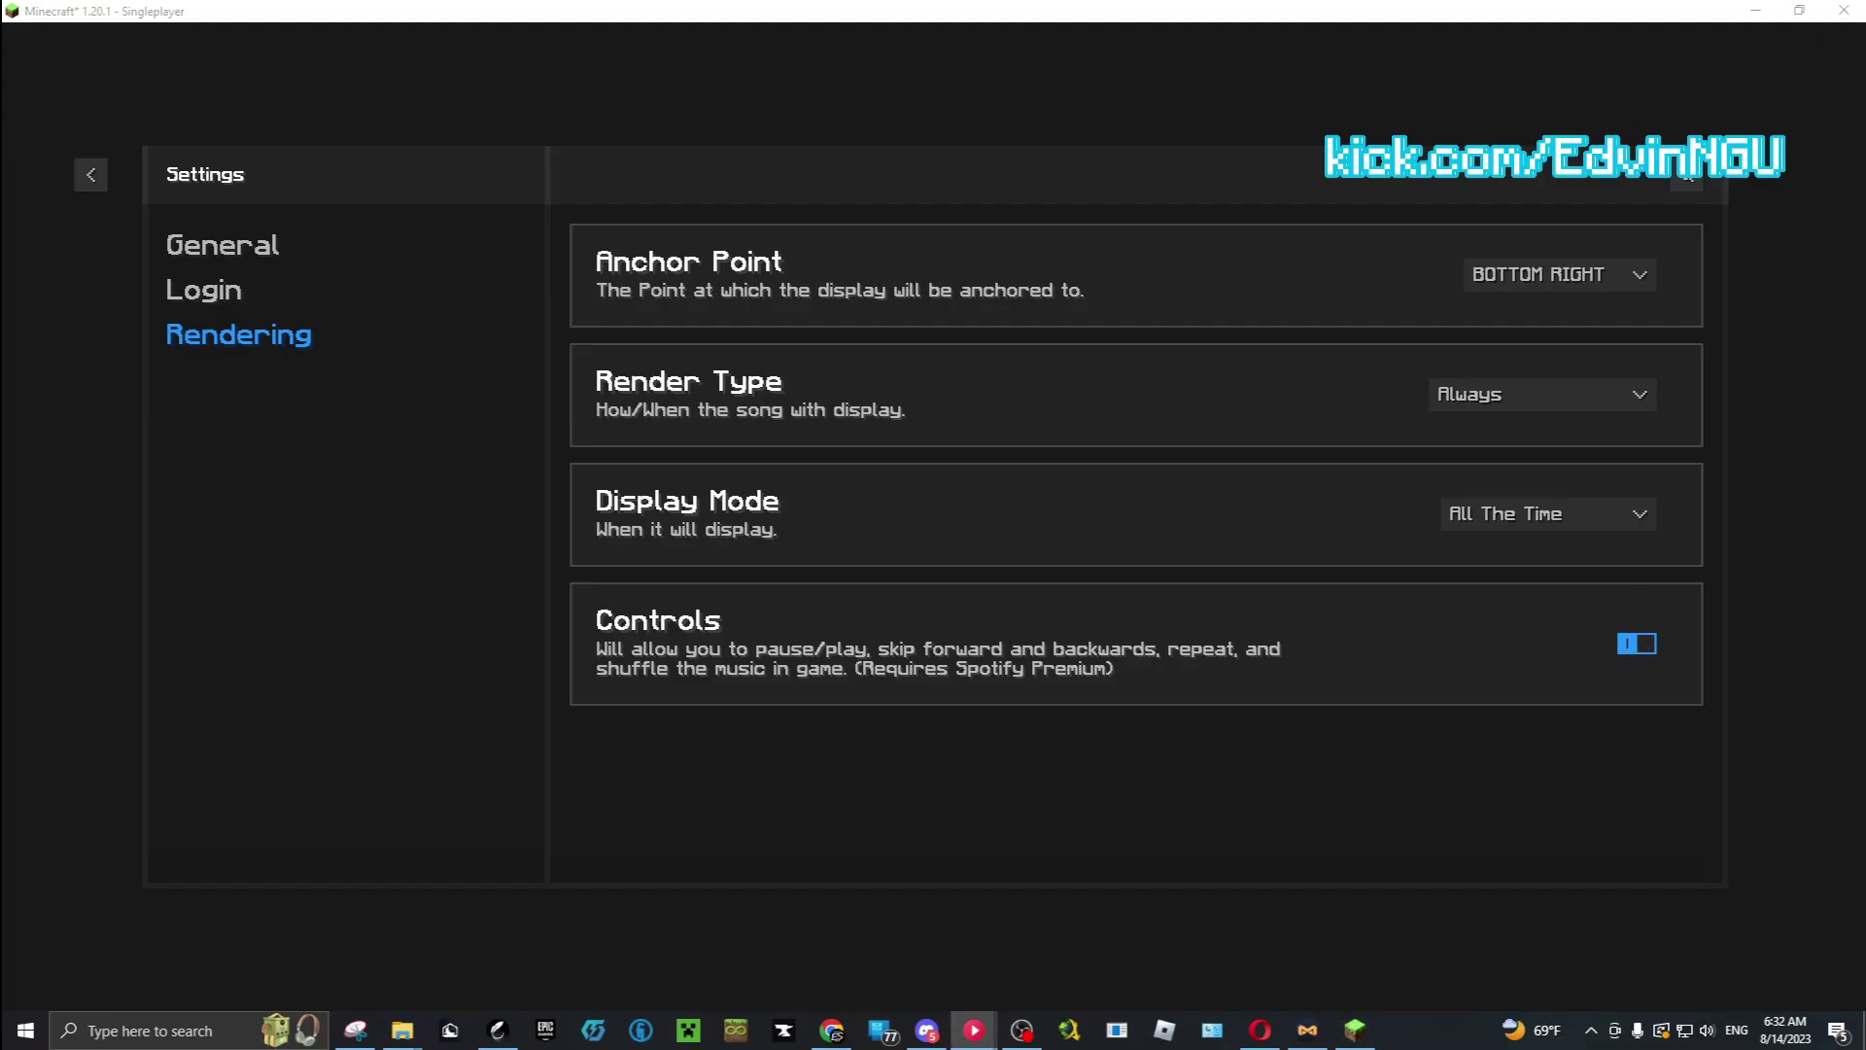
left_click(1201, 593)
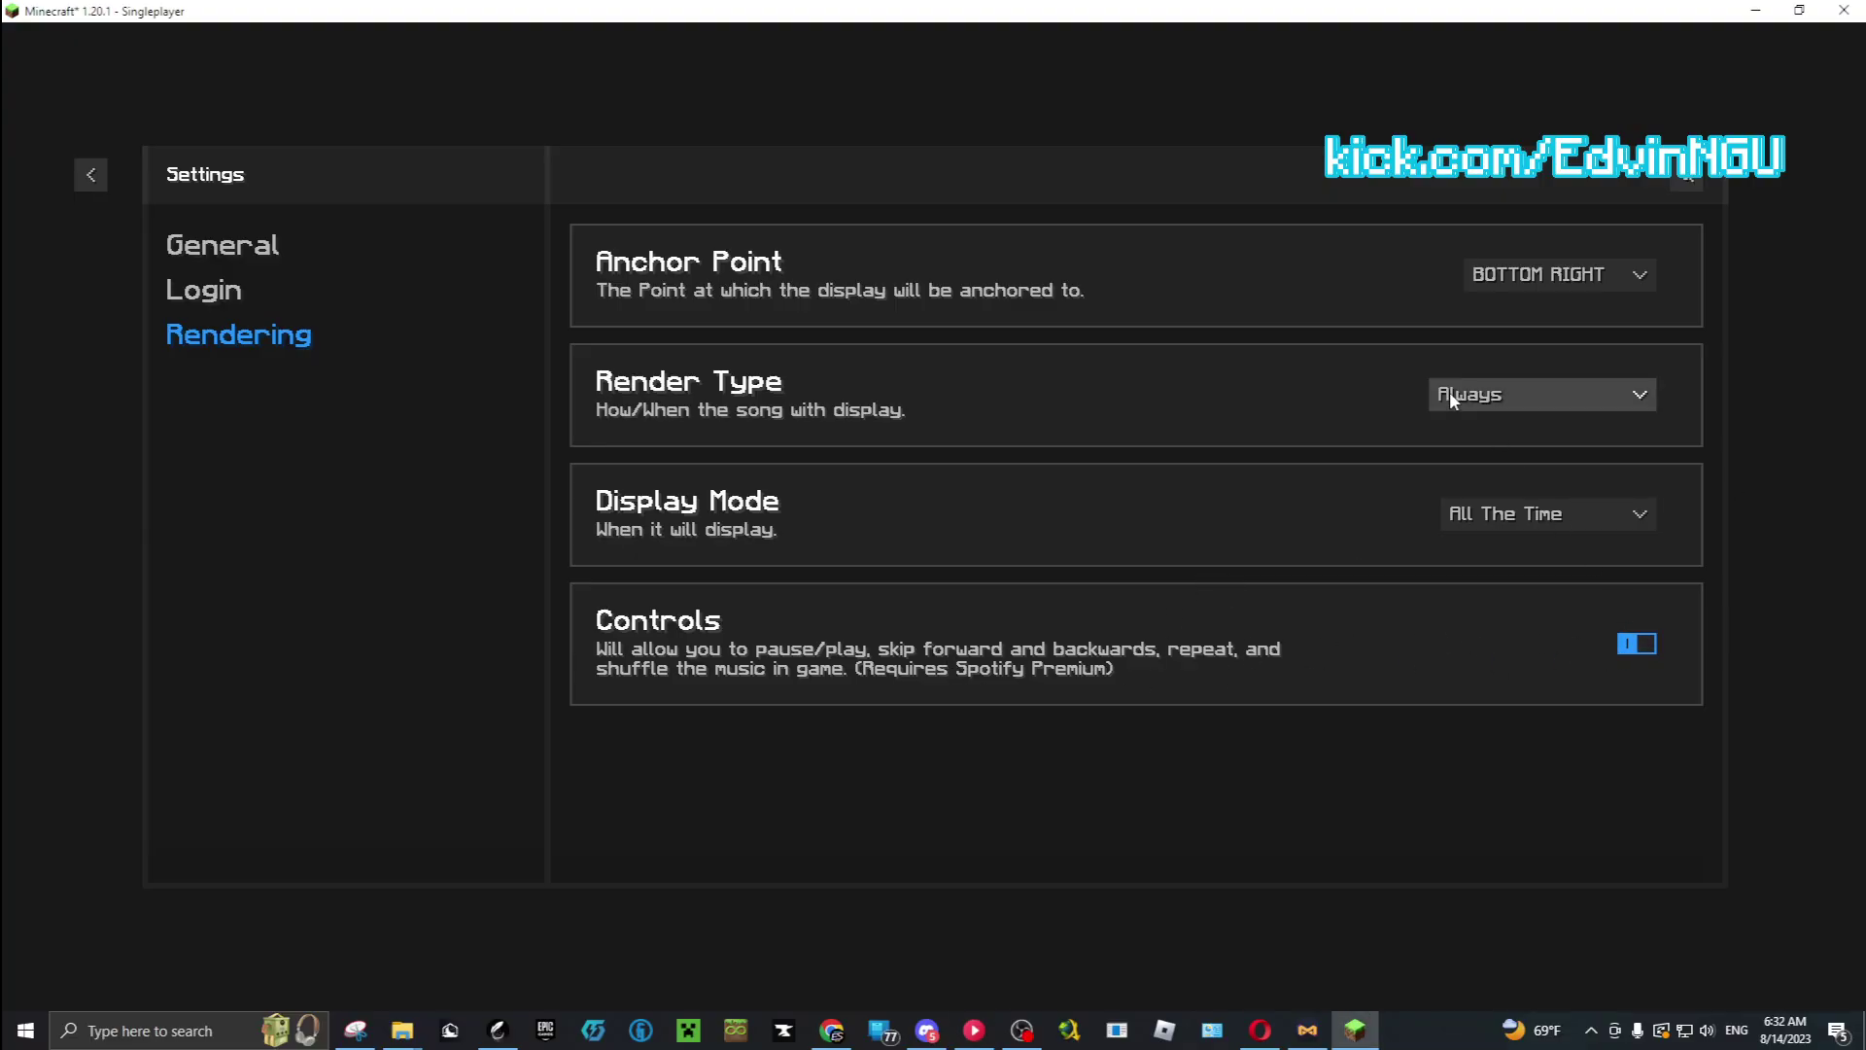
left_click(1557, 275)
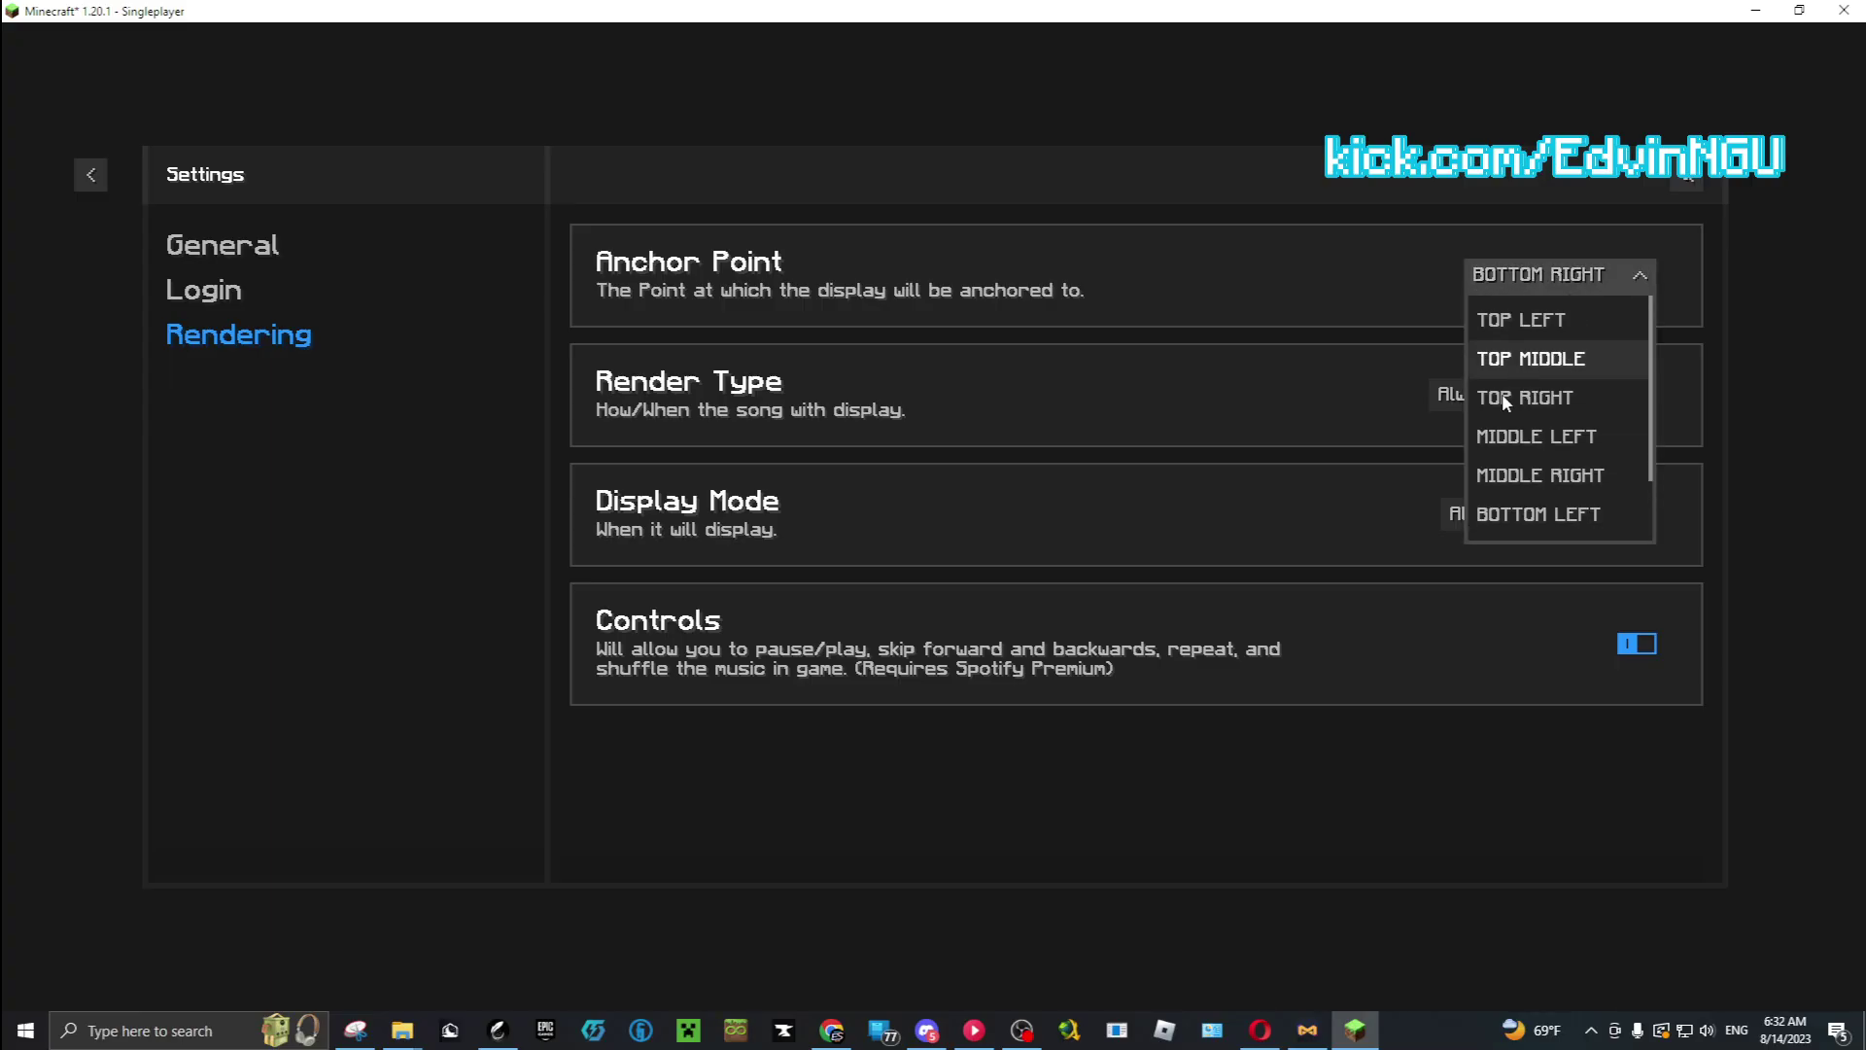
left_click(1536, 275)
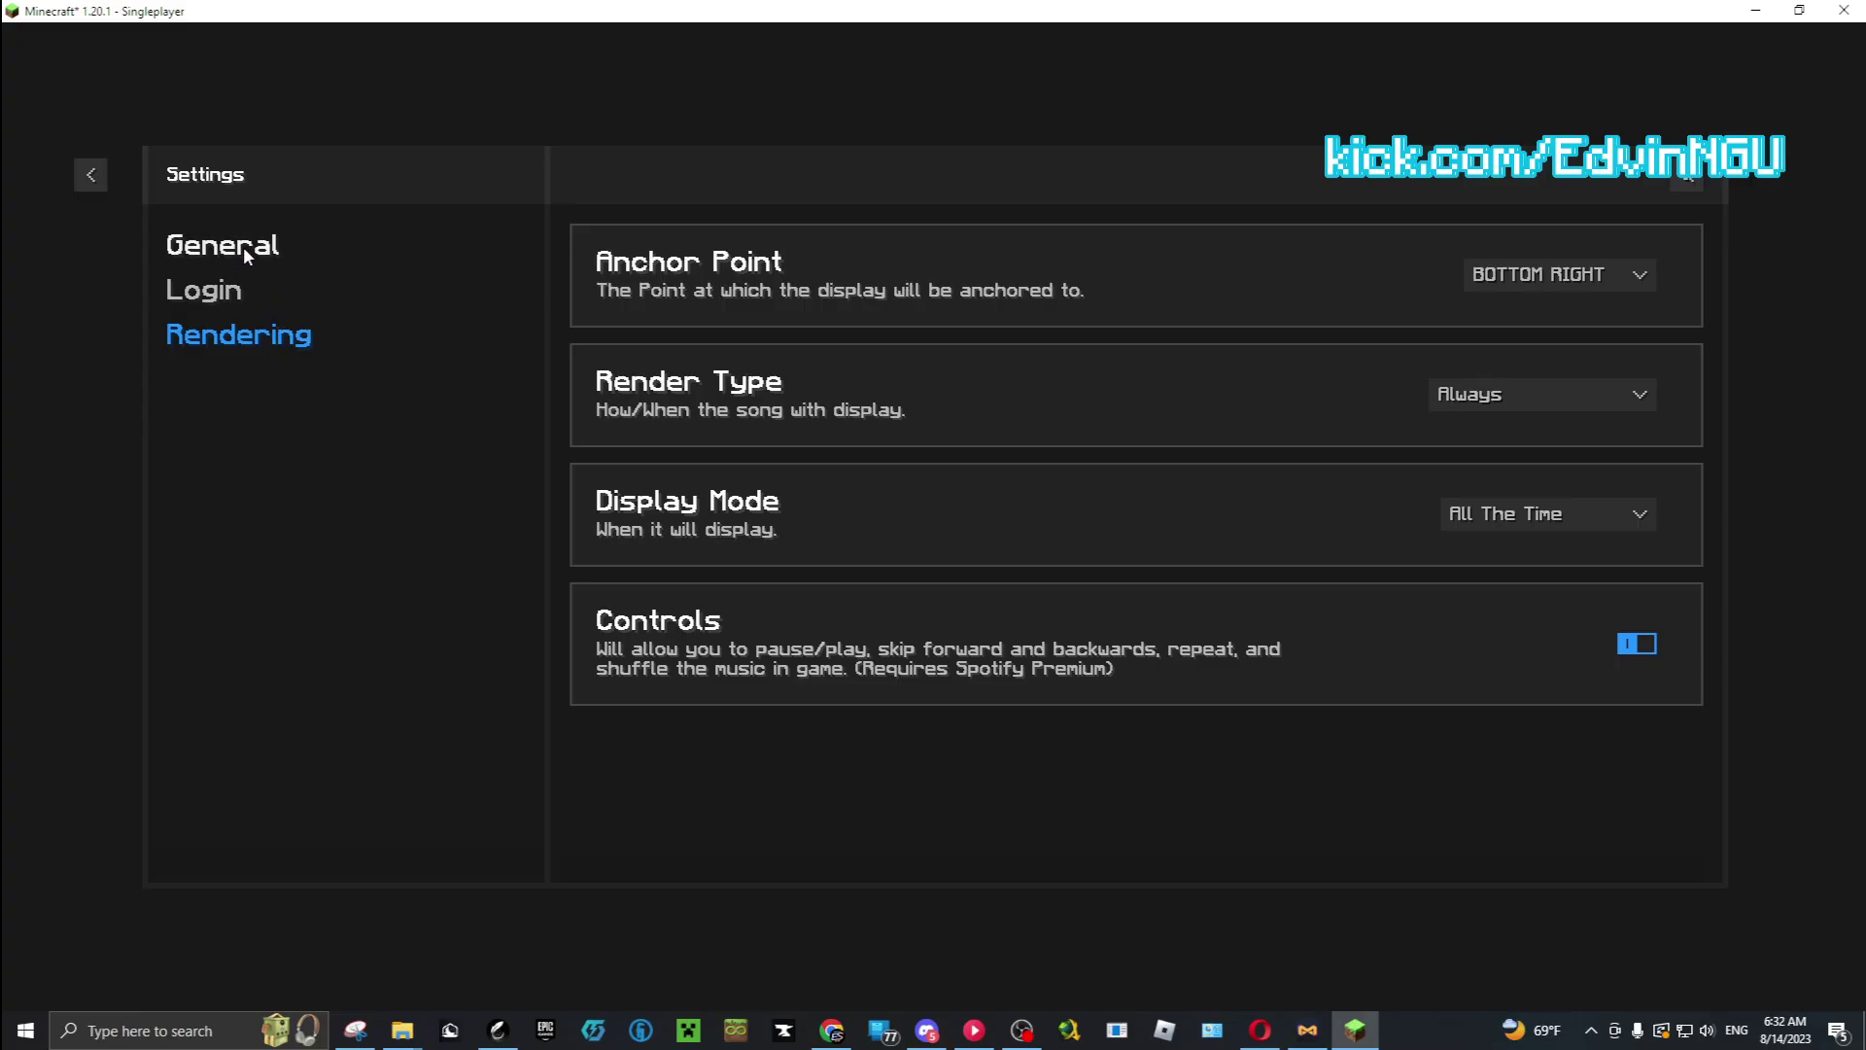
Leave Craftify's settings for the game world and check the song overlay while moving around and pausing
left_click(90, 175)
left_click(1128, 937)
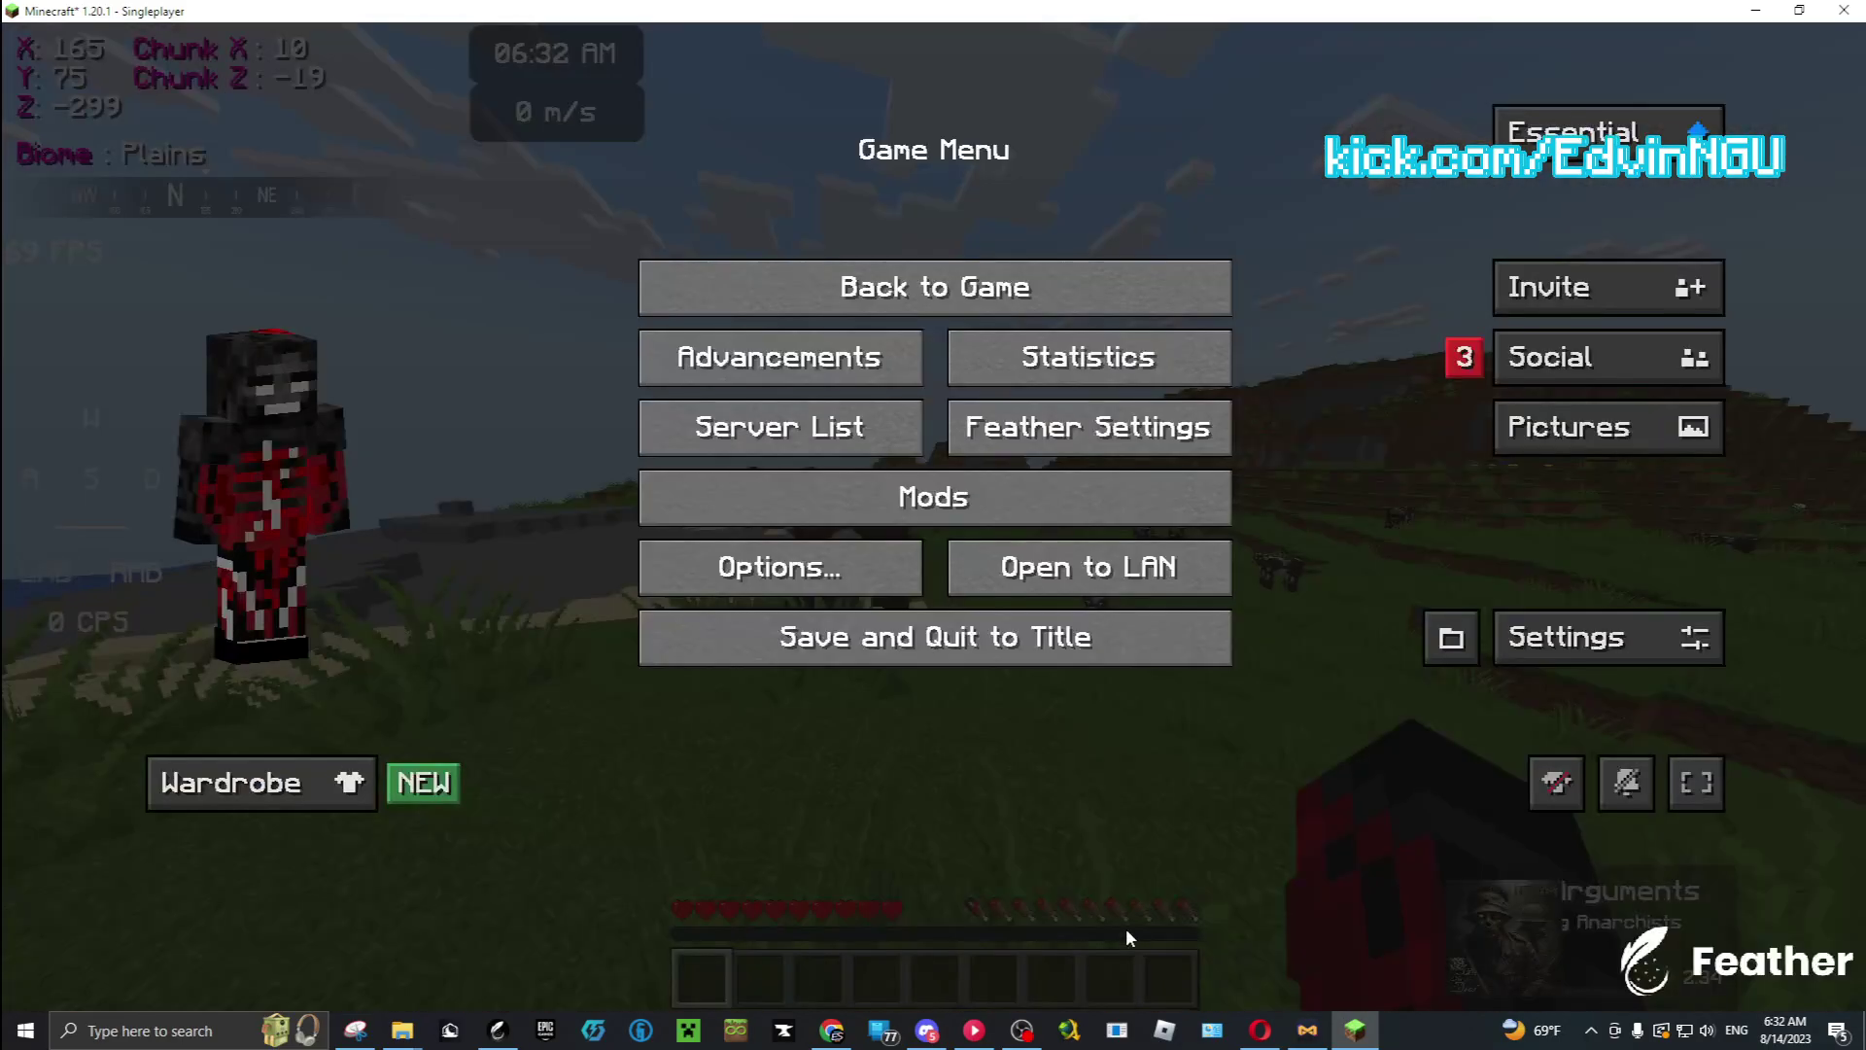
key("Escape")
key("w")
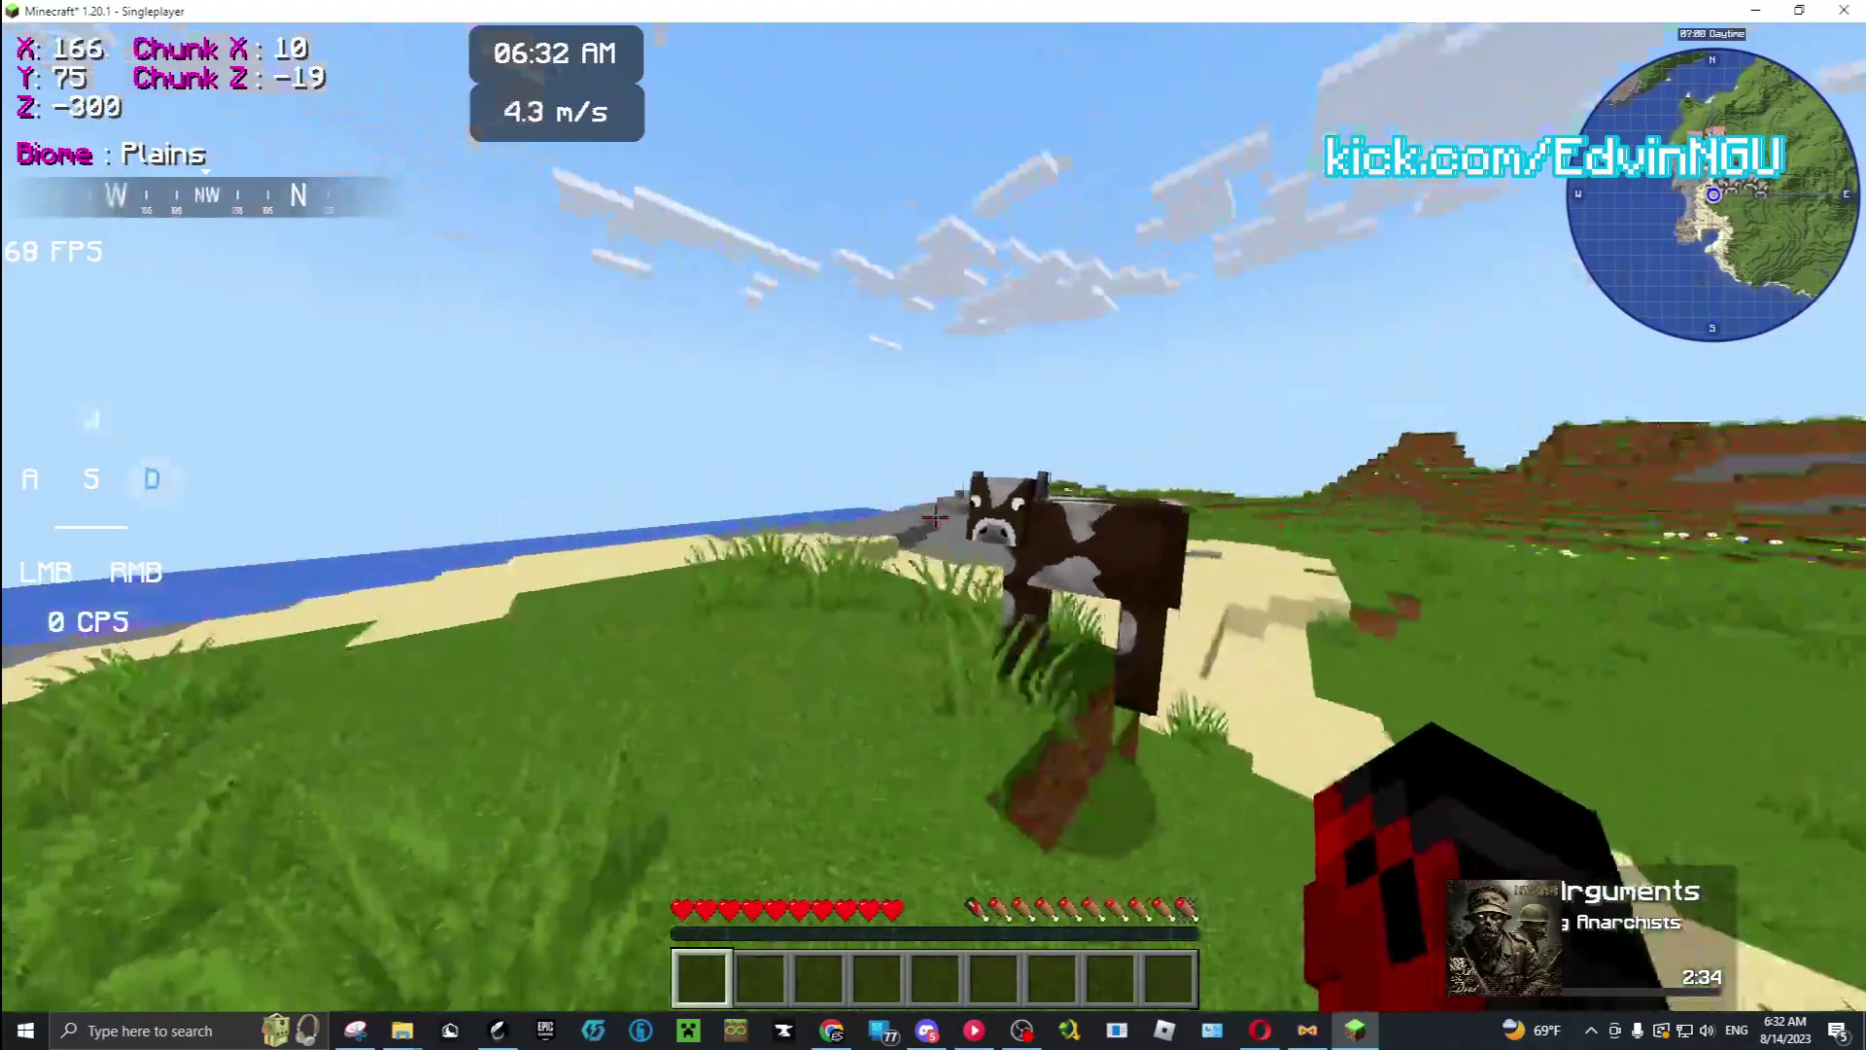
key("Escape")
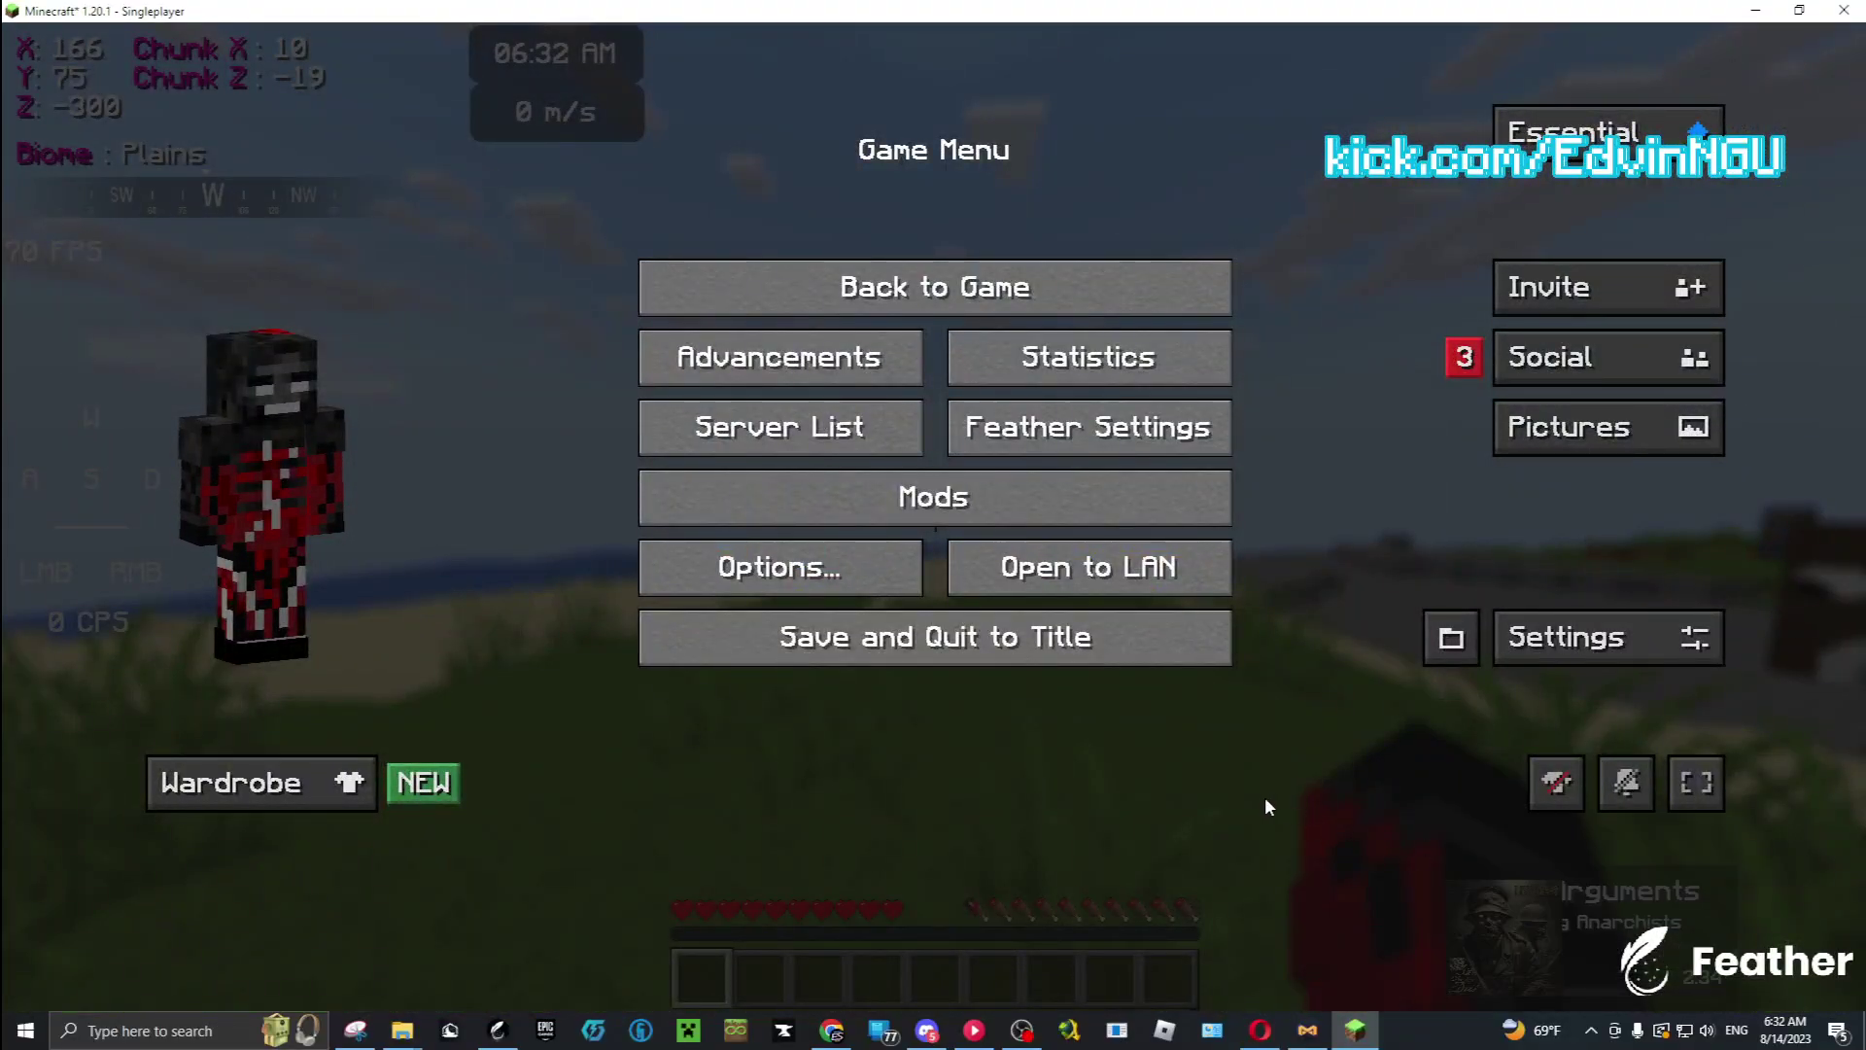
key("Escape")
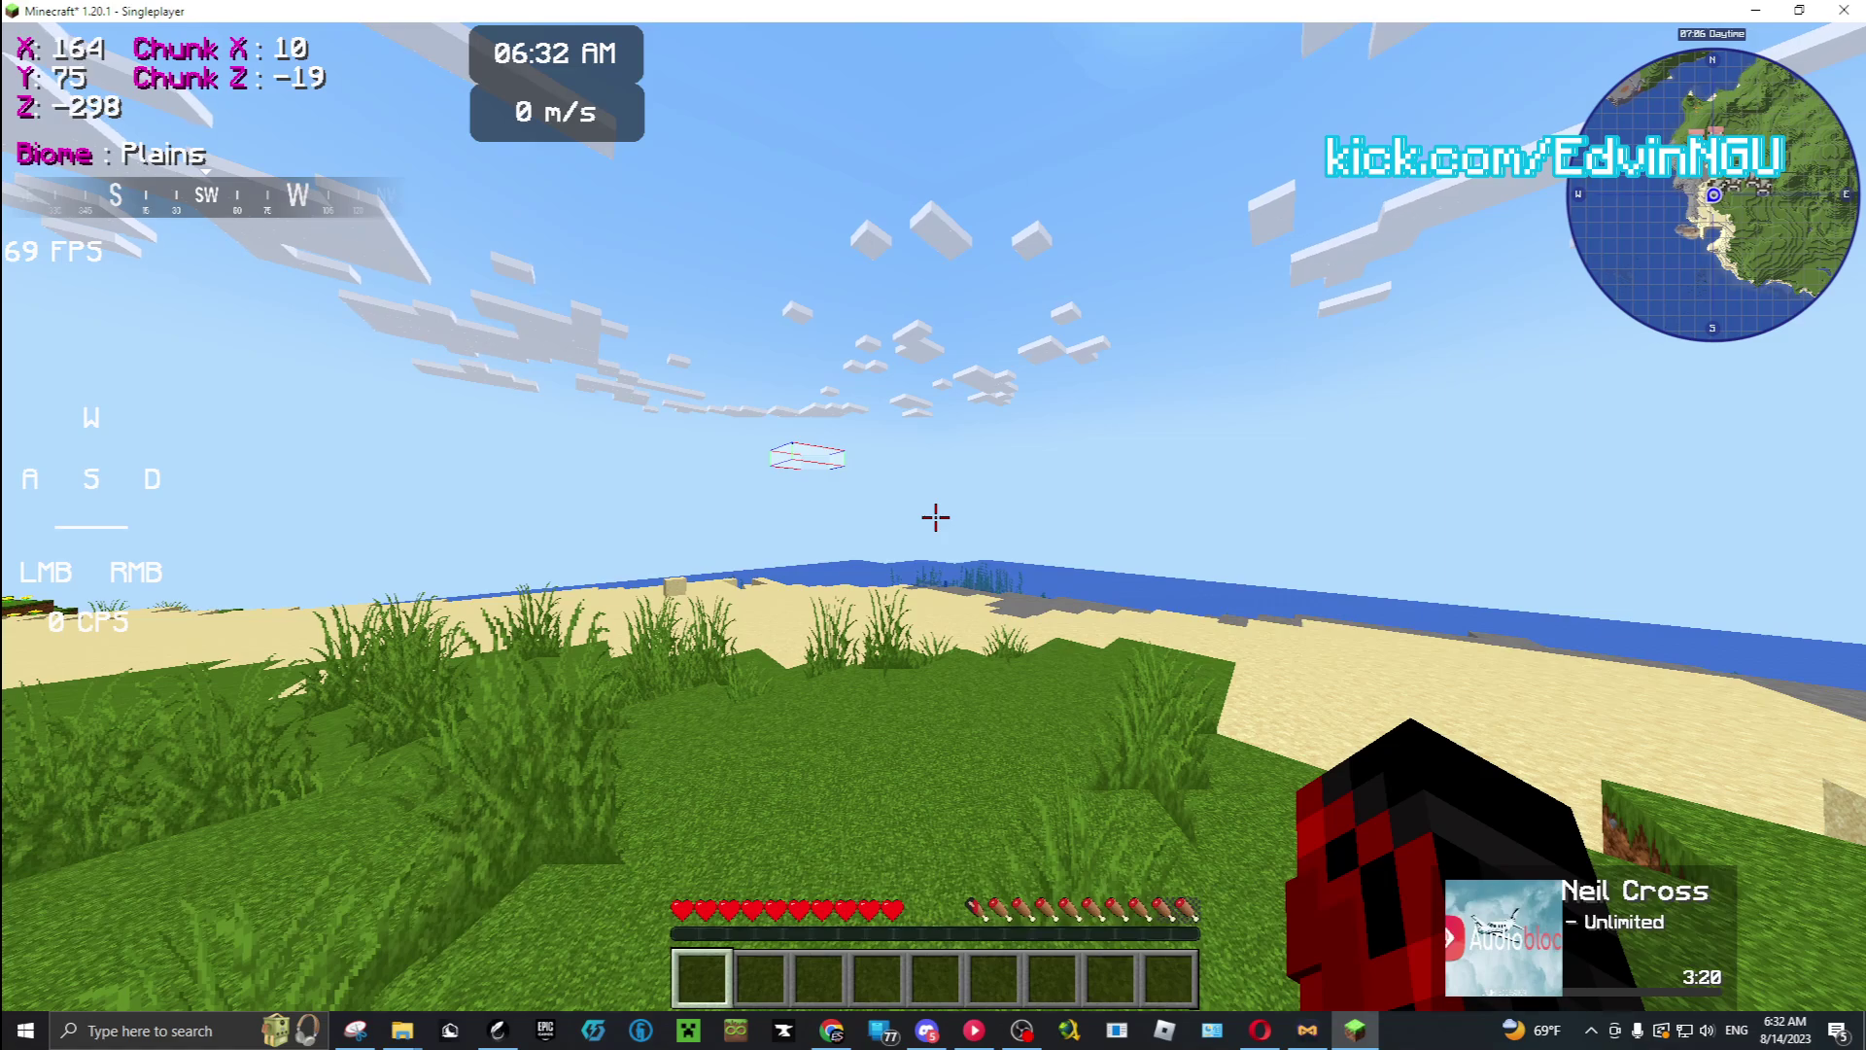
Pause the game and reopen Craftify's settings from the installed mods list
key("Escape")
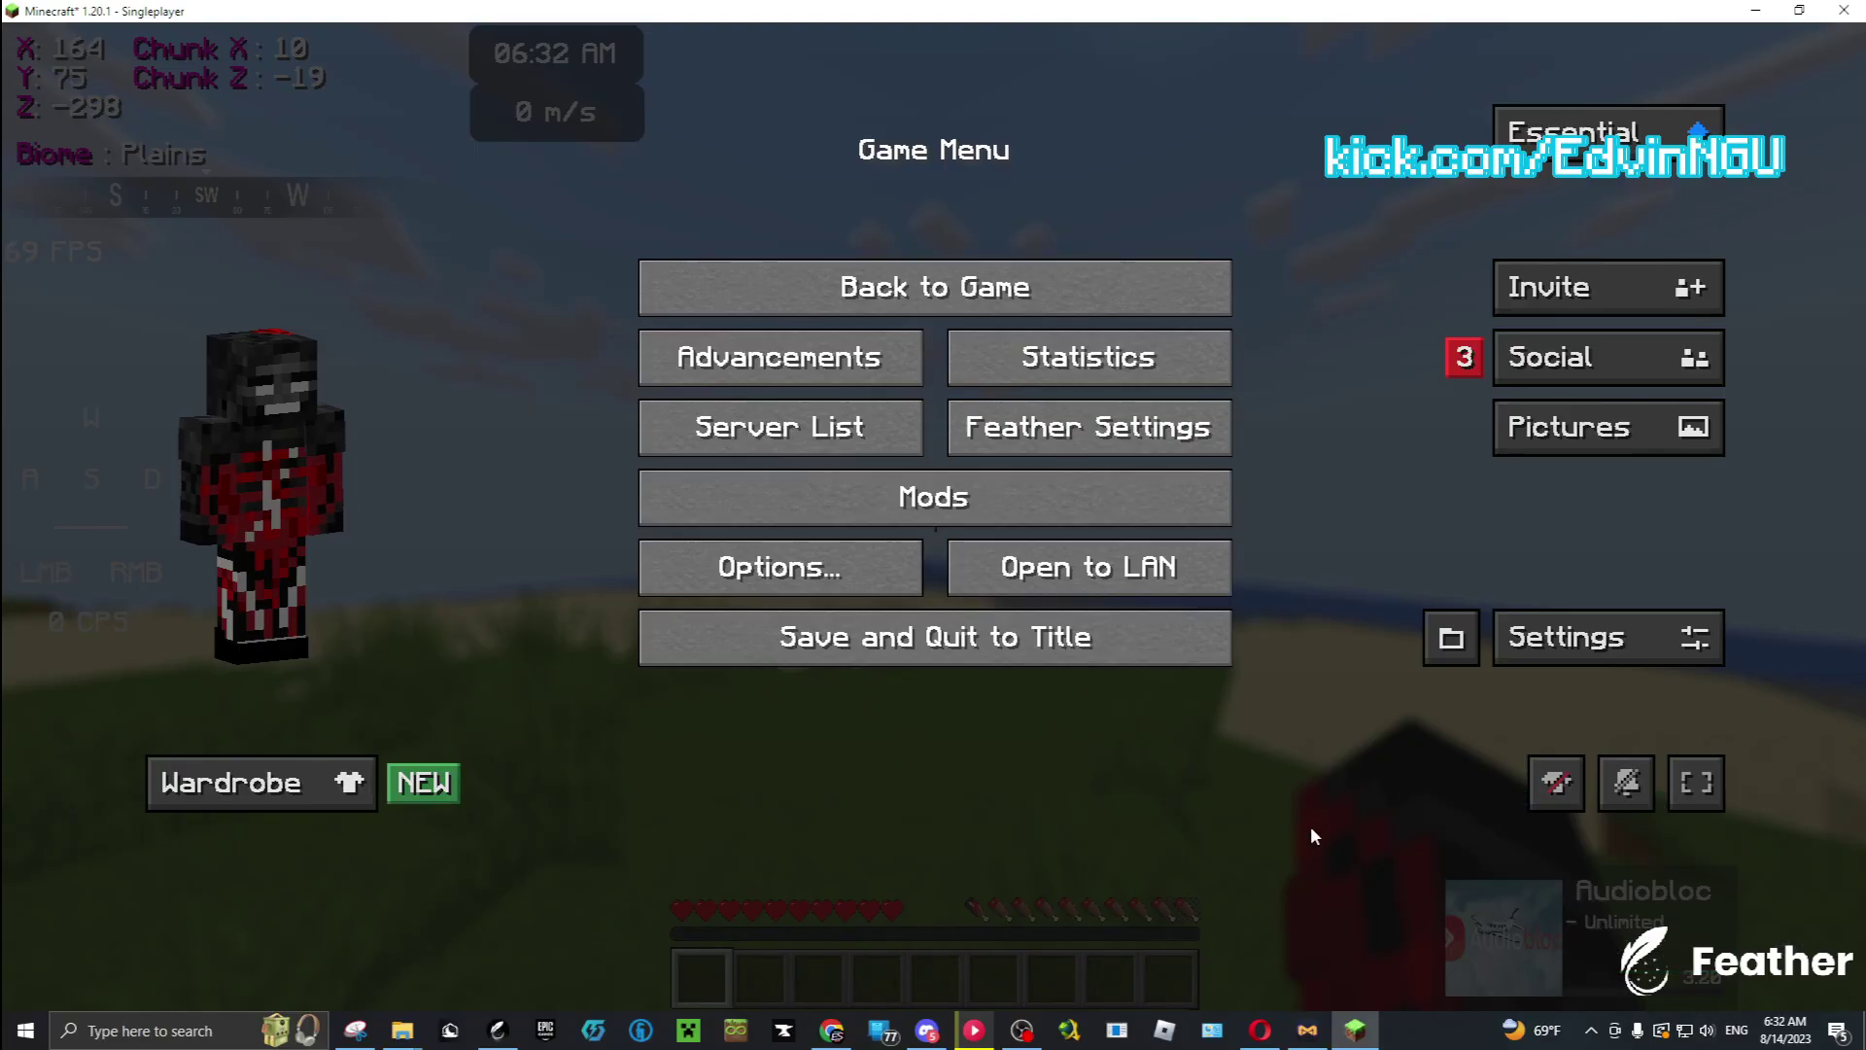
left_click(1222, 755)
left_click(900, 481)
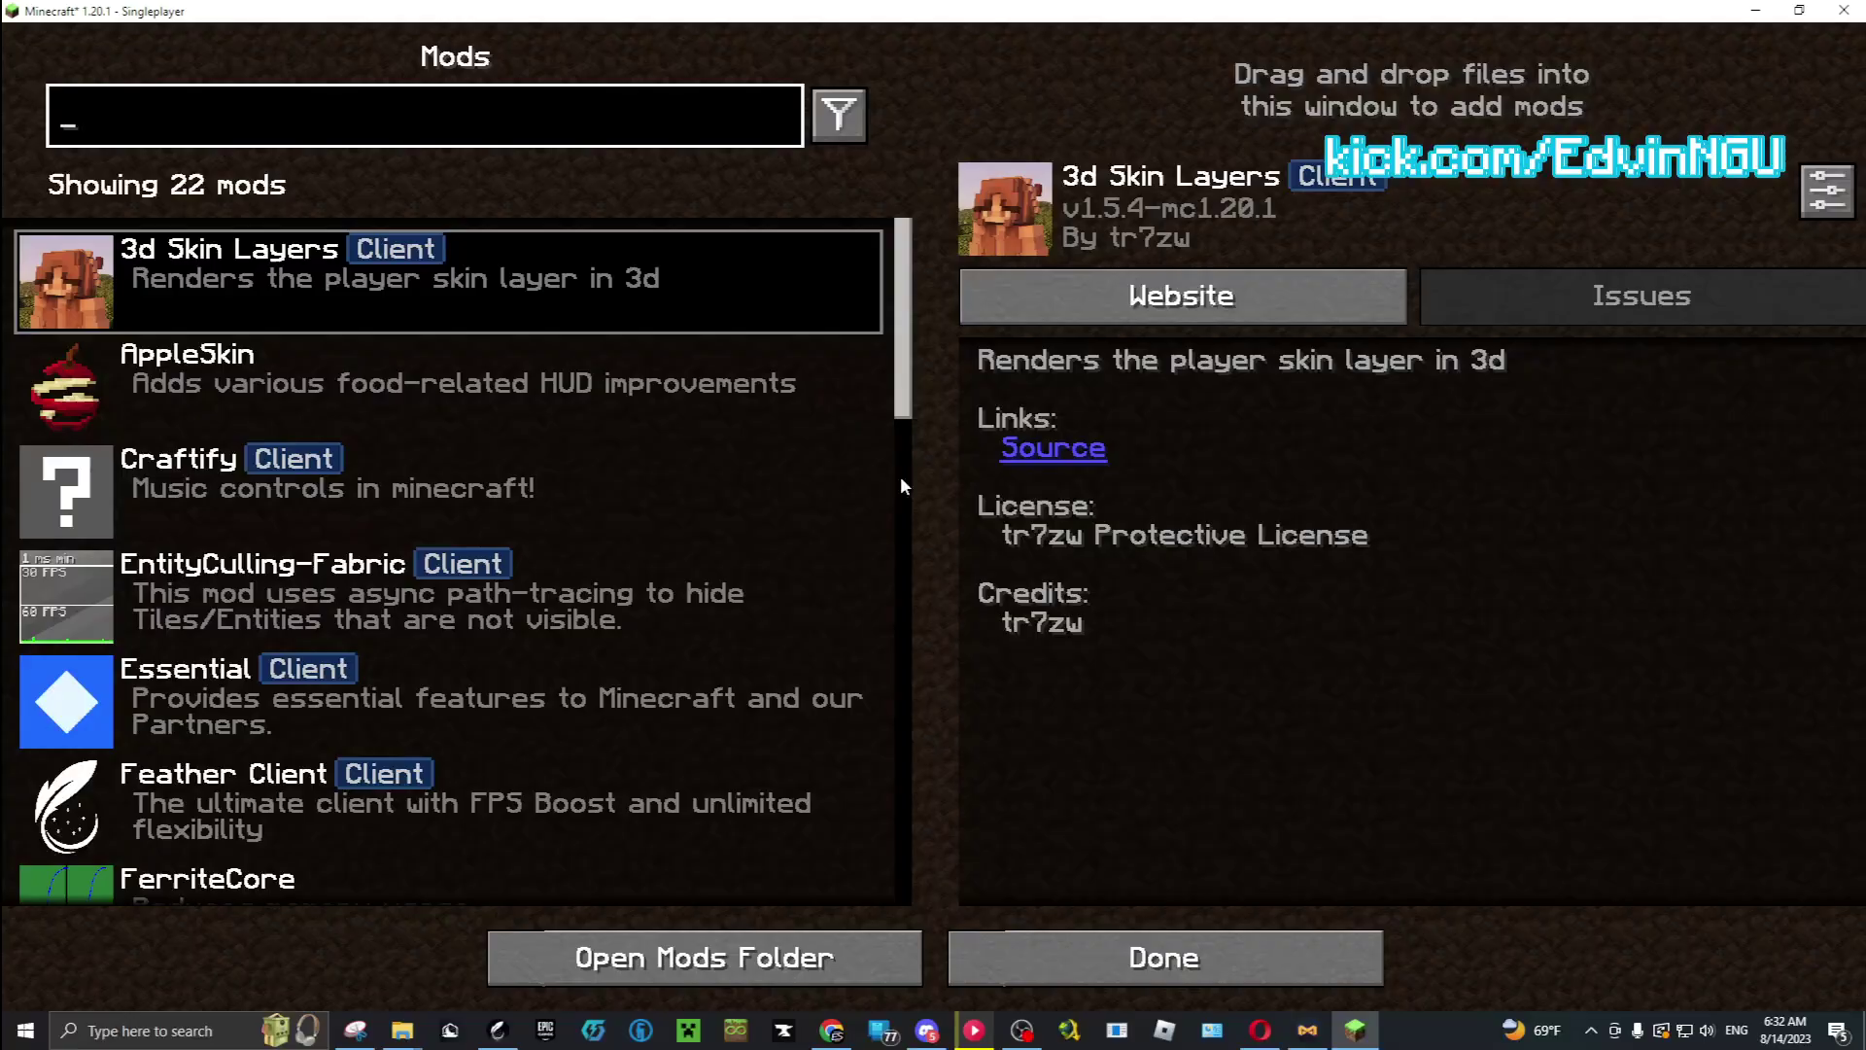
left_click(486, 471)
left_click(1825, 189)
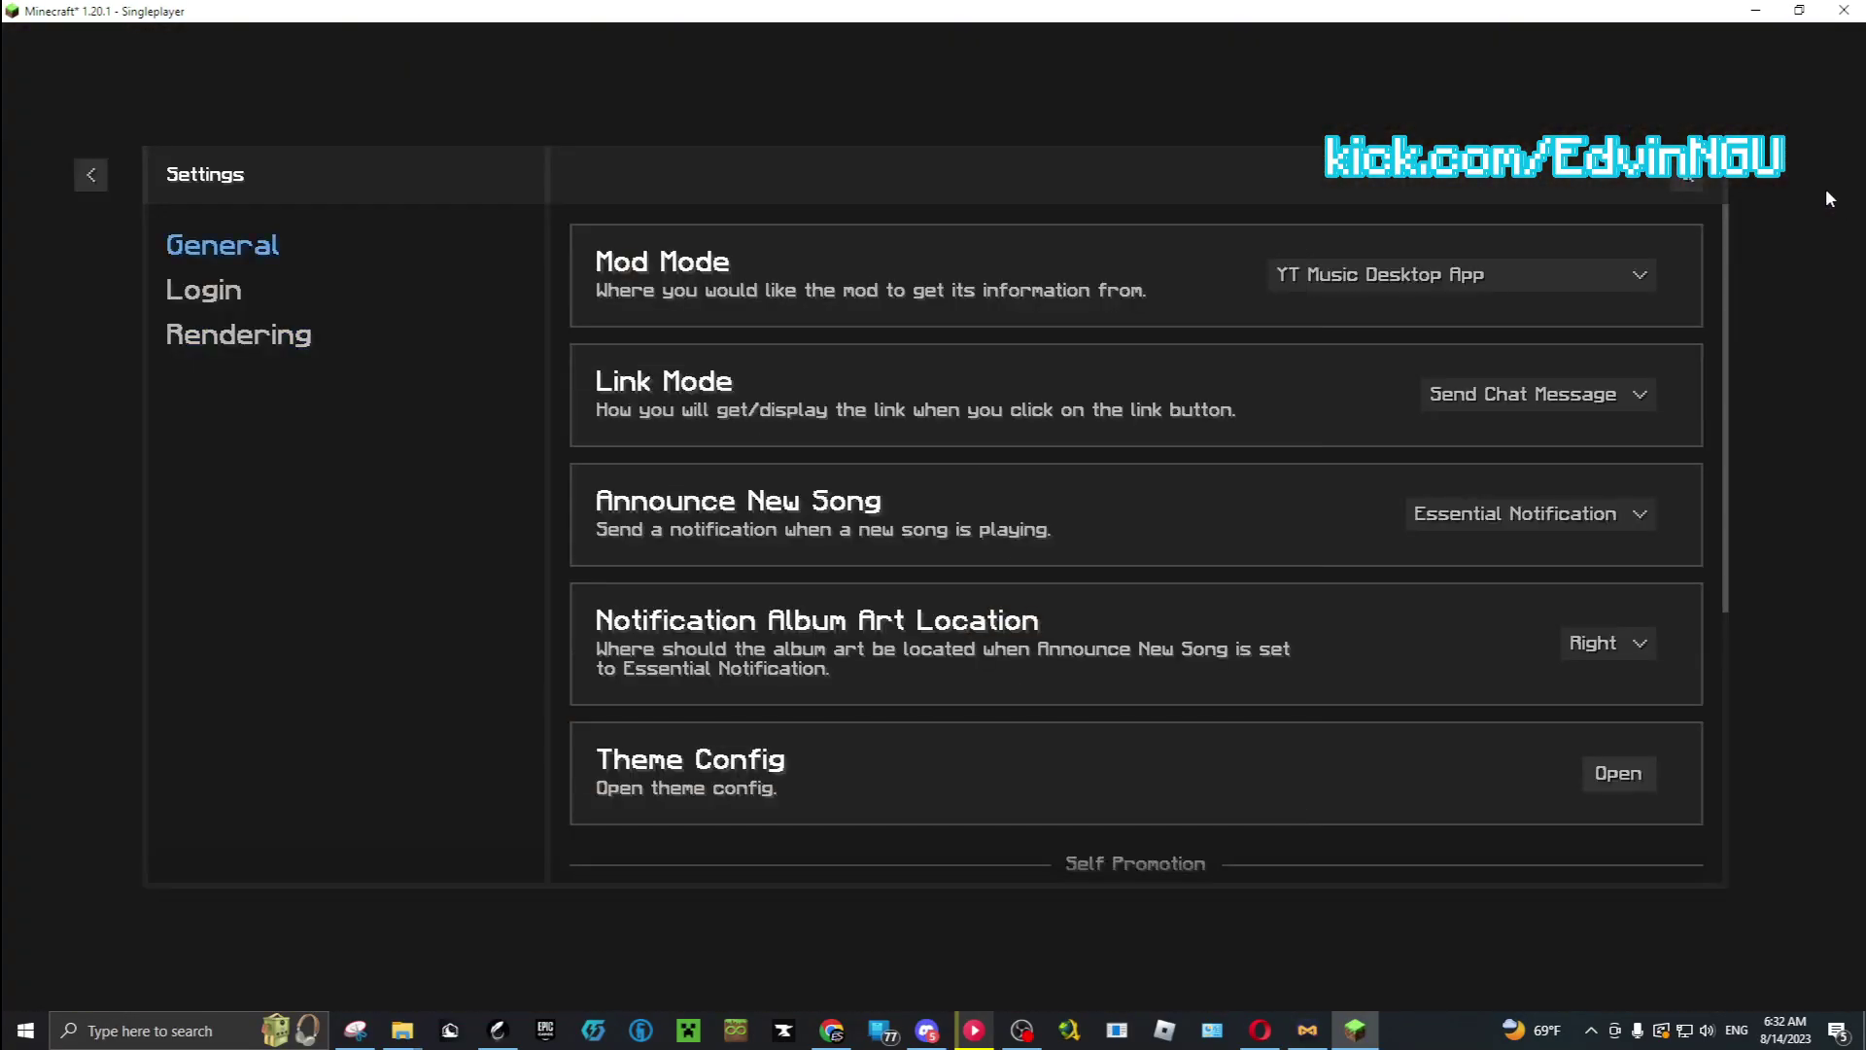
Look through the Login, Rendering and General settings and open the theme configuration
left_click(224, 291)
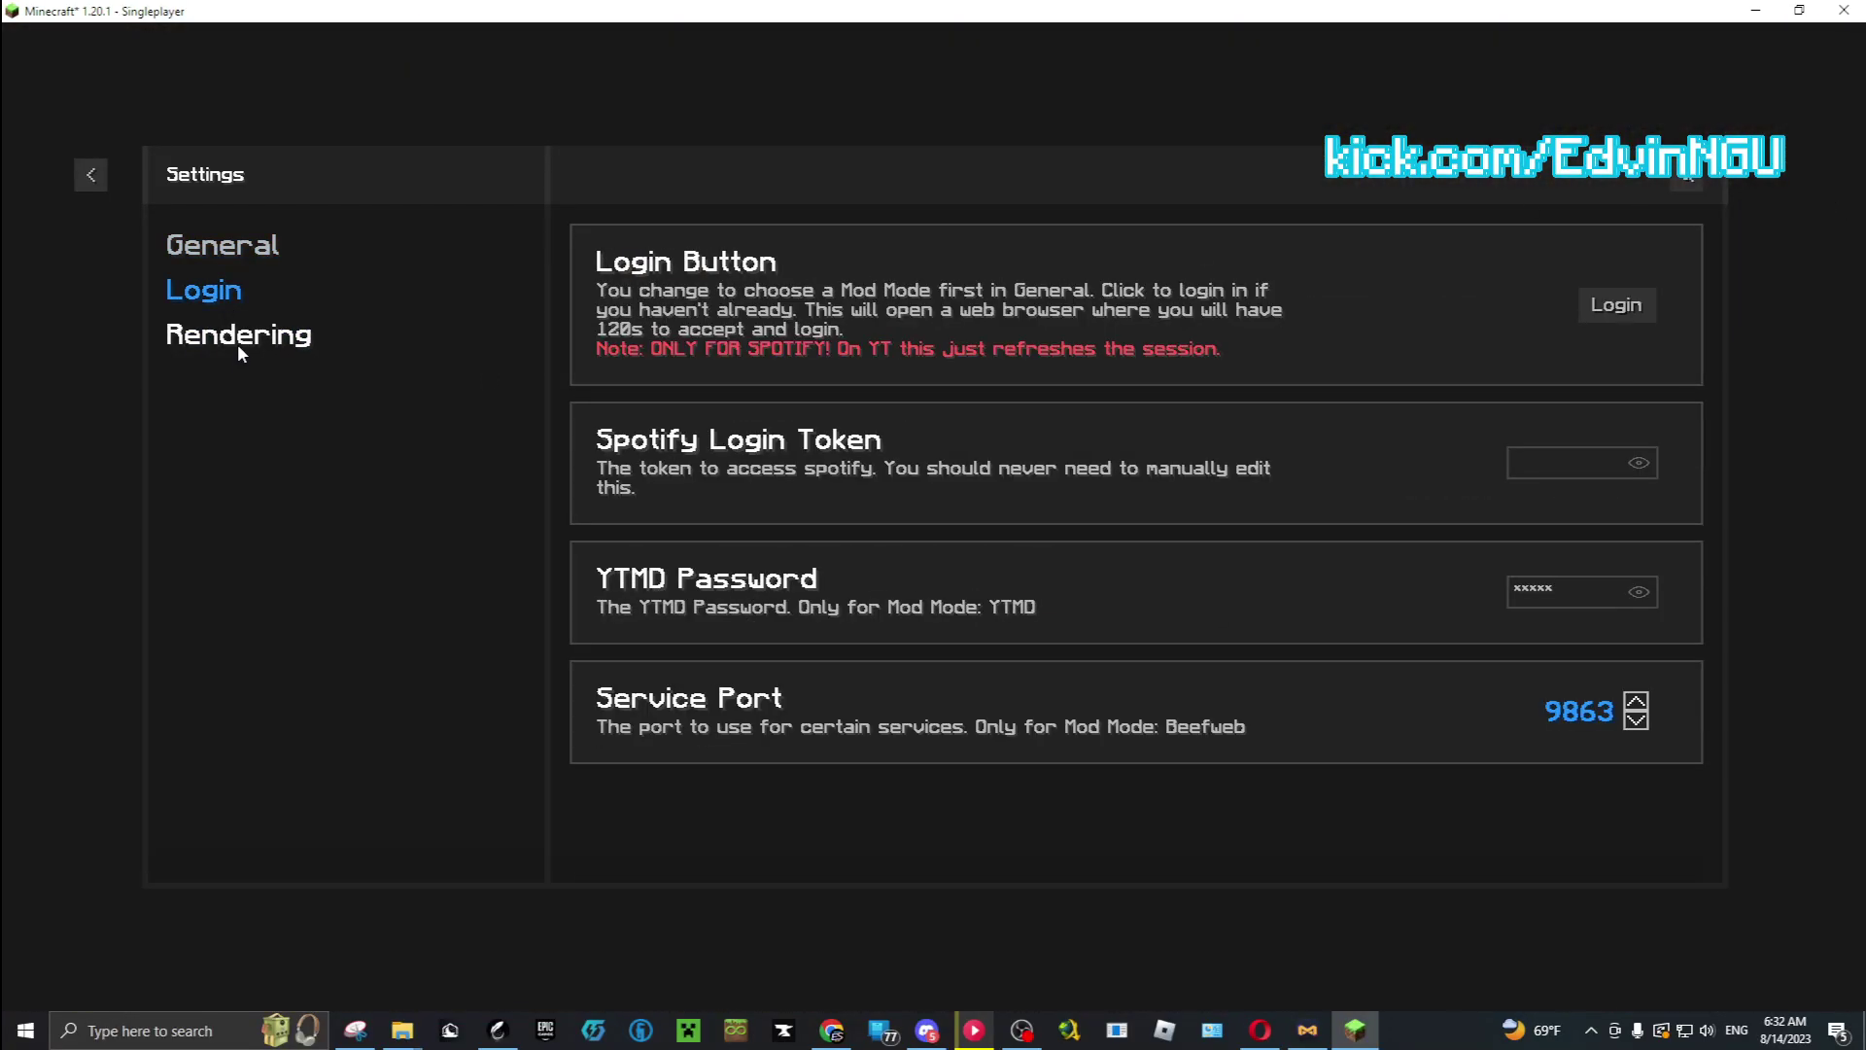
left_click(238, 340)
left_click(223, 245)
left_click(1495, 729)
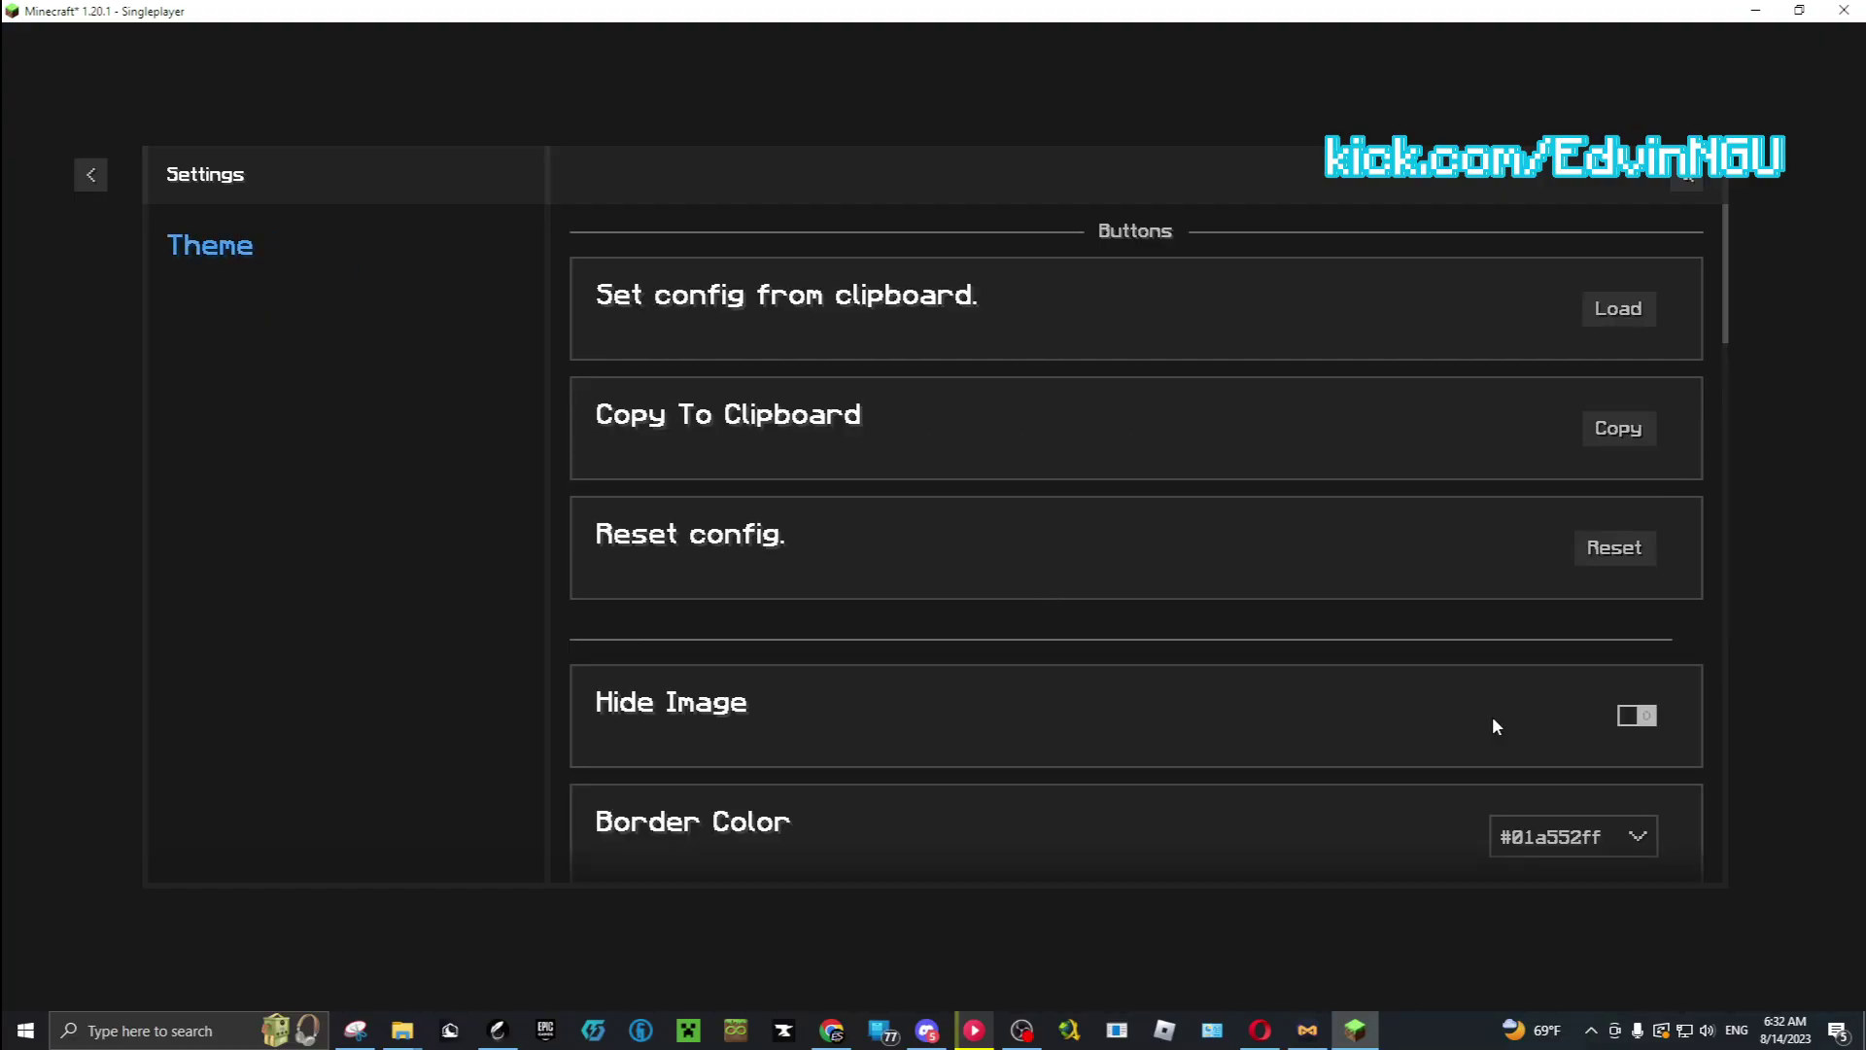
Try switching Hide Image on and off in the theme configuration, and return to the game
left_click(1621, 719)
left_click(1622, 720)
left_click(1621, 719)
key("Escape")
key("Escape")
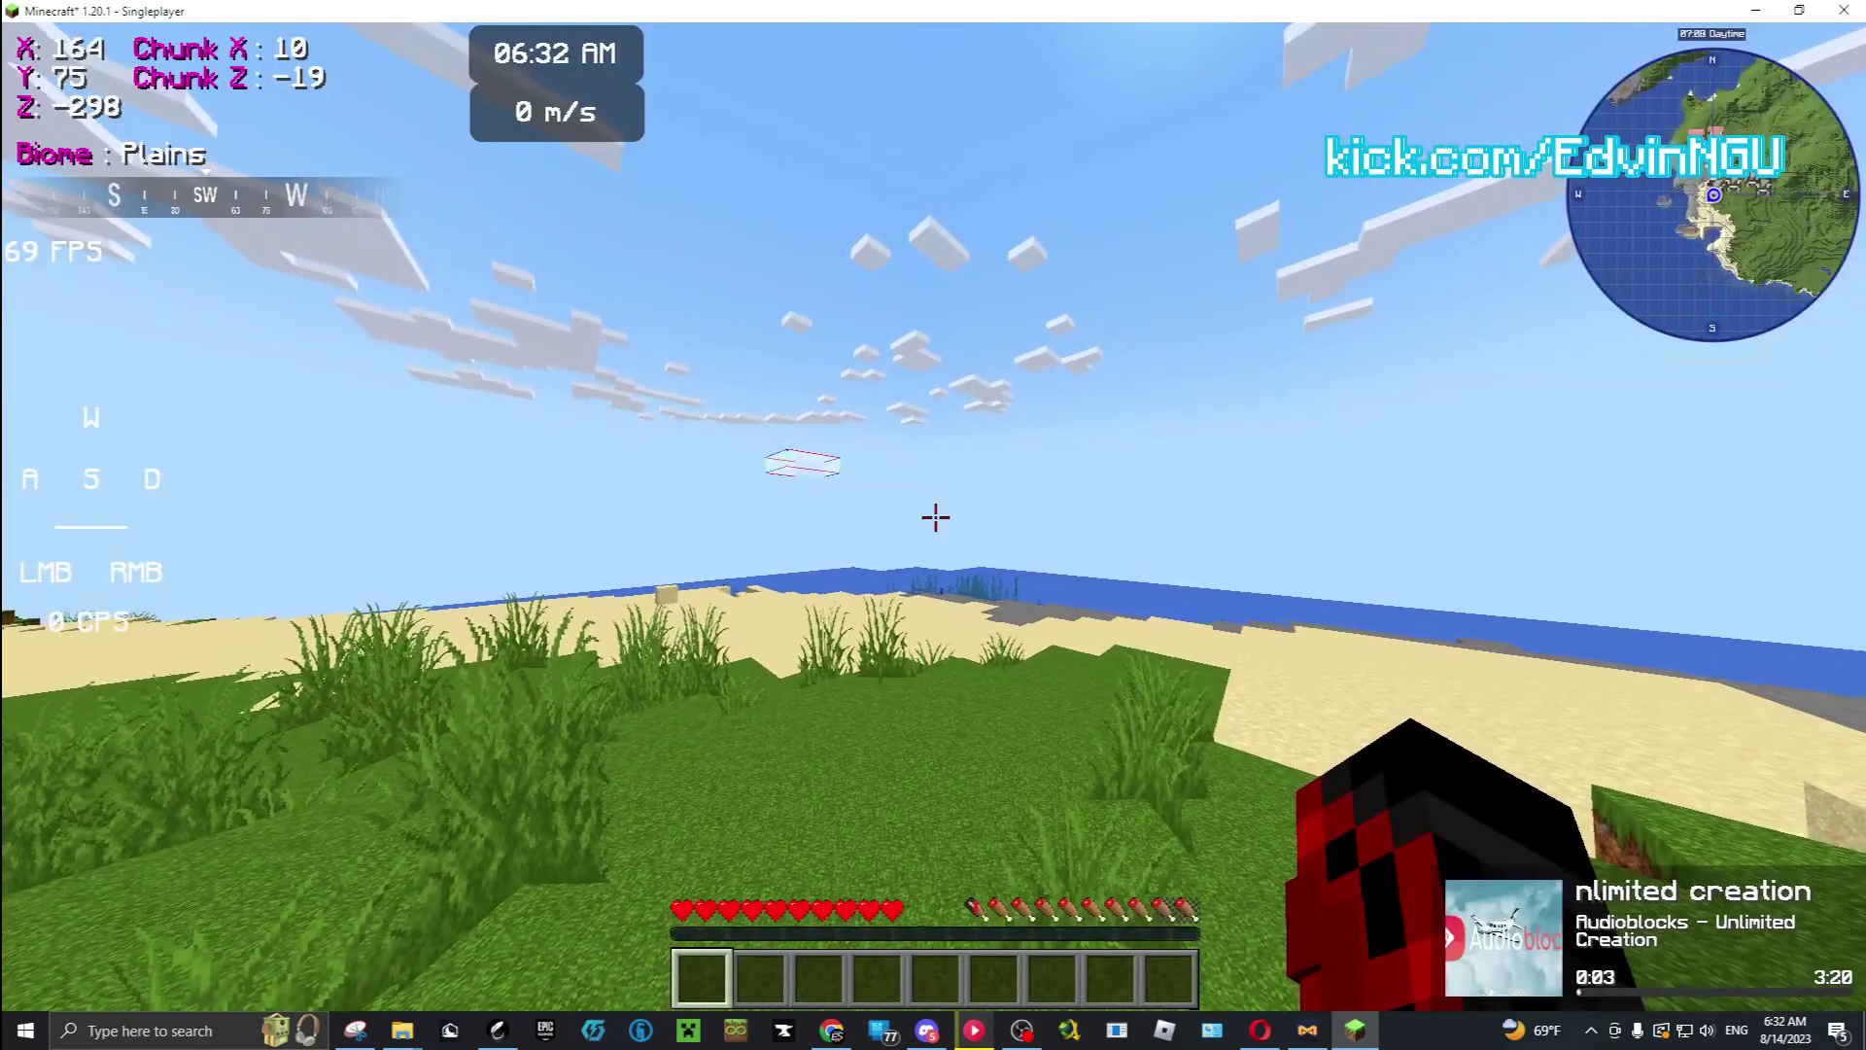
Open the inventory and the pause menu in turn to examine the song overlay and its playback controls
key("e")
mouse_move(1573, 884)
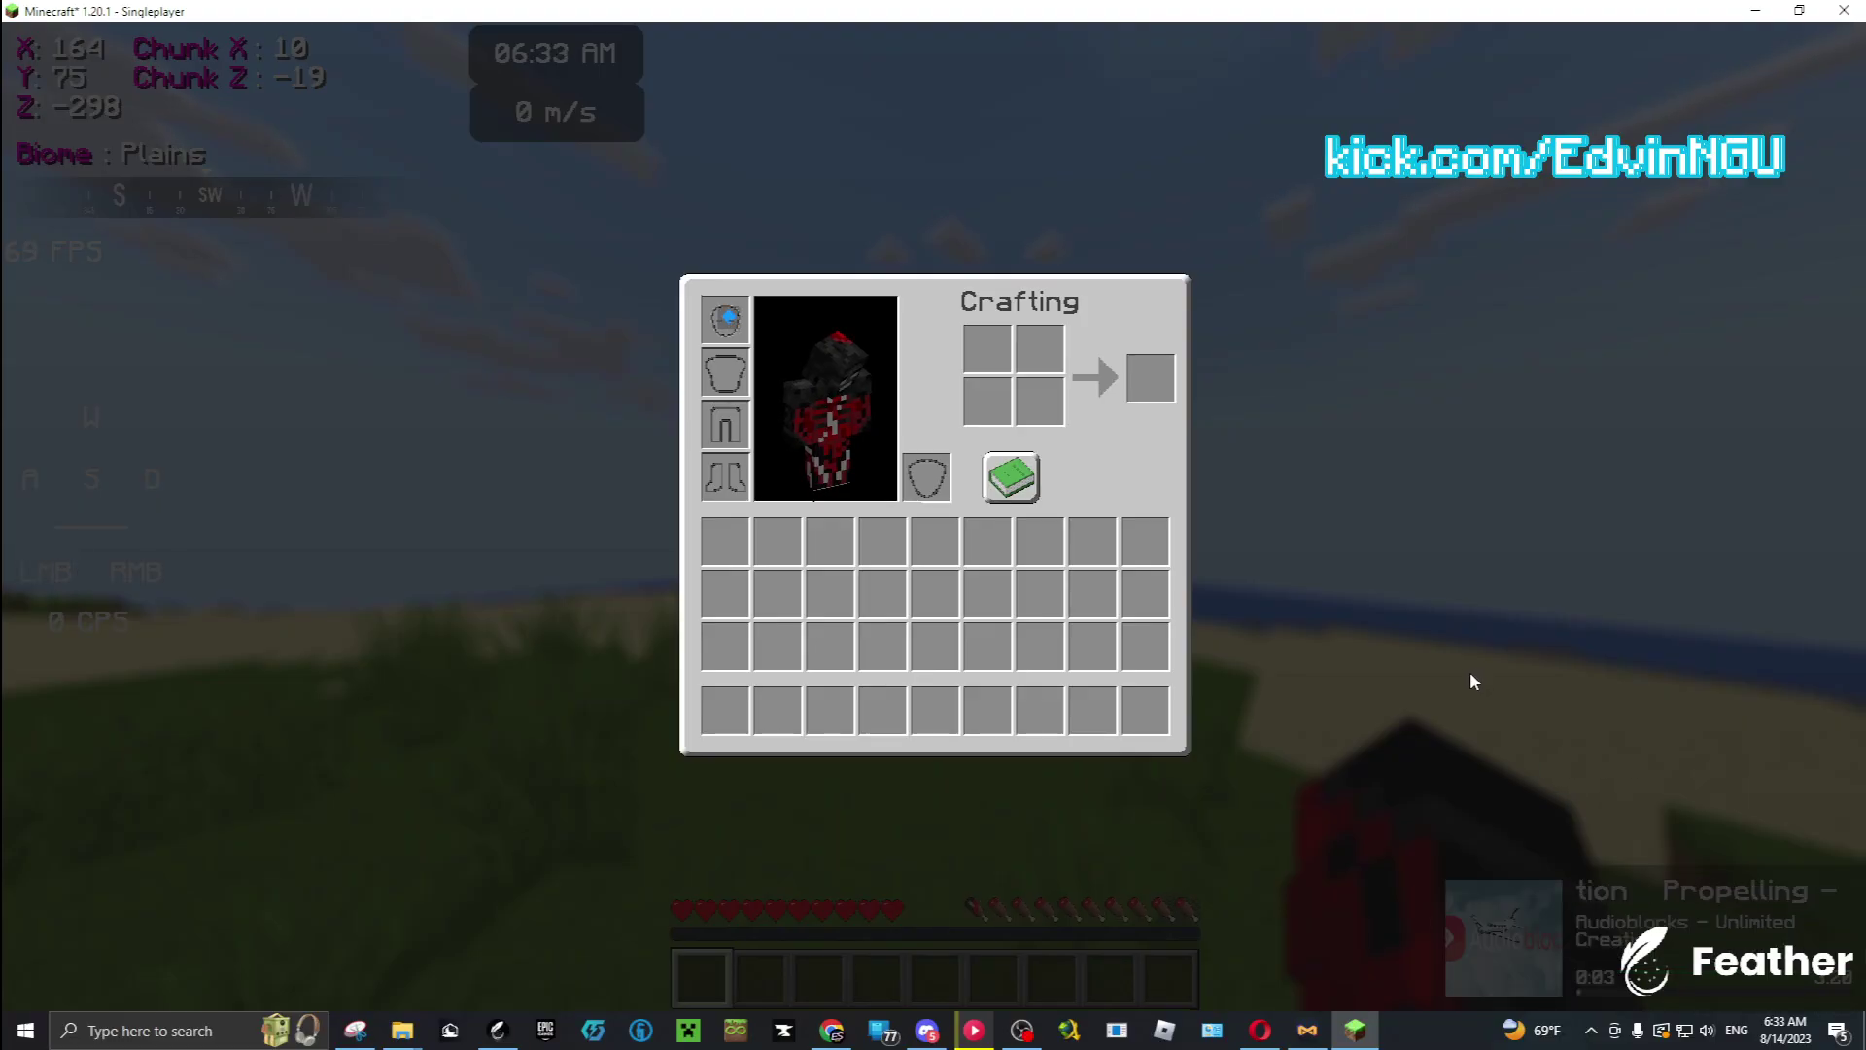
key("e")
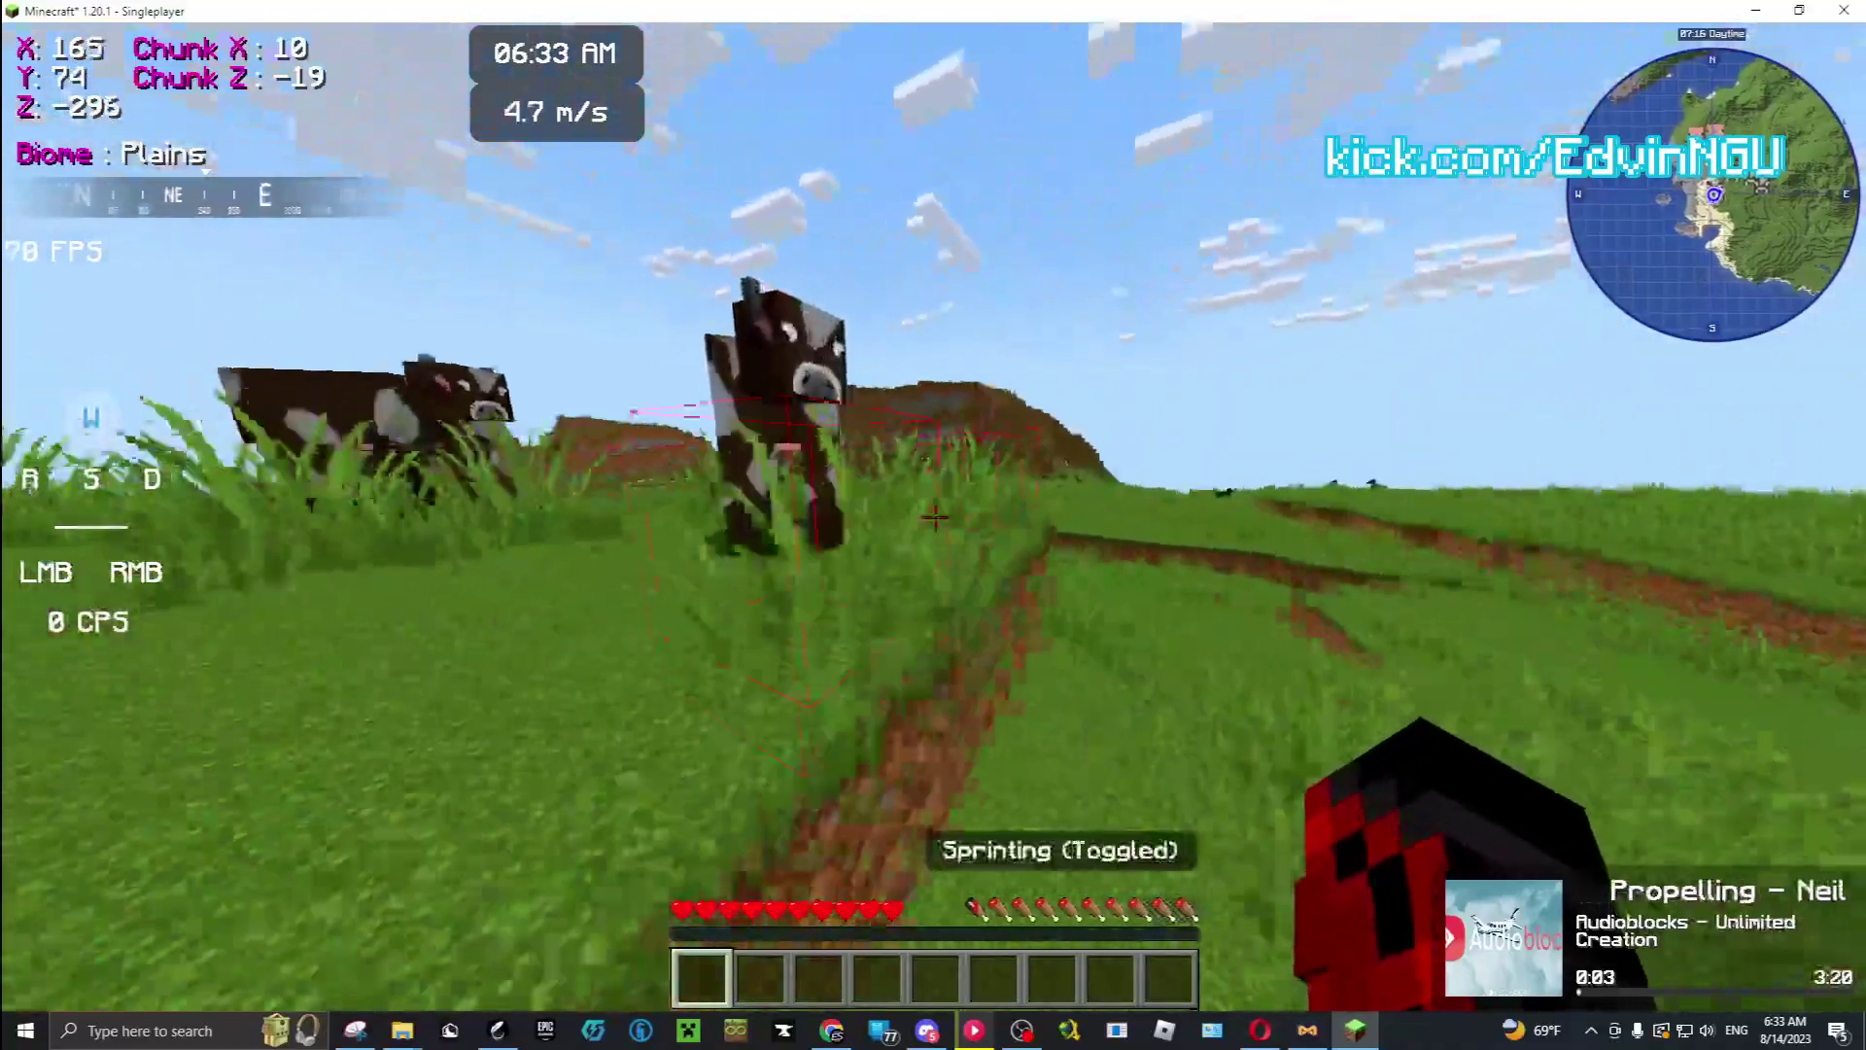
key("Escape")
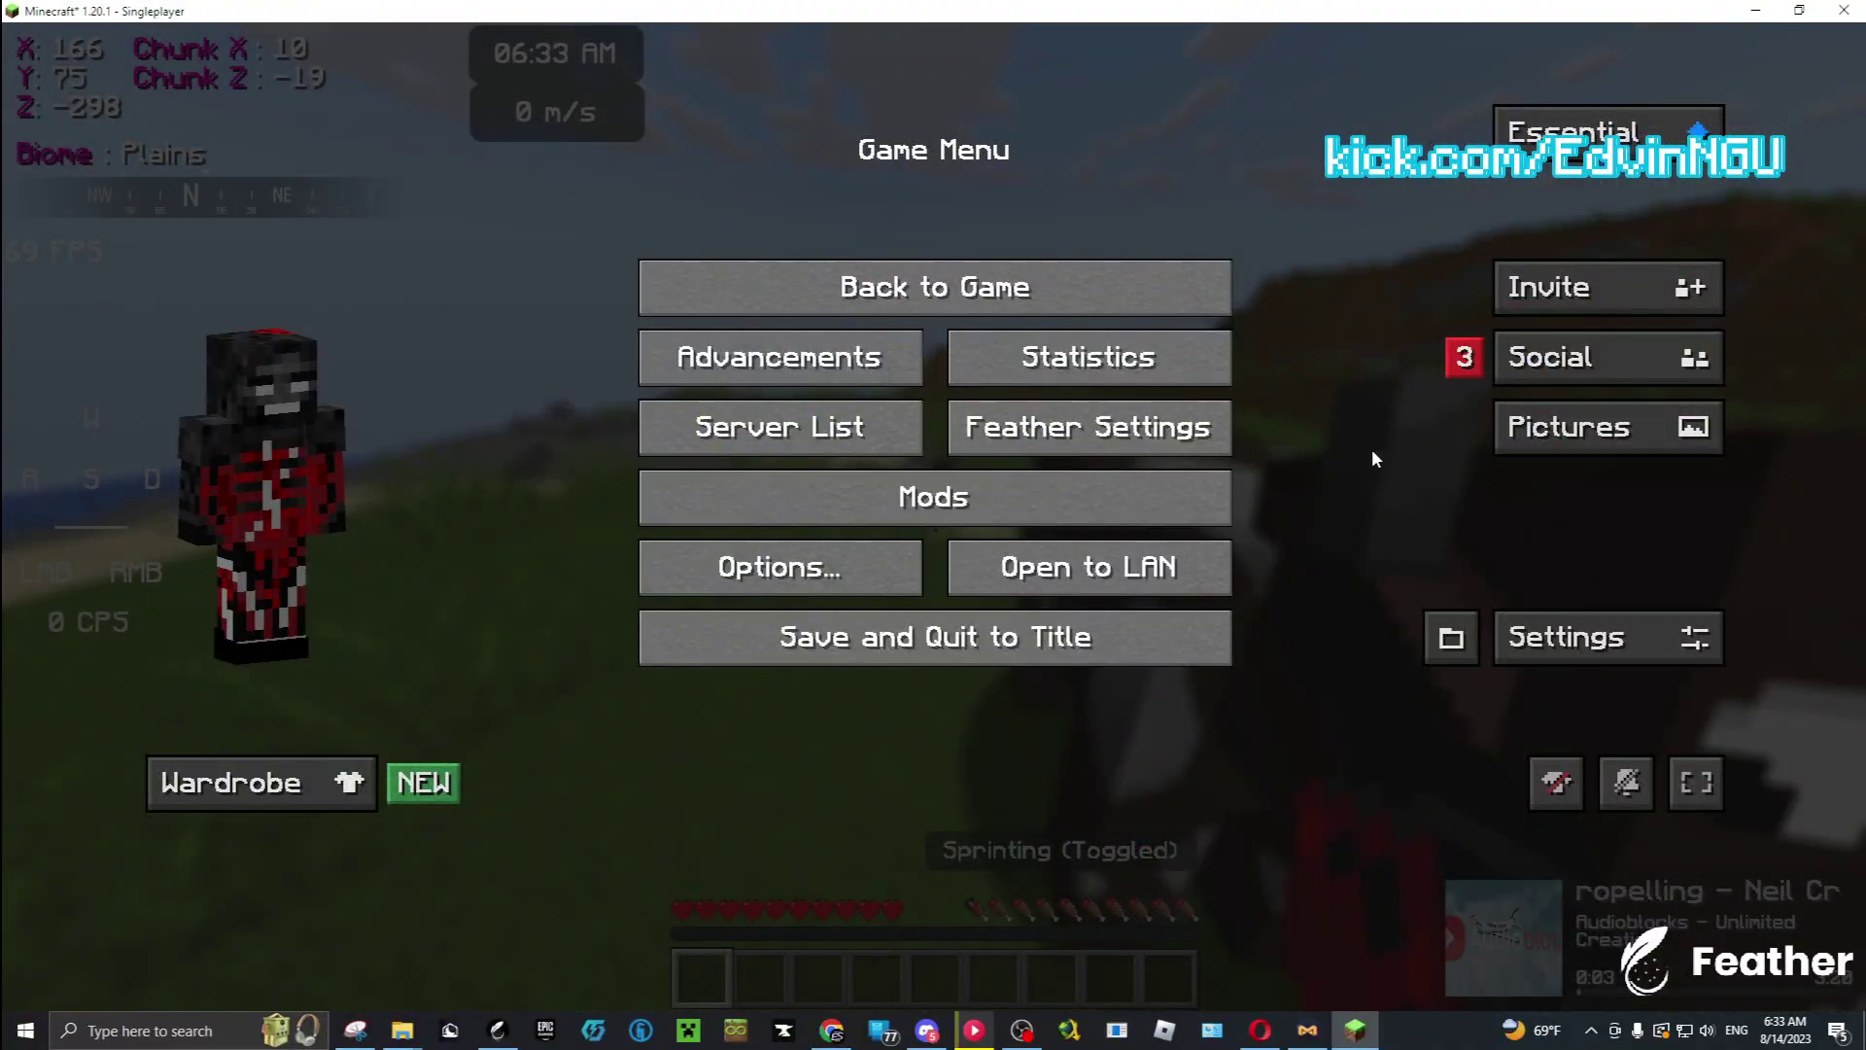
key("Escape")
key("Escape")
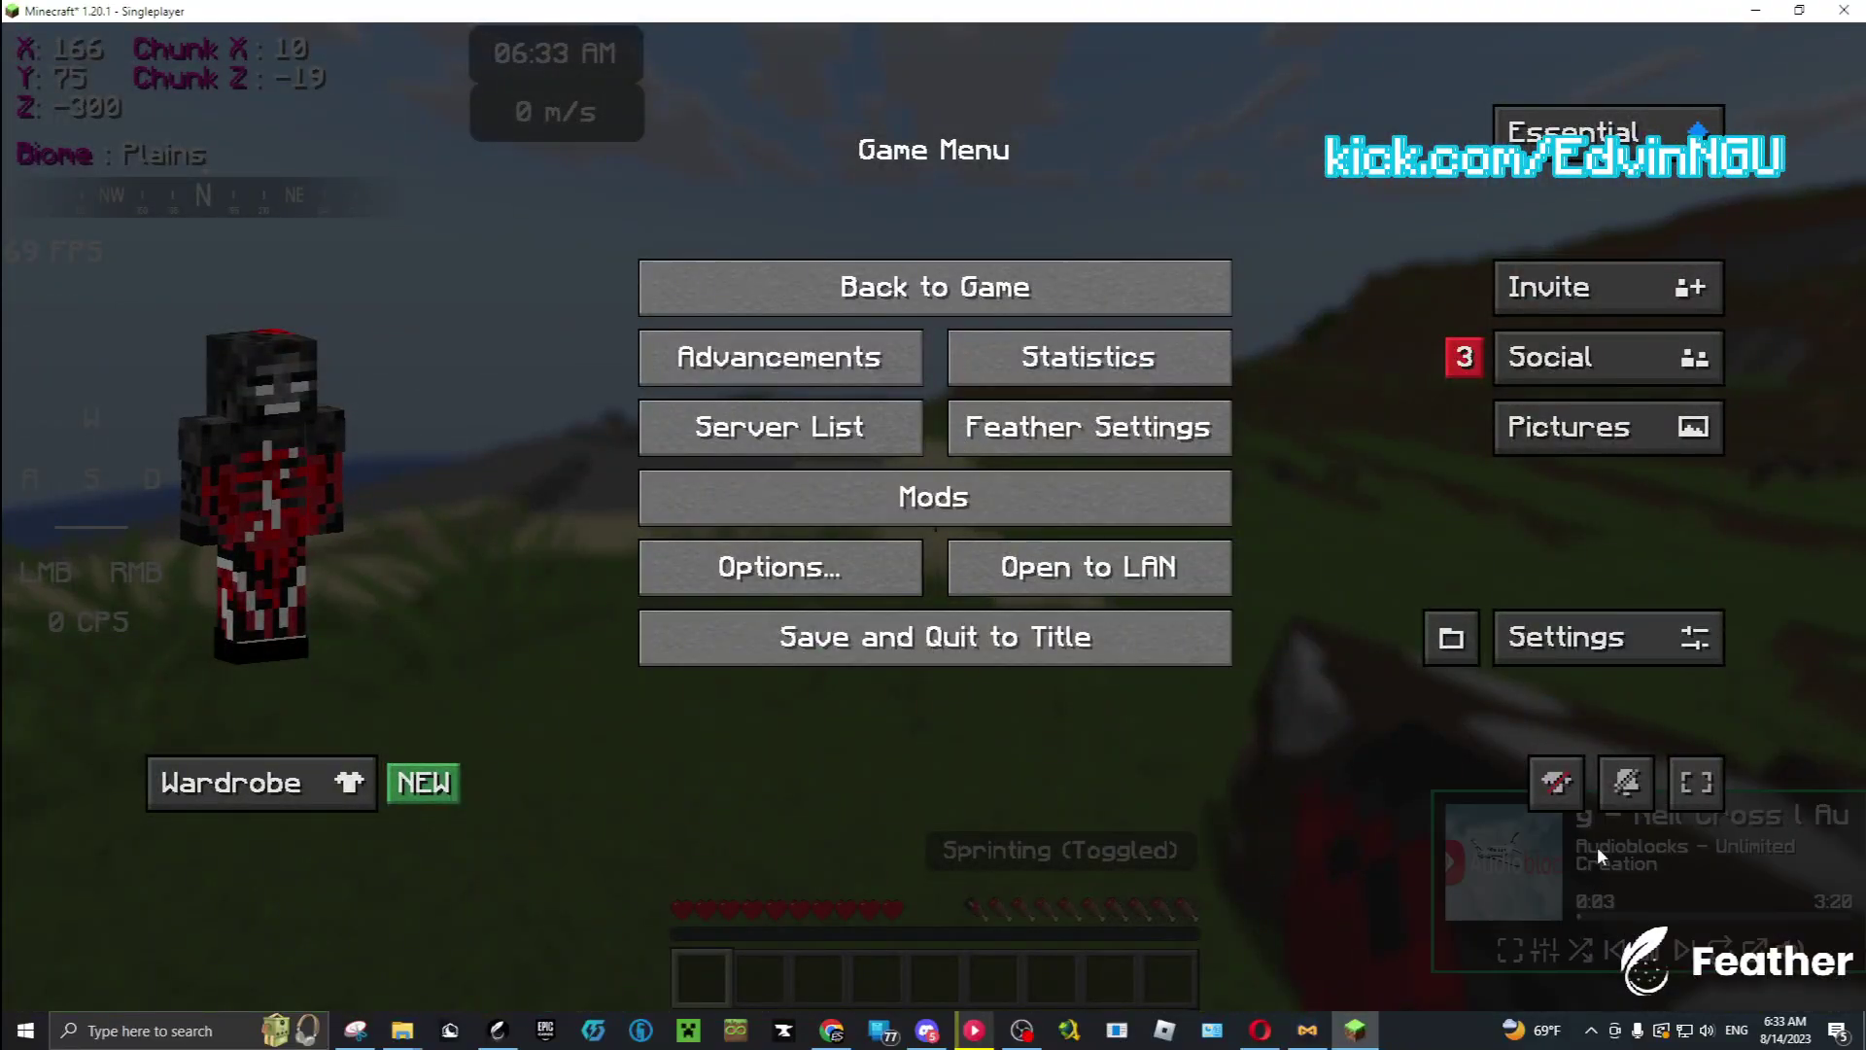
Open Task Manager, show the process options for YouTube Music Desktop App, and close Task Manager without ending the task
left_click(145, 1030)
type("task")
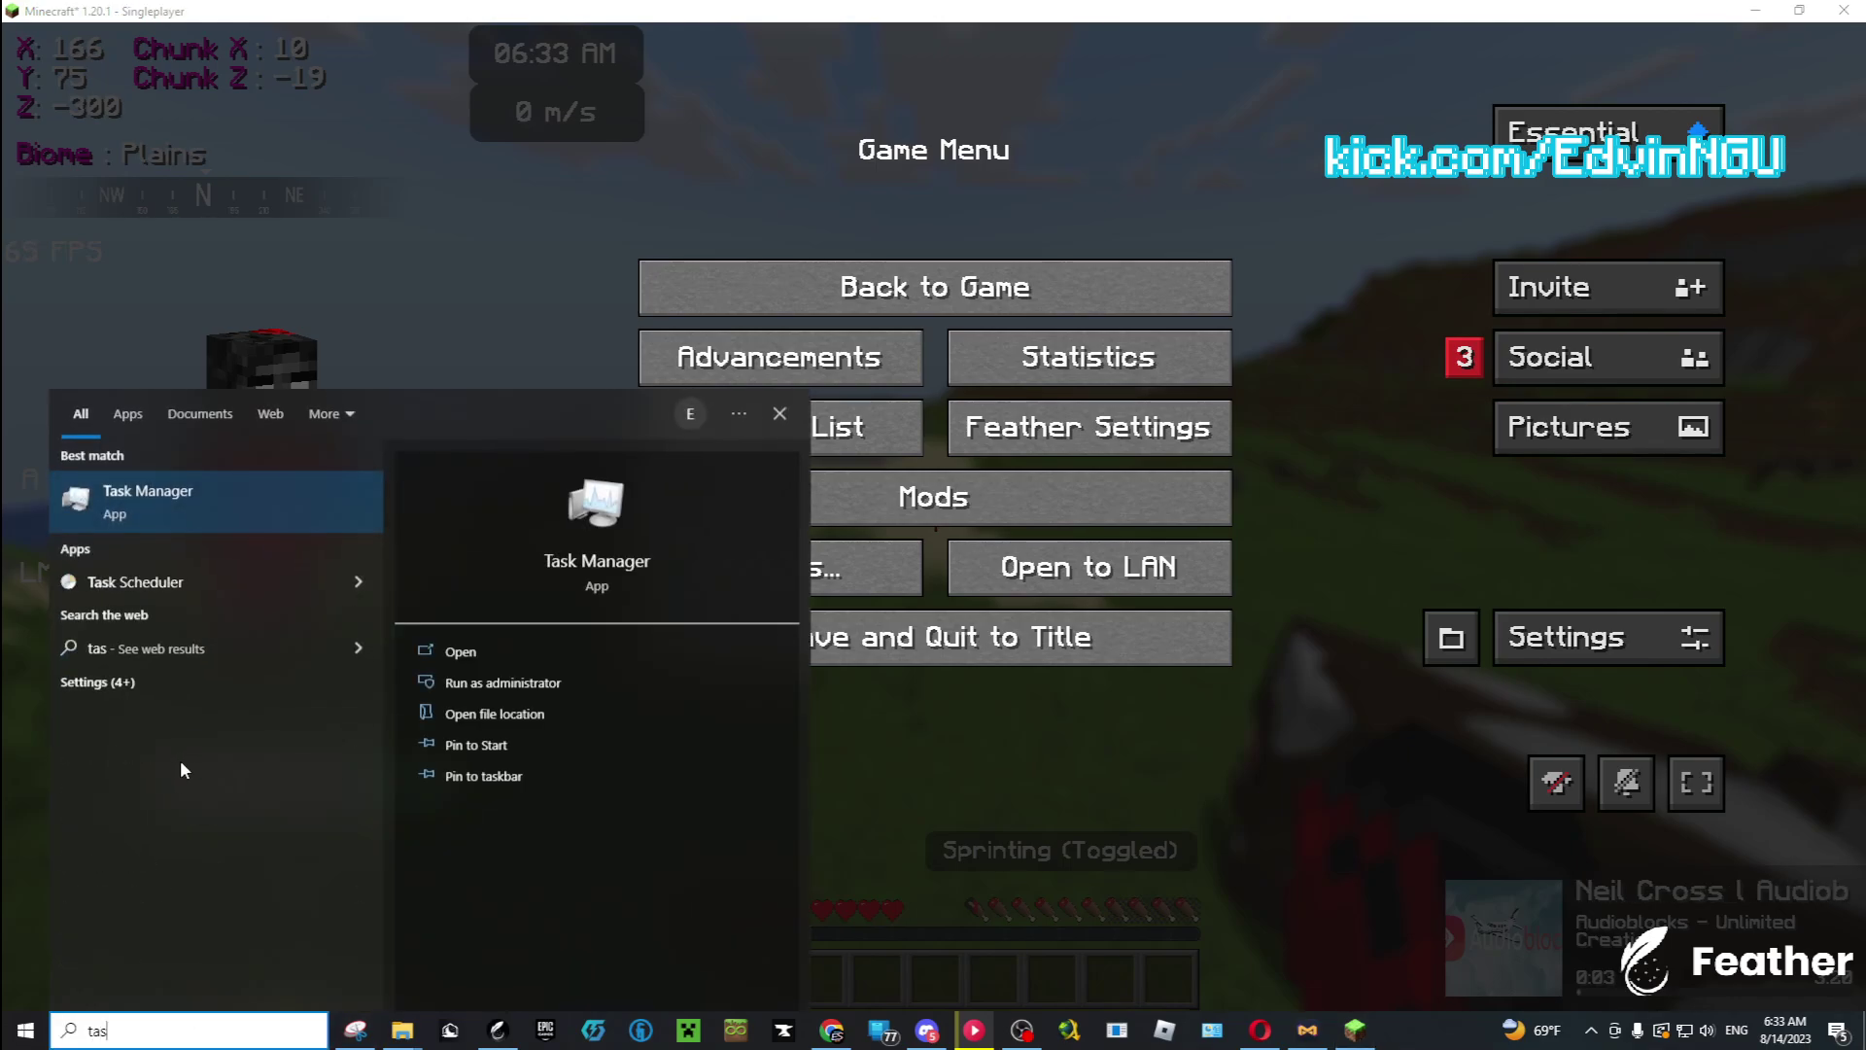
left_click(154, 491)
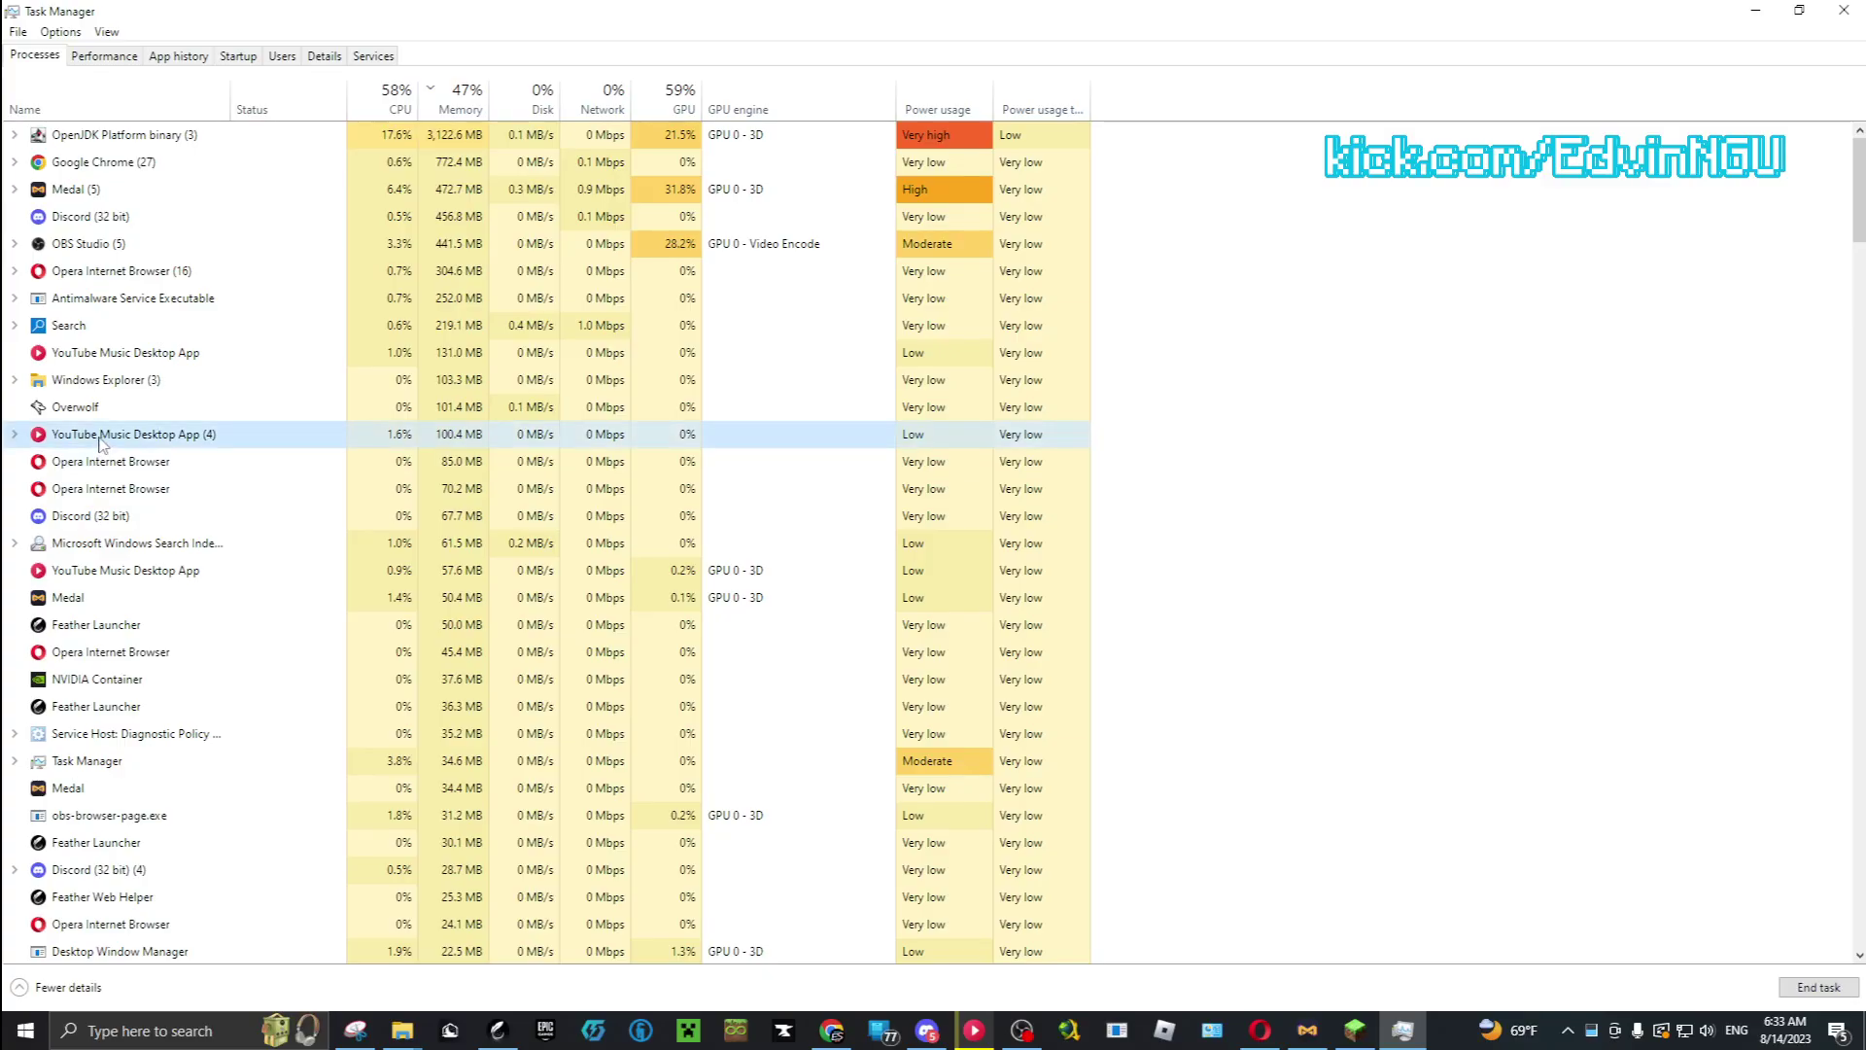
right_click(102, 437)
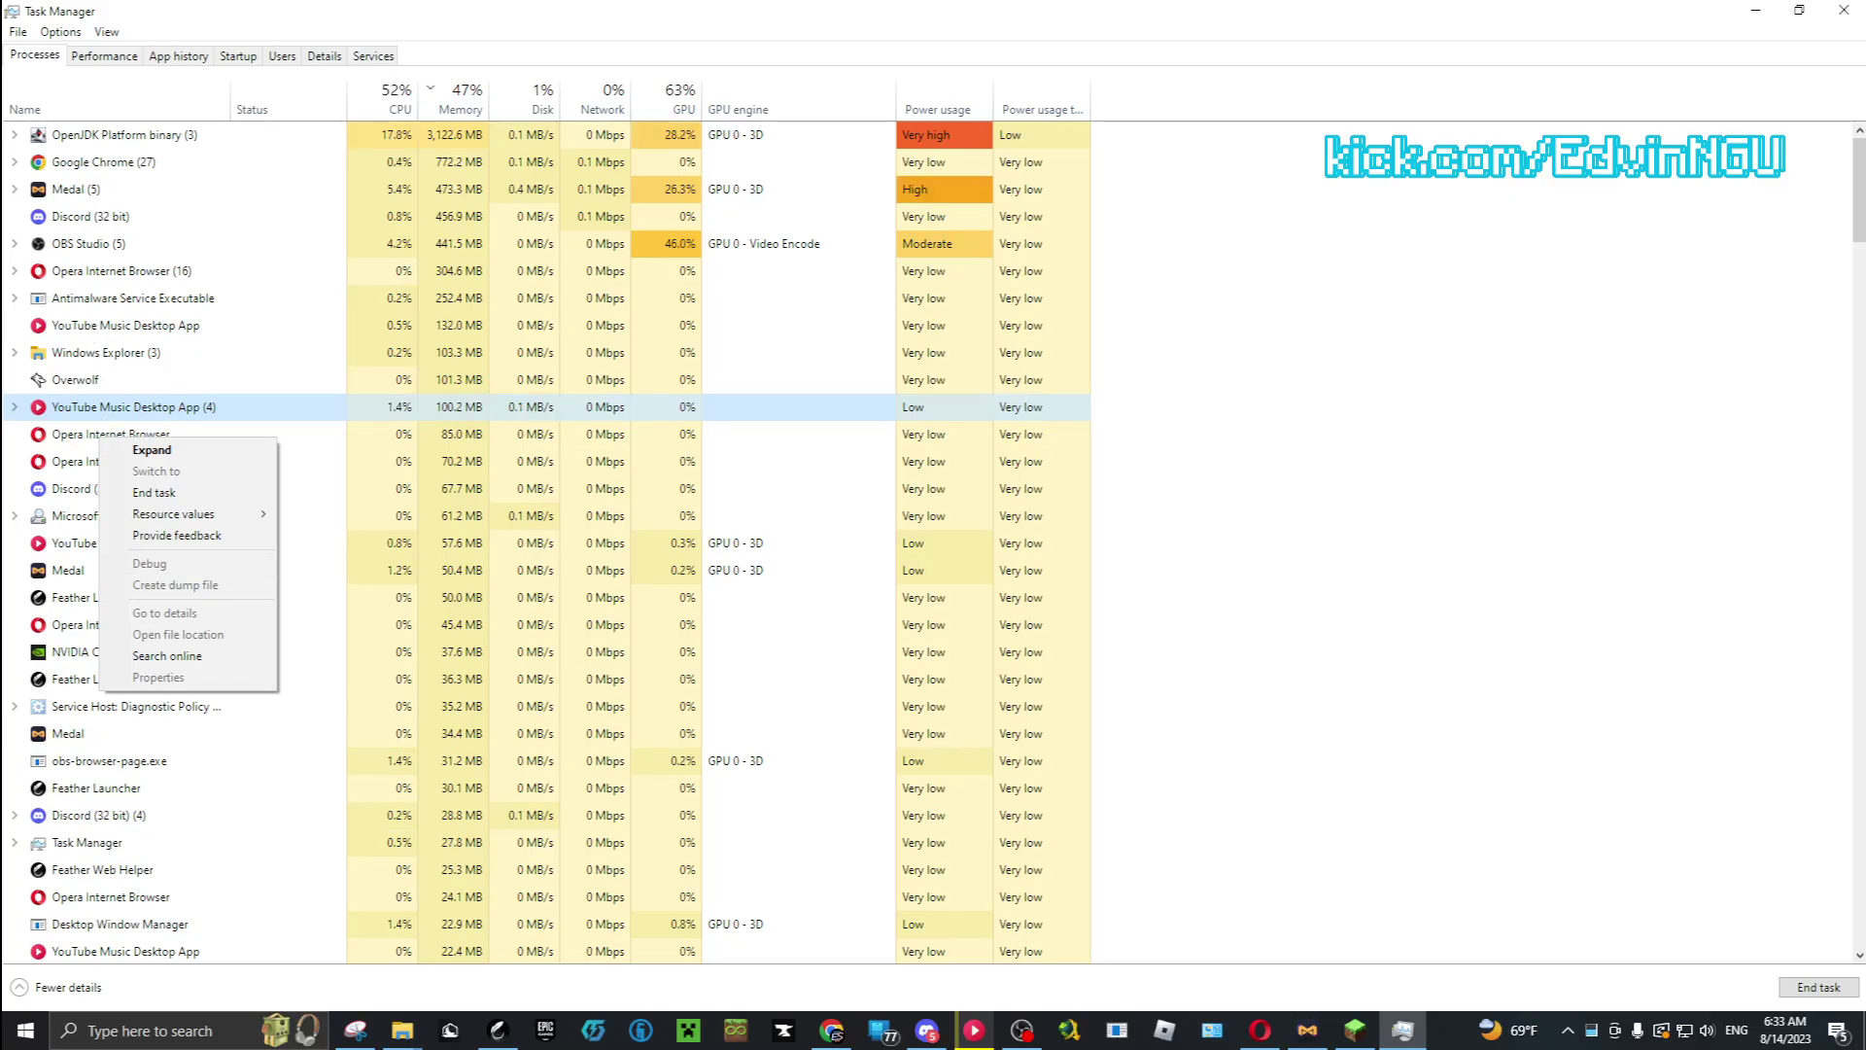
left_click(1846, 11)
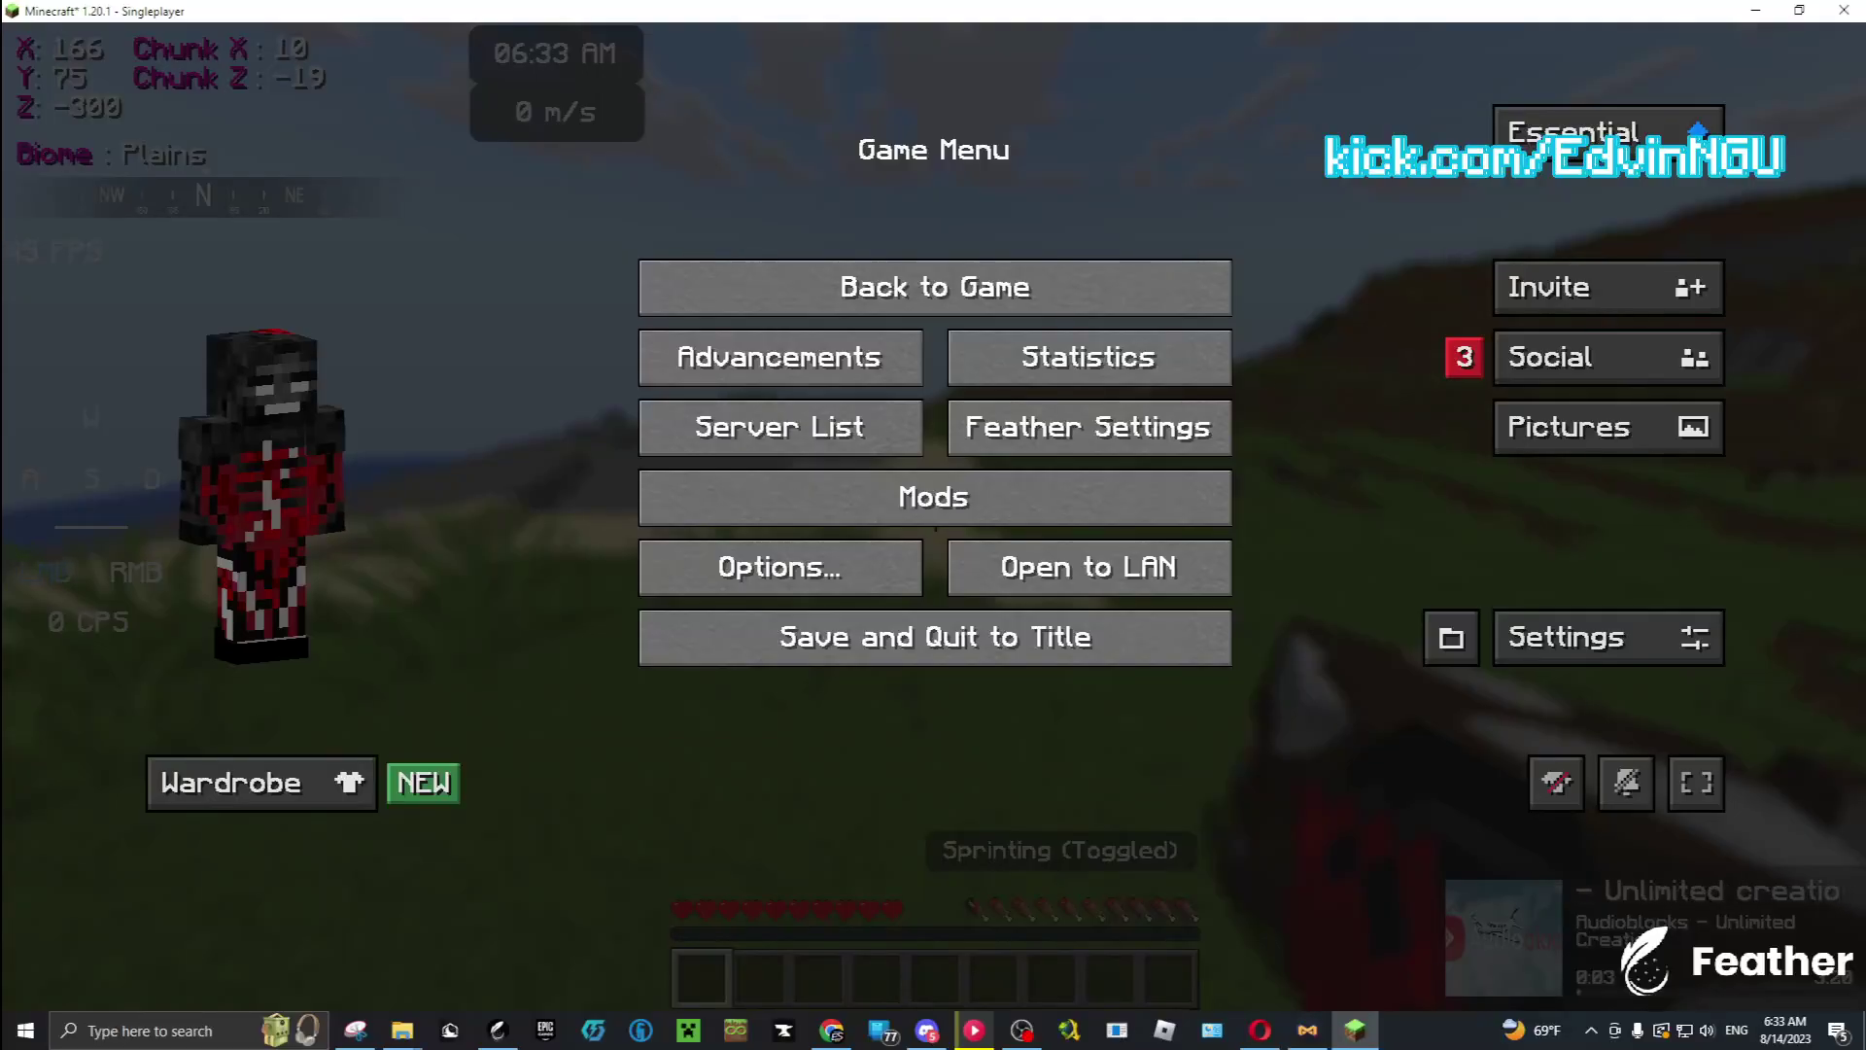
Return to the game and open the inventory to check the song overlay
key("Escape")
key("e")
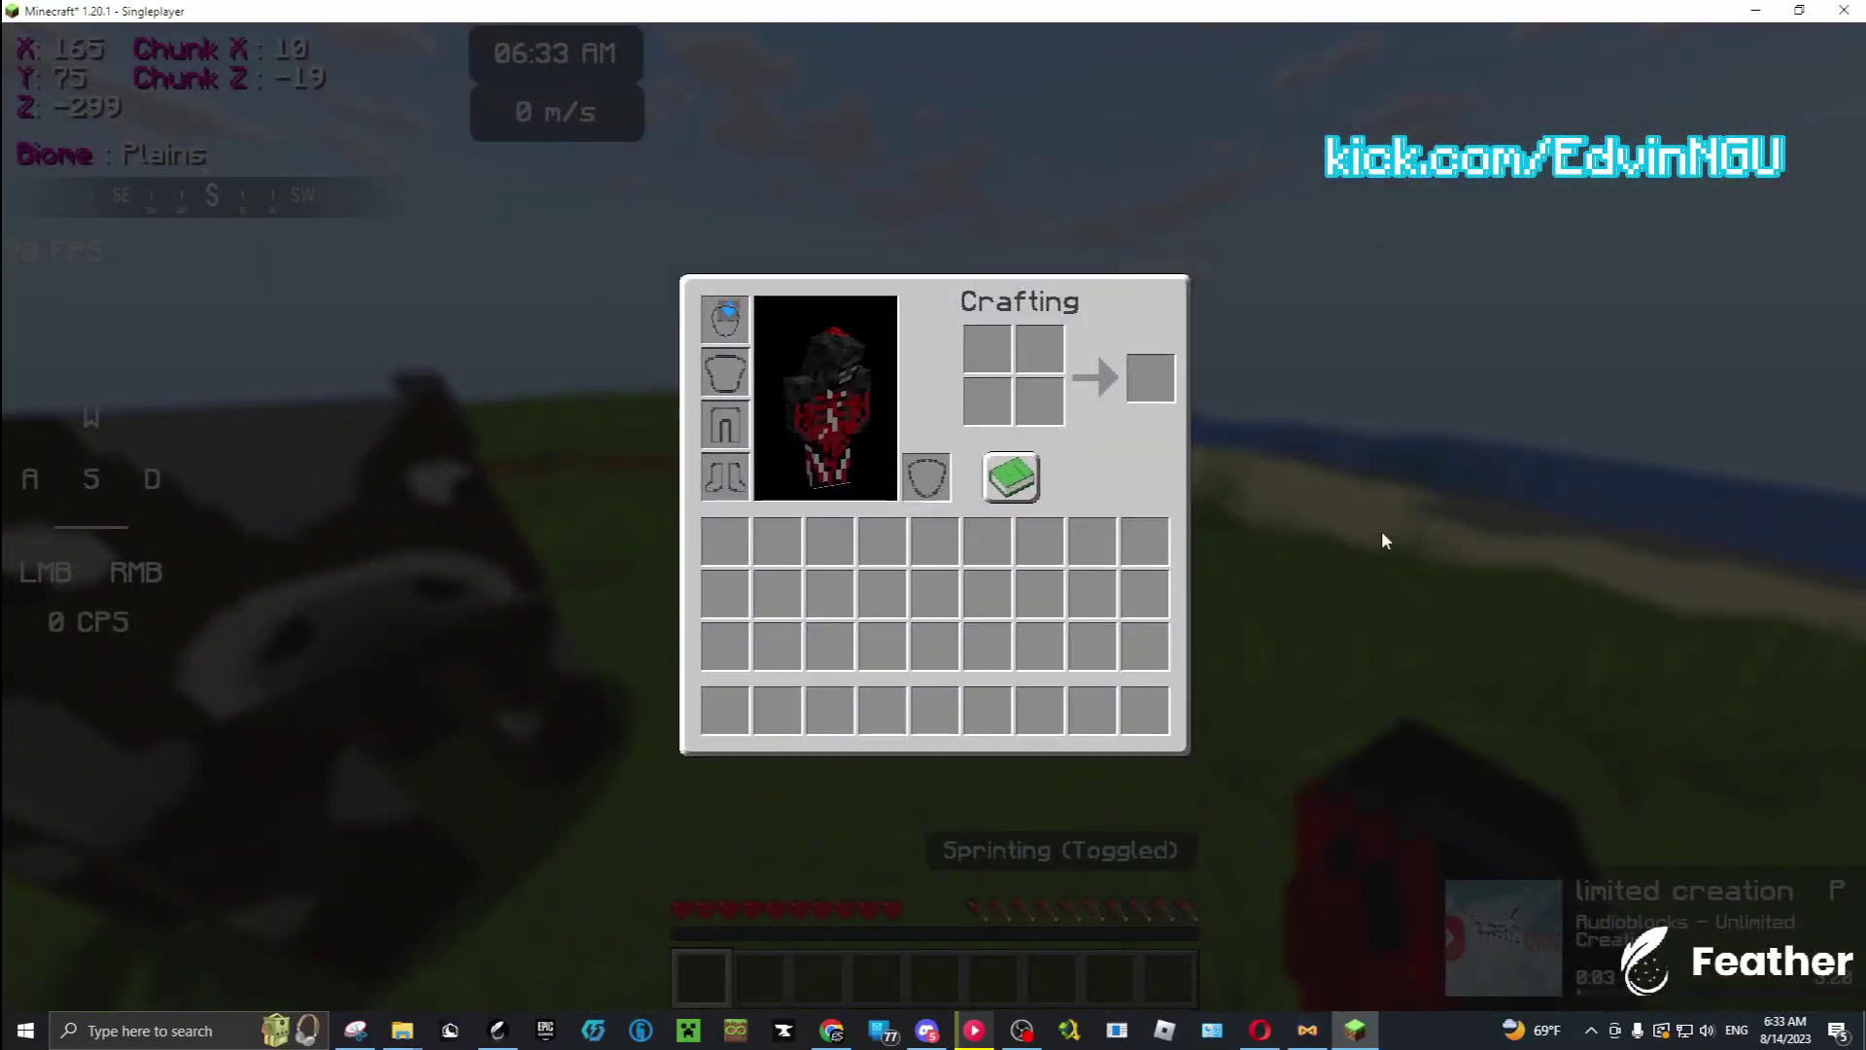
key("e")
key("e")
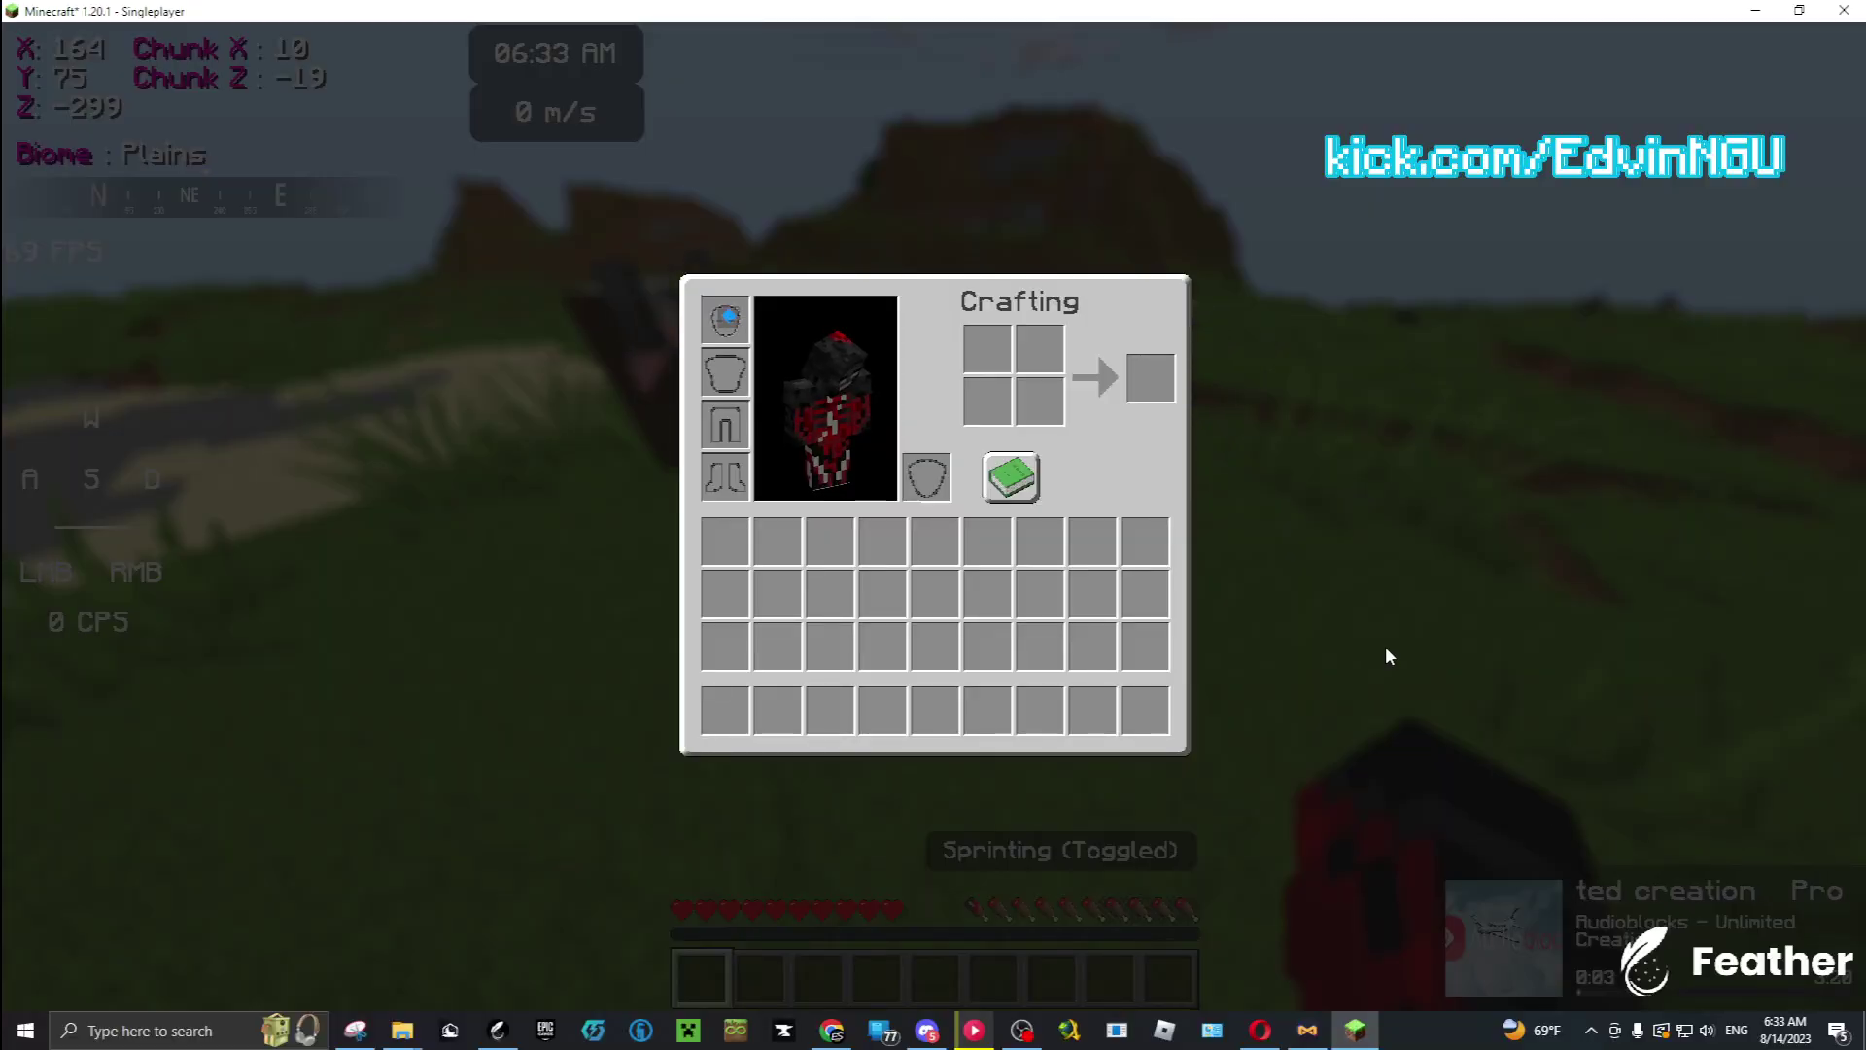
Save and quit to the title screen, and reload the singleplayer world "1 chunk?"
key("Escape")
key("Escape")
left_click(904, 657)
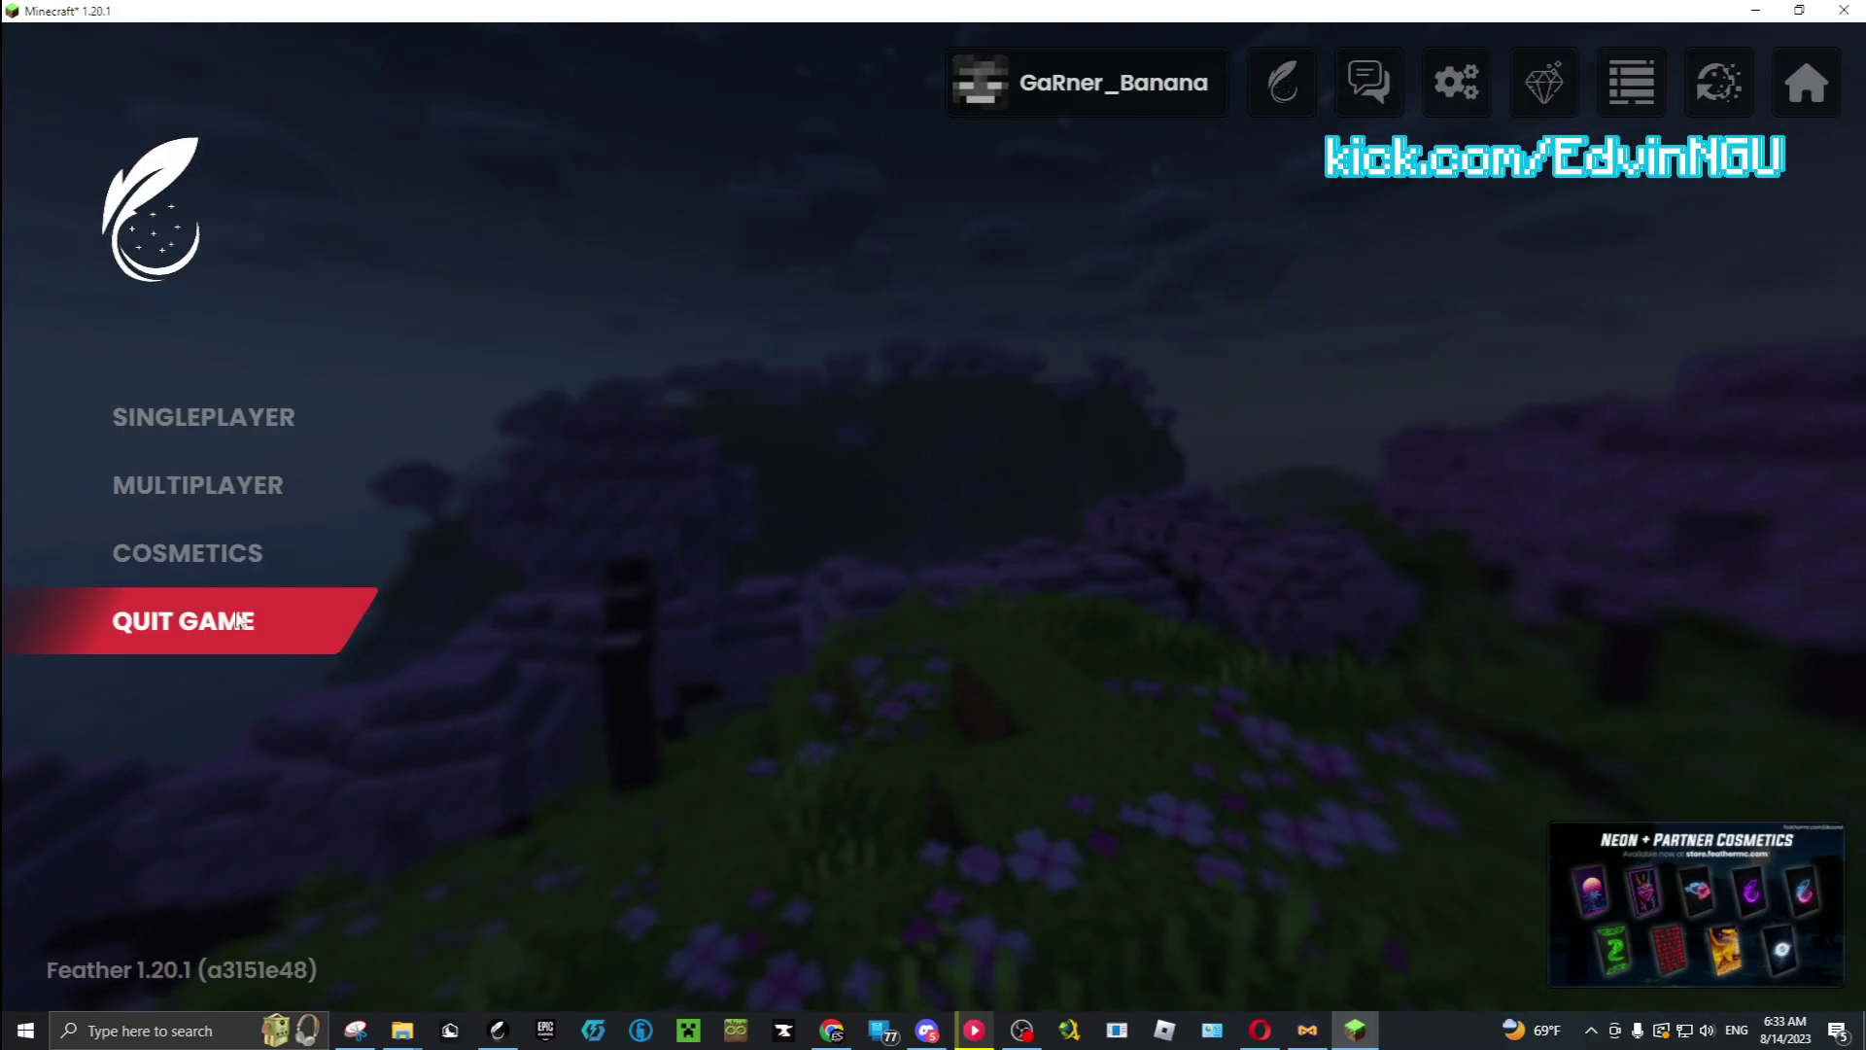
left_click(225, 422)
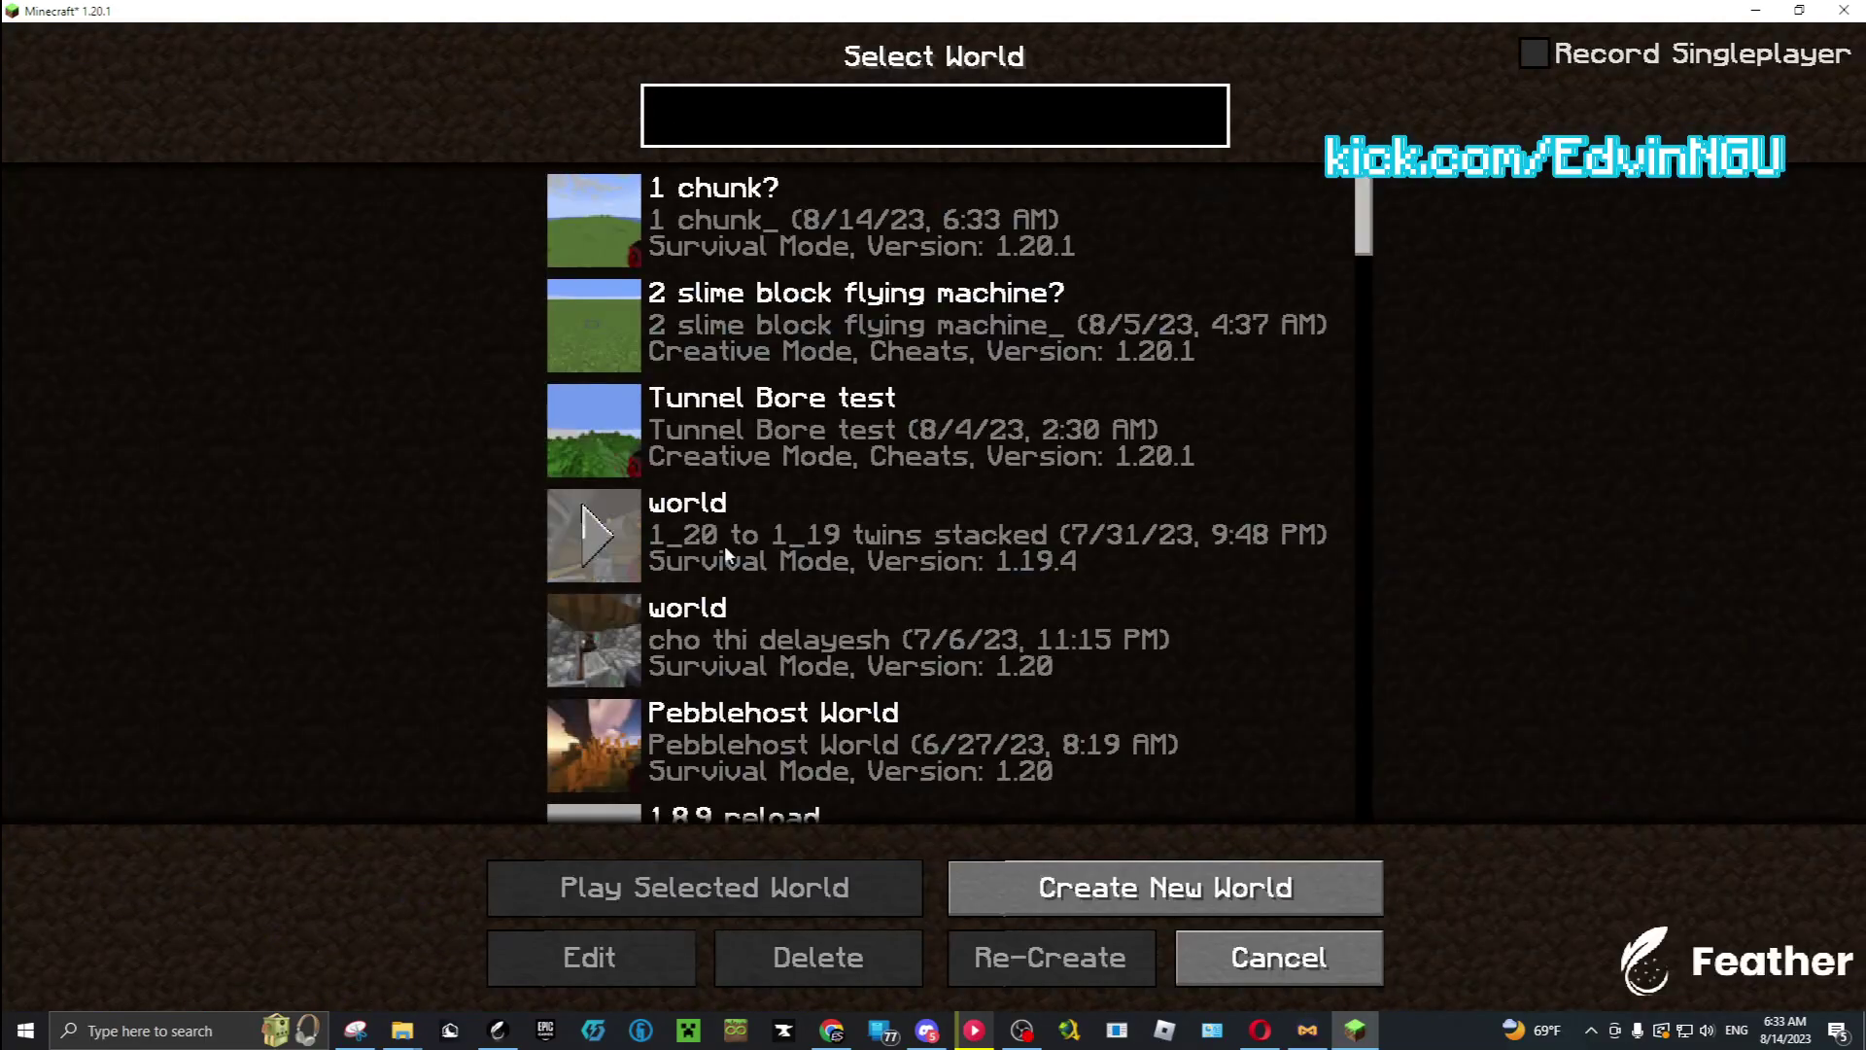
left_click(603, 226)
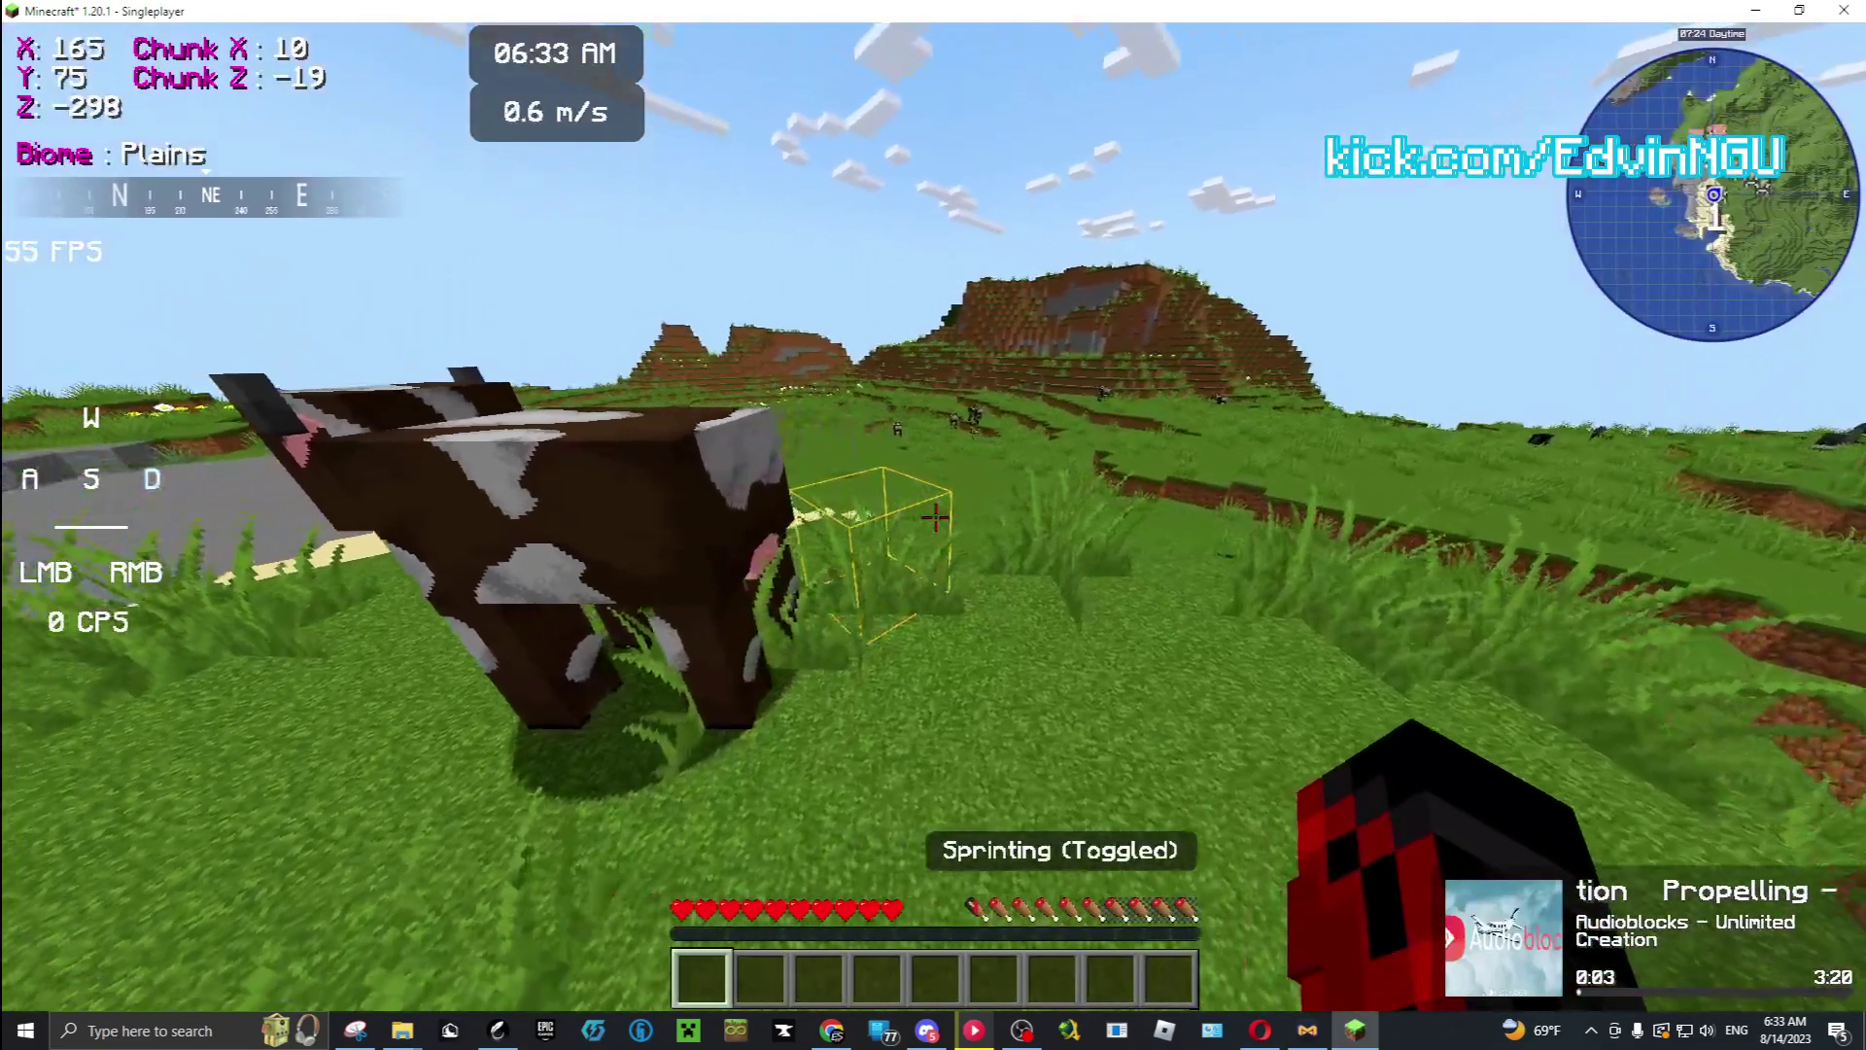
key("Escape")
left_click(788, 563)
left_click(1171, 404)
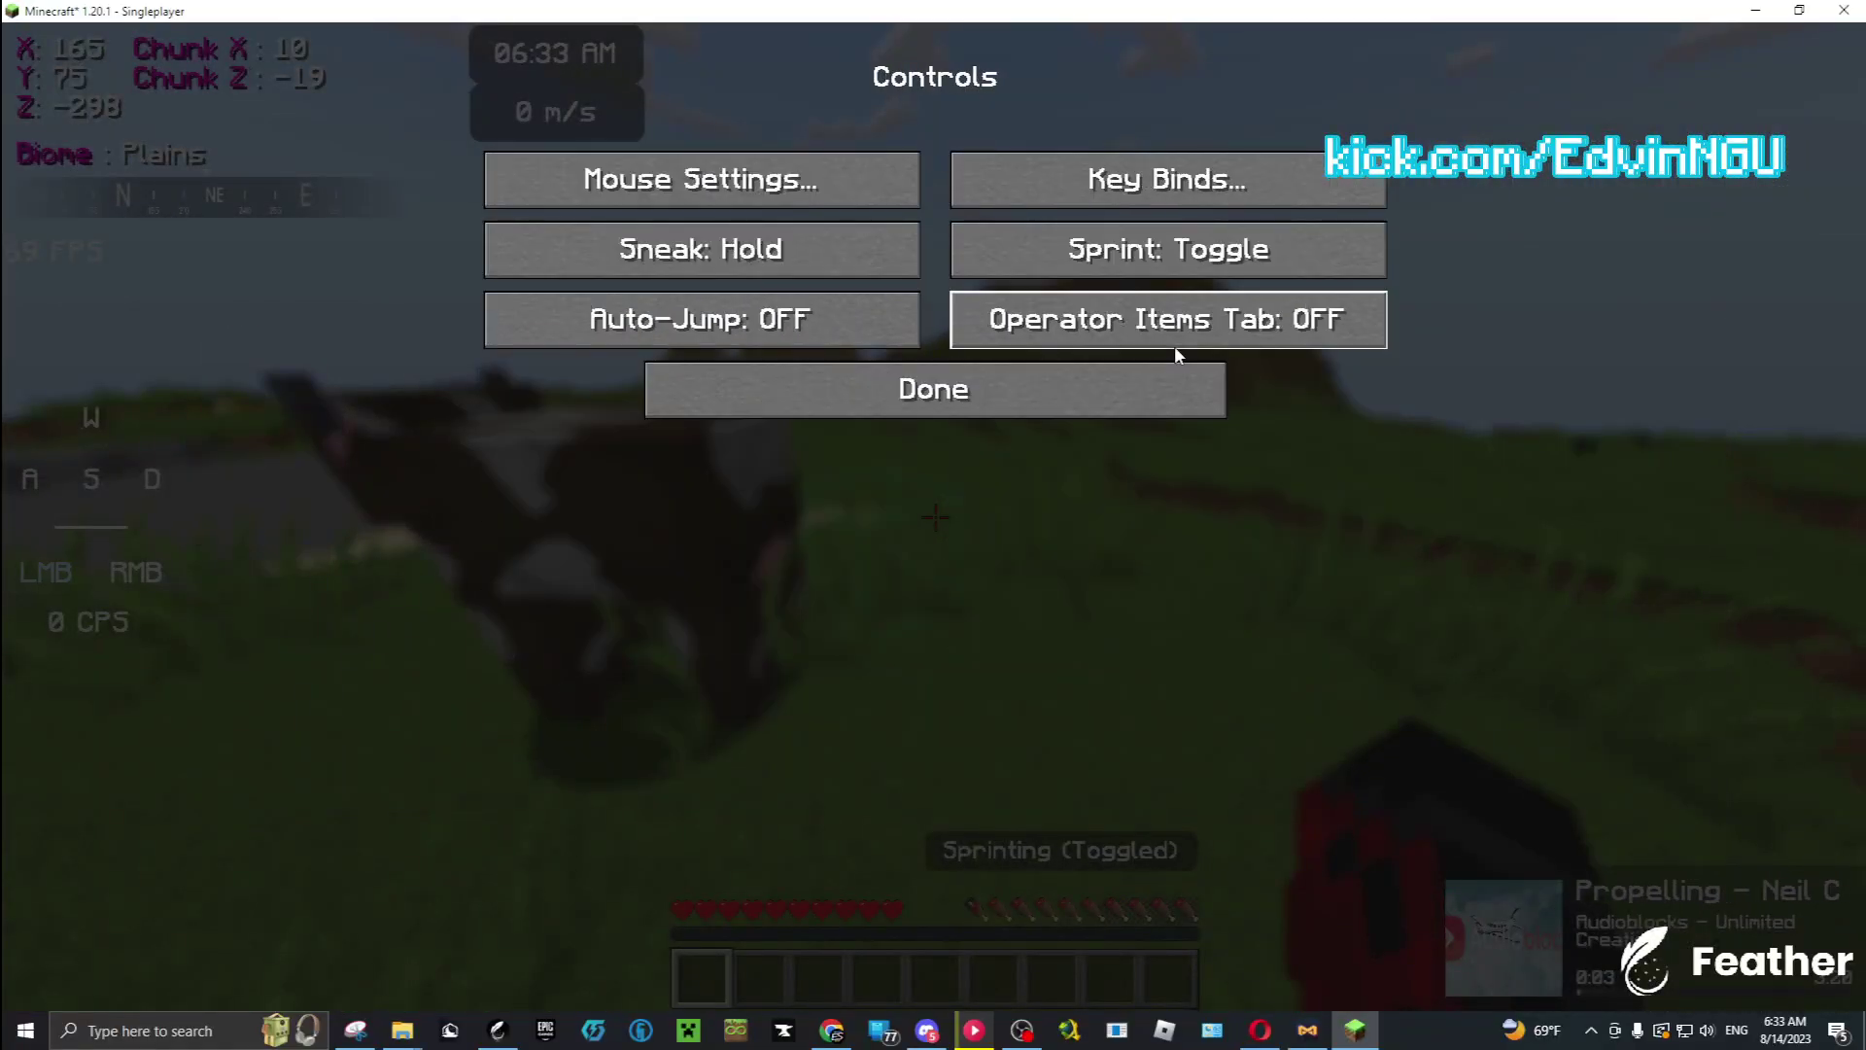
left_click(1192, 205)
scroll(899, 495, "down", 1)
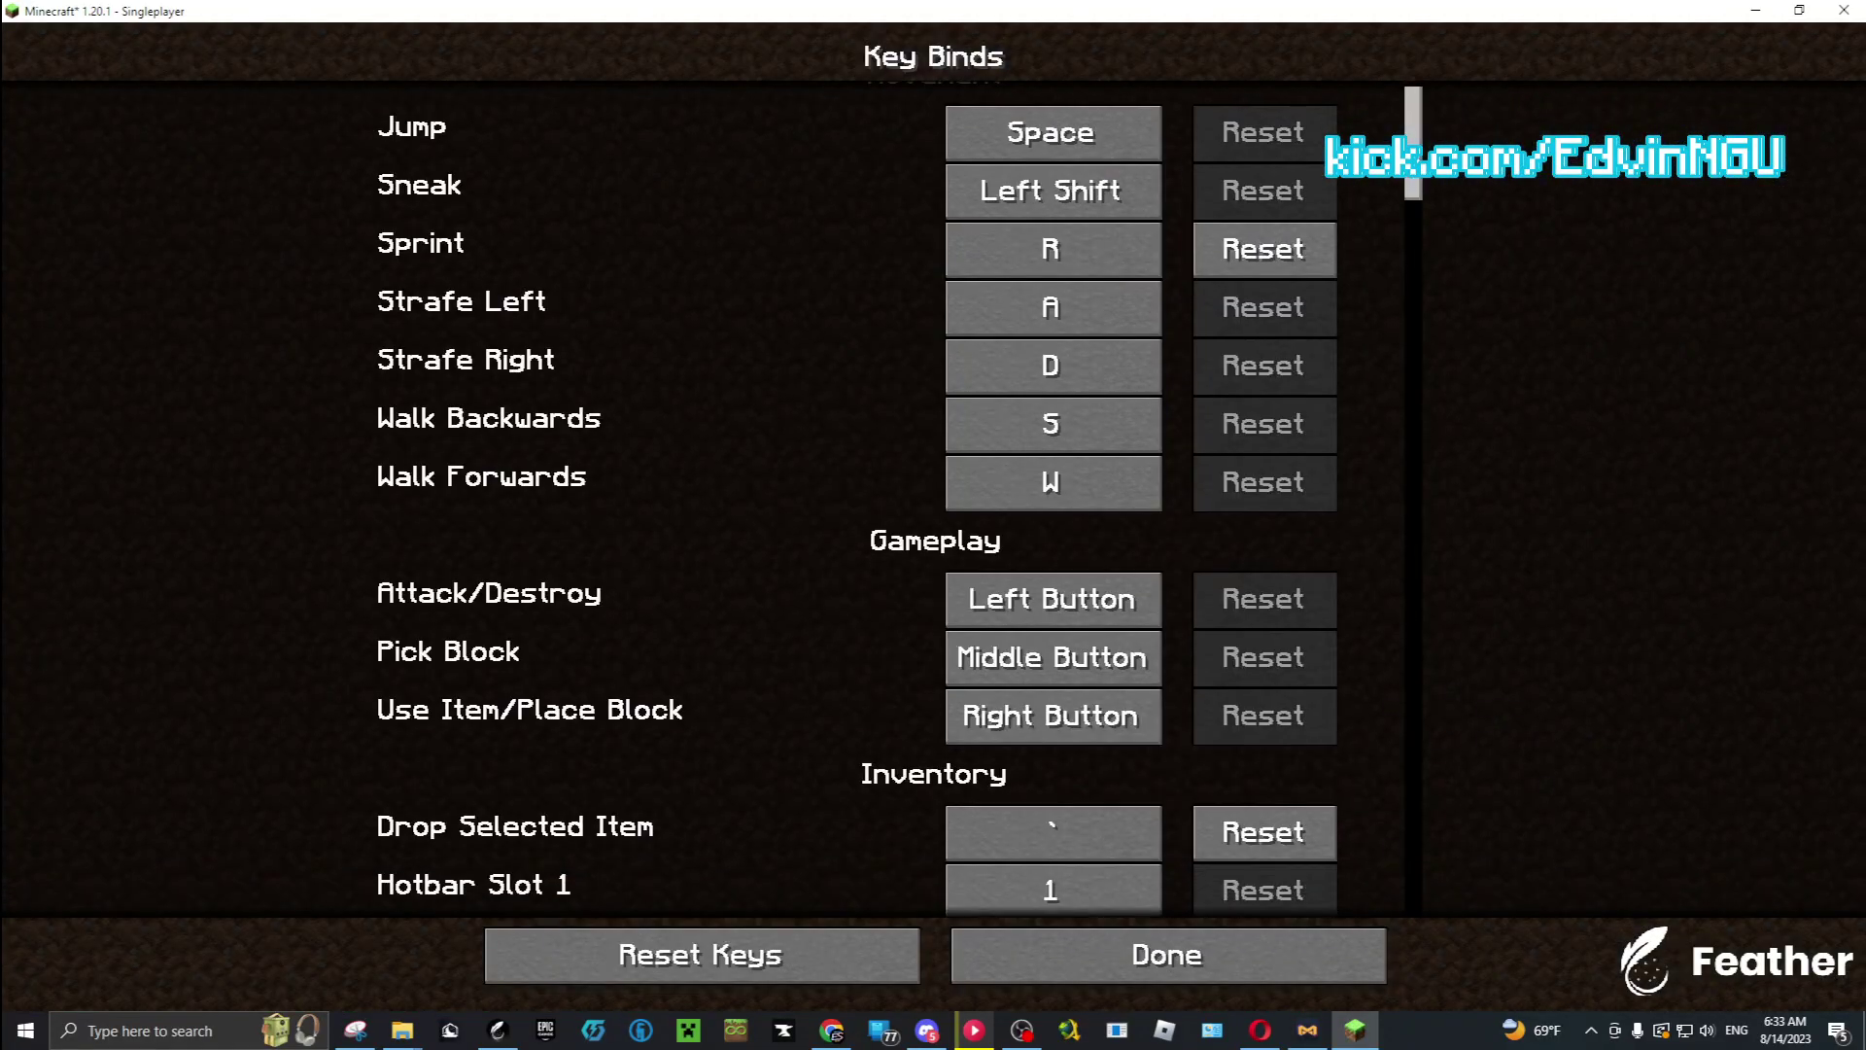
key("Escape")
key("Escape")
key("Escape")
key("Escape")
key("Escape")
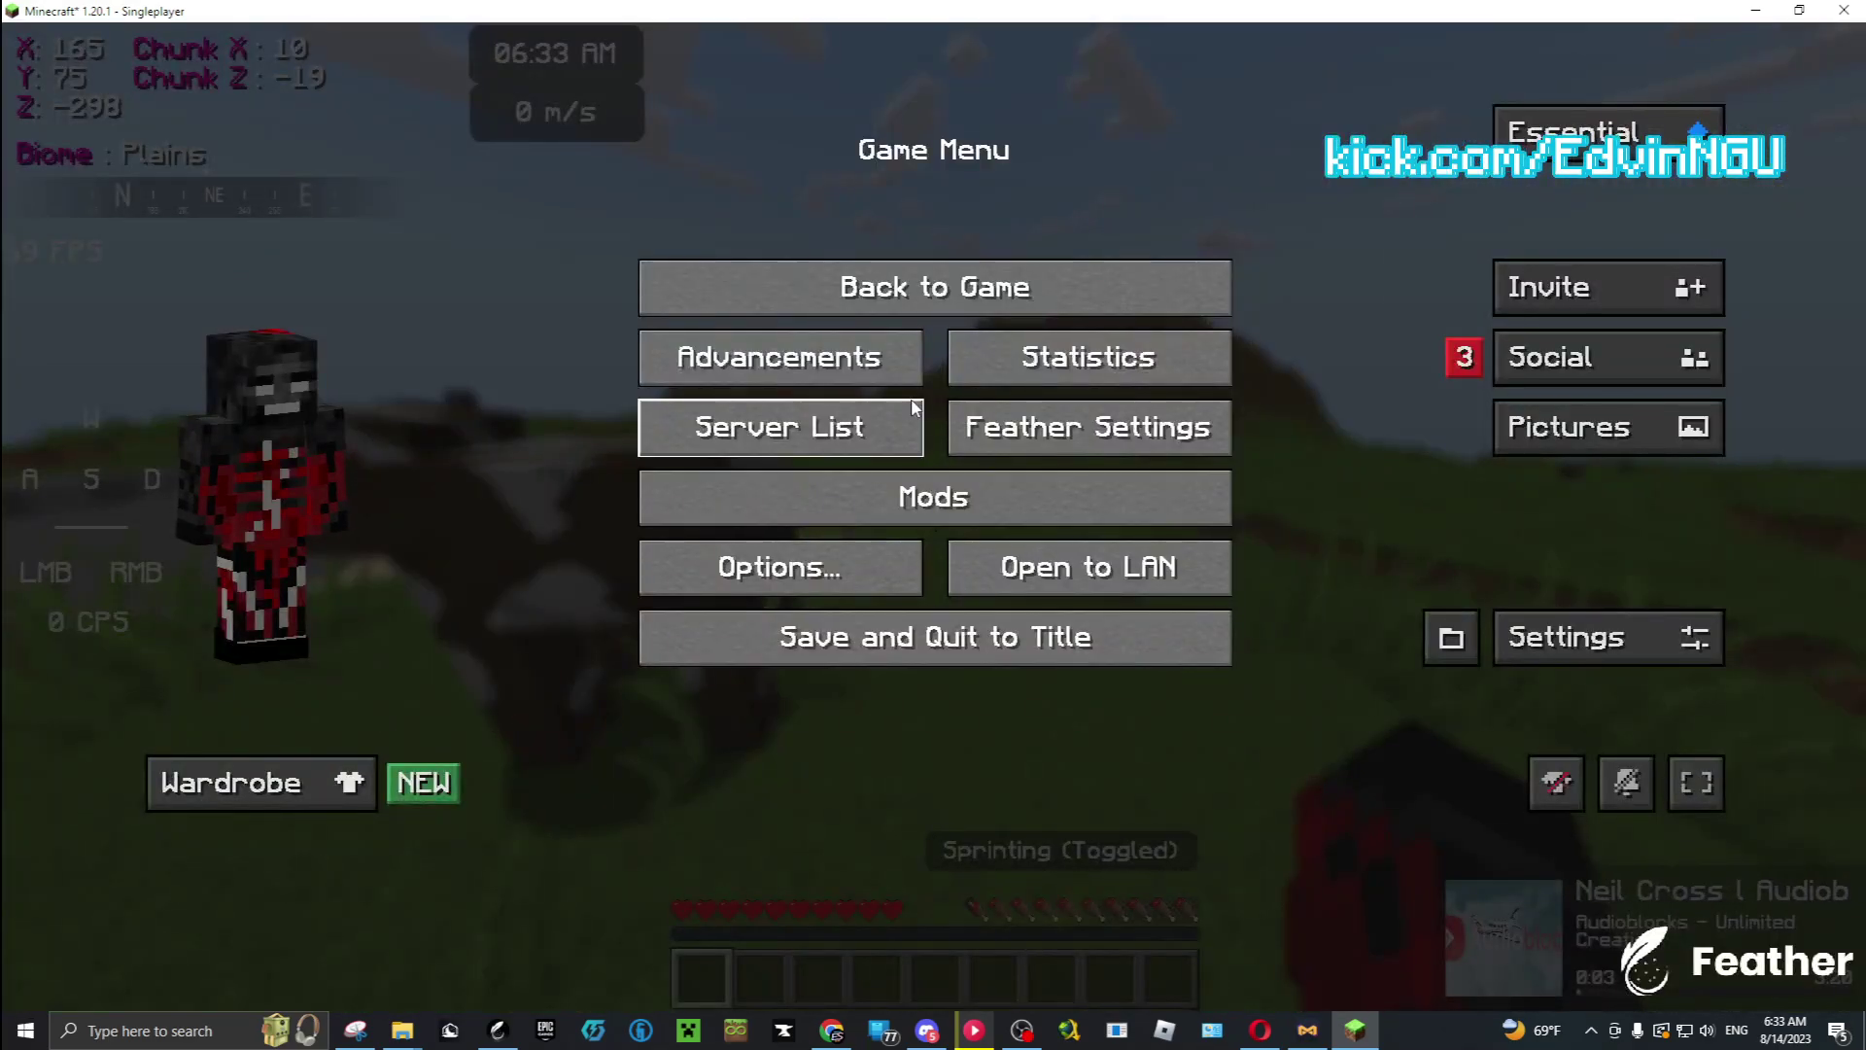
Find the Craftify section in the game's key binds, assign P to Toggle Craftify HUD, and return to the game
left_click(837, 558)
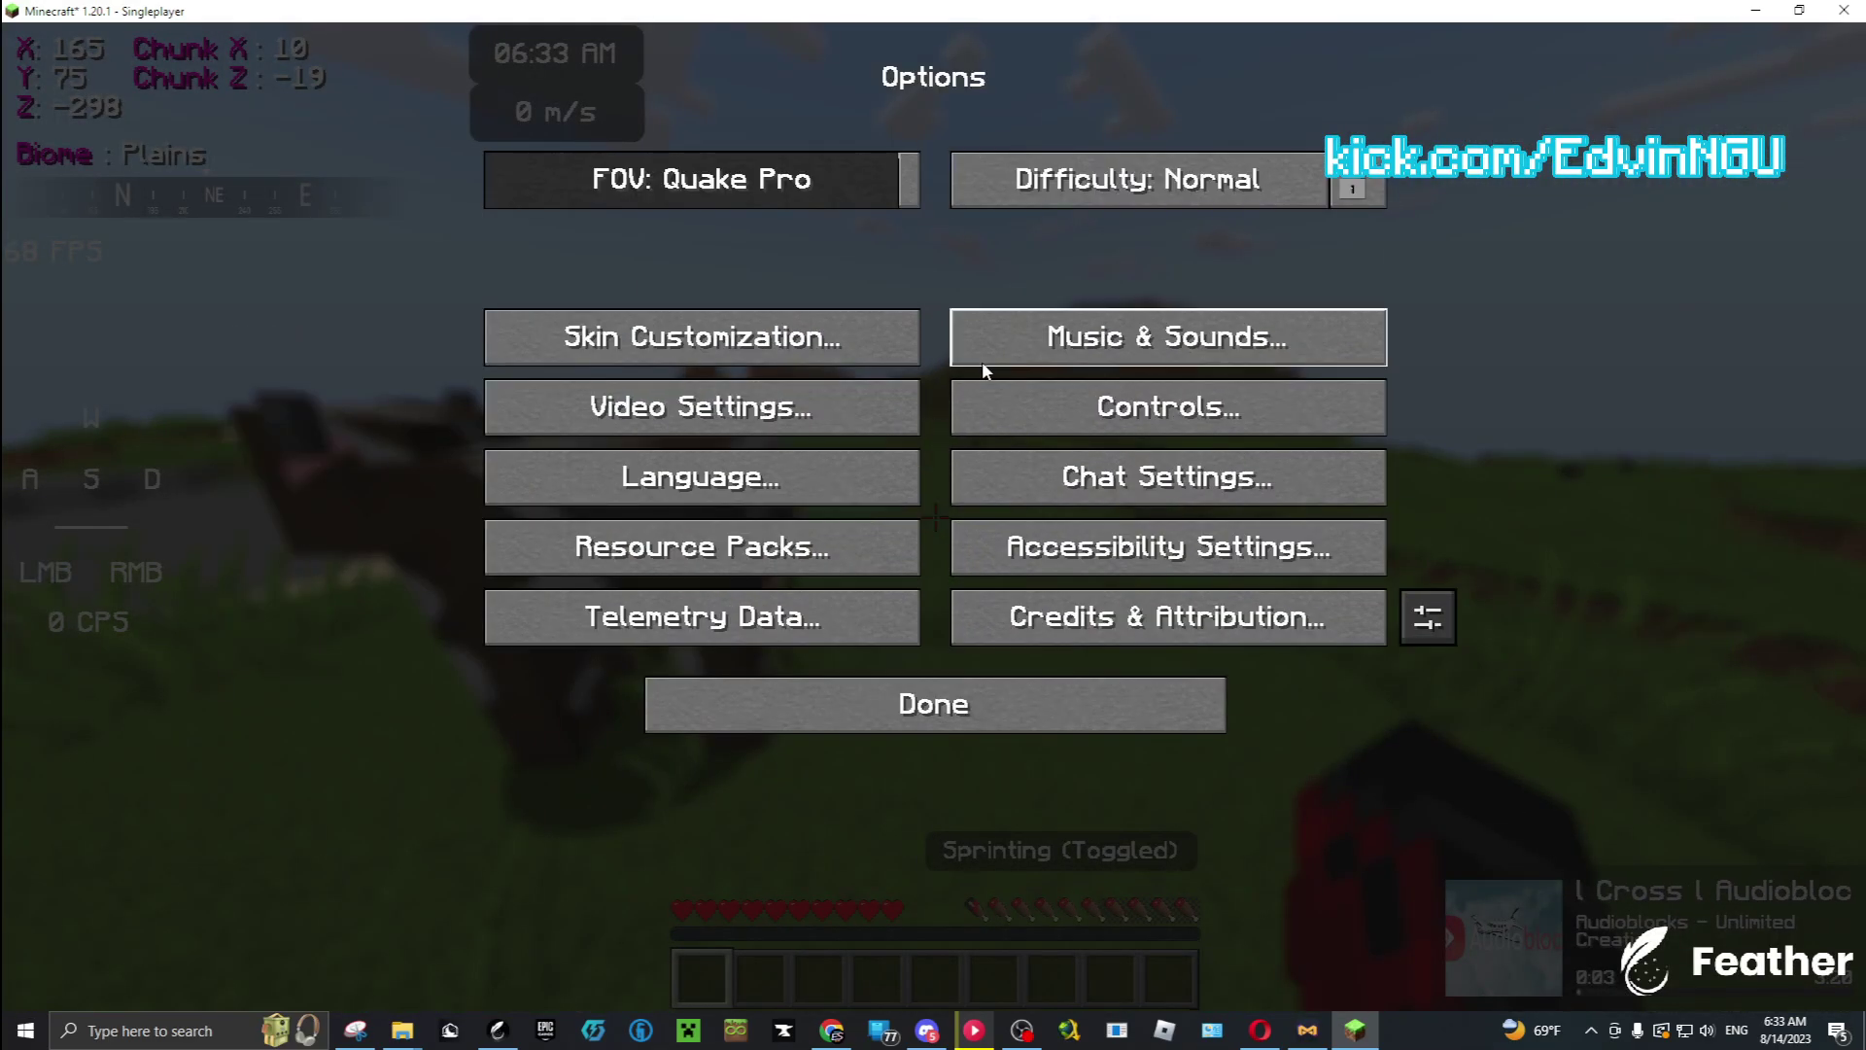
left_click(1104, 408)
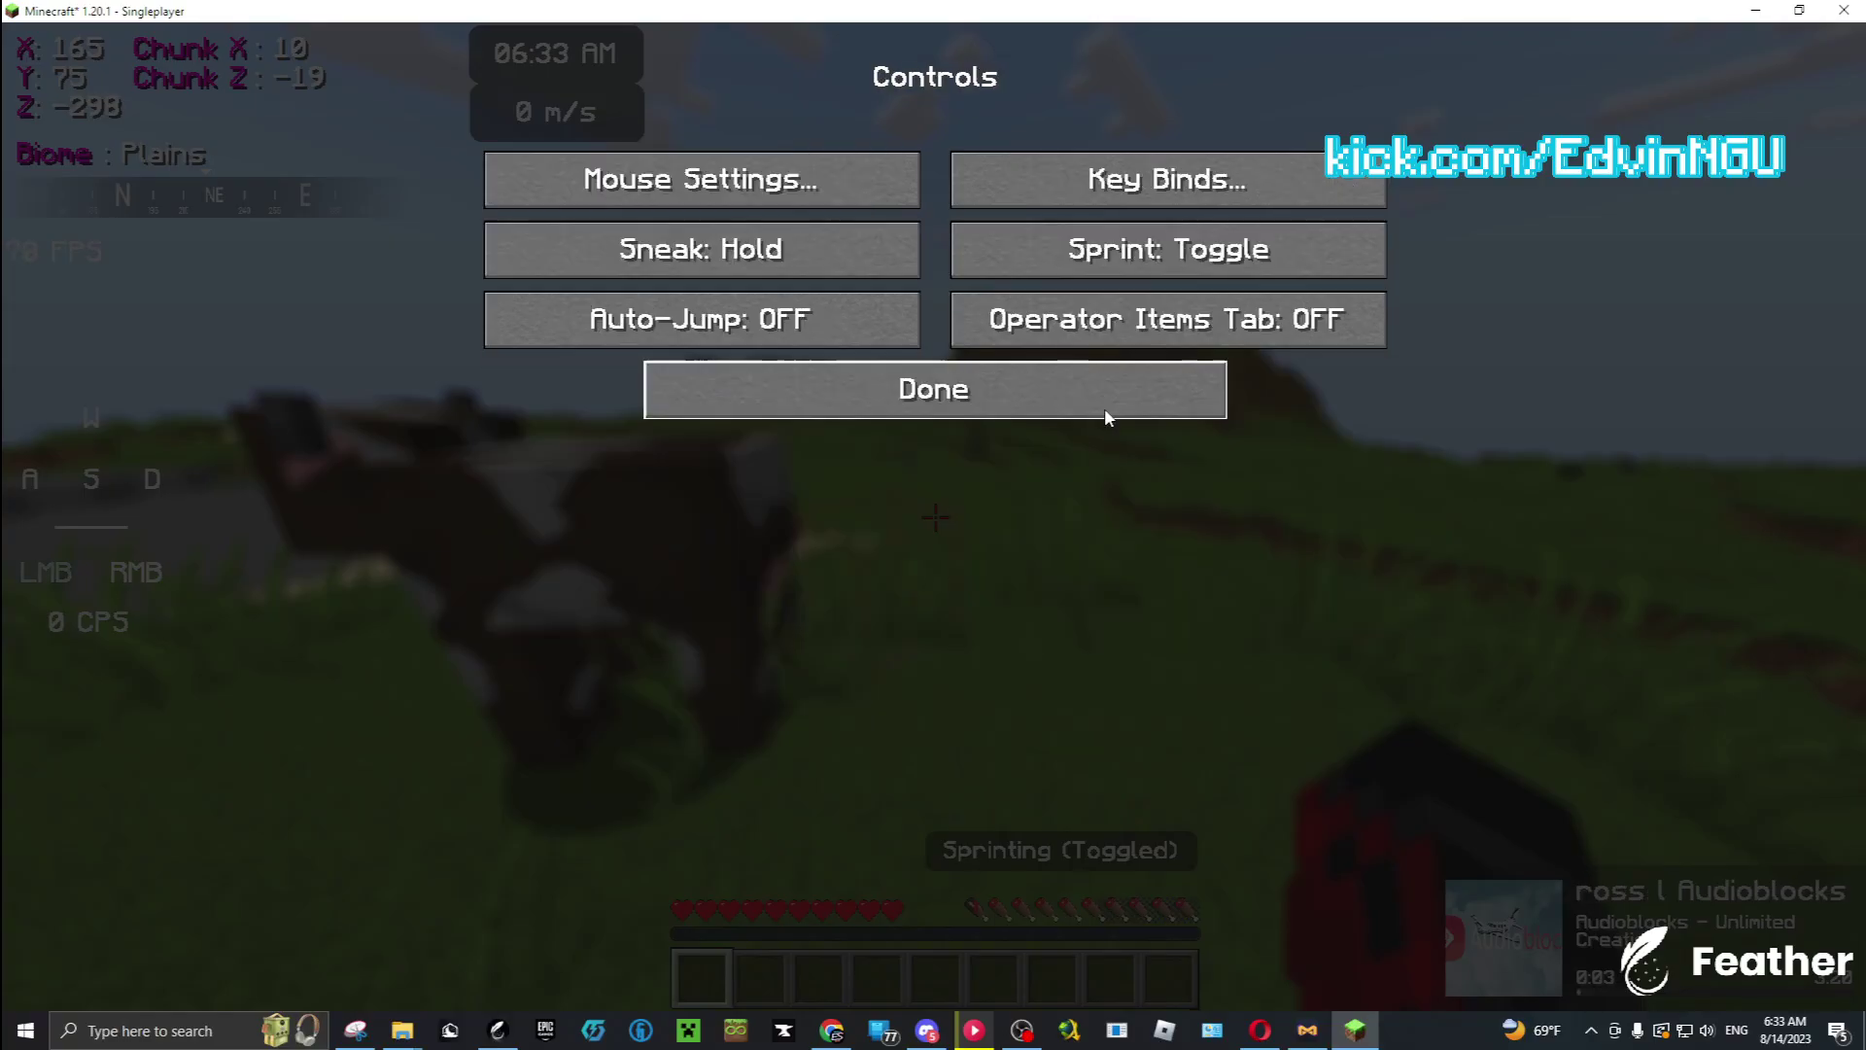
left_click(1152, 186)
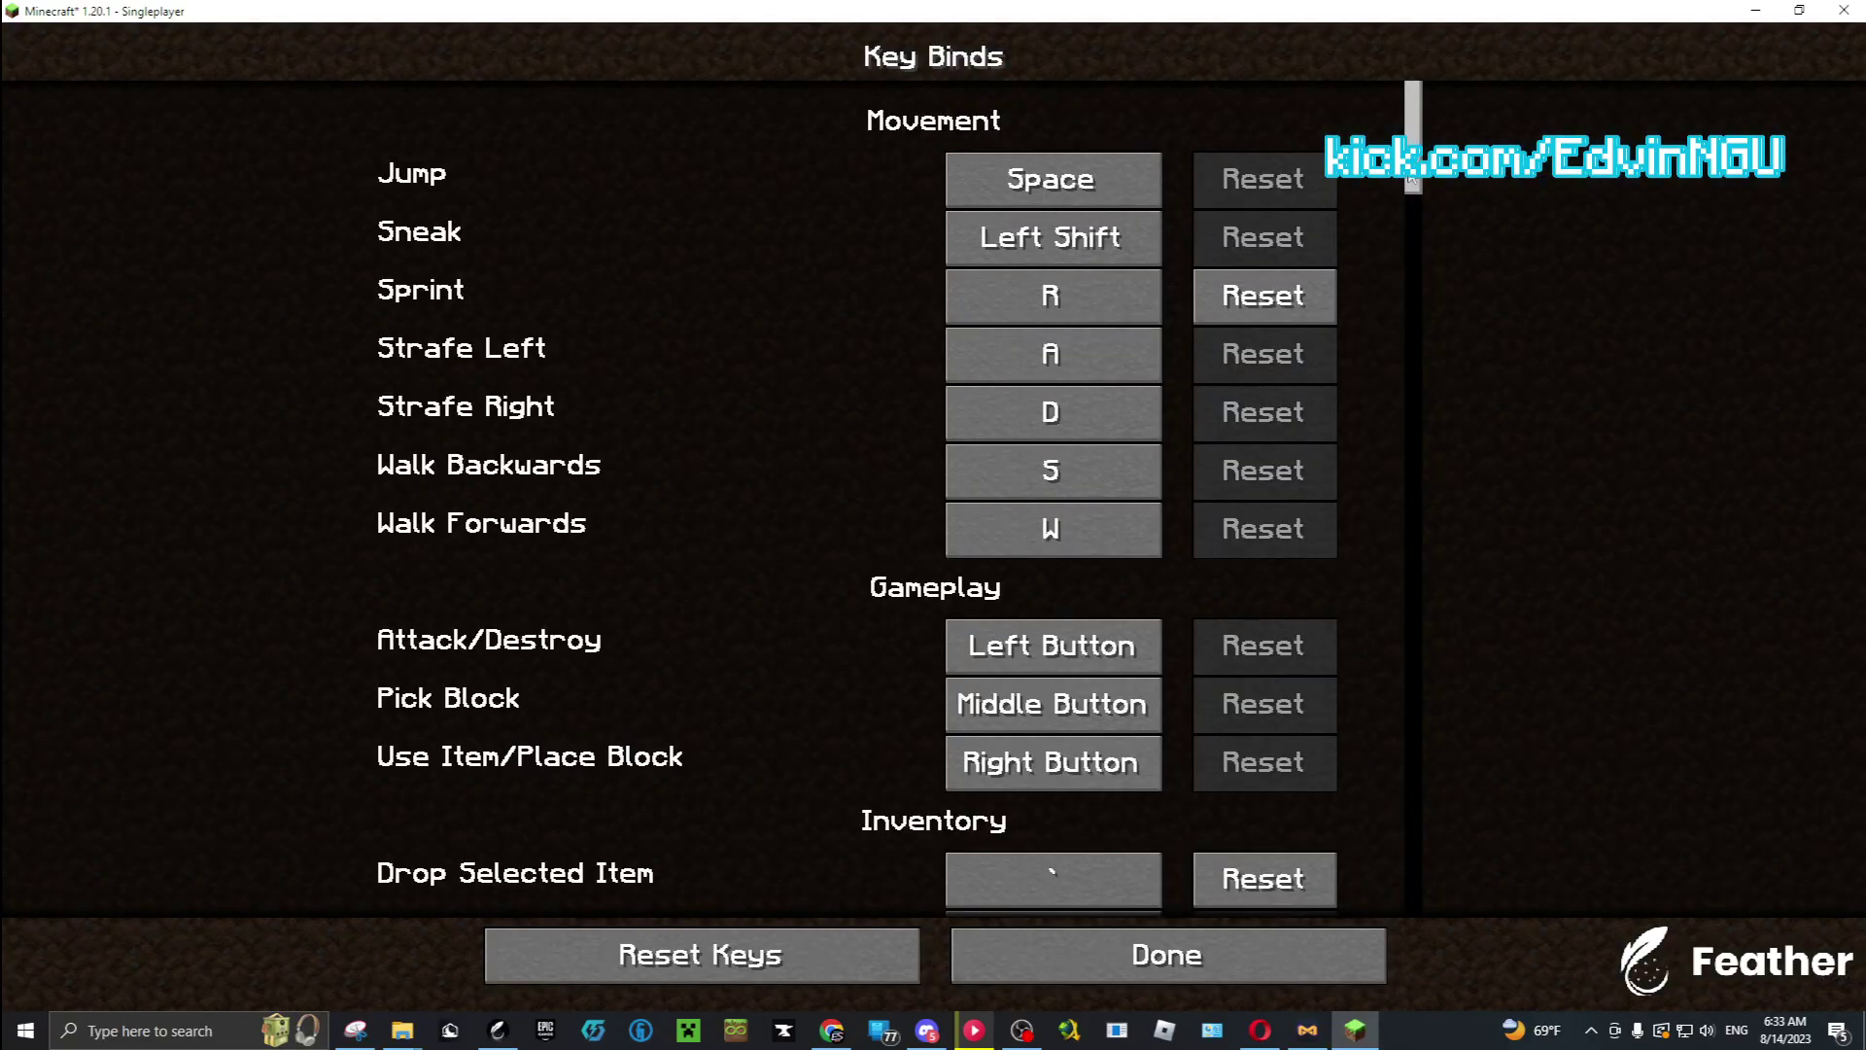
left_click_drag(1412, 178, 1334, 433)
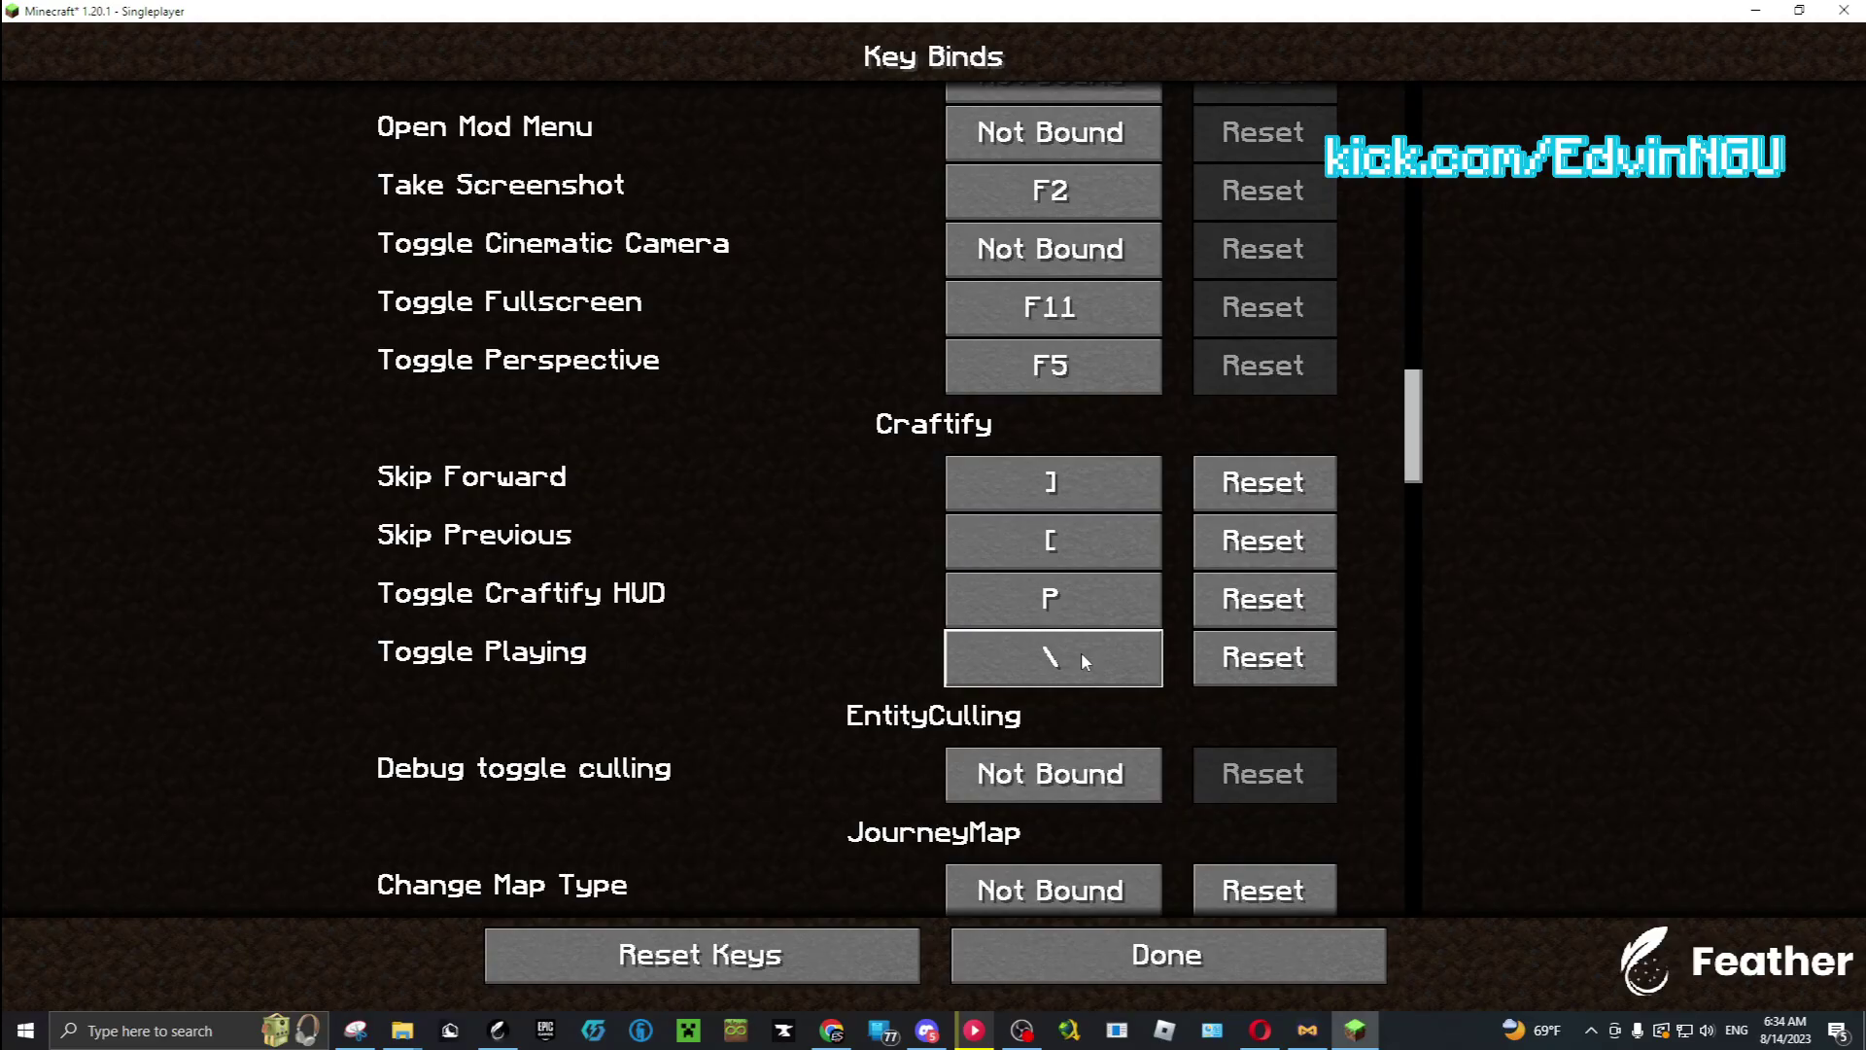
left_click(1049, 598)
key("p")
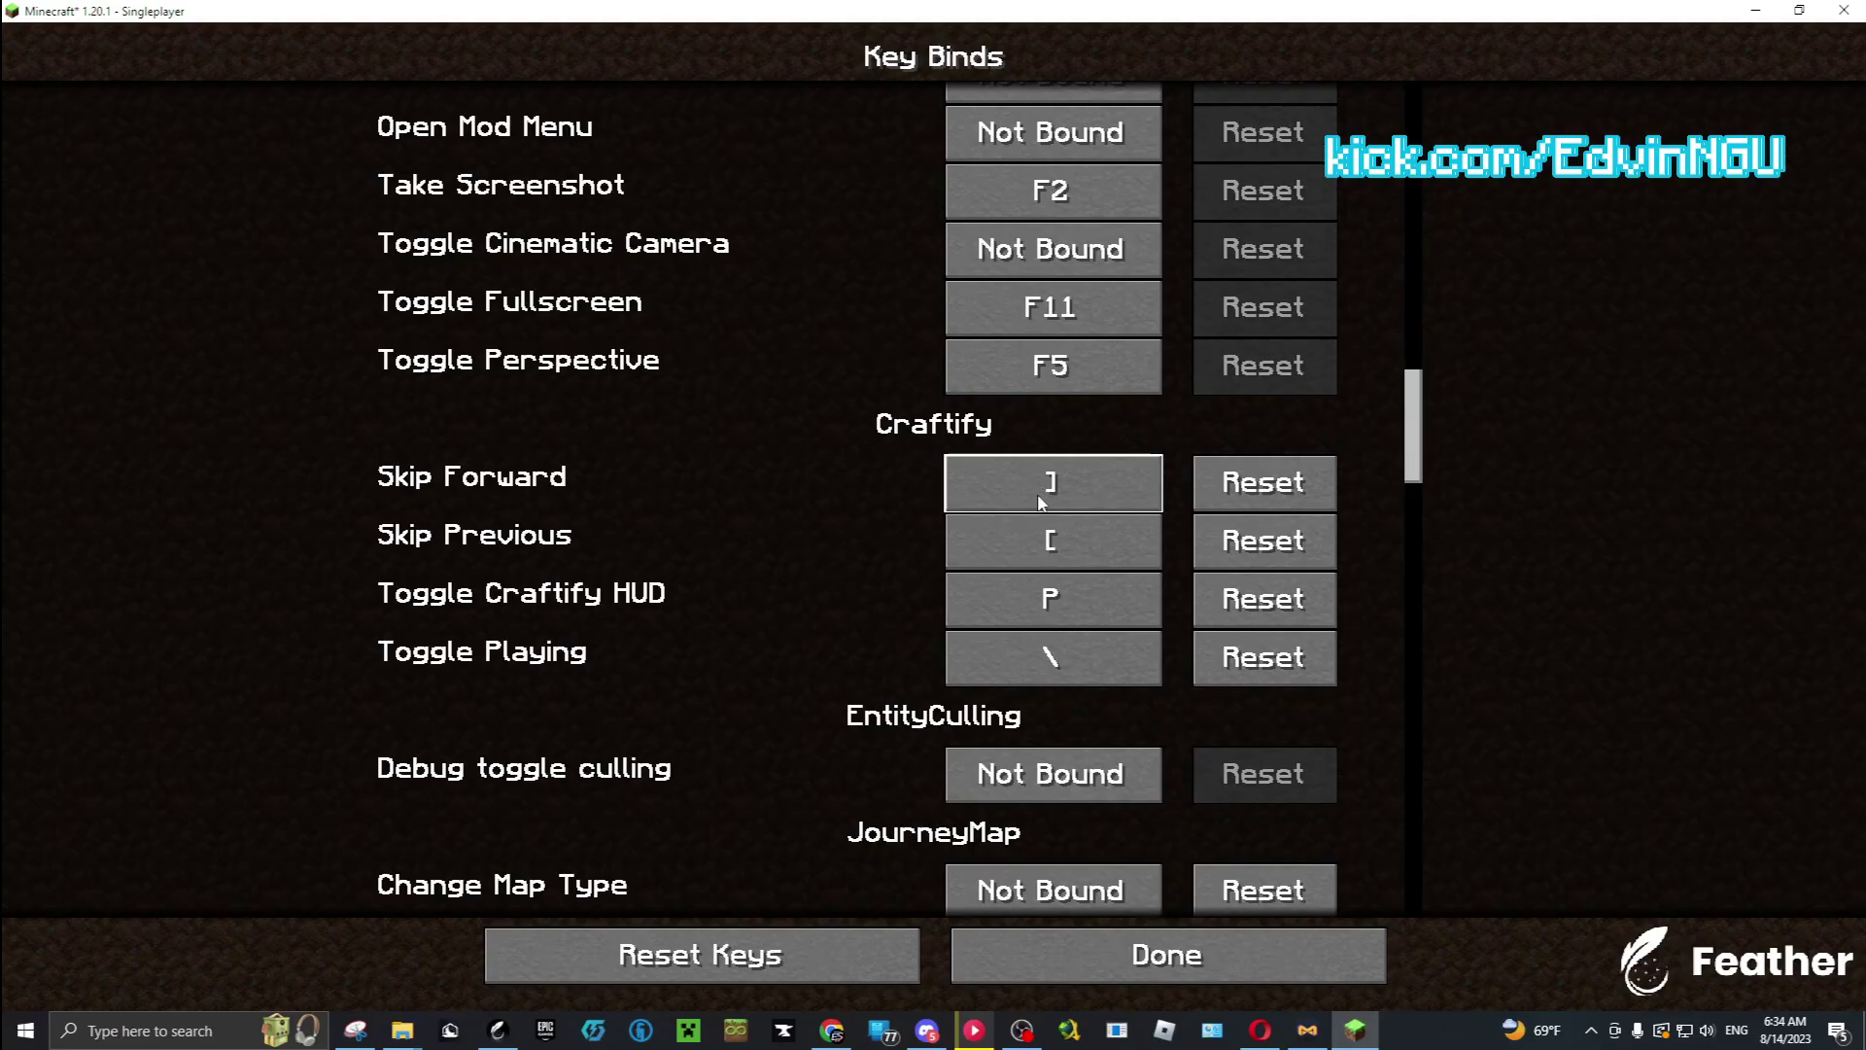
key("Escape")
key("Escape")
key("Escape")
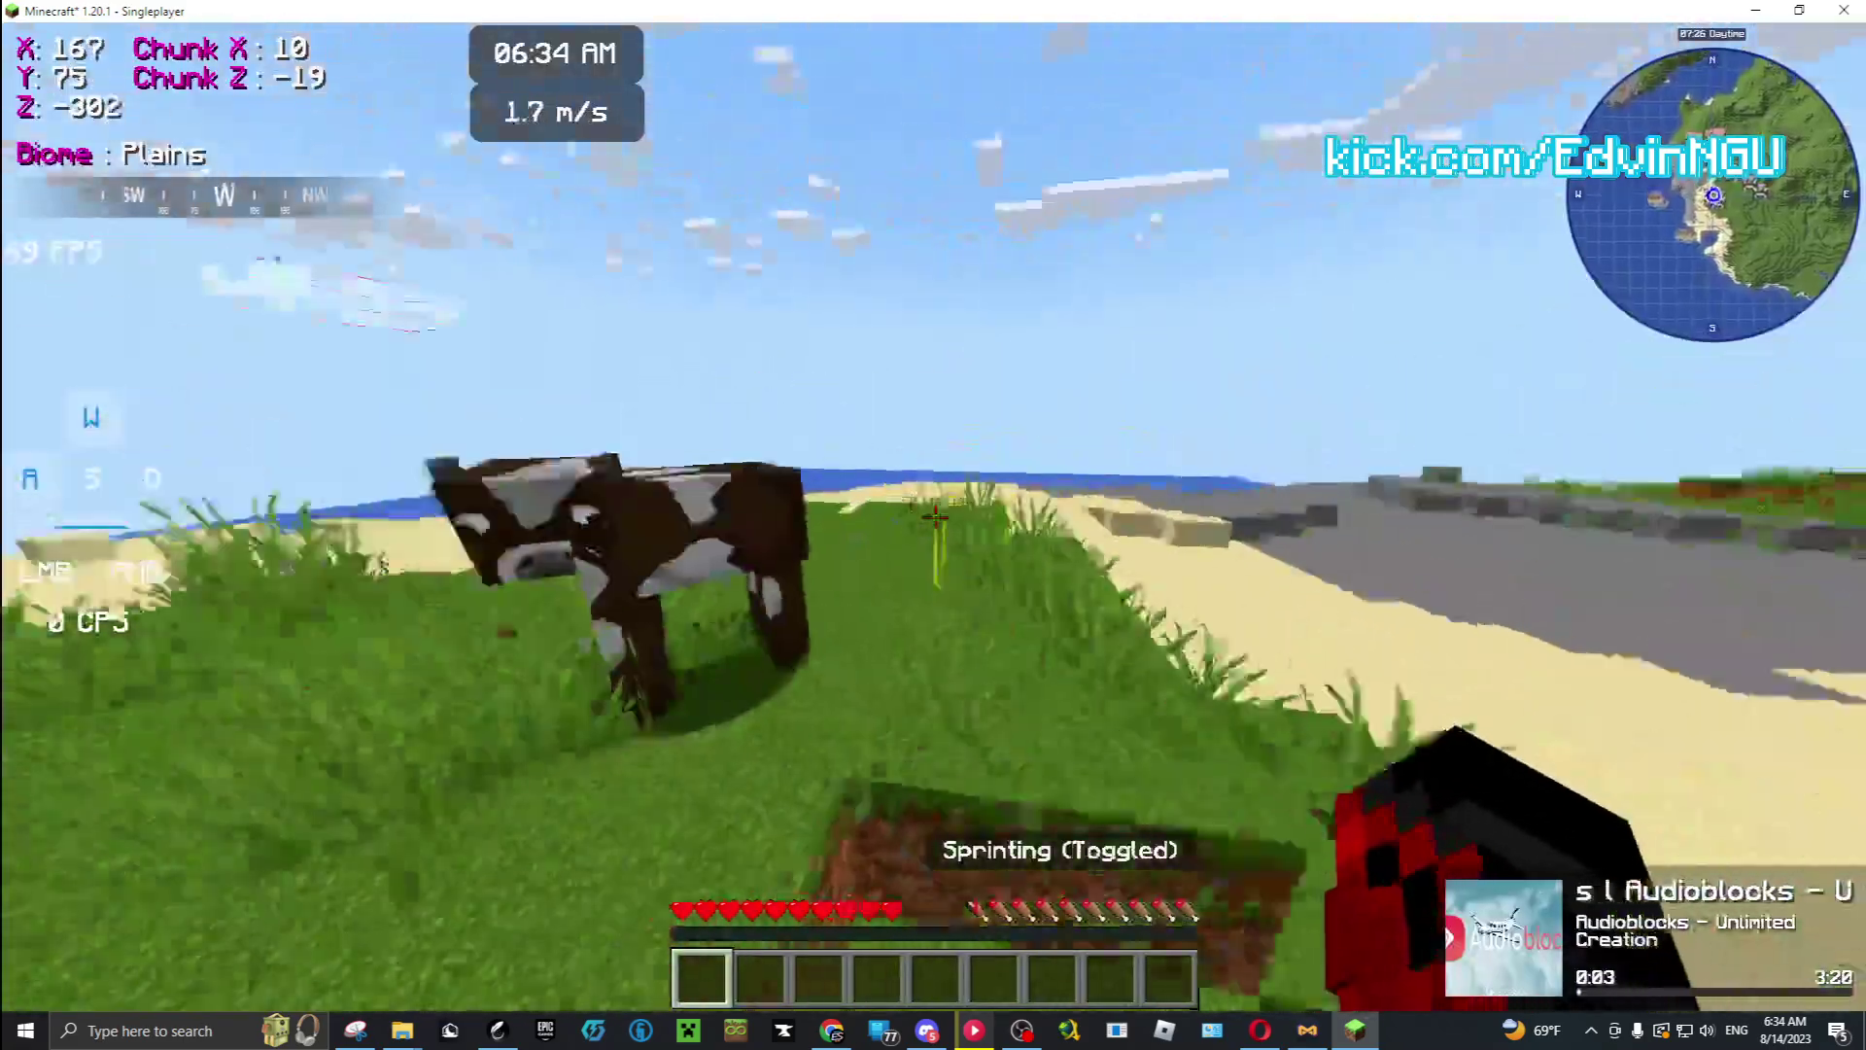
key("e")
key("e")
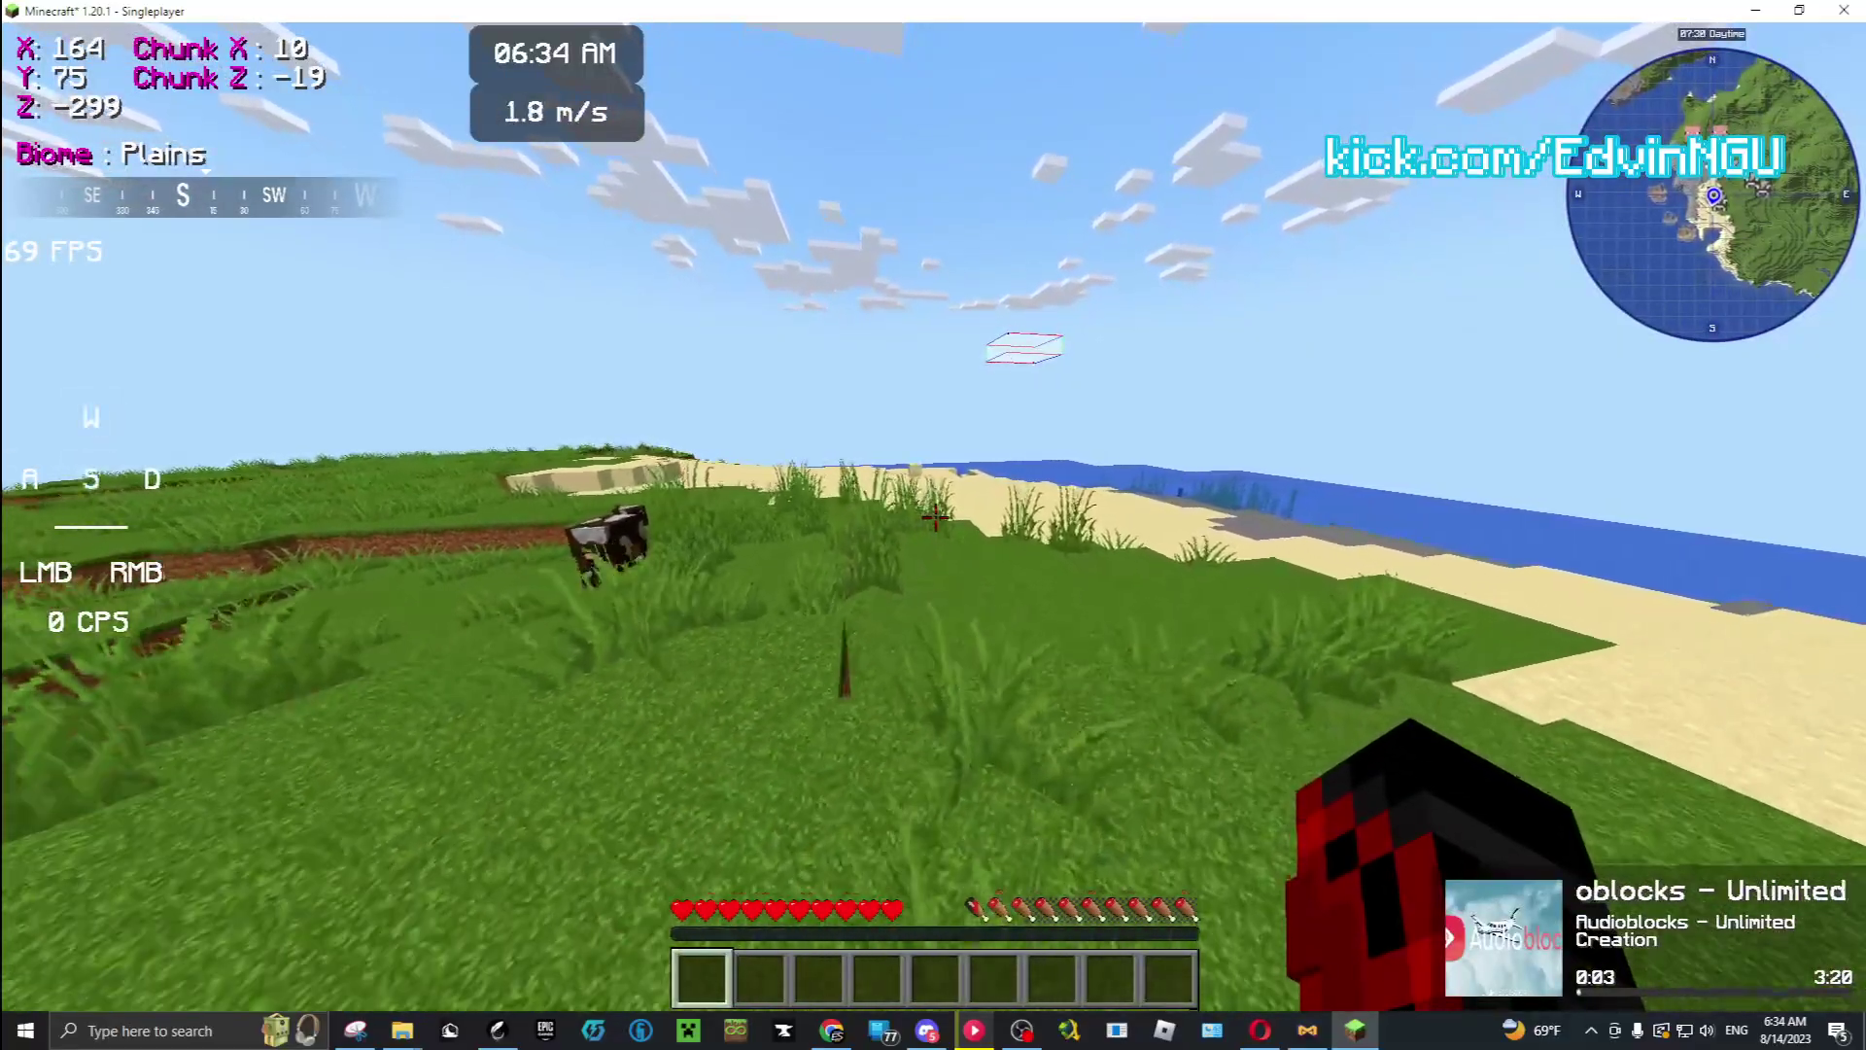
key("a")
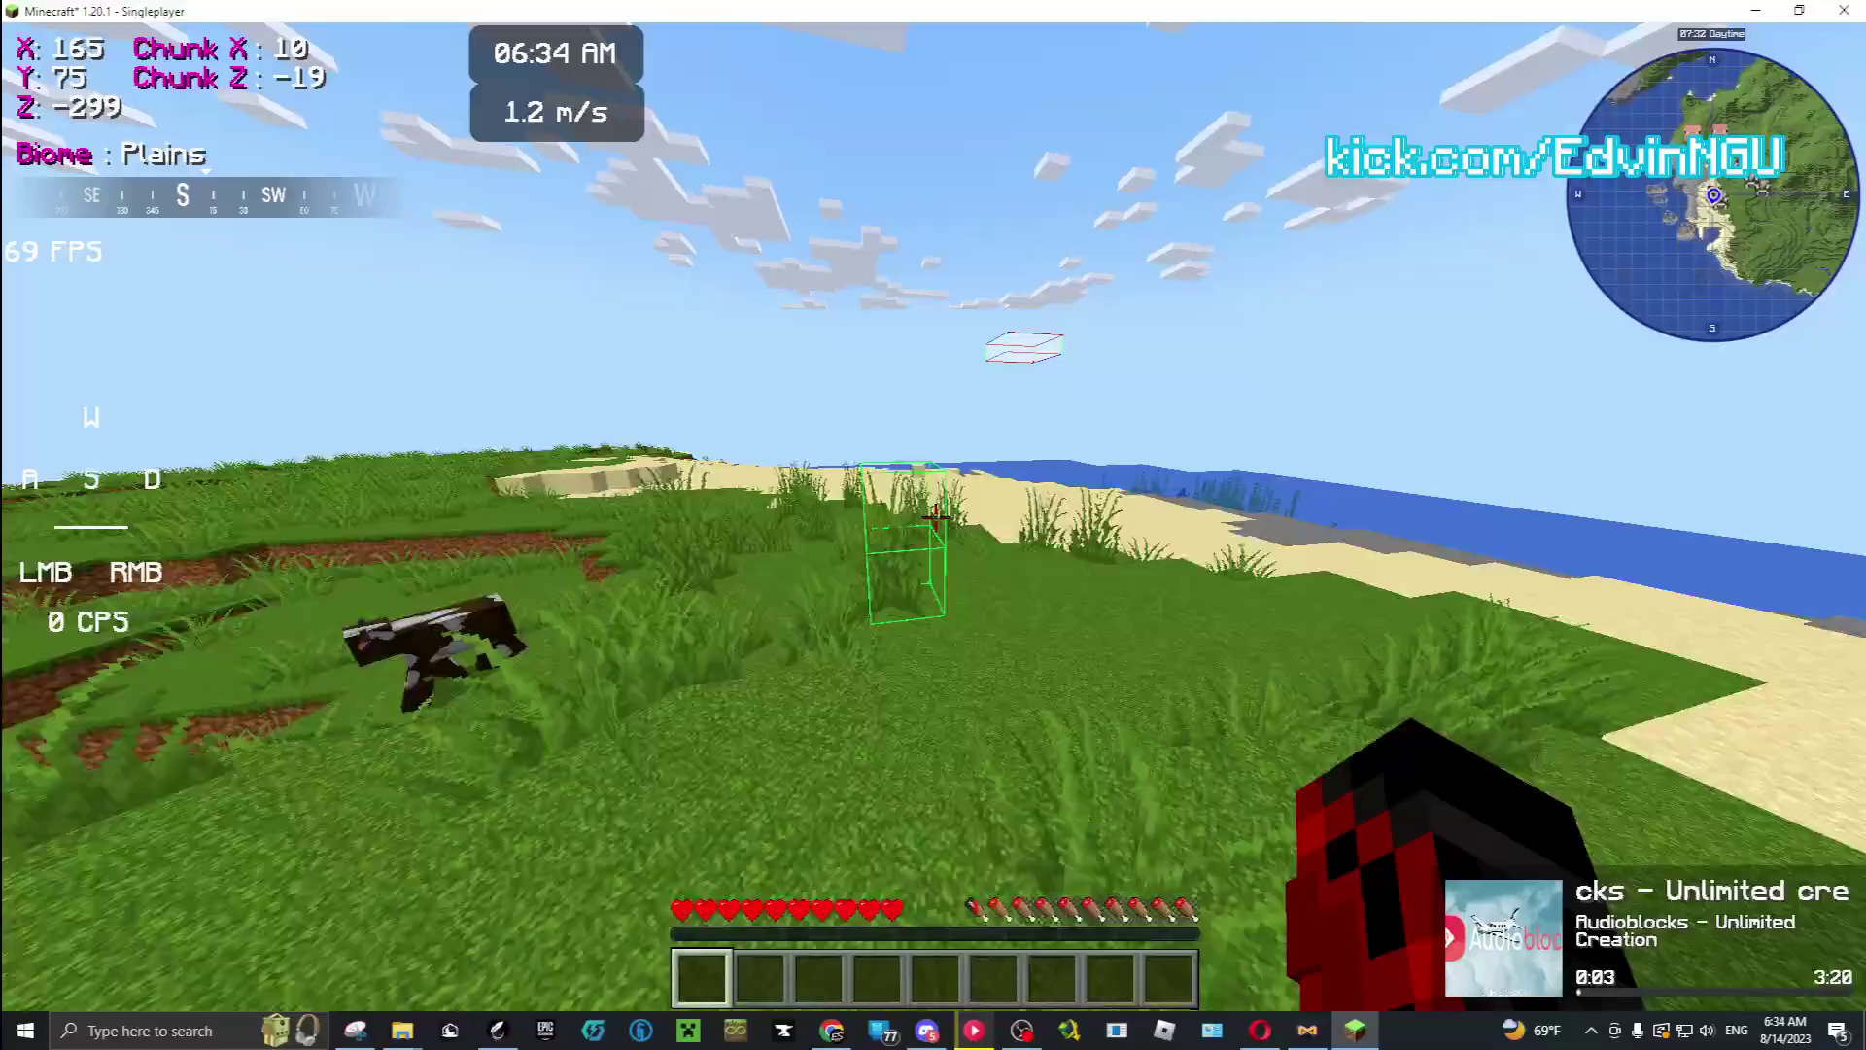
key("a")
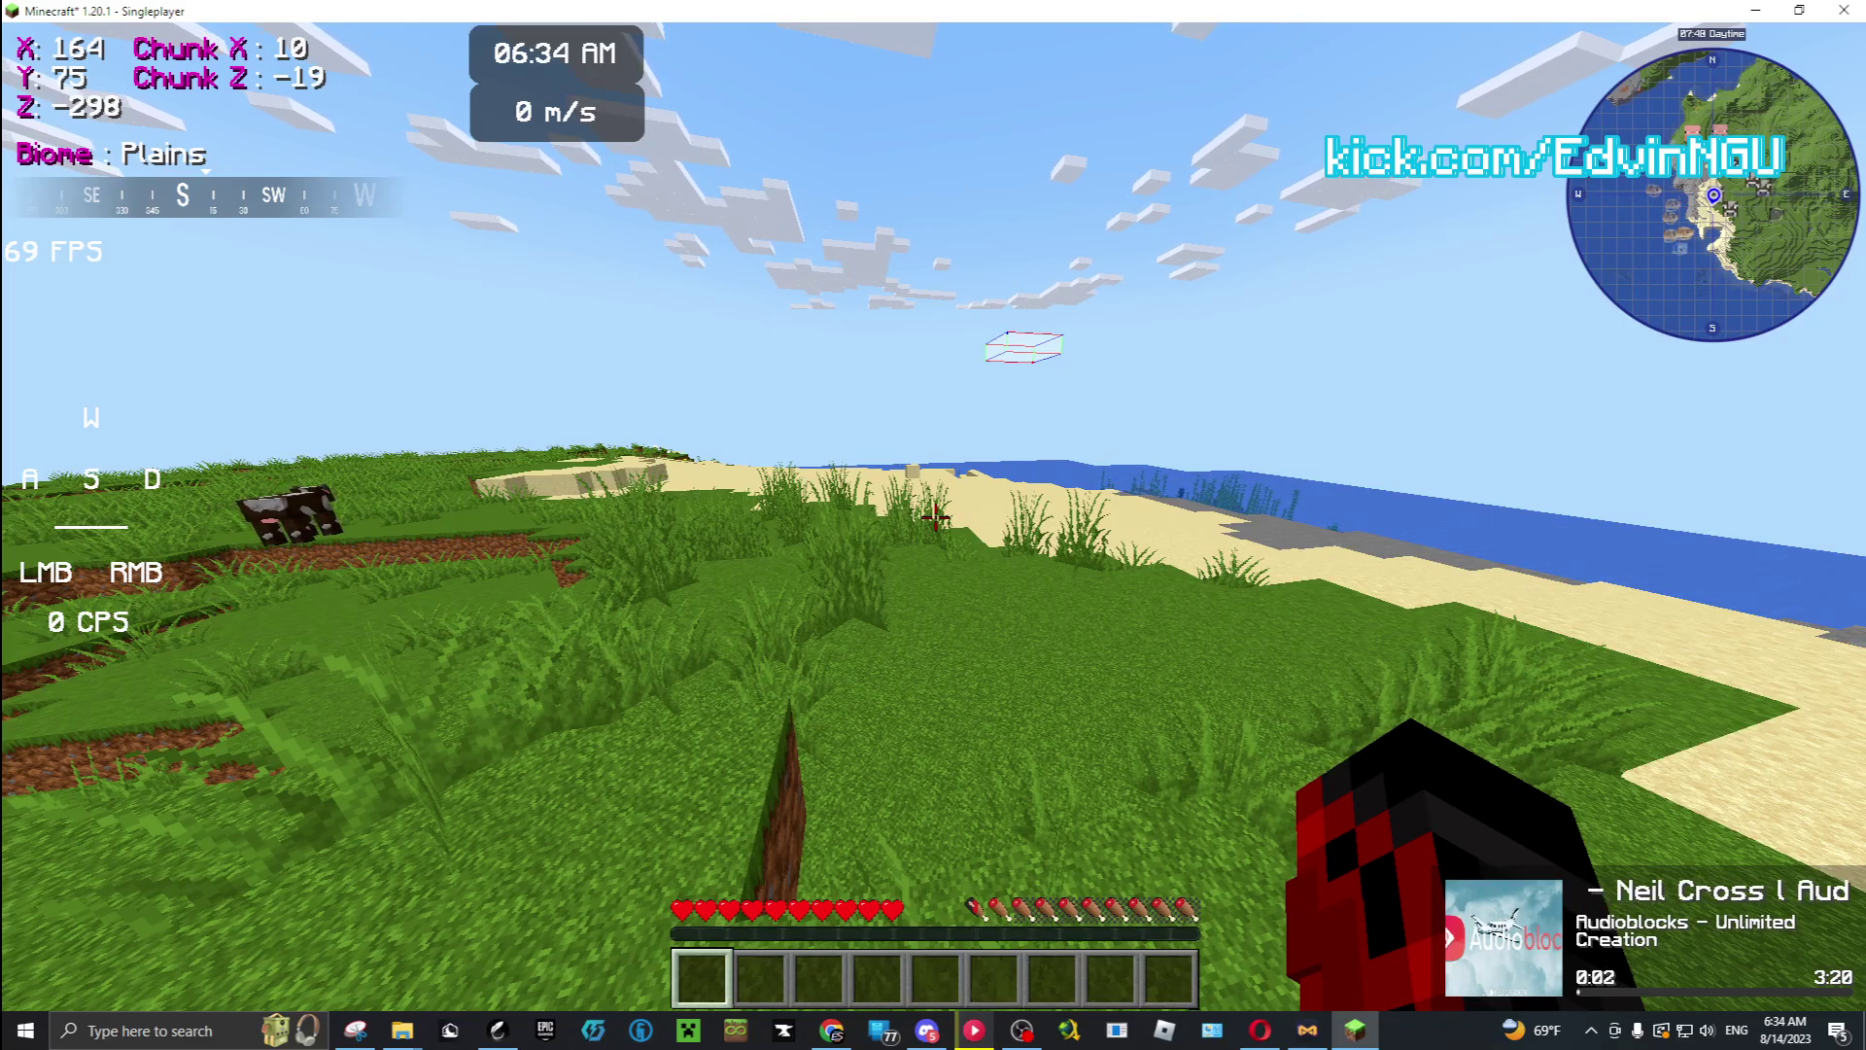
Pause the game and switch to the Craftify GitHub page in Chrome
key("Escape")
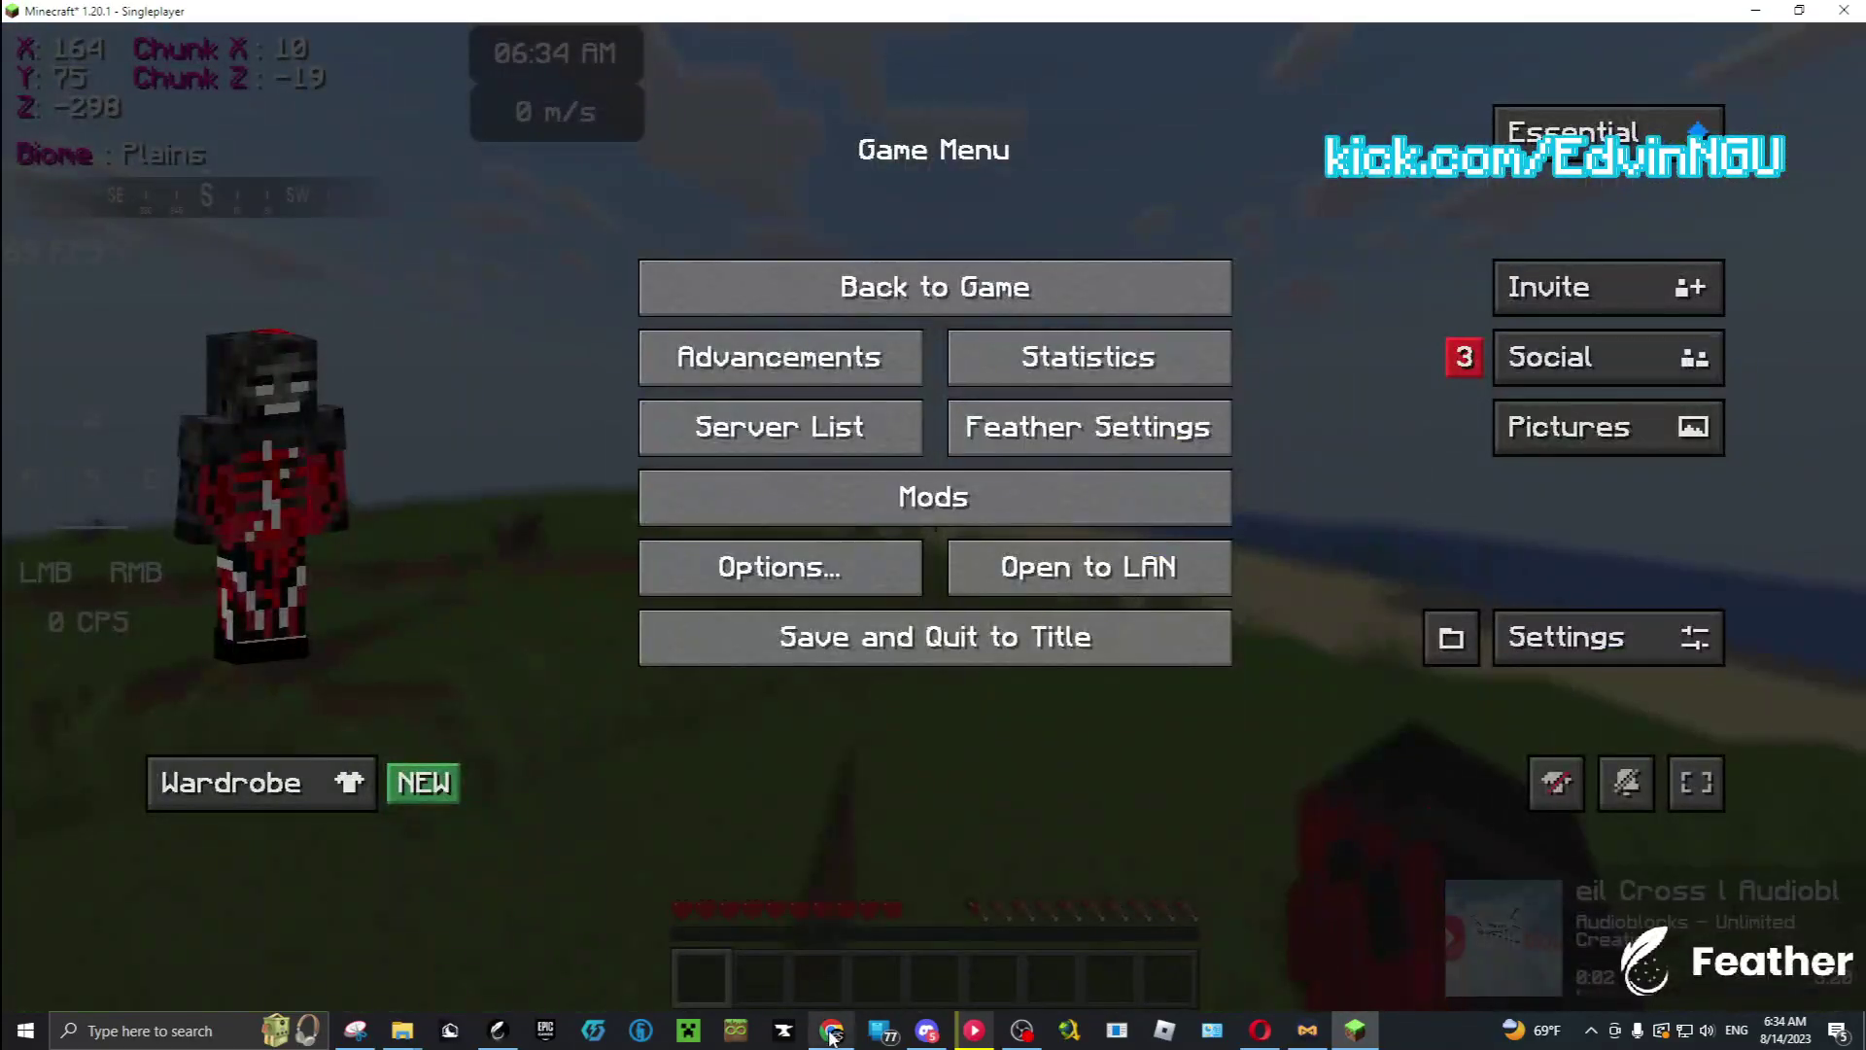
left_click(831, 1031)
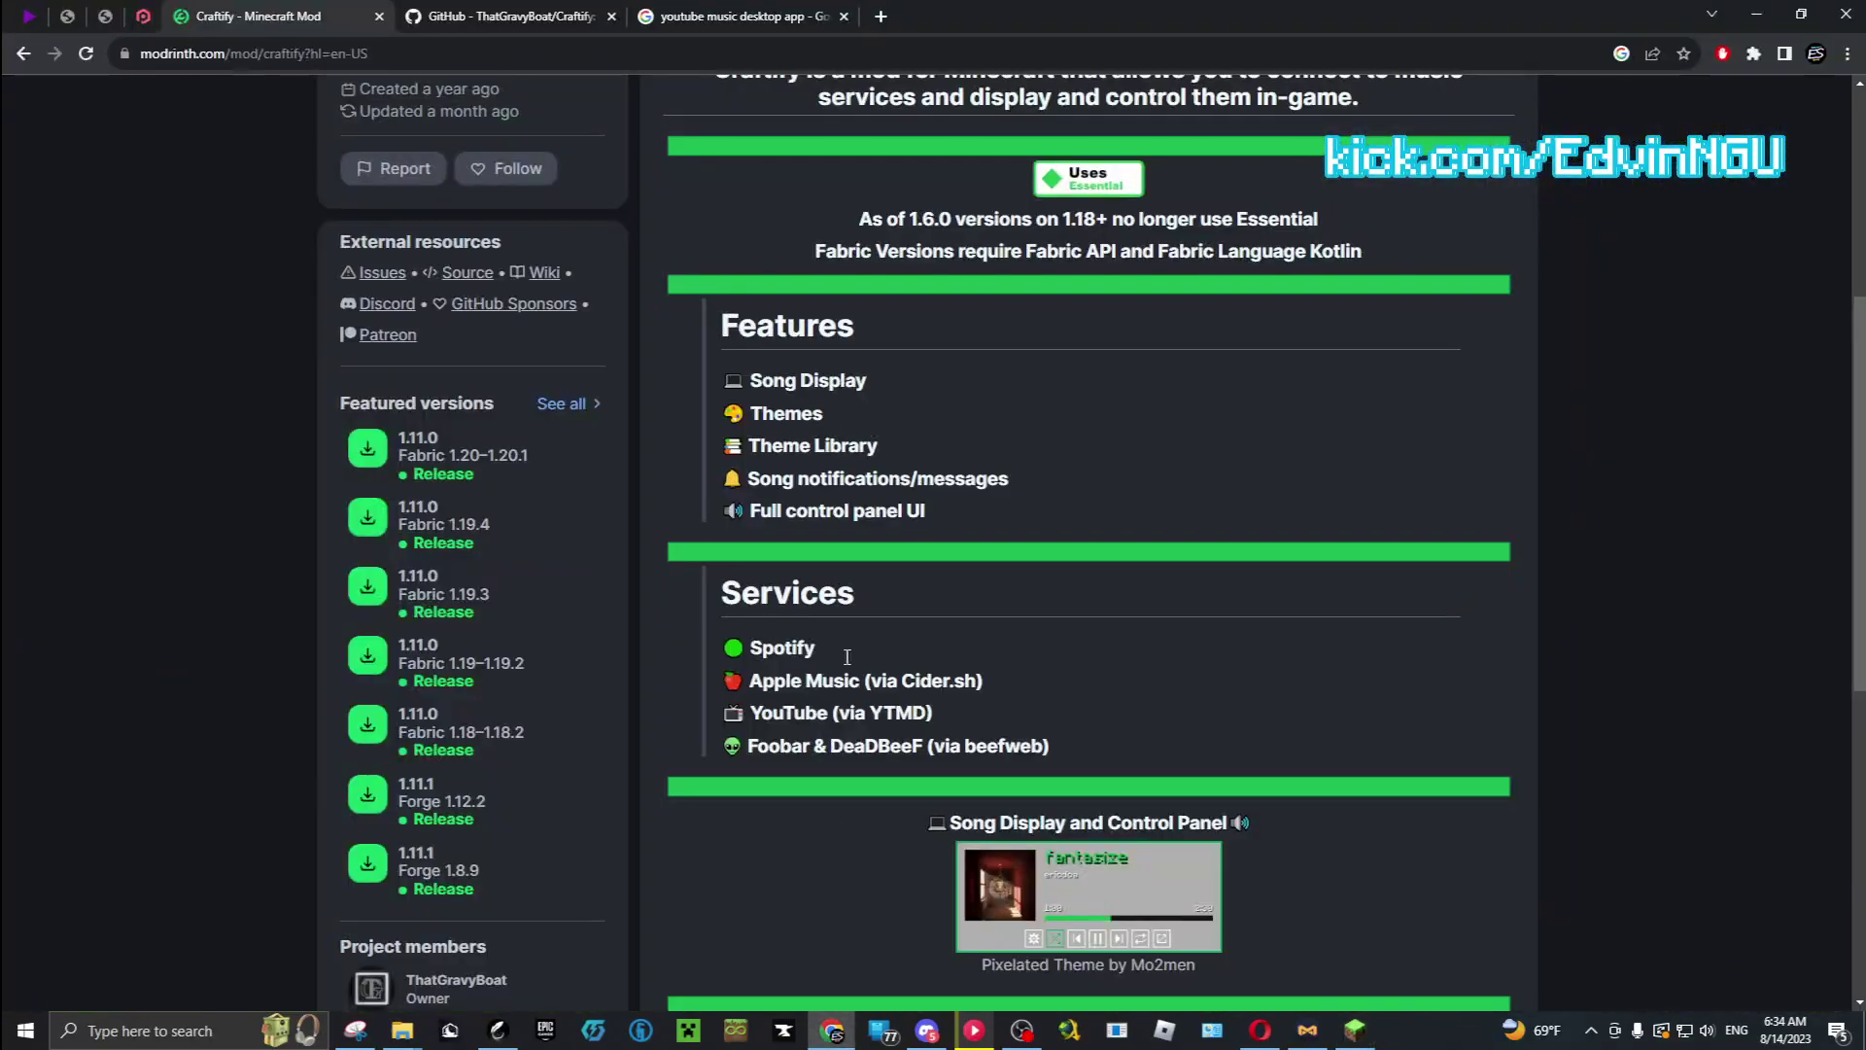
left_click(491, 16)
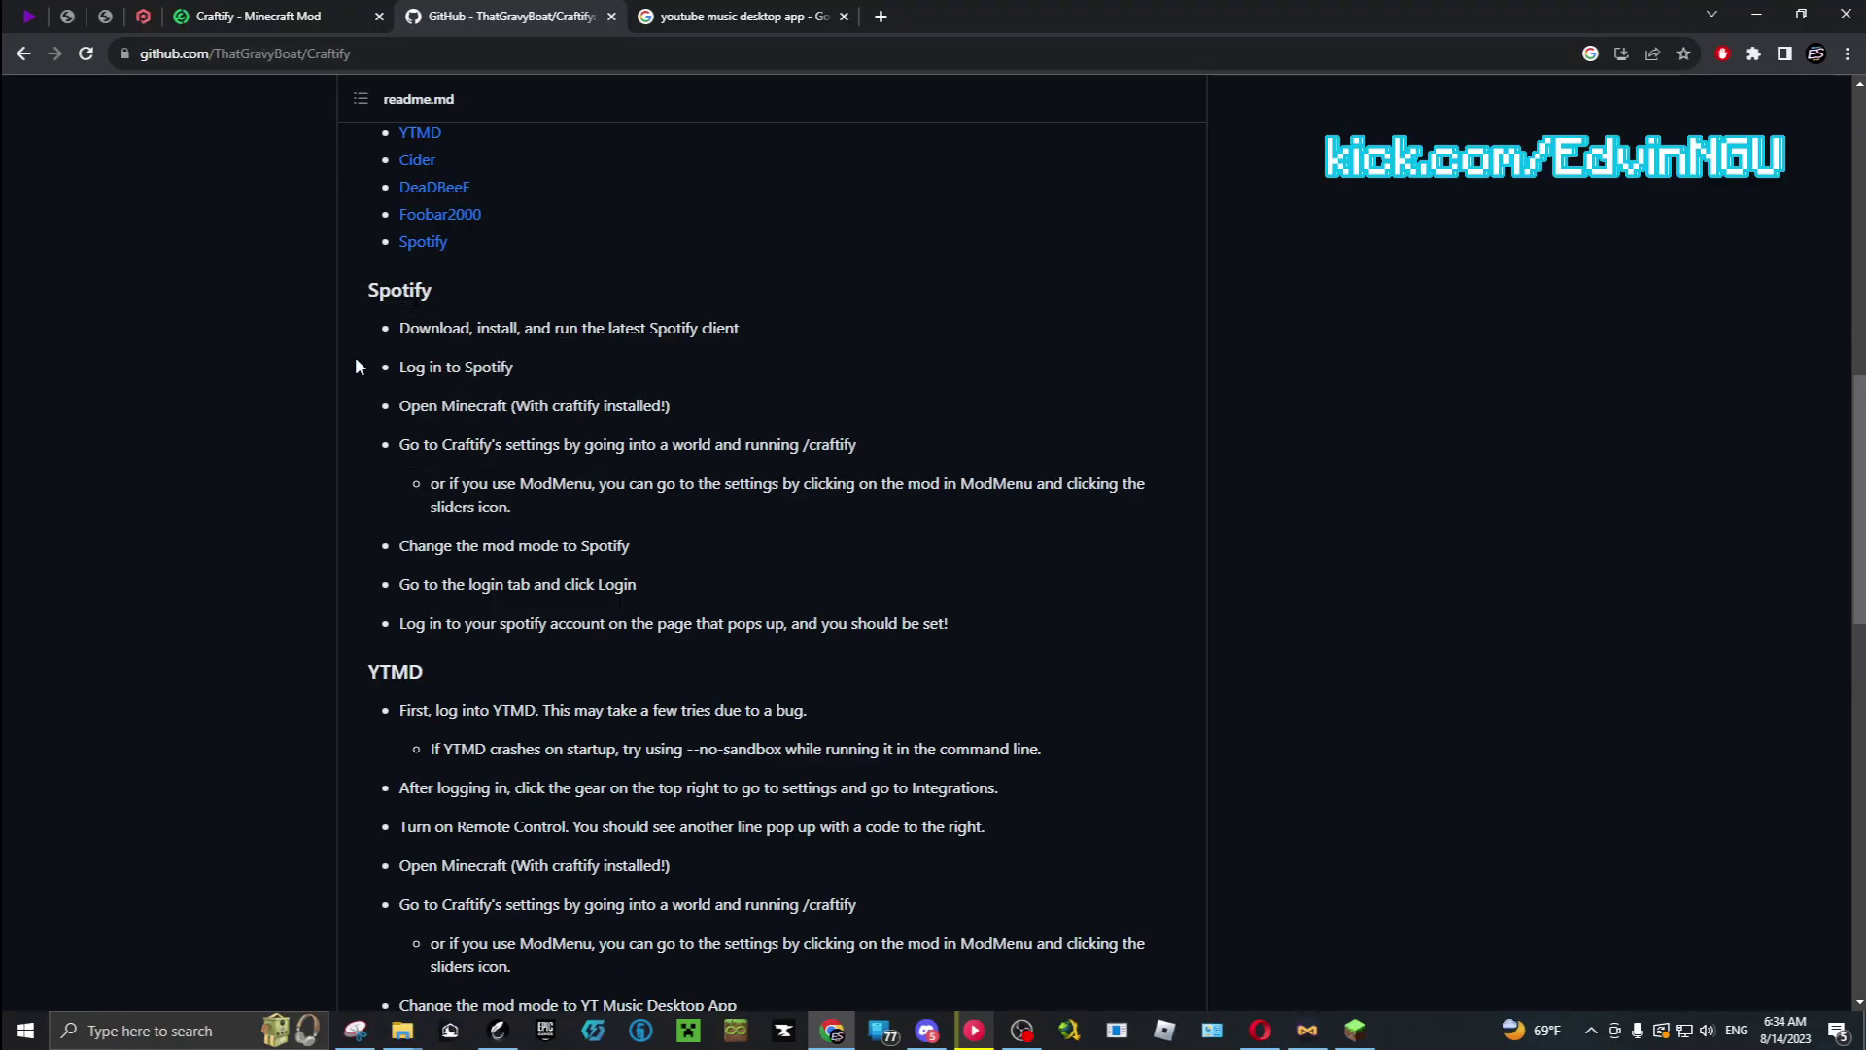
Review the YTMD and Spotify setup instructions in the Craftify readme, highlighting the YTMD steps
scroll(379, 438, "down", 2)
left_click_drag(384, 505, 660, 900)
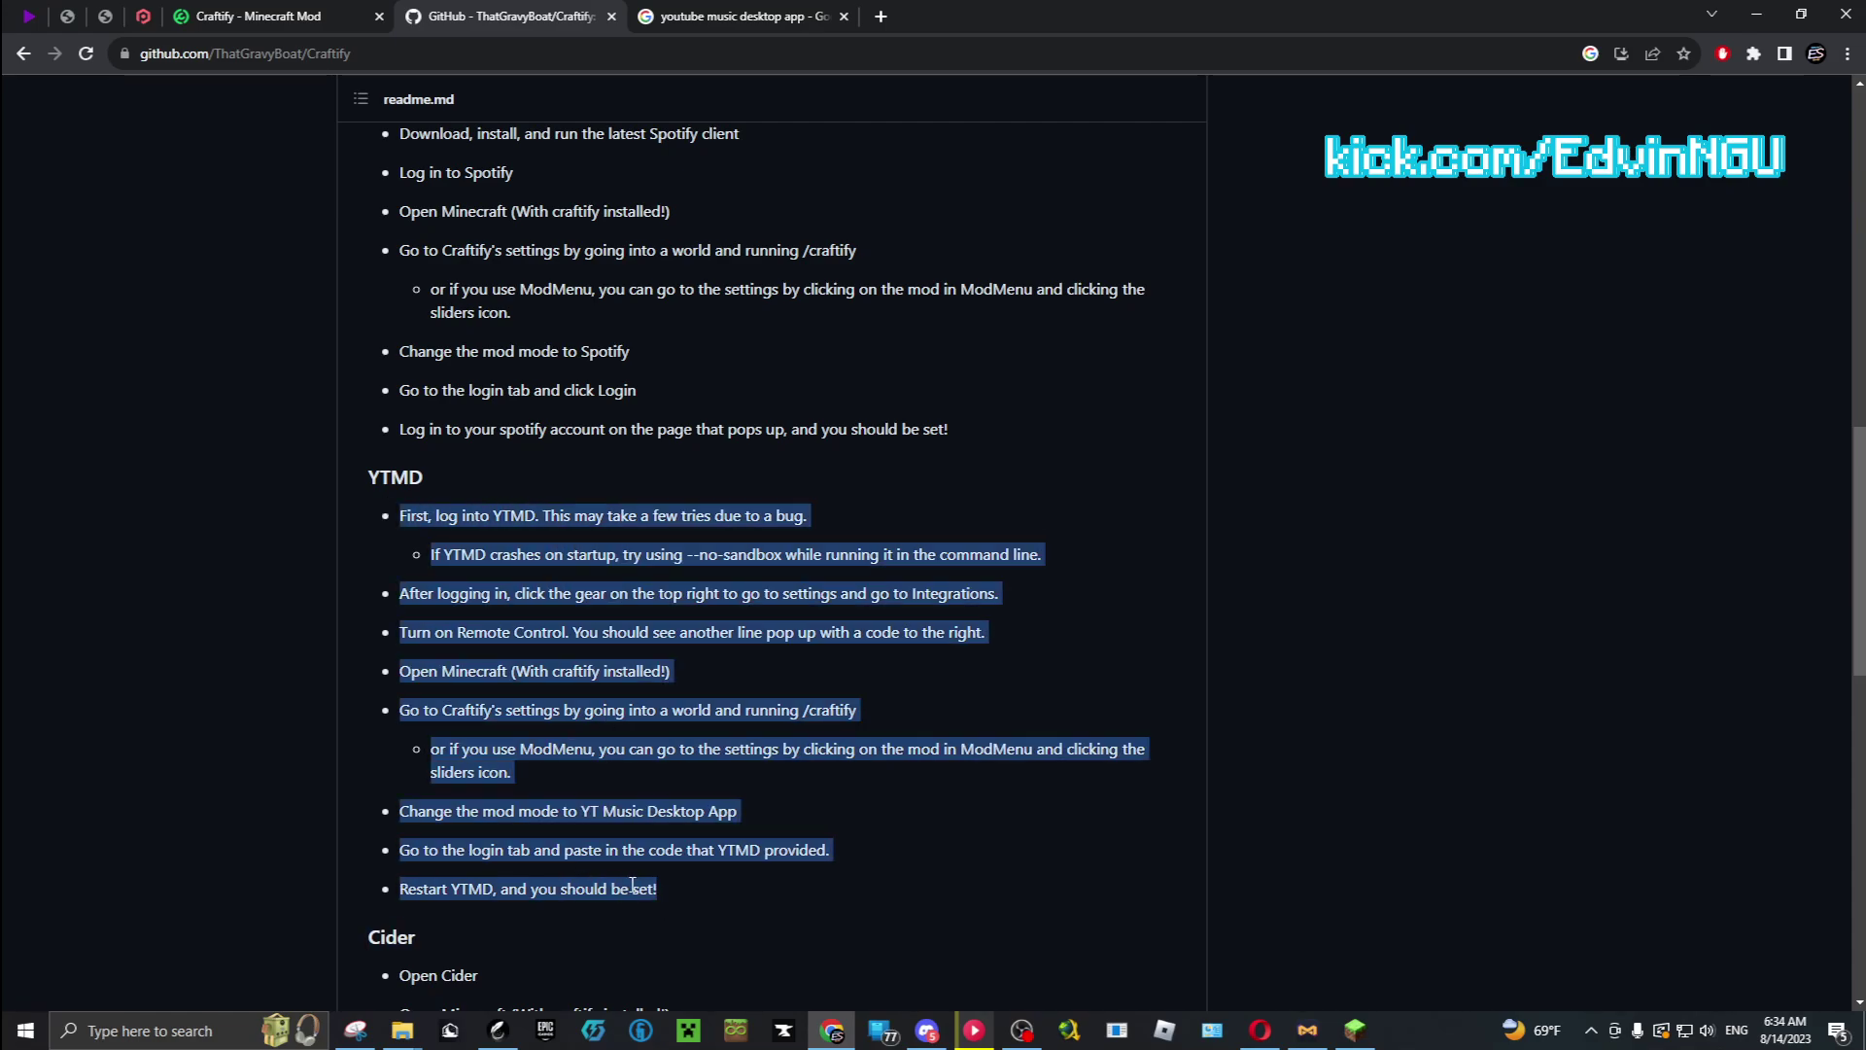
left_click(614, 849)
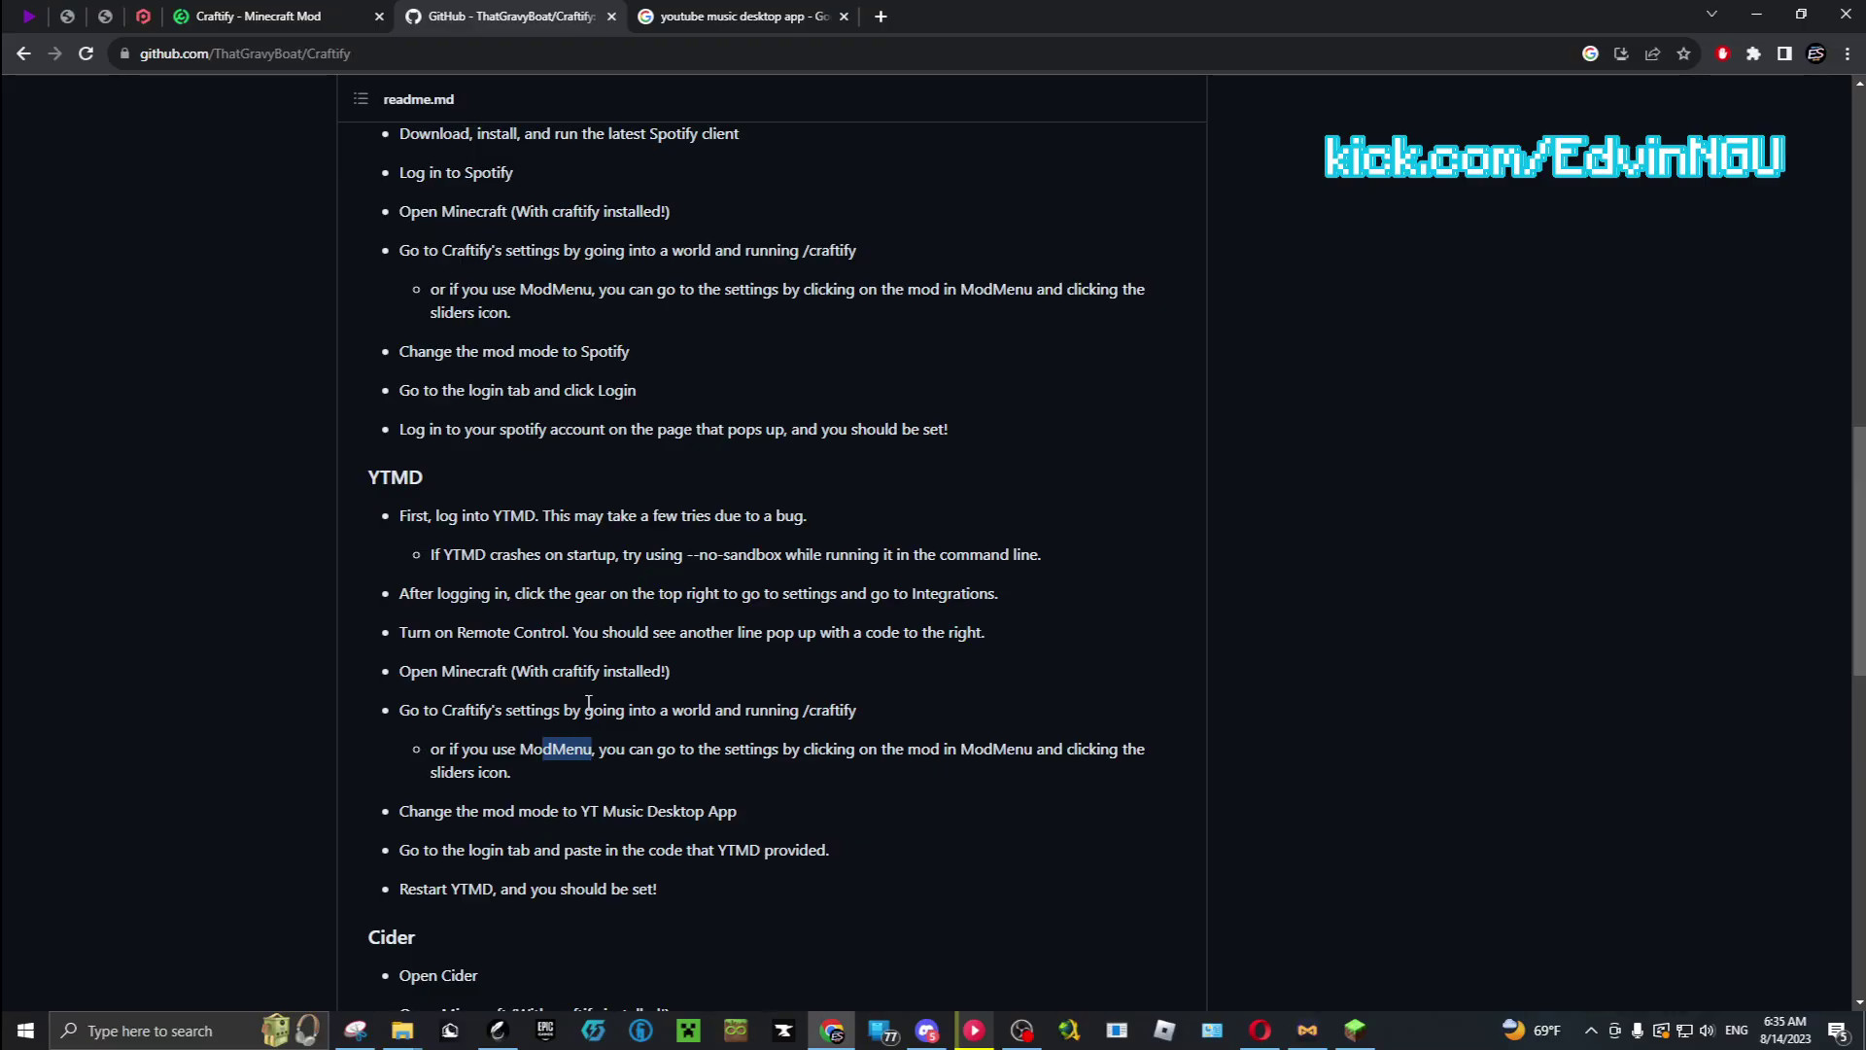
left_click(582, 661)
left_click_drag(549, 630, 502, 635)
scroll(622, 559, "up", 2)
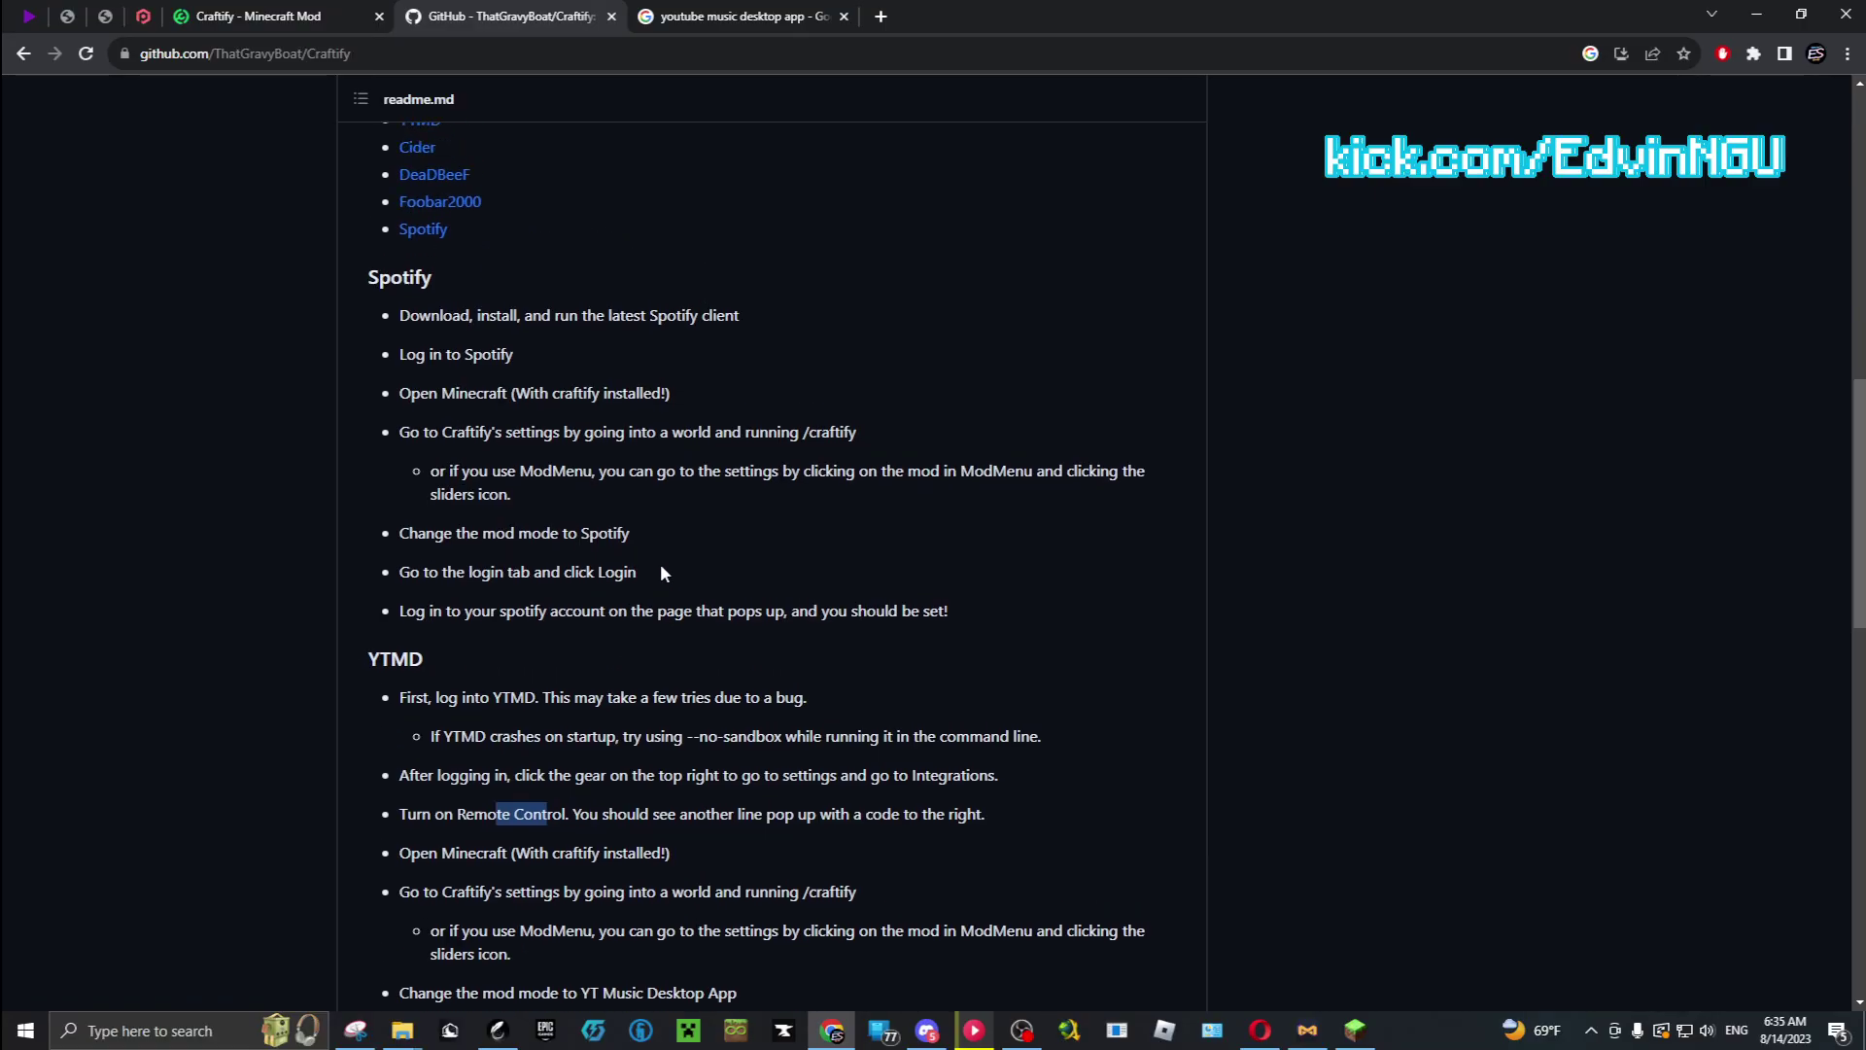